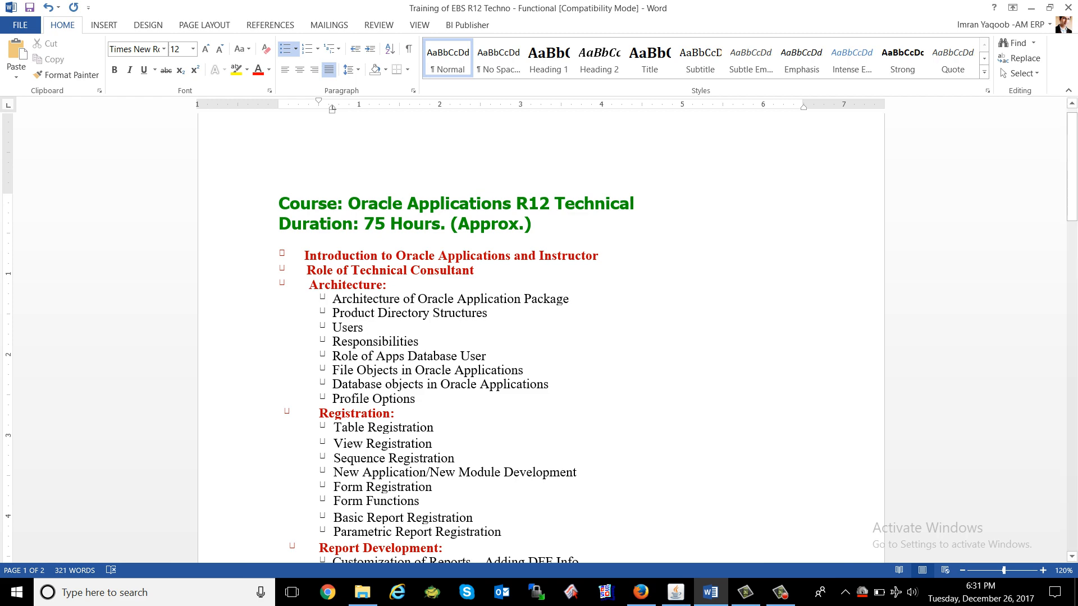
Bring the Oracle Applications Forms window in front of Microsoft Word.
click(676, 592)
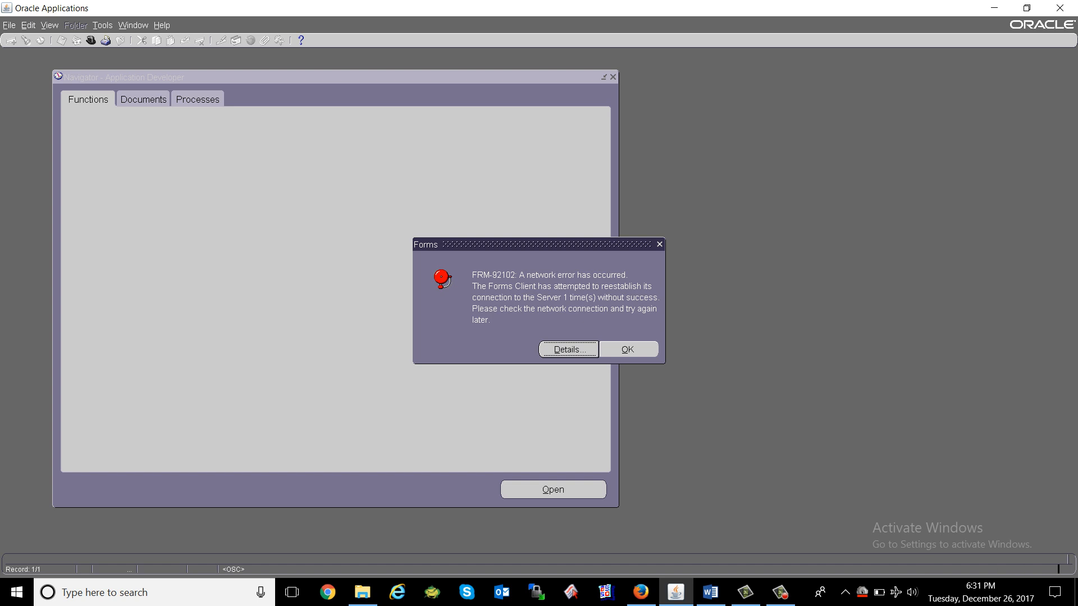
Acknowledge the FRM-92102 error, check the Window menu, and shut the disconnected Forms window.
click(628, 350)
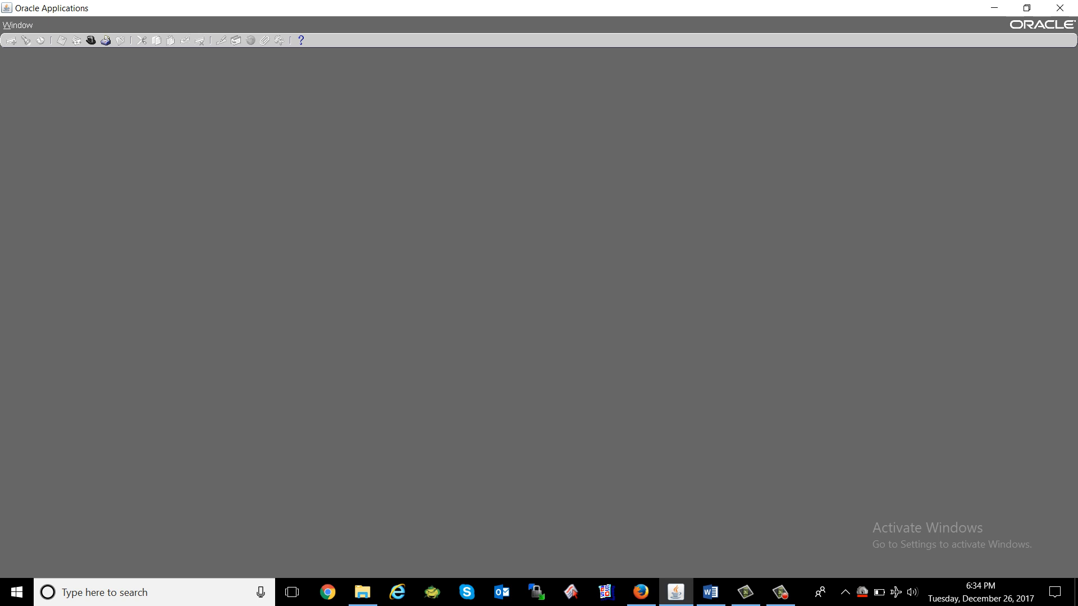
key(alt+w)
key(Escape)
click(1060, 8)
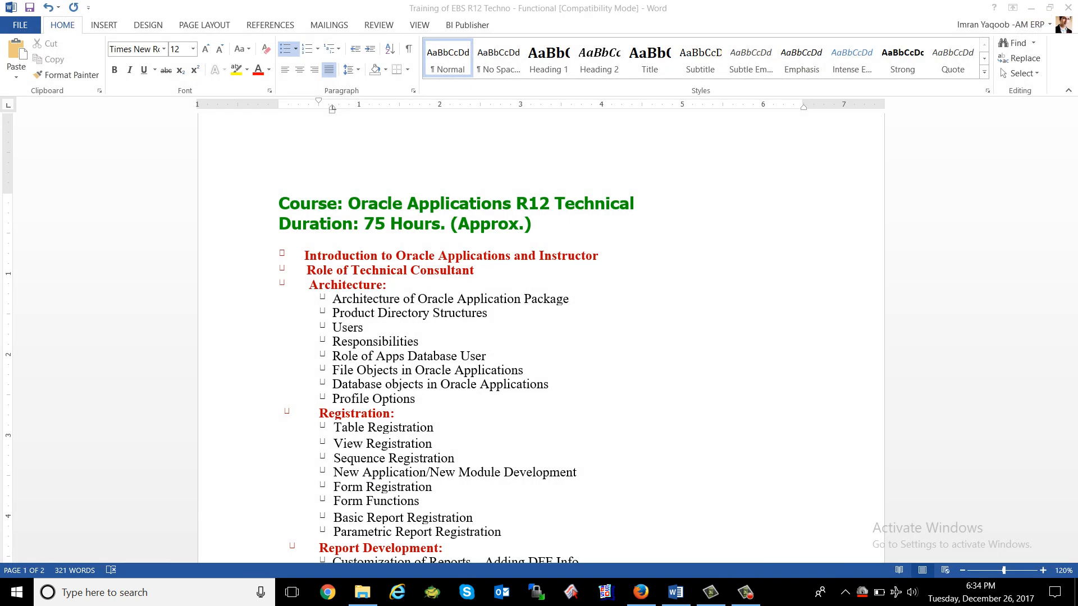
Try launching Application Developer > Profile from the EBS home page and close the failed page.
click(641, 592)
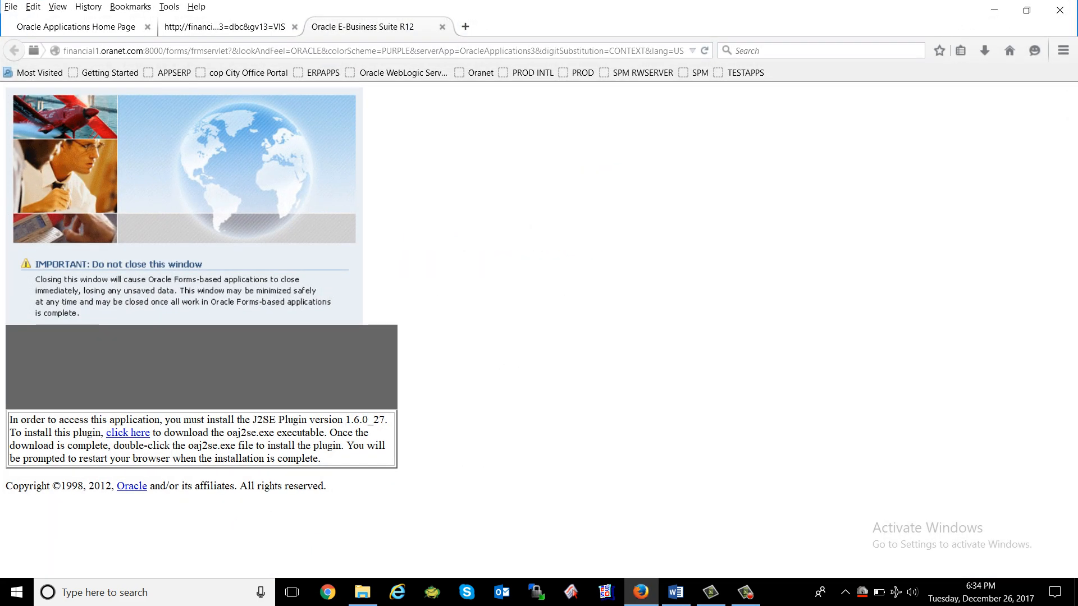
click(76, 27)
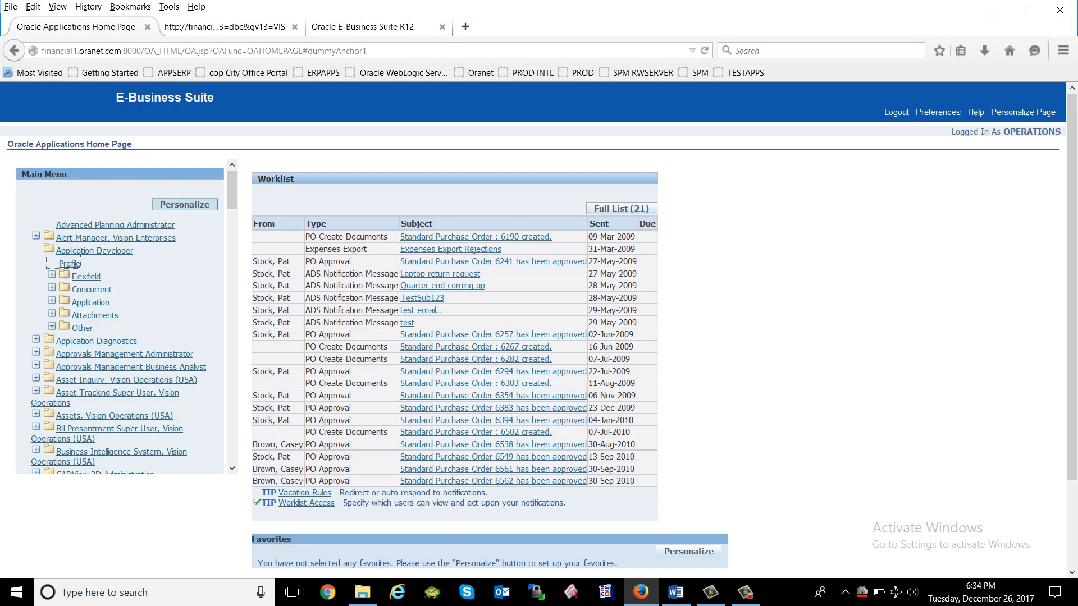
drag(137, 252, 36, 250)
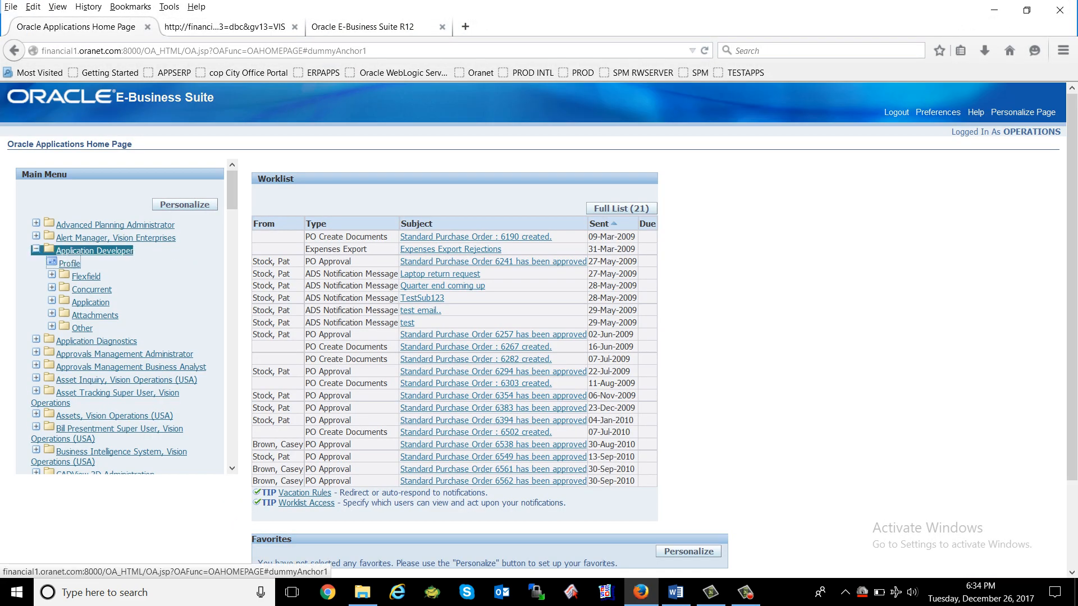
click(70, 264)
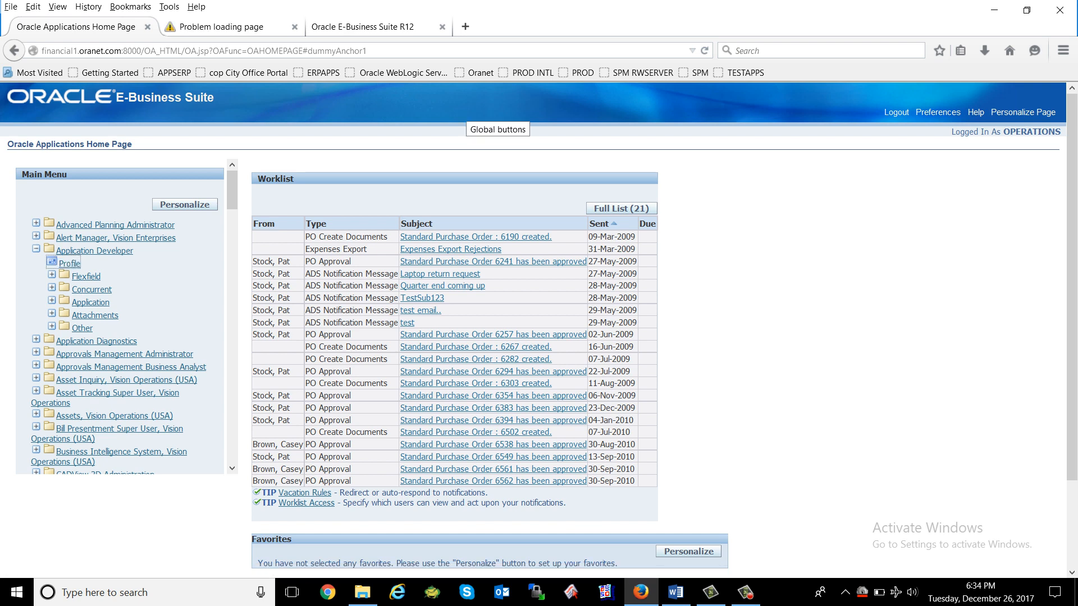
click(241, 27)
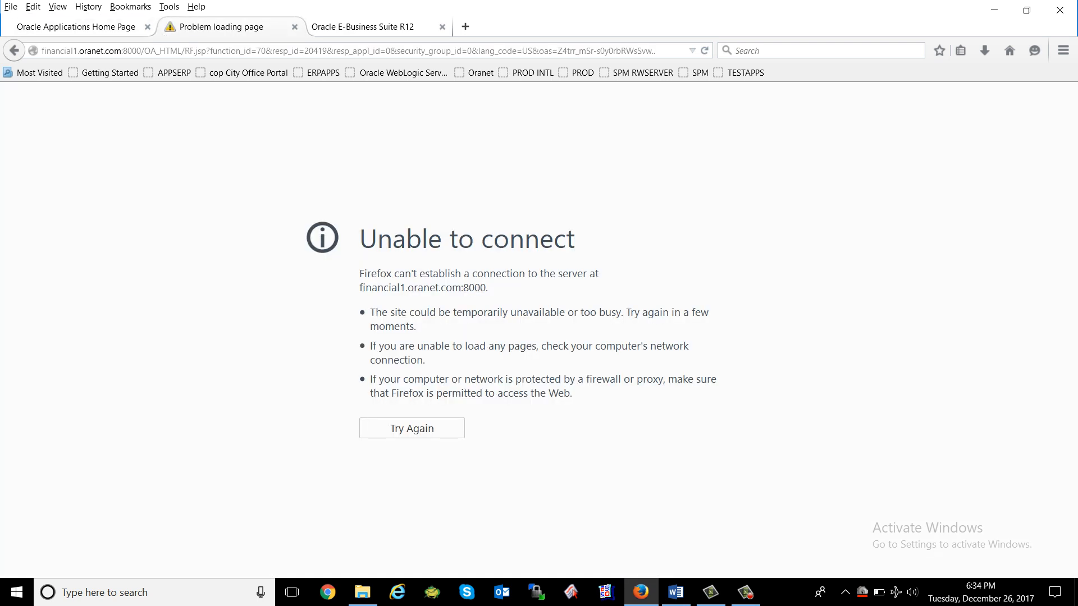
click(294, 27)
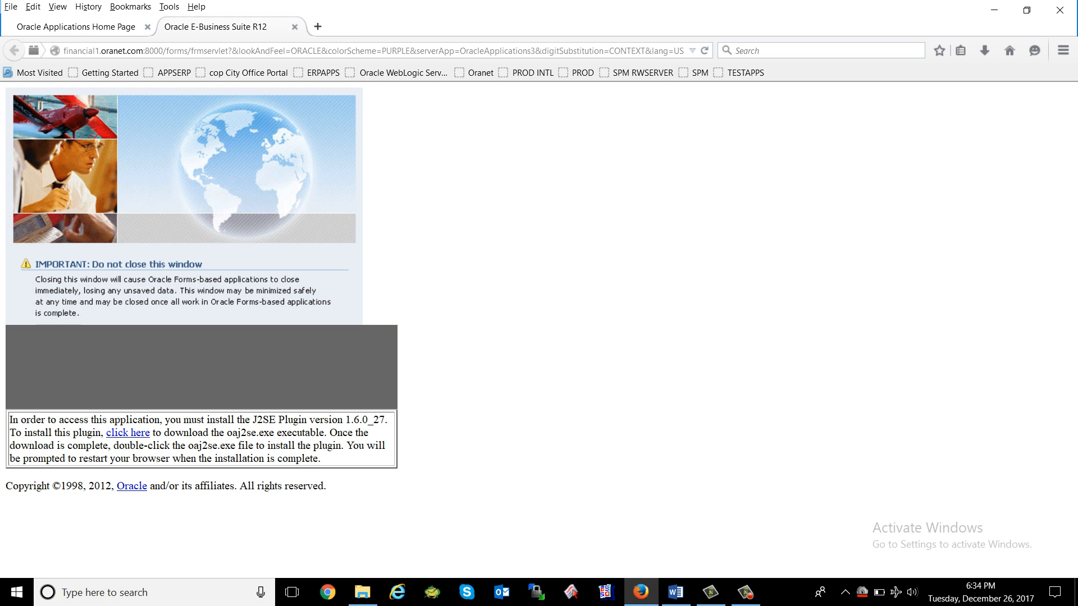
Turn airplane mode off, relaunch the Profile function, and close the old launcher tab.
key(XF86RFKill)
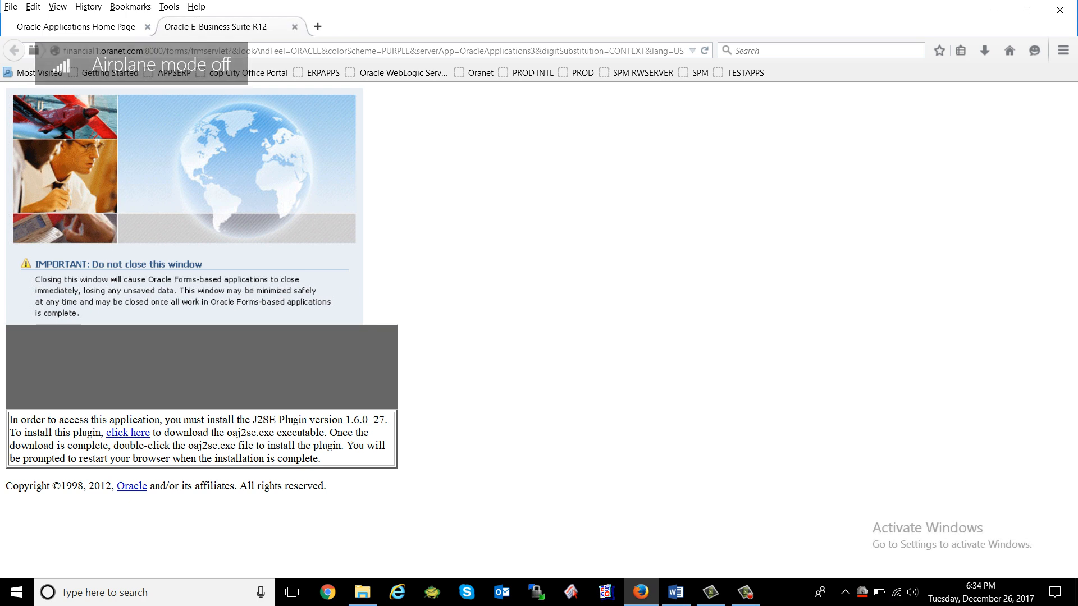
click(896, 592)
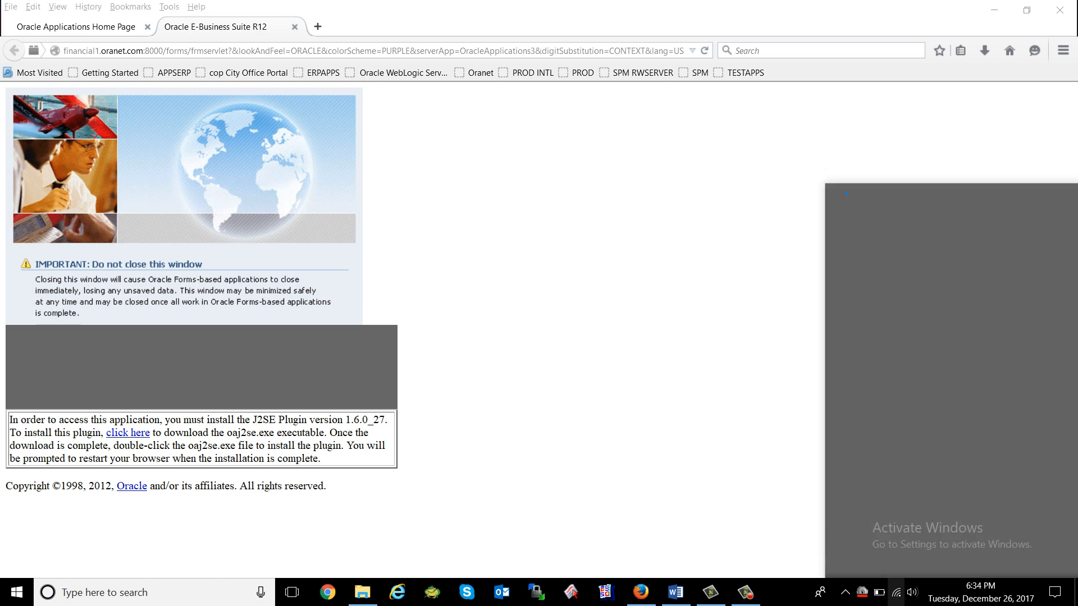
click(84, 27)
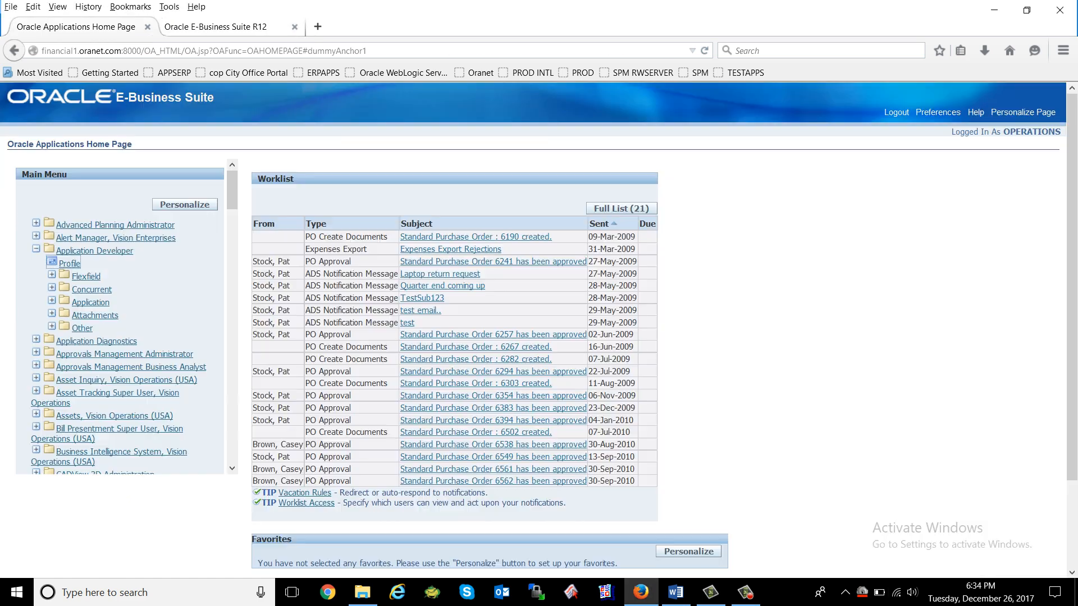
click(69, 263)
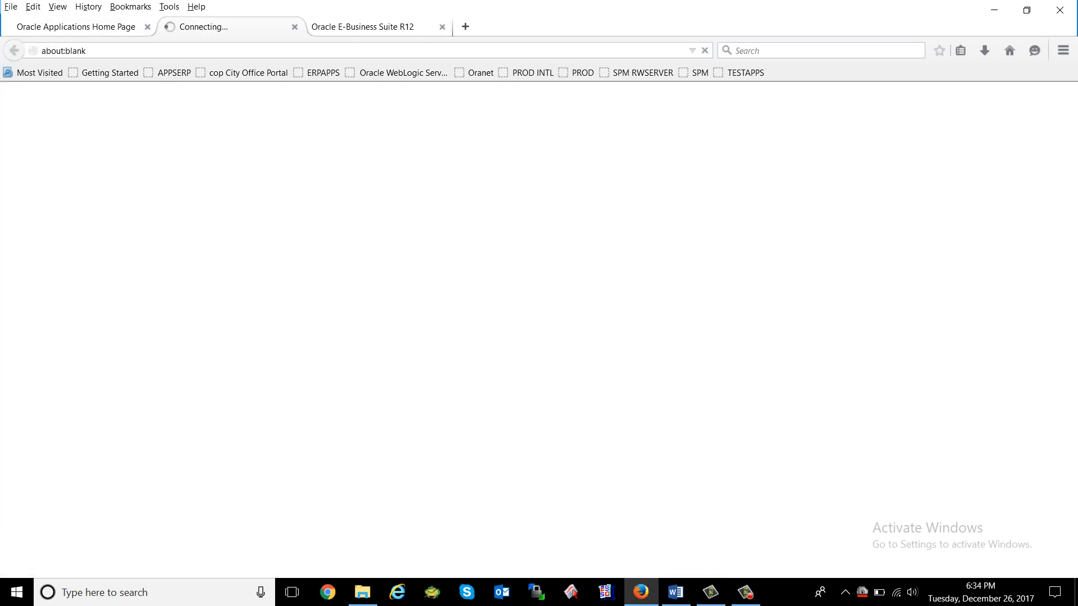
click(443, 27)
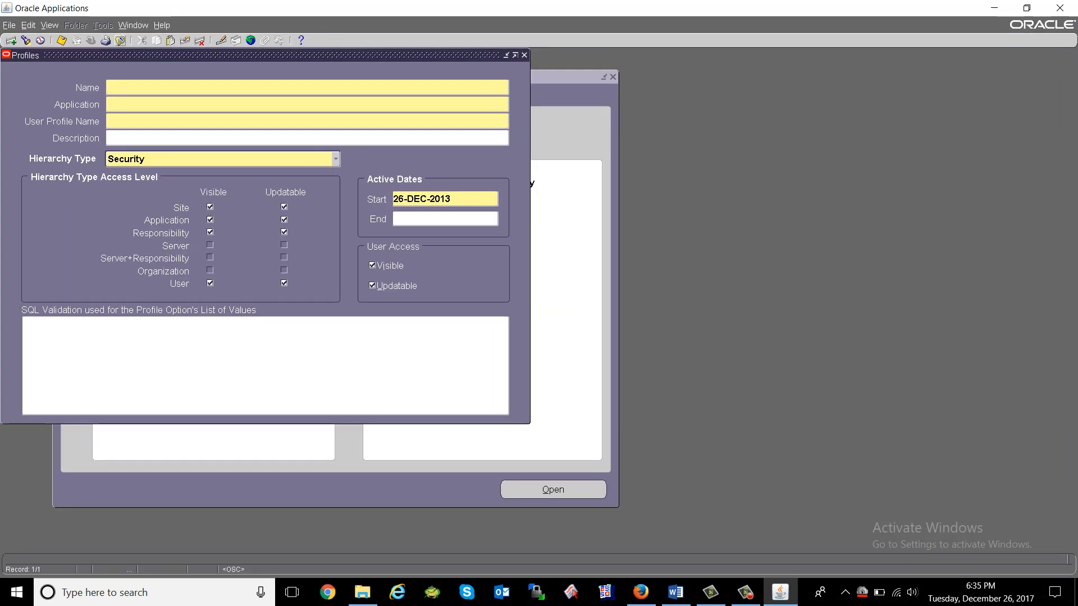
Close the blank Profiles definition form.
click(120, 40)
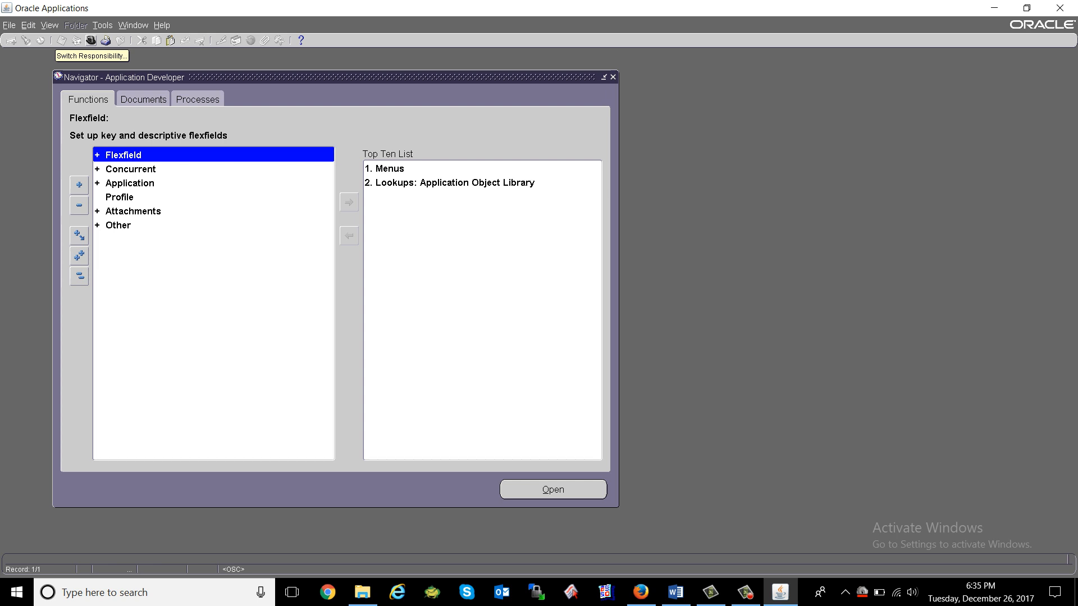
Switch responsibility to System Administrator by finding 'system Administrat' in the responsibility list.
click(91, 41)
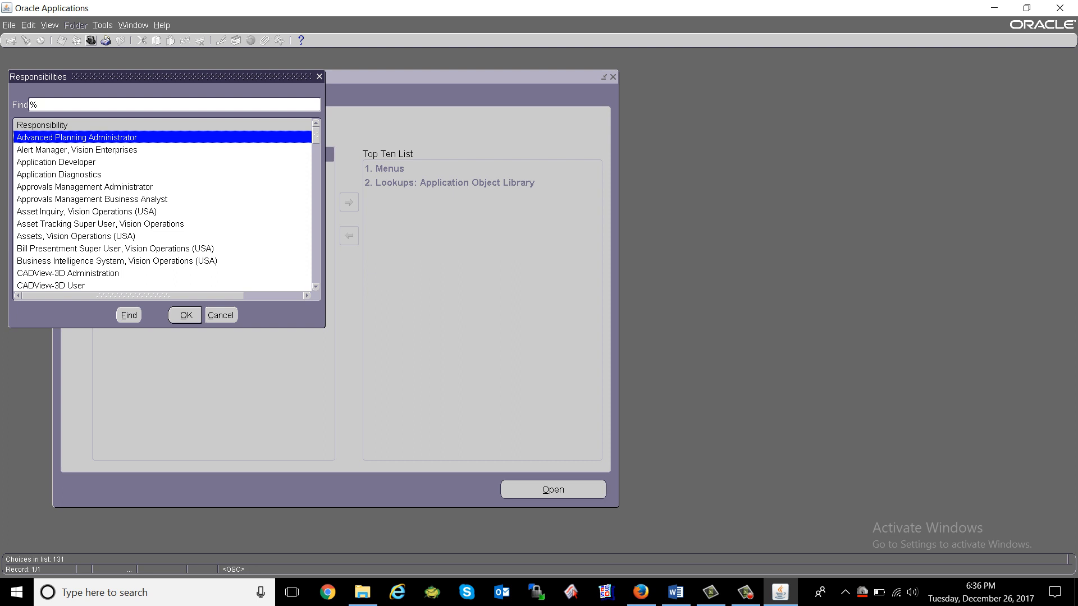
text(system Administrat)
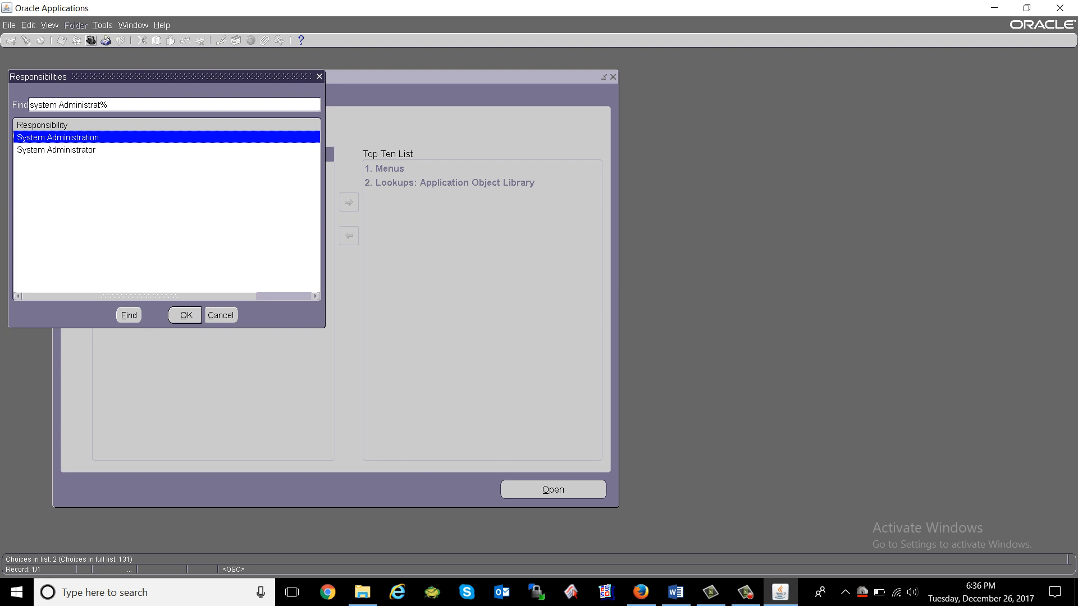
click(56, 150)
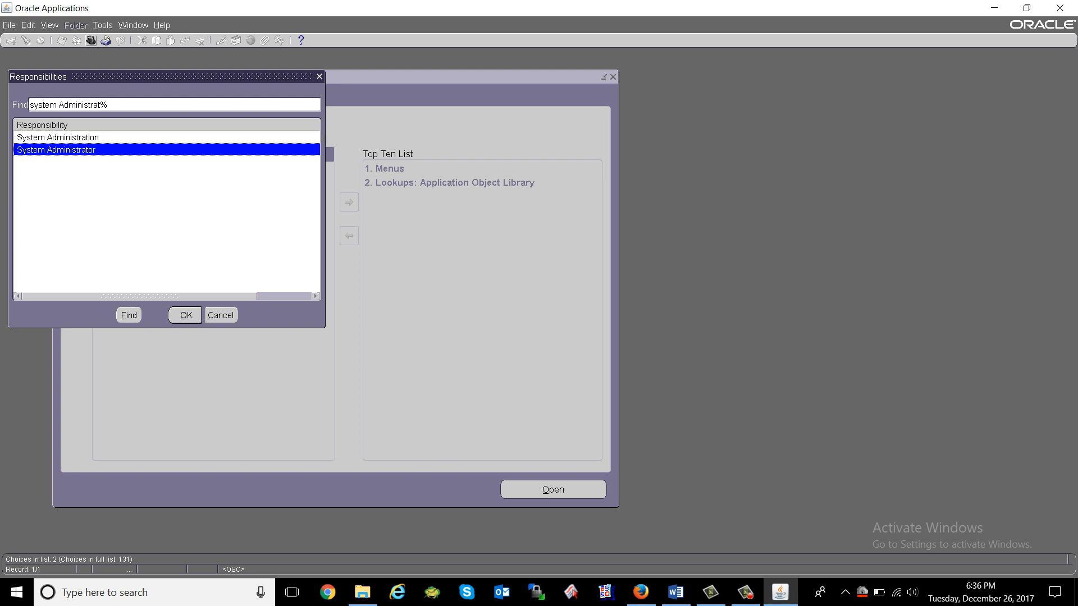
key(Return)
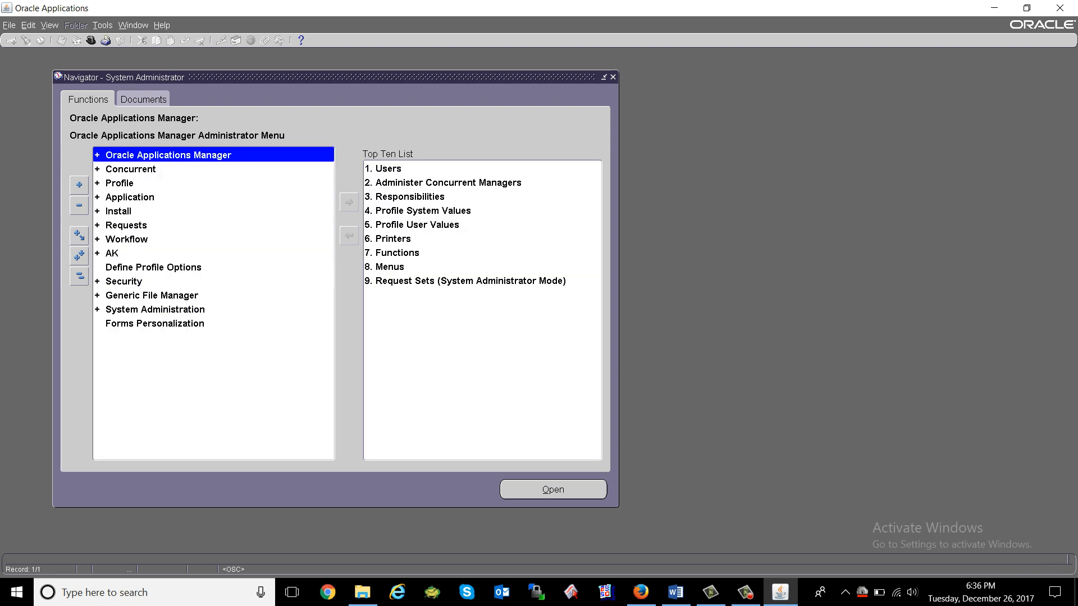
Browse the function groups and Top Ten List, then expand Security in the Functions tree.
key(Down)
key(Down)
key(Down)
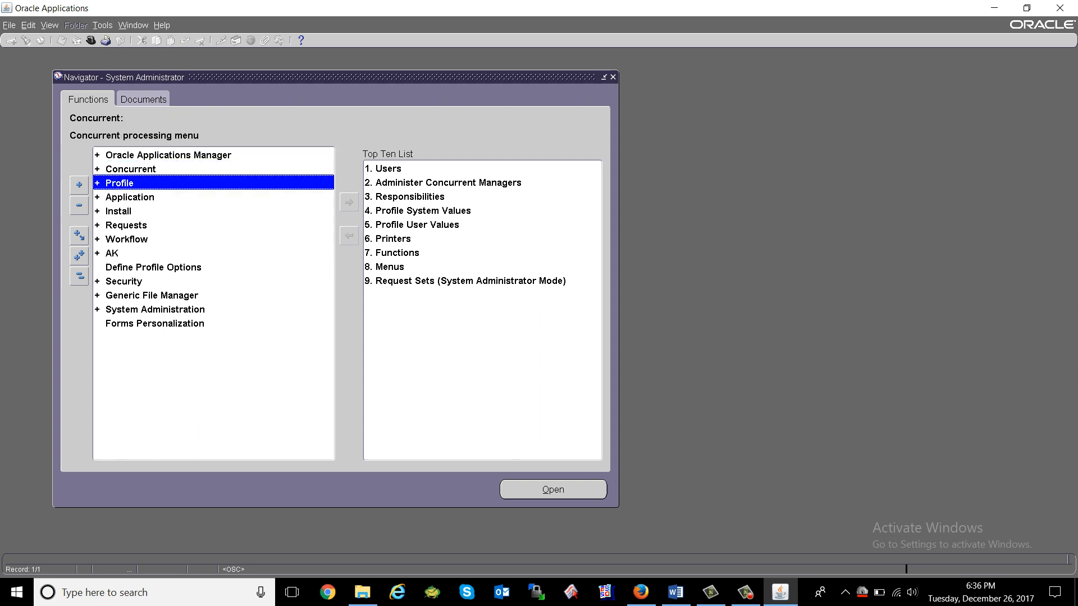
key(Down)
key(Down)
key(Up)
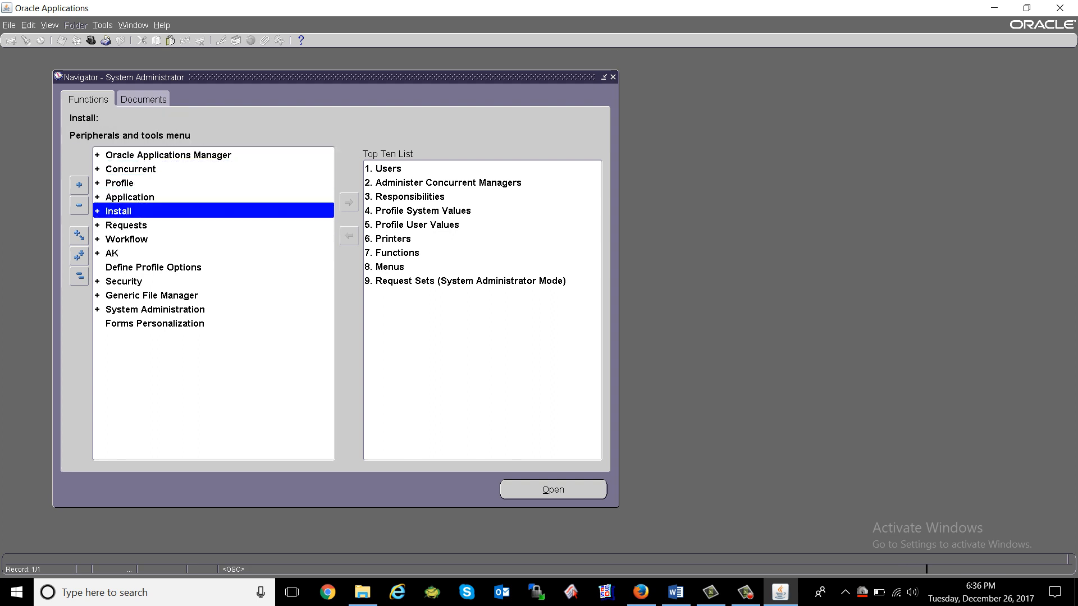
key(Down)
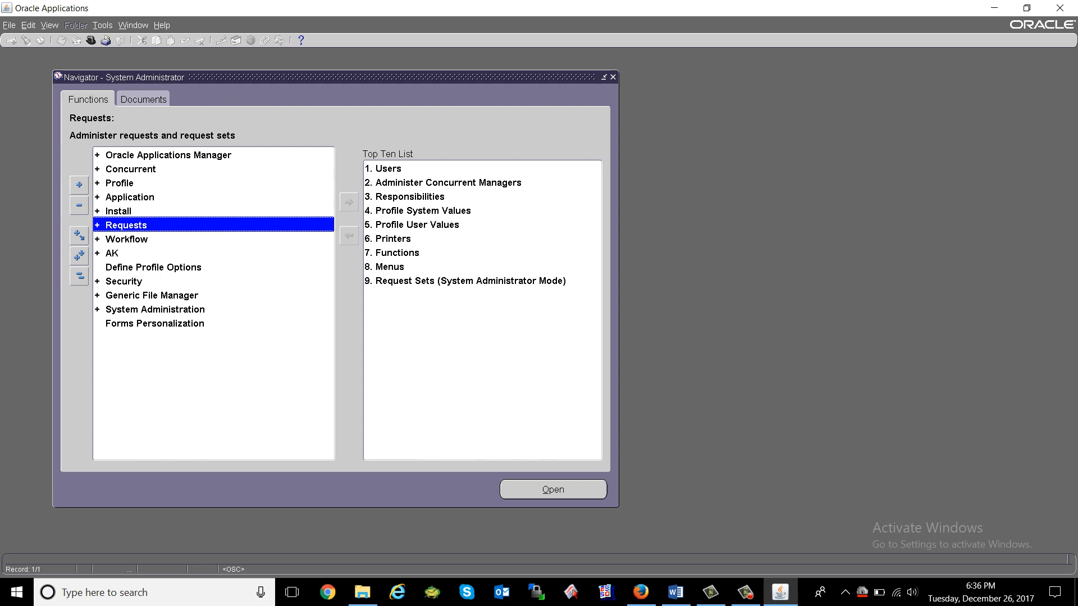
click(127, 239)
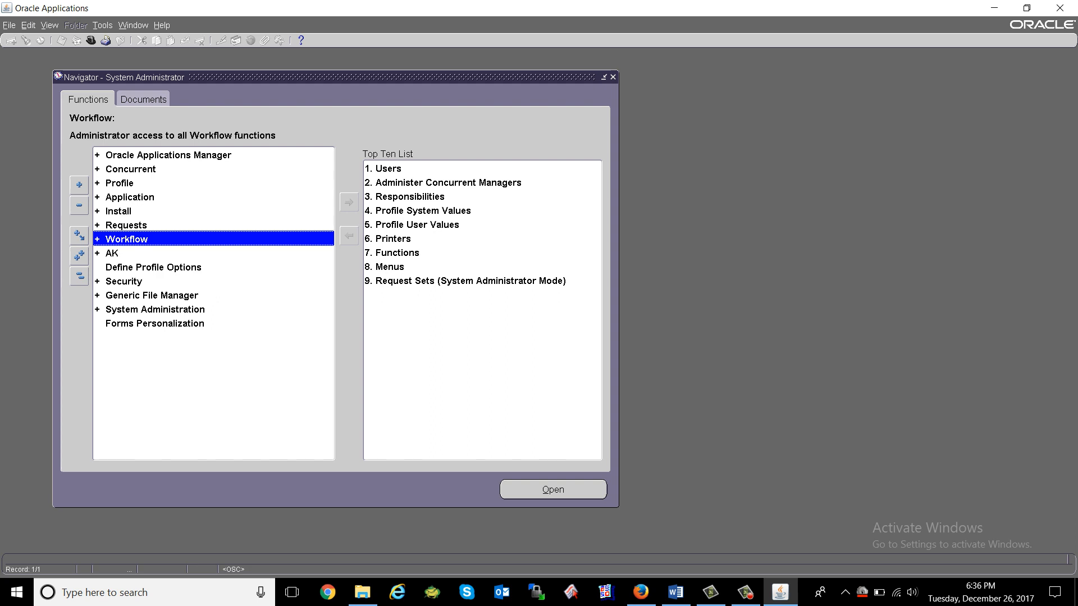
click(168, 155)
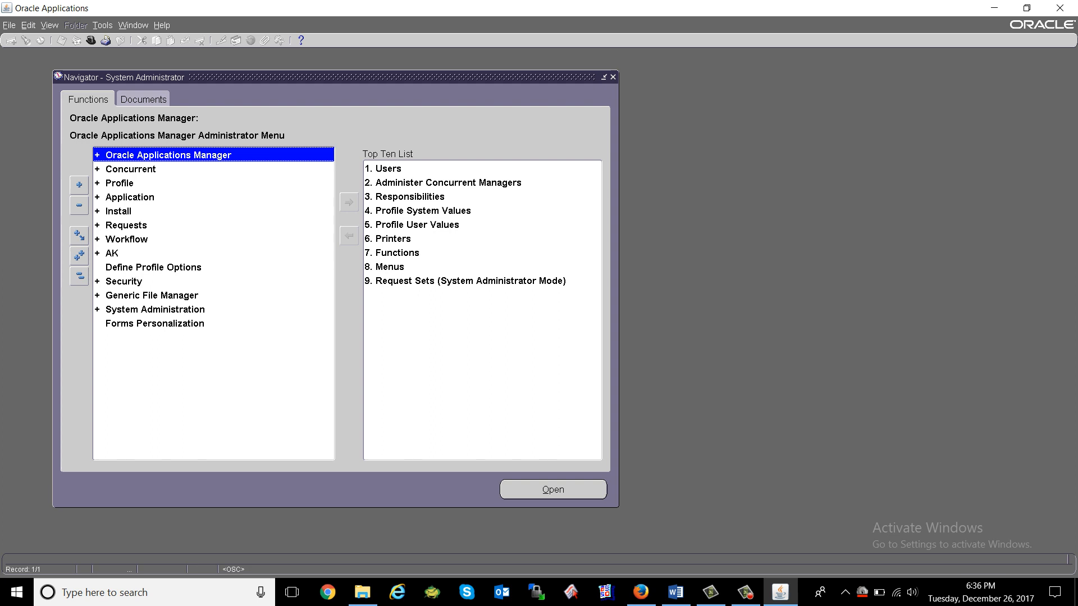
click(427, 169)
click(448, 183)
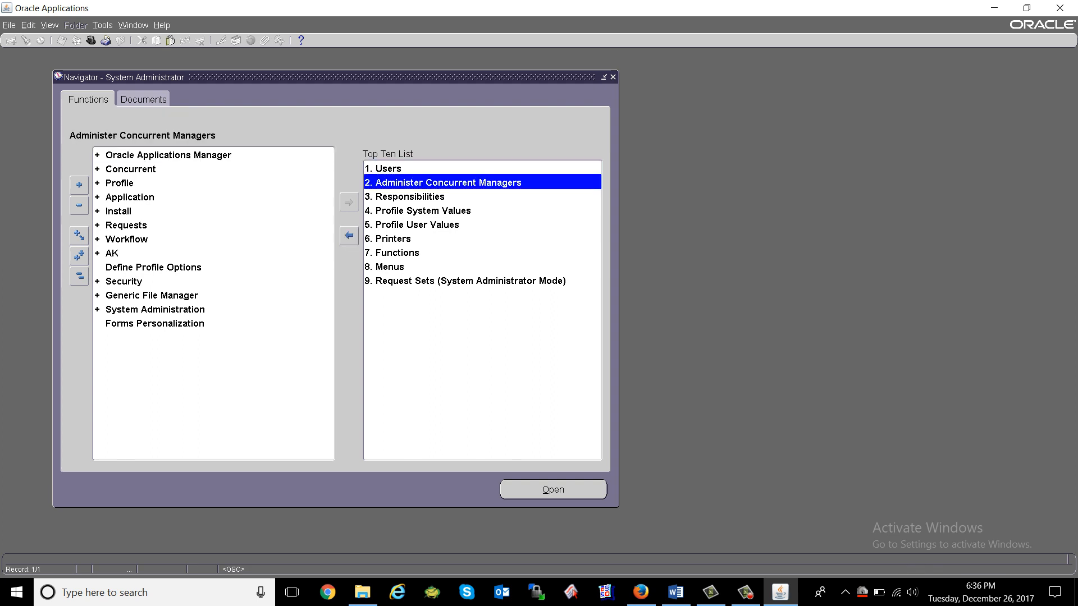
key(Down)
key(Down)
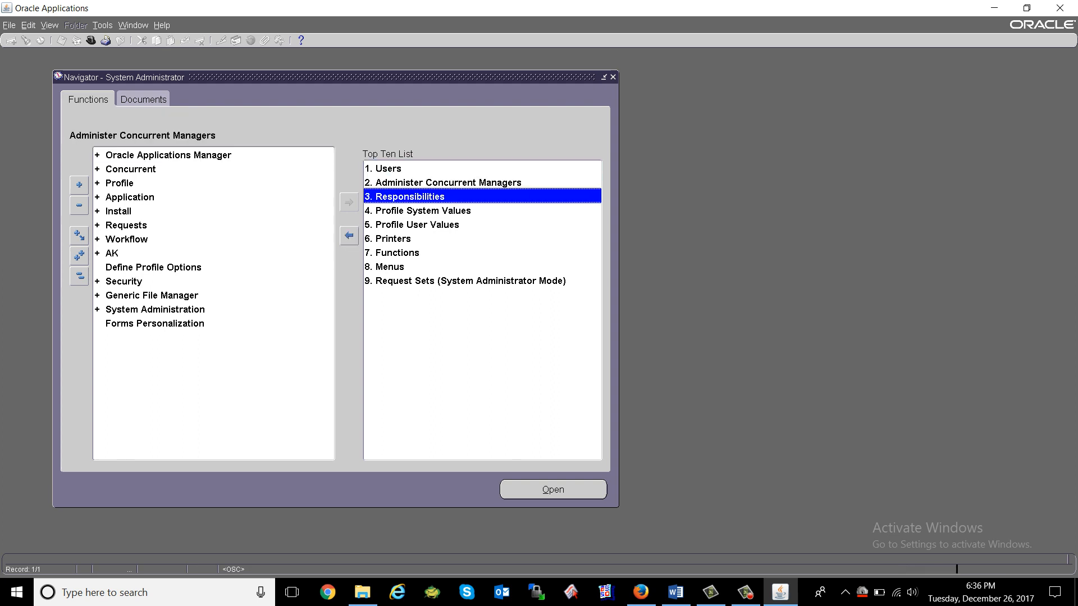
click(397, 252)
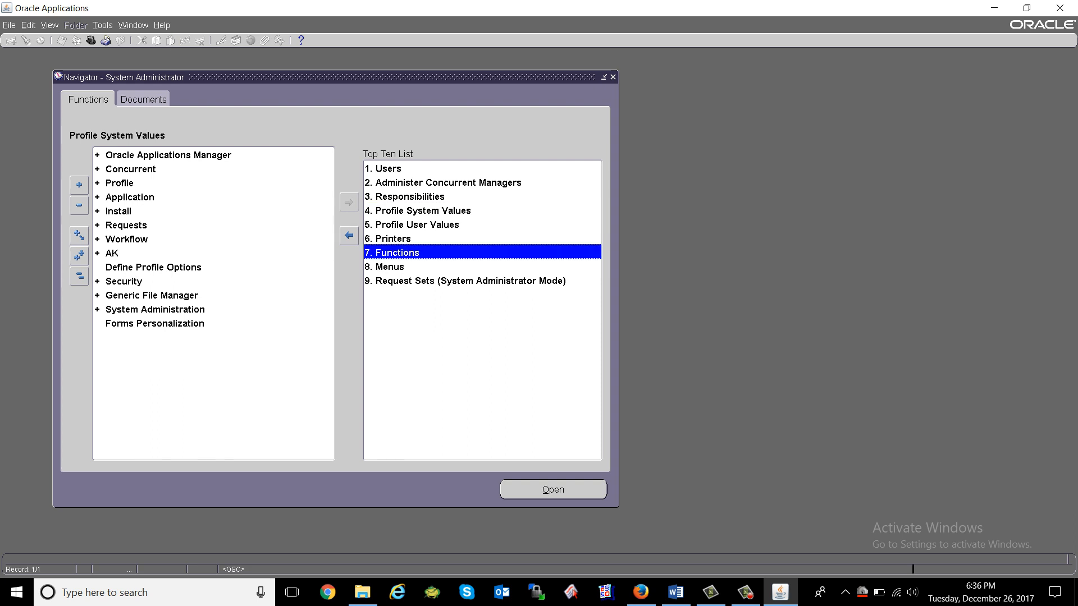
click(168, 155)
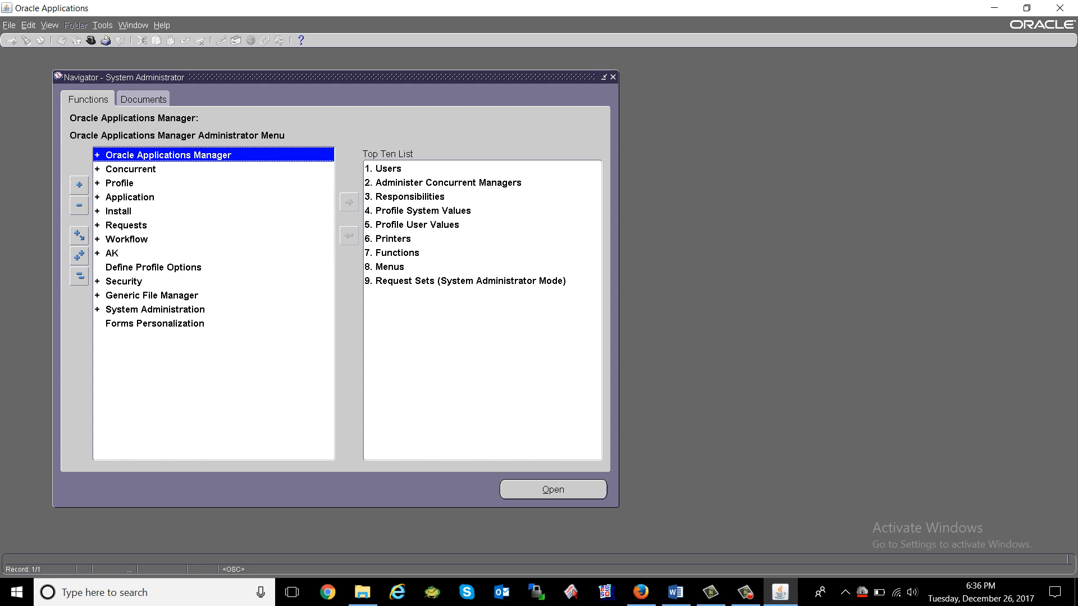
double_click(123, 281)
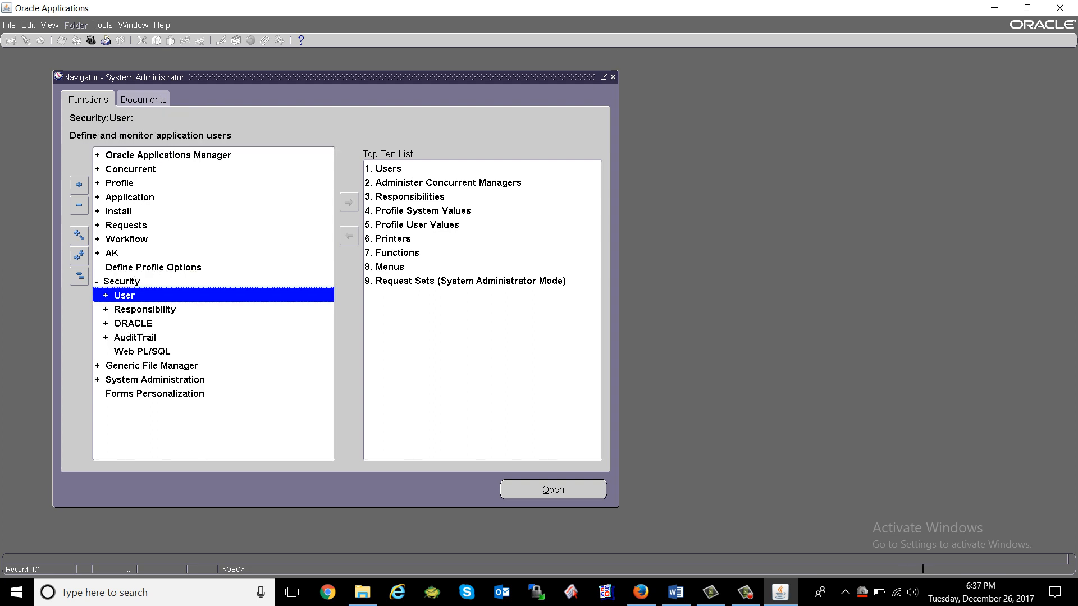
Open the Users form under Security > User and list all users with a % search.
double_click(124, 296)
double_click(136, 310)
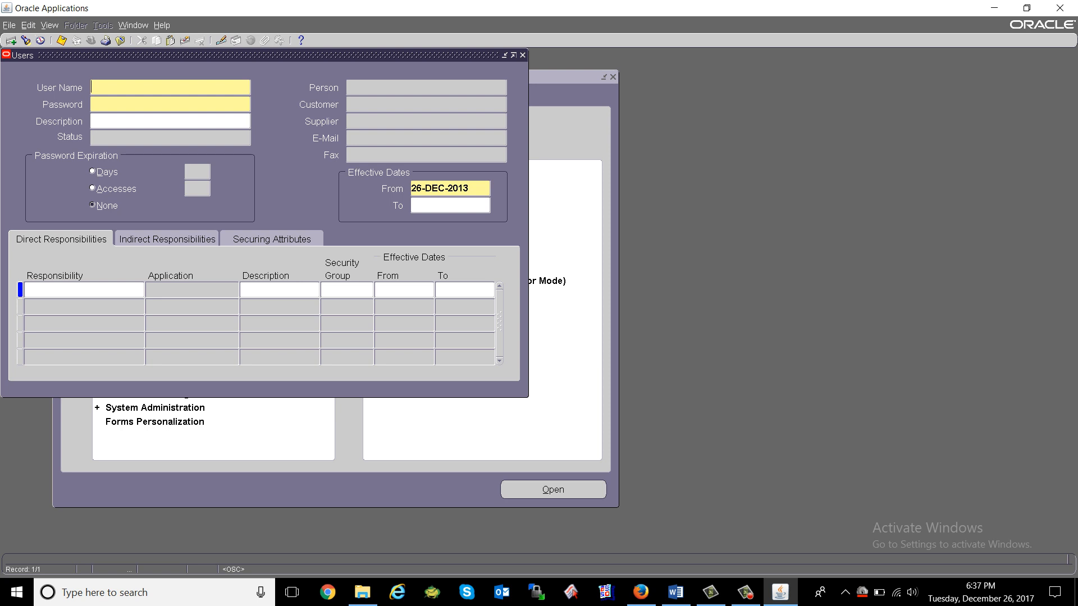
click(26, 40)
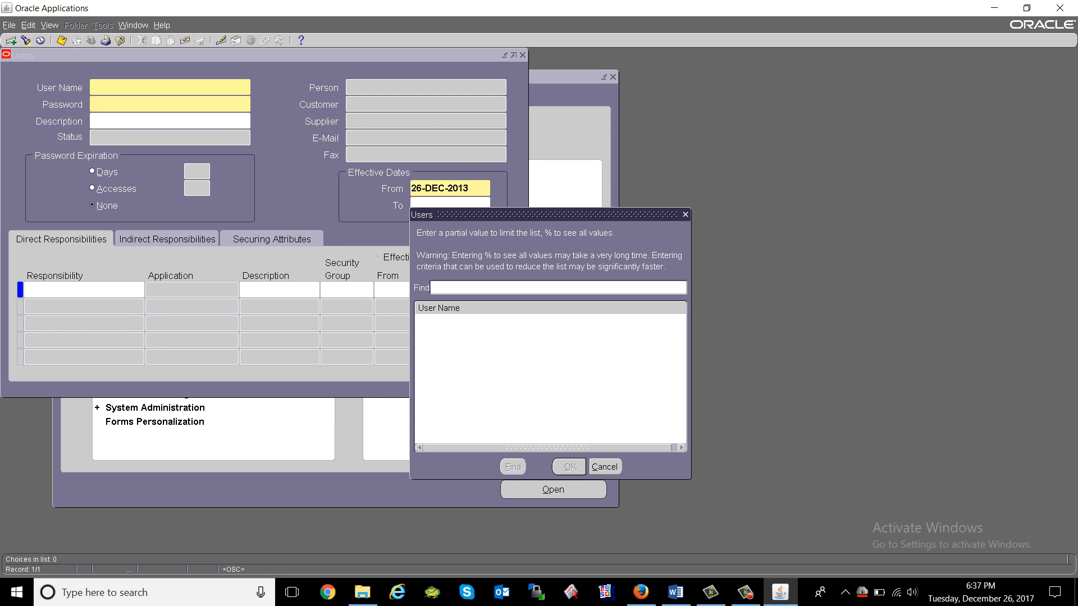
text(%)
key(Return)
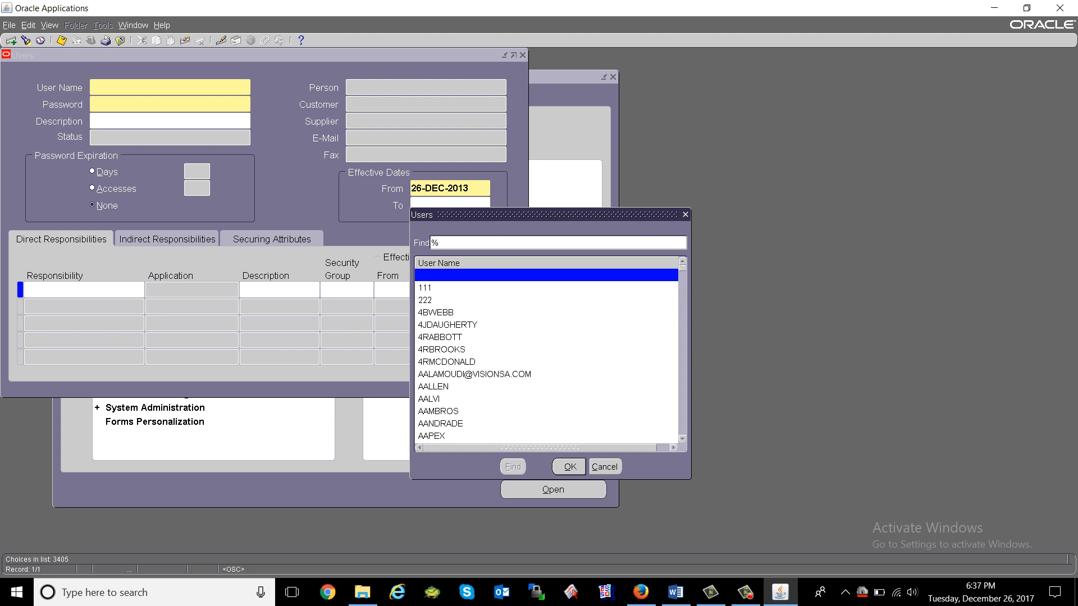
Filter the user list by name and load the existing user's record.
text(ope)
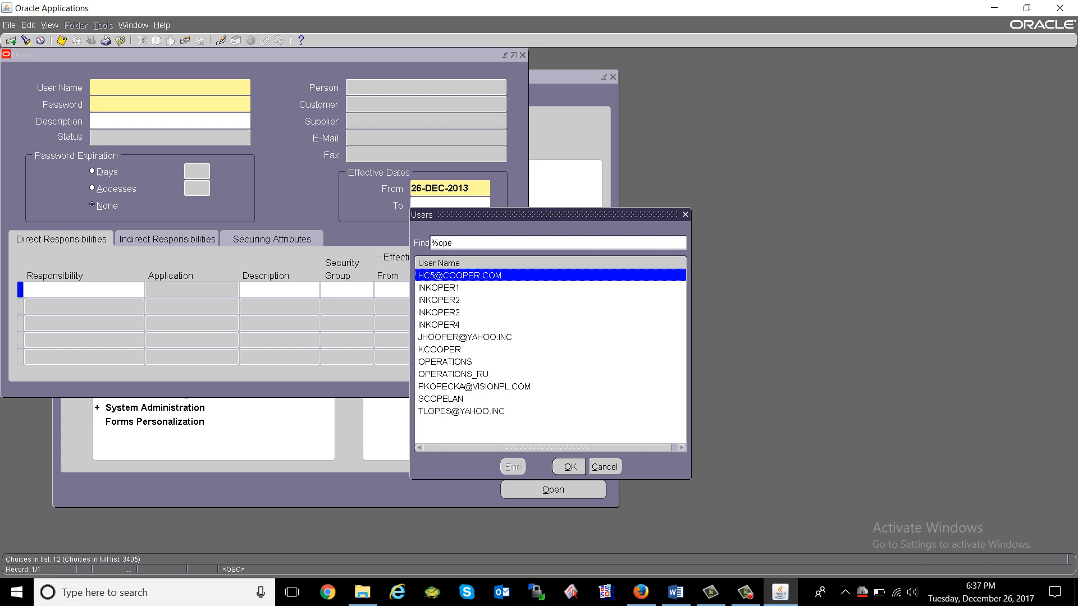
click(445, 362)
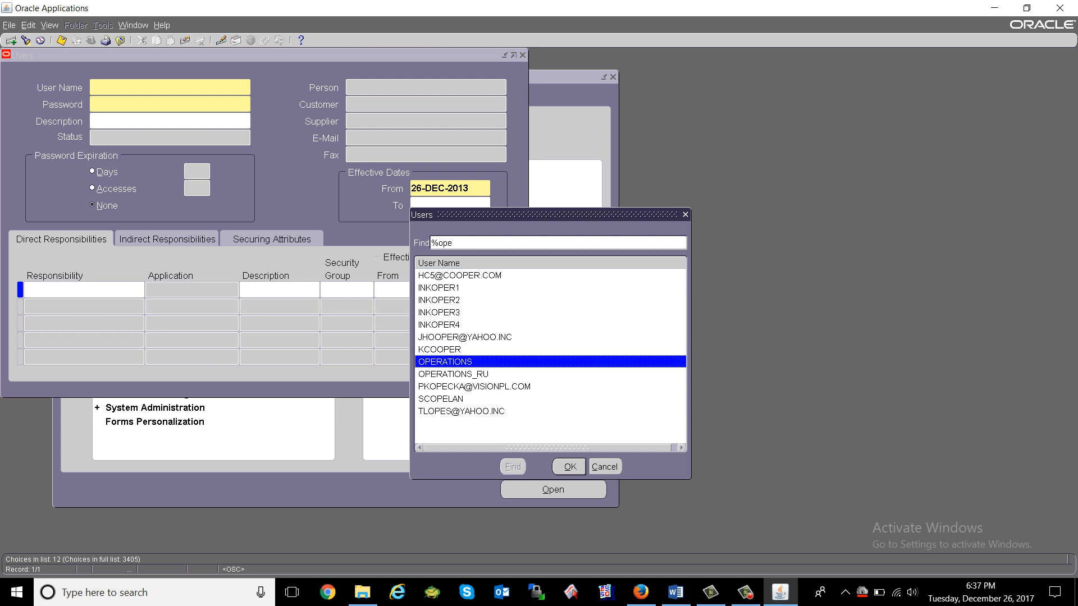
key(BackSpace)
key(BackSpace)
key(BackSpace)
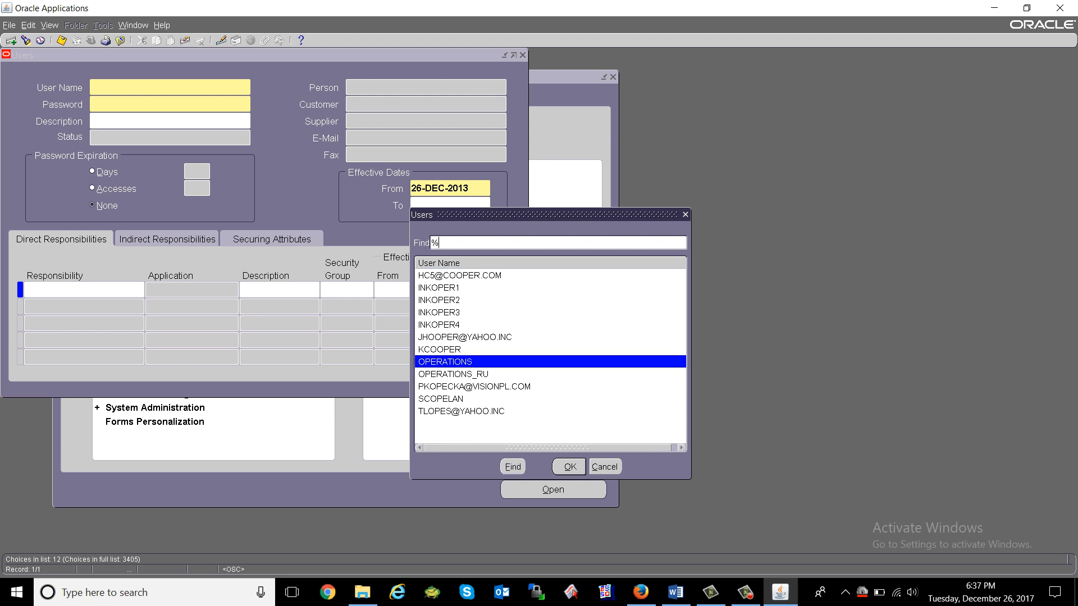
text(oranet)
key(Return)
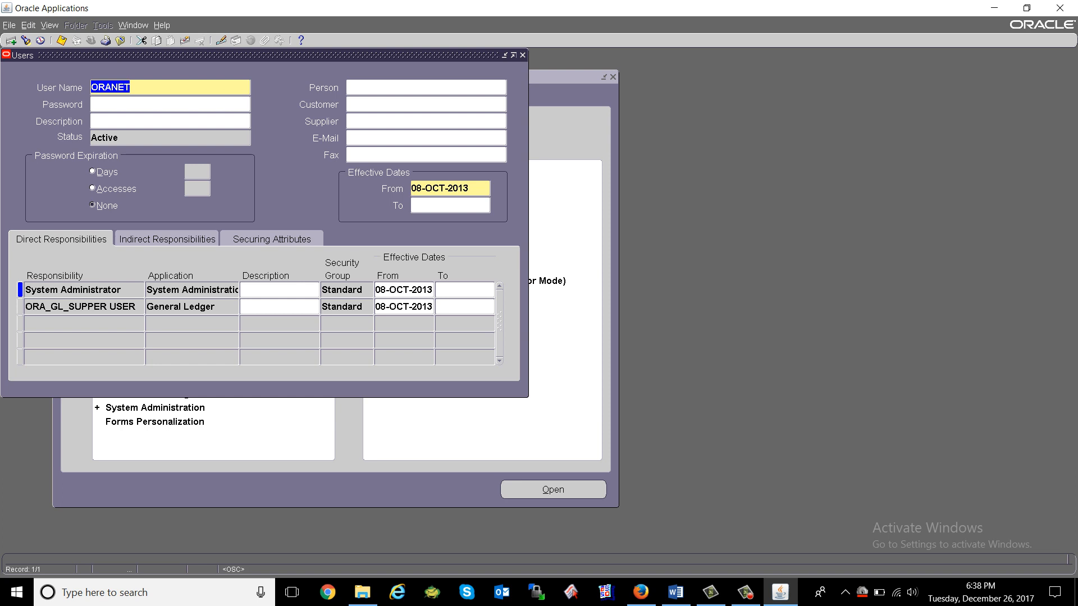
Move between the From date and User Name fields, then bring up the Find users lookup.
click(443, 188)
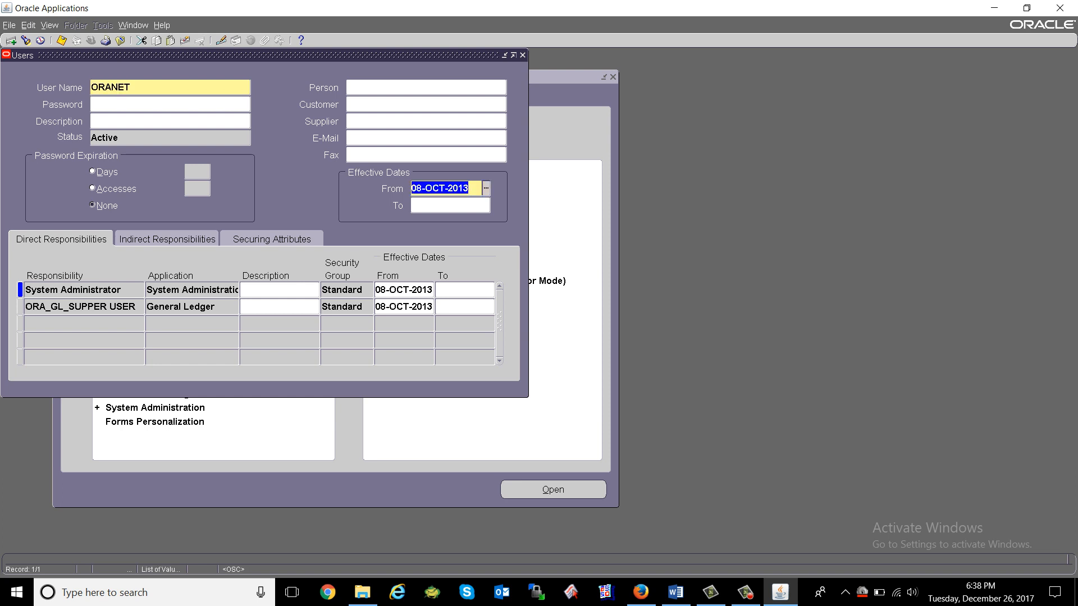
click(140, 87)
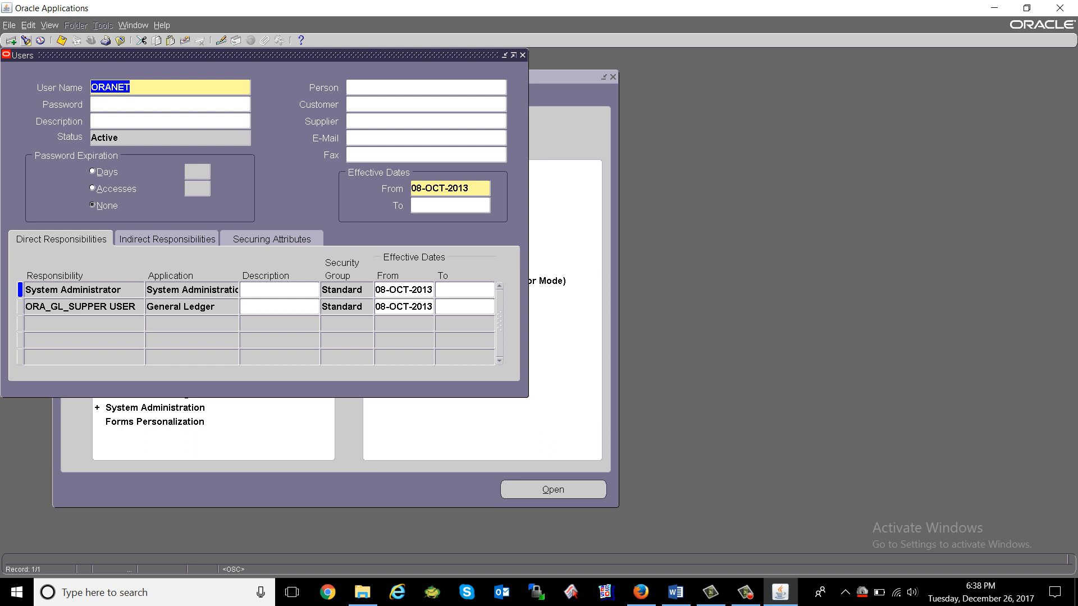
click(26, 40)
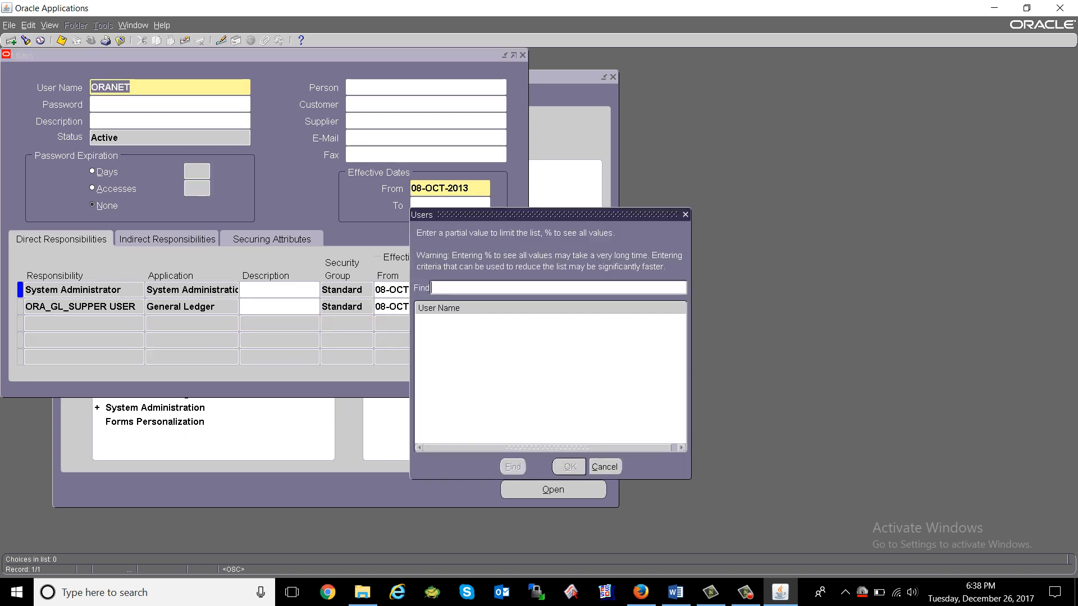
Search the users with % and 'aff', then reopen the lookup and search for the existing user.
text(%)
key(Return)
key(Down)
key(Down)
key(Down)
key(Down)
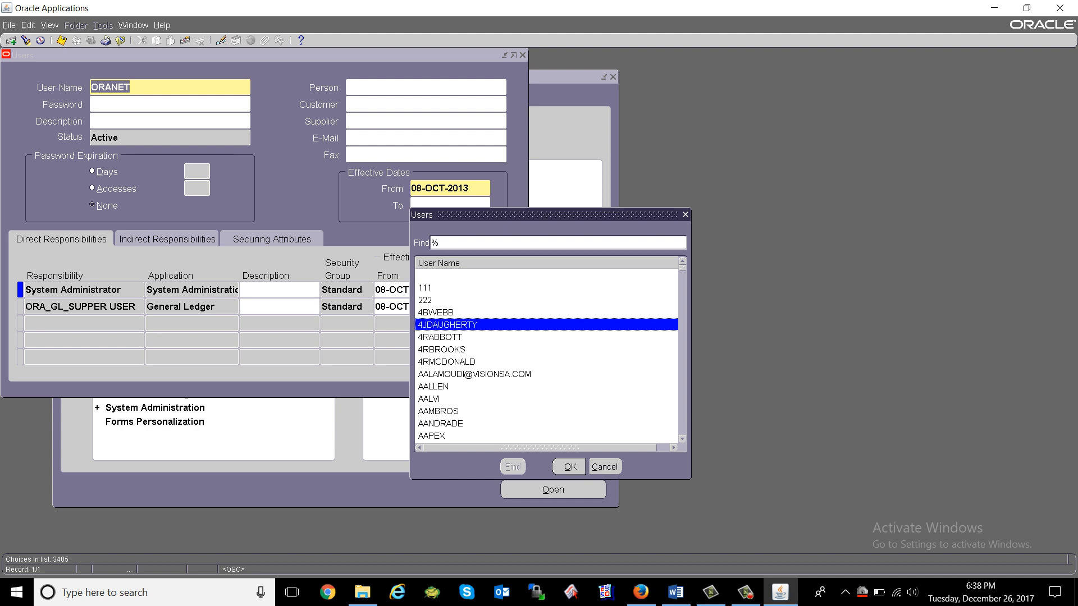
key(Down)
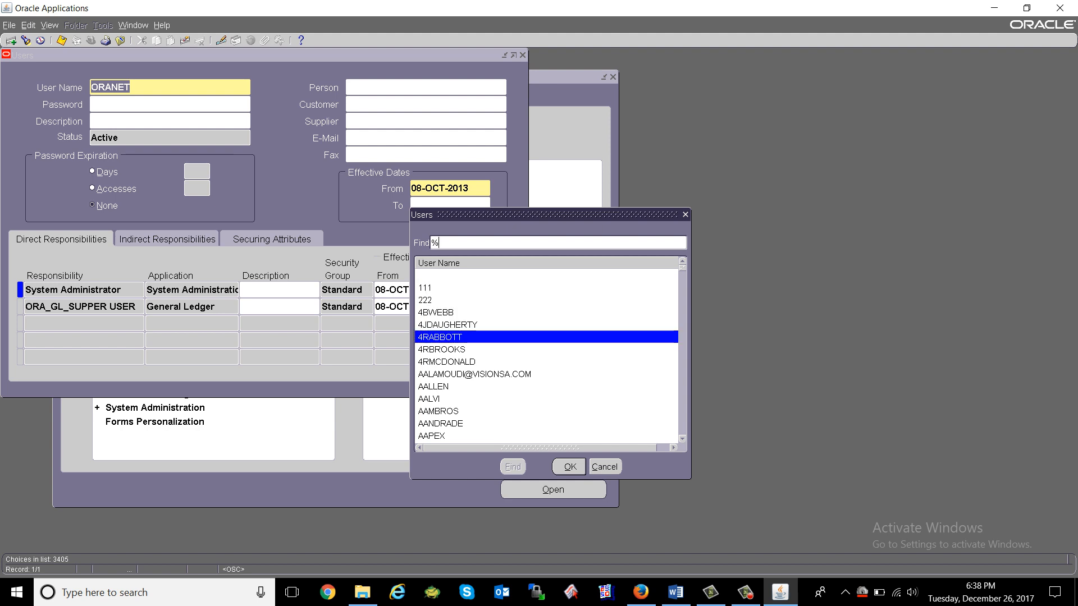
text(aff)
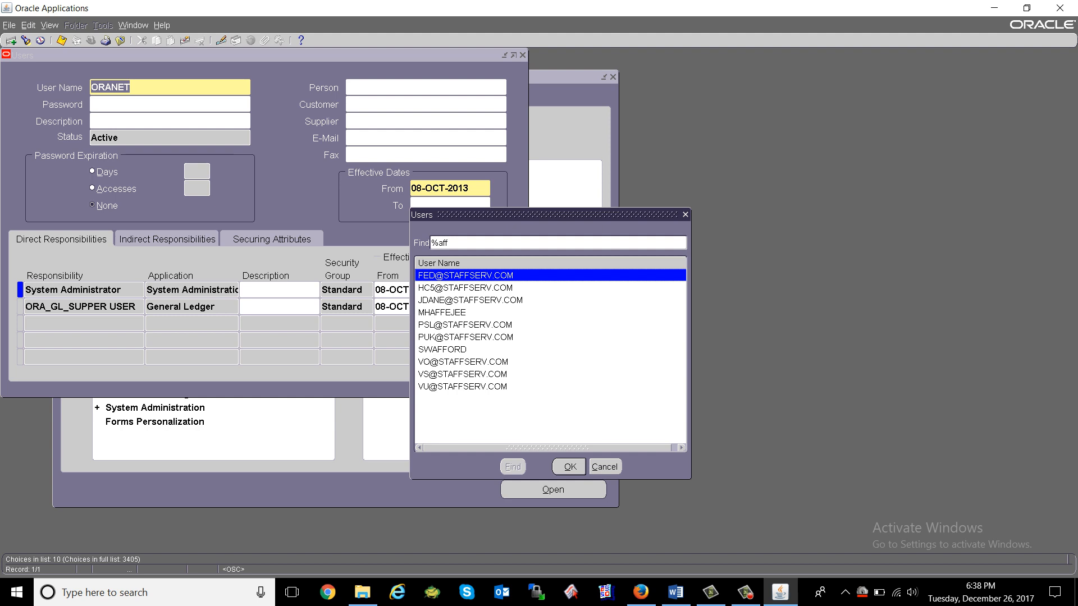
key(Escape)
key(ctrl+l)
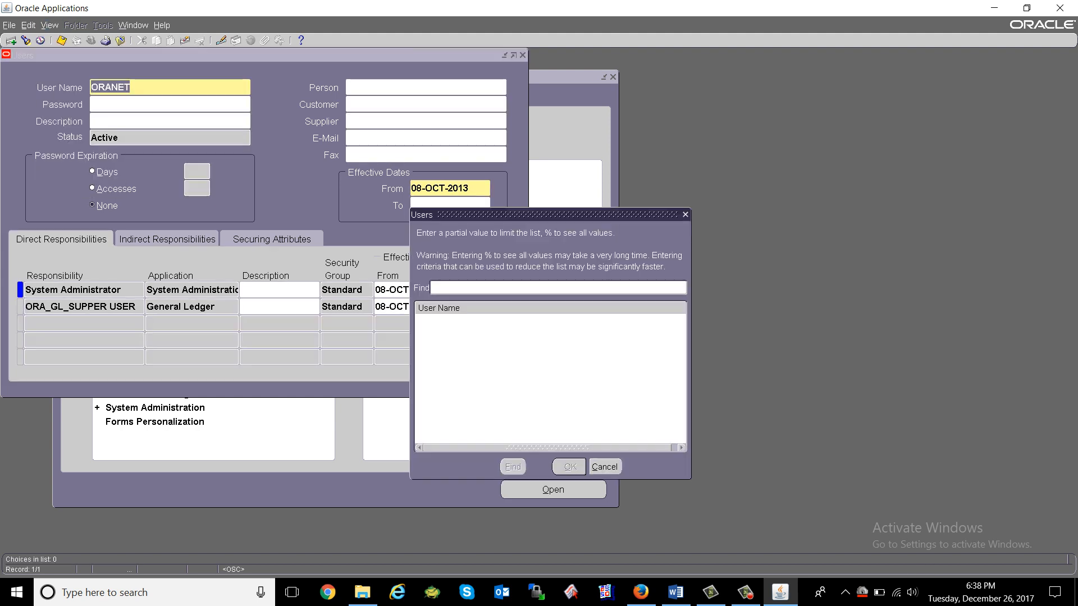
text(oranet)
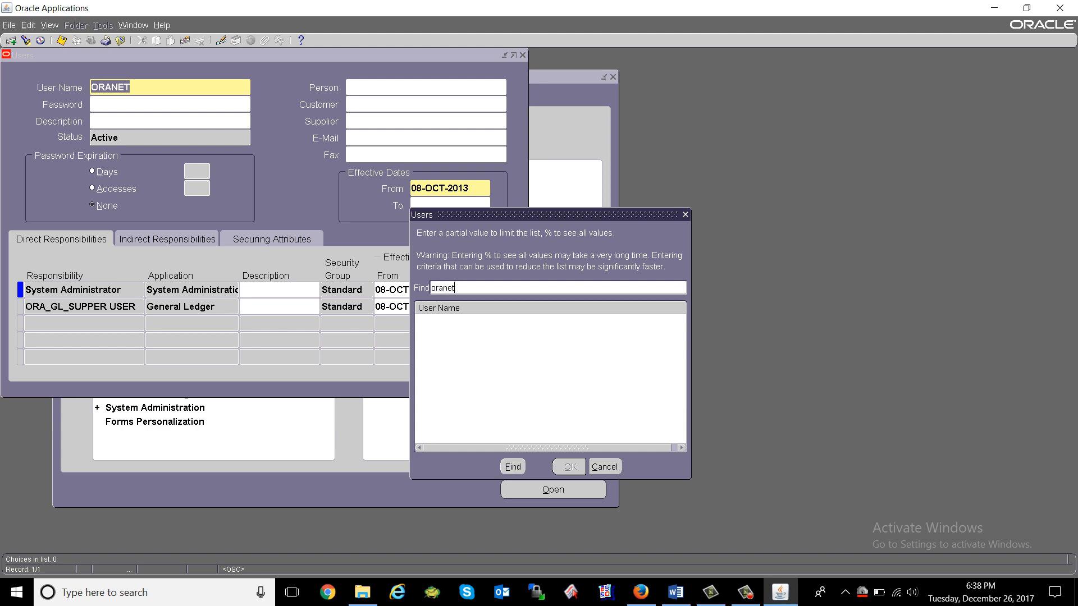
key(Return)
key(Return)
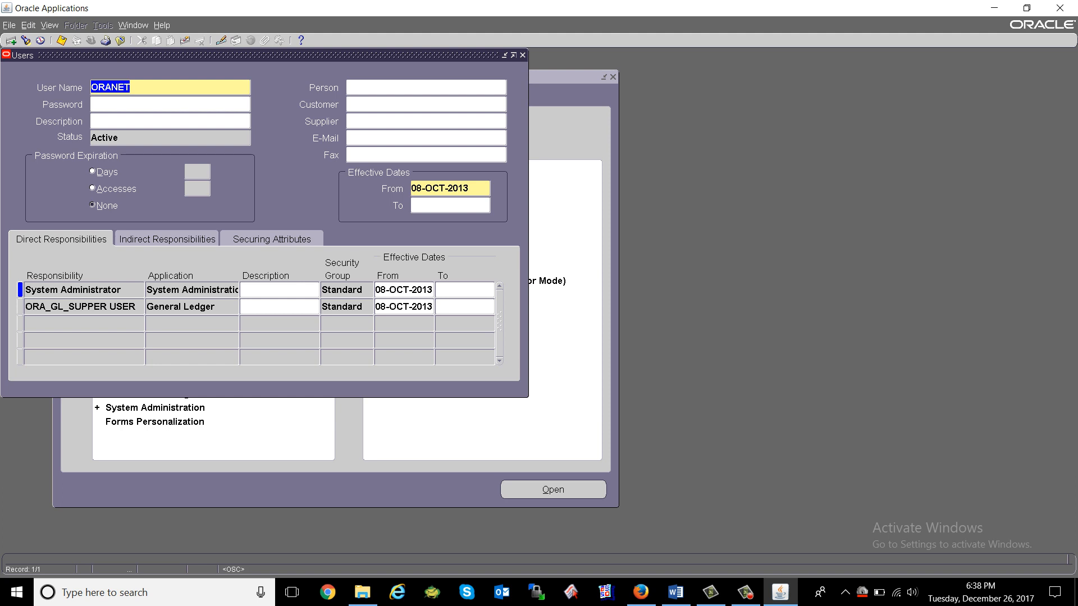
Start a new user record and enter the new user's full user name.
click(130, 105)
key(shift+Tab)
click(11, 41)
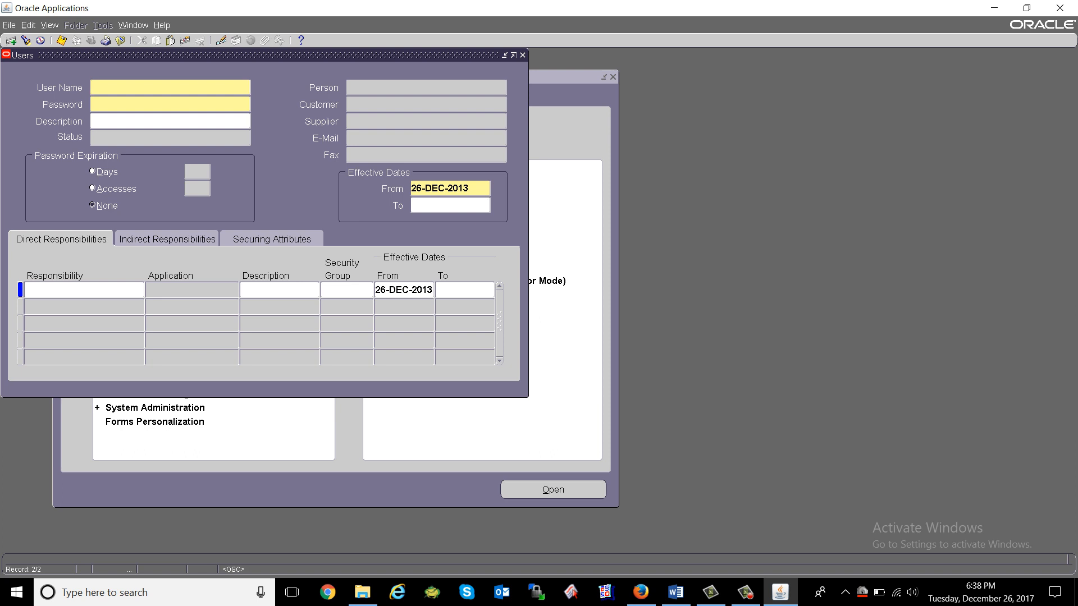
text(ORANET)
key(shift+Home)
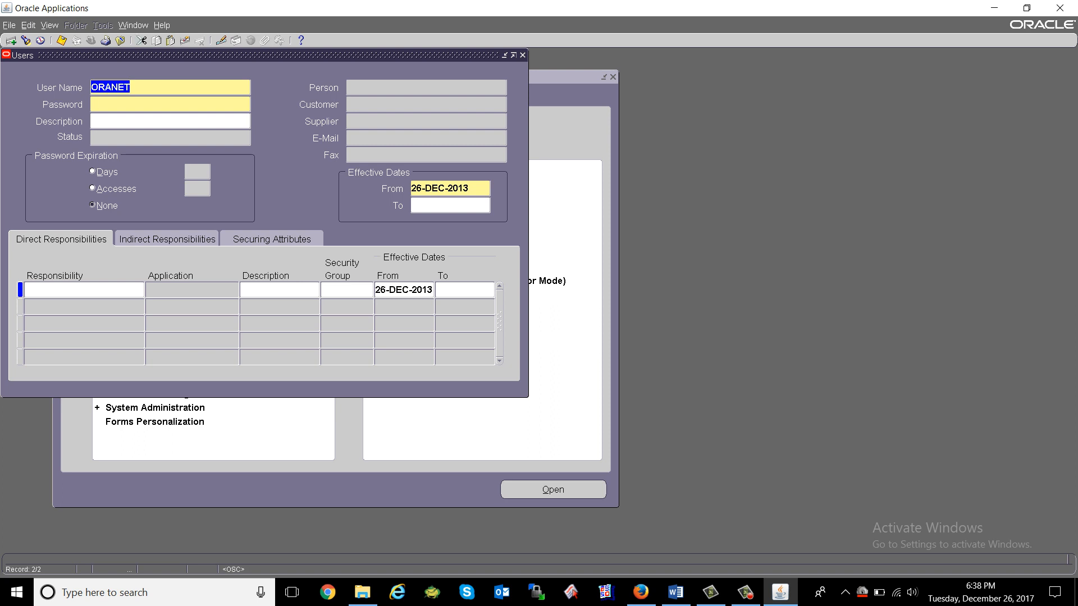
key(End)
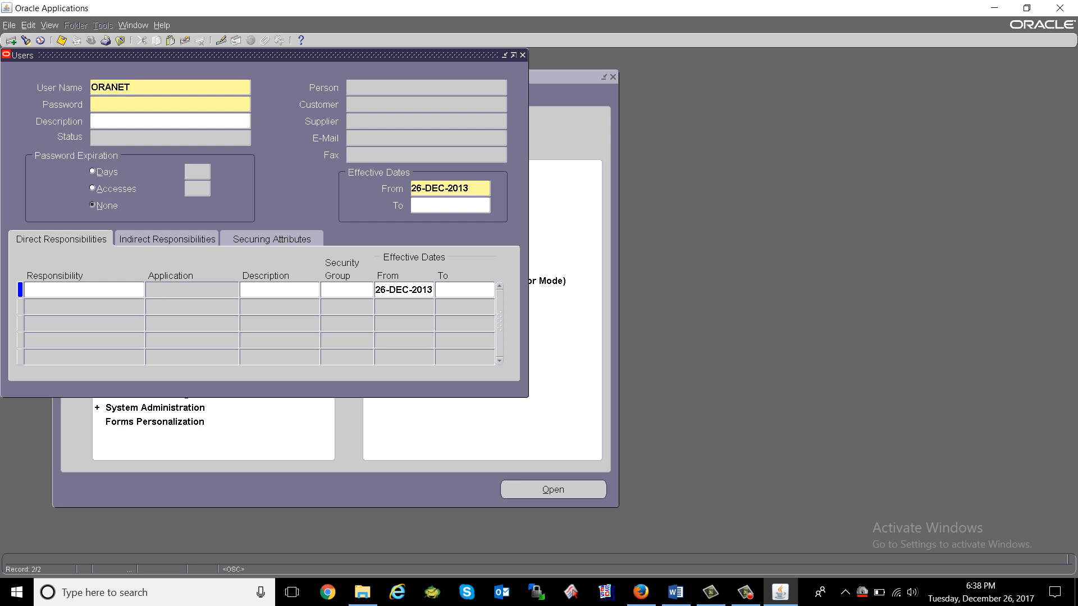
text(FAIZAN)
Enter the account password, correct a typo, and re-enter it to verify.
key(Tab)
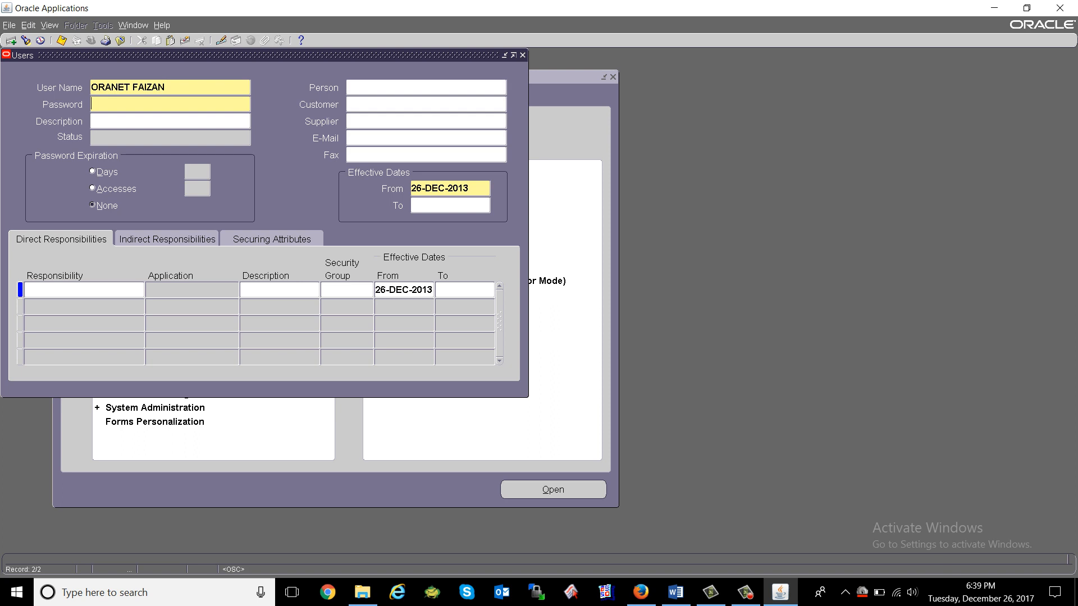
text(****)
key(BackSpace)
key(BackSpace)
key(BackSpace)
text(***********)
key(Tab)
text(***********)
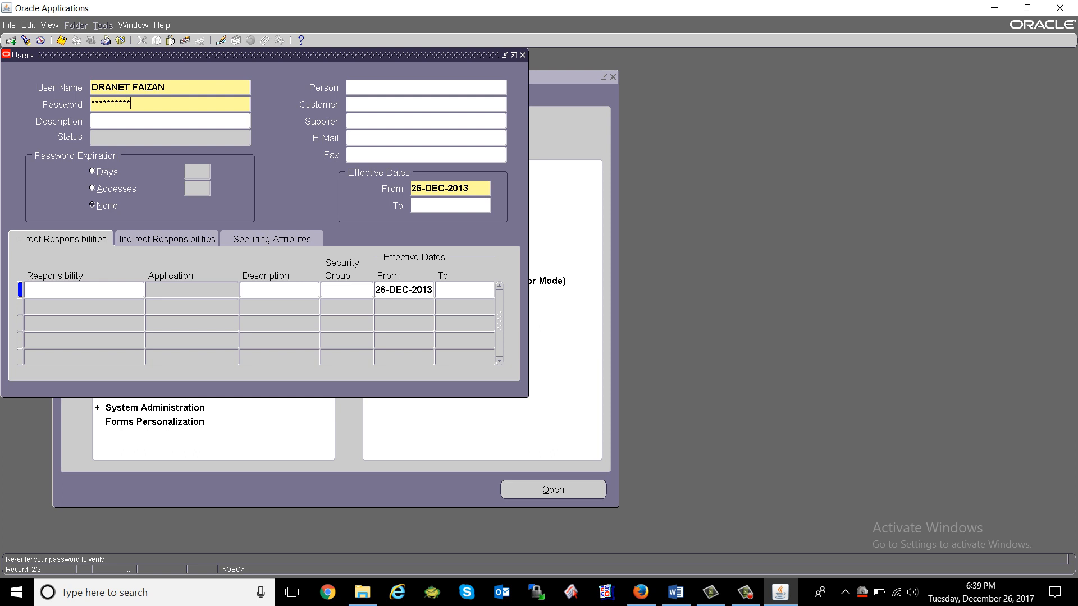
key(Tab)
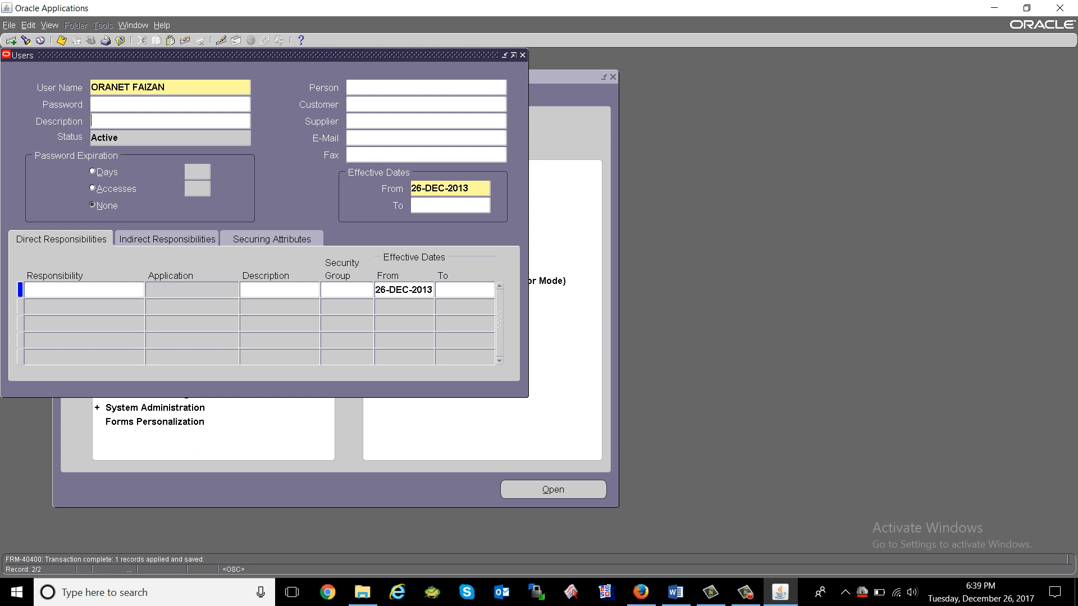
Change the new user's Effective Dates From to 26-DEC-2017.
click(446, 189)
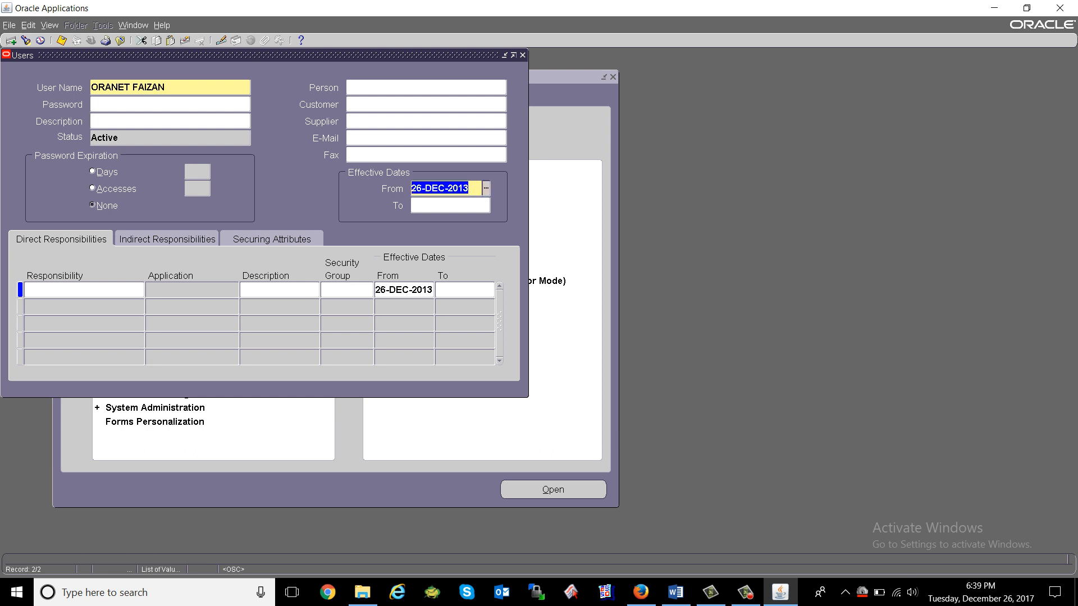
click(469, 189)
key(shift+Left)
key(shift+Left)
text(17)
key(Tab)
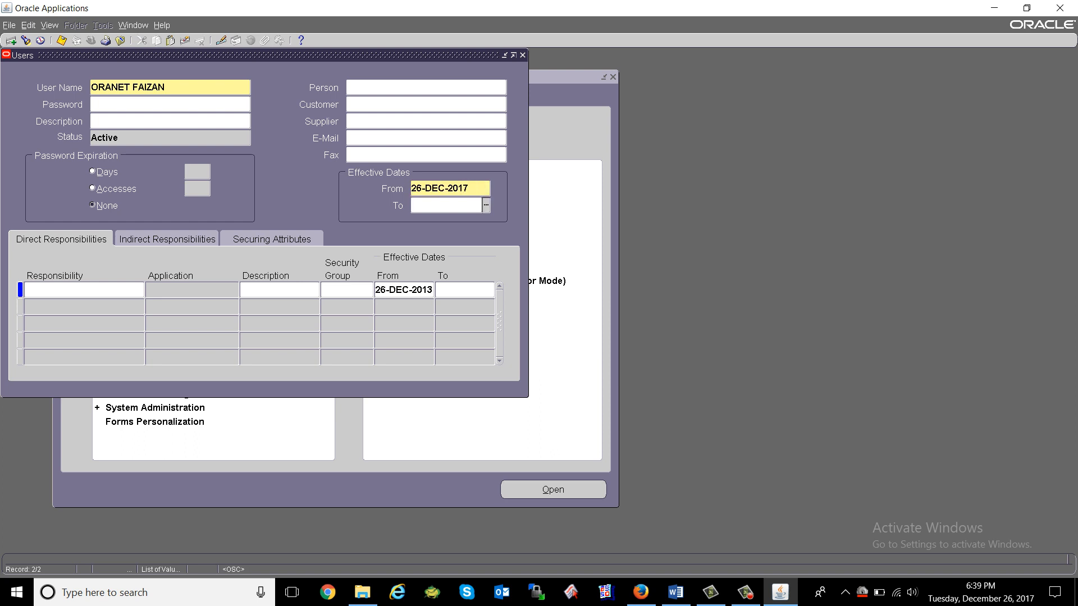
Save the new user record so it shows Pending status.
click(61, 41)
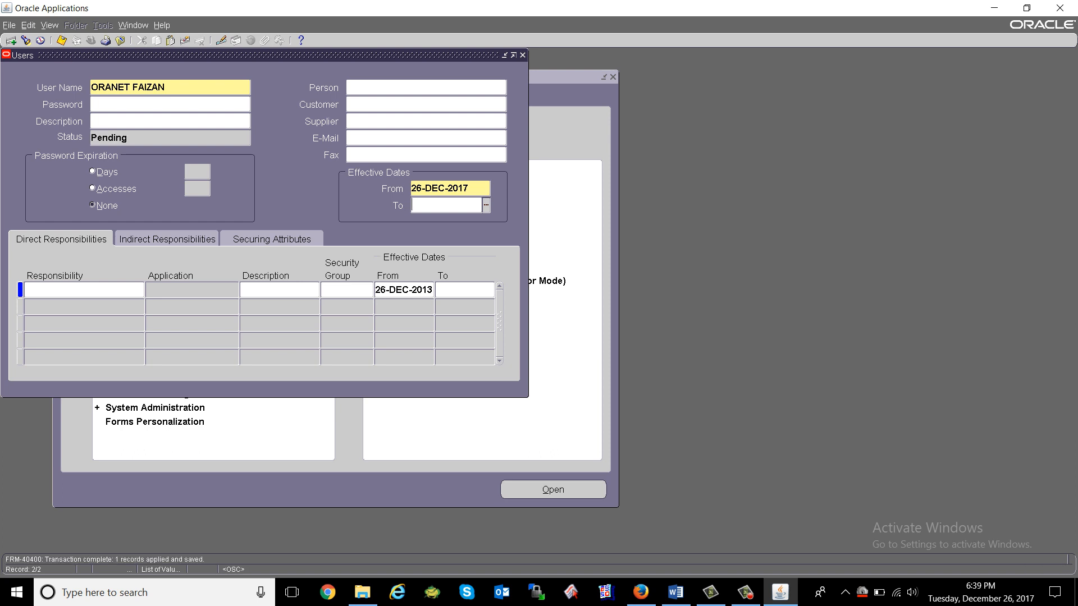
click(128, 88)
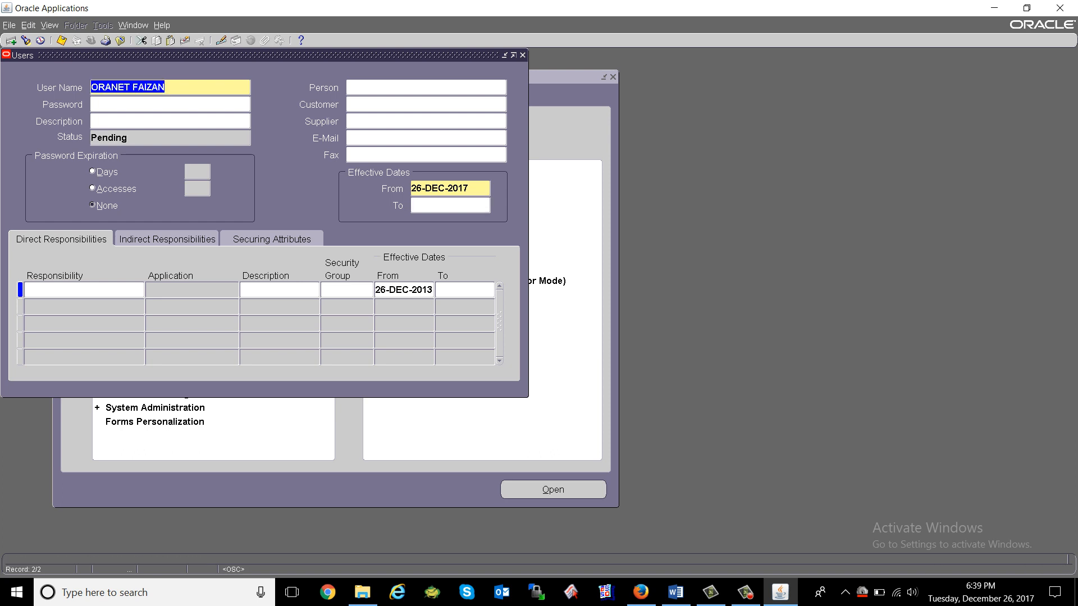
click(80, 290)
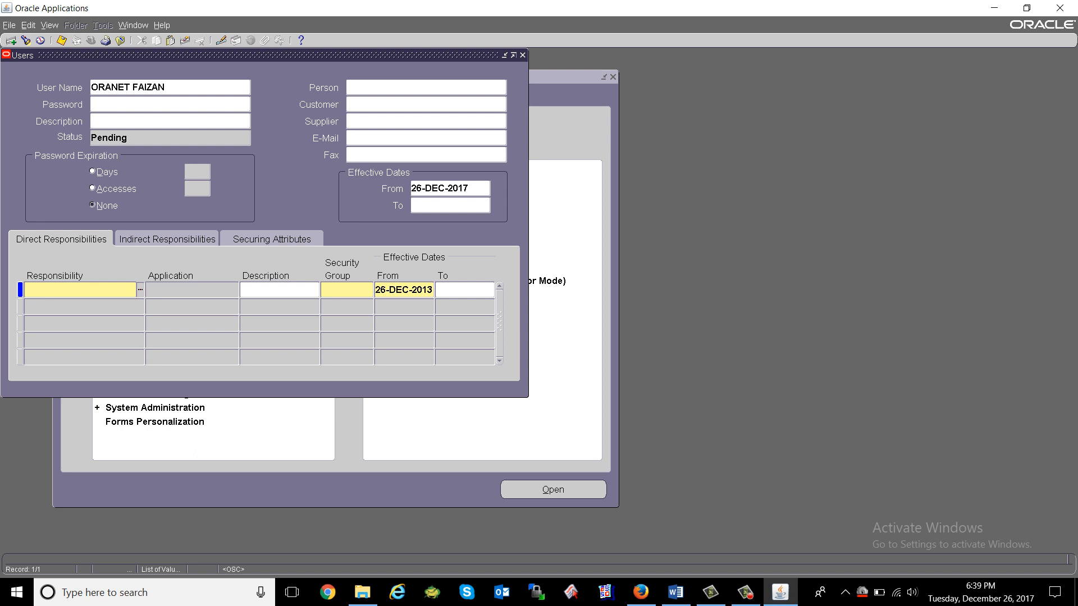
Browse the accounting and payables responsibility matches without choosing one.
text(%account)
key(Tab)
key(Down)
key(Down)
key(Down)
key(Down)
key(Down)
key(Down)
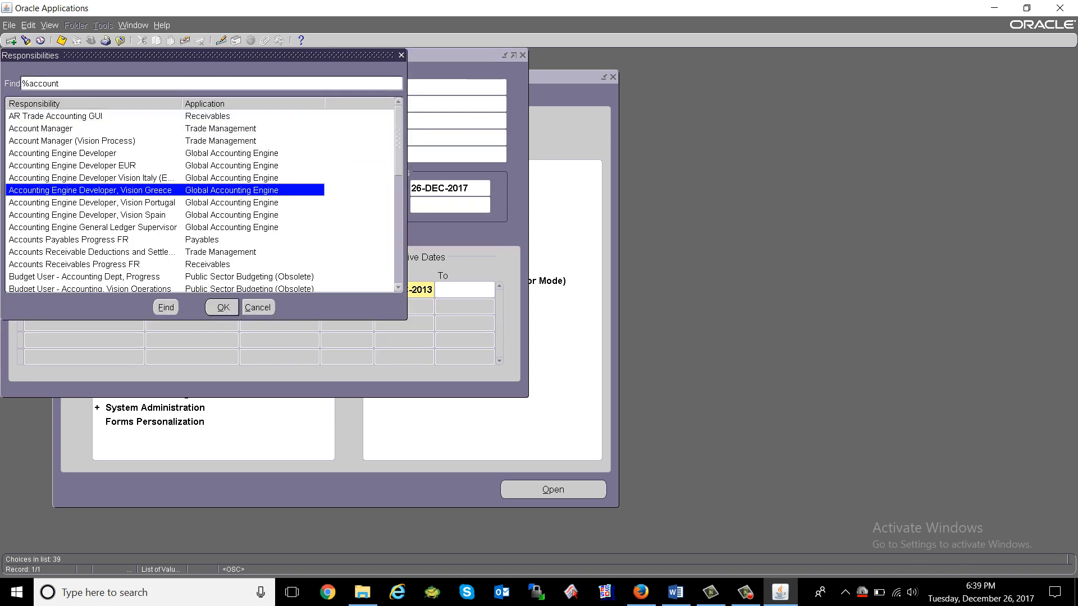
key(Escape)
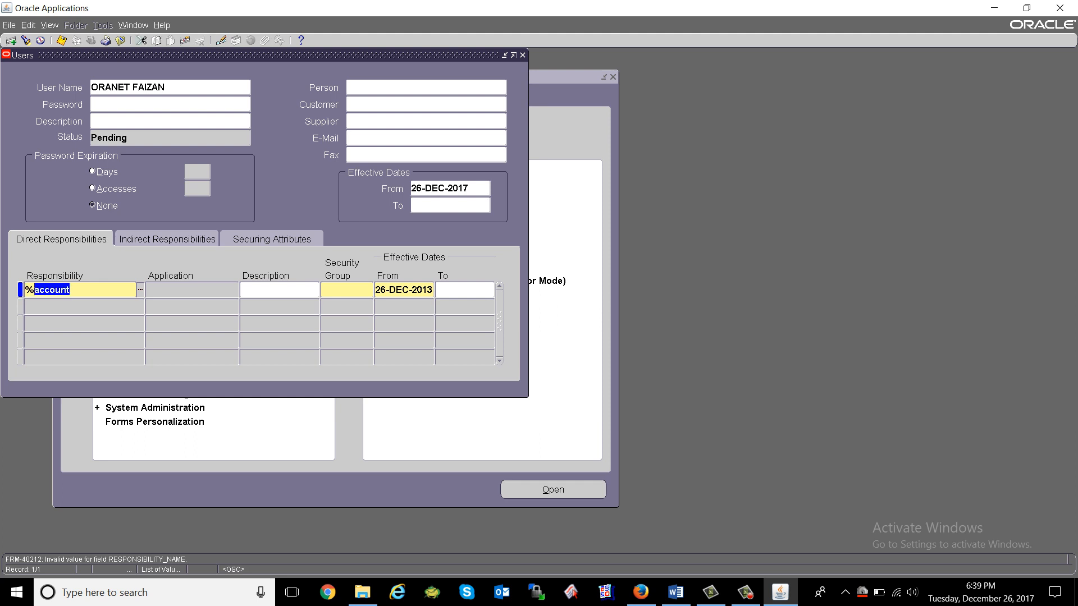
text(payable)
key(Tab)
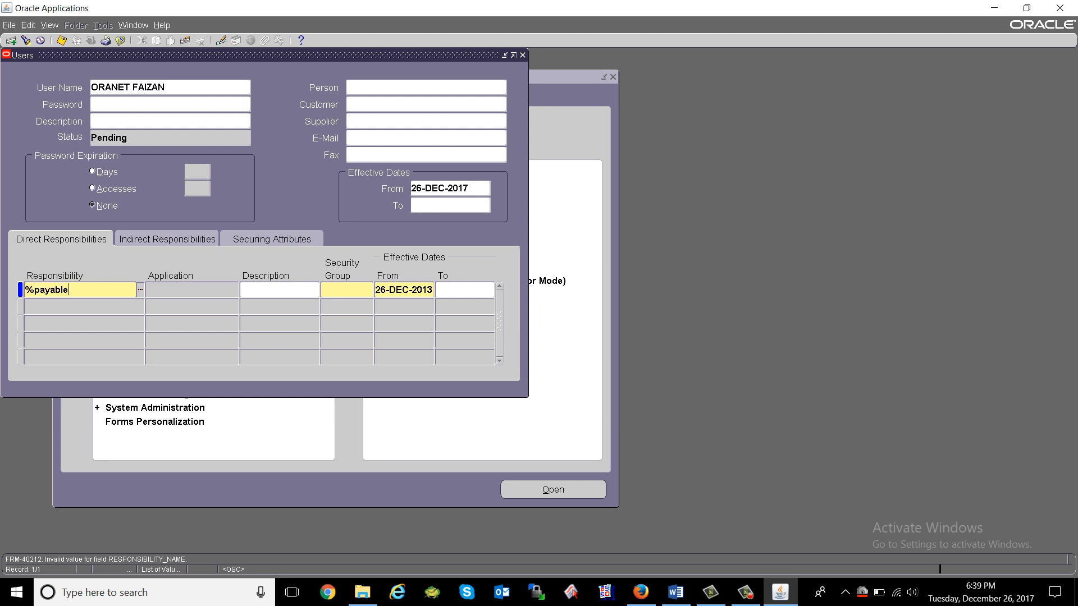
key(Down)
key(Down)
key(Down)
key(Down)
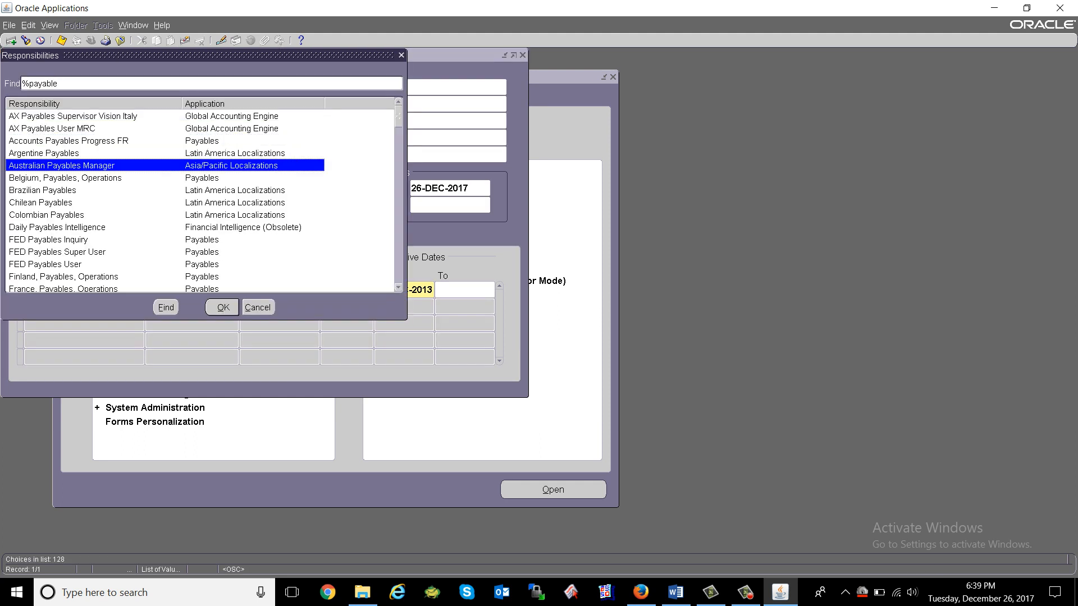
key(Escape)
Browse the receivables responsibility matches without choosing one.
key(ctrl+shift+Left)
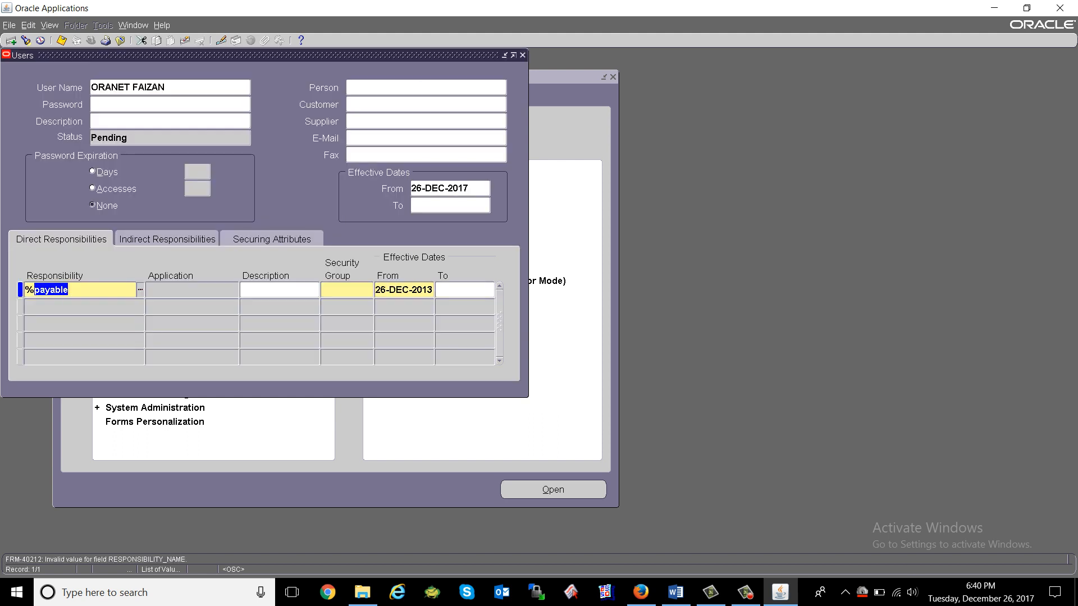
text(recet)
key(shift+Home)
key(End)
key(BackSpace)
text(v)
key(shift+Home)
key(End)
key(BackSpace)
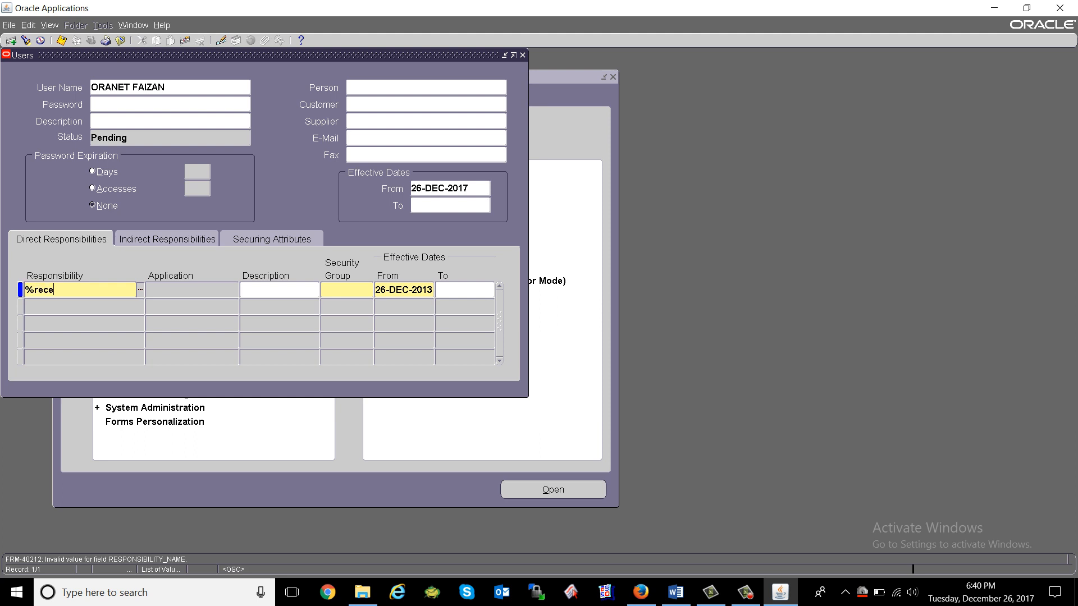
key(Tab)
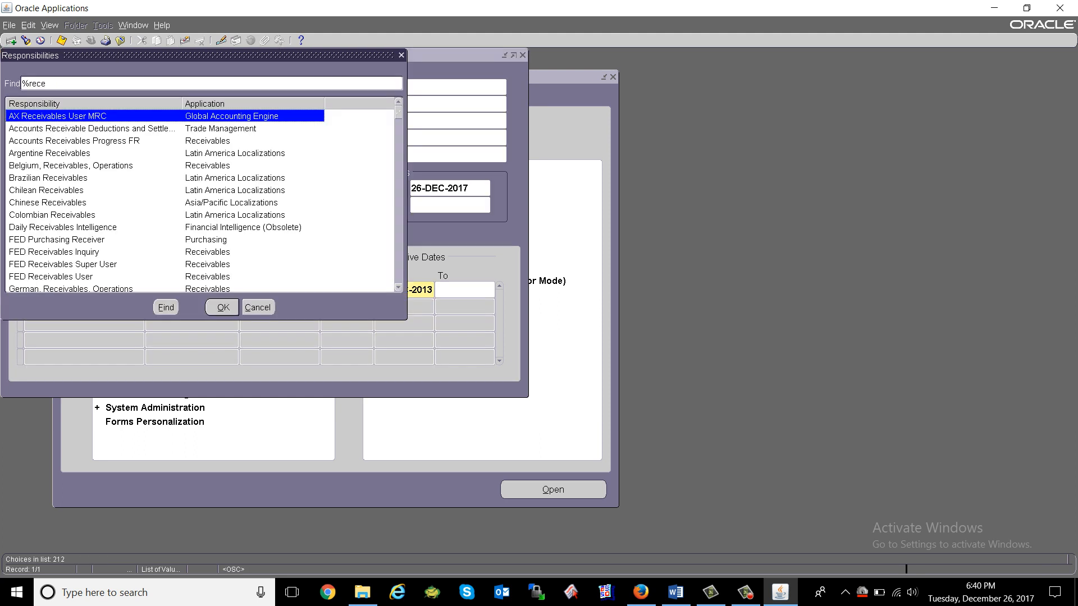
key(Down)
key(Down)
key(Down)
key(Down)
key(Down)
key(Down)
key(Down)
key(Down)
key(Down)
key(Down)
key(Down)
key(Down)
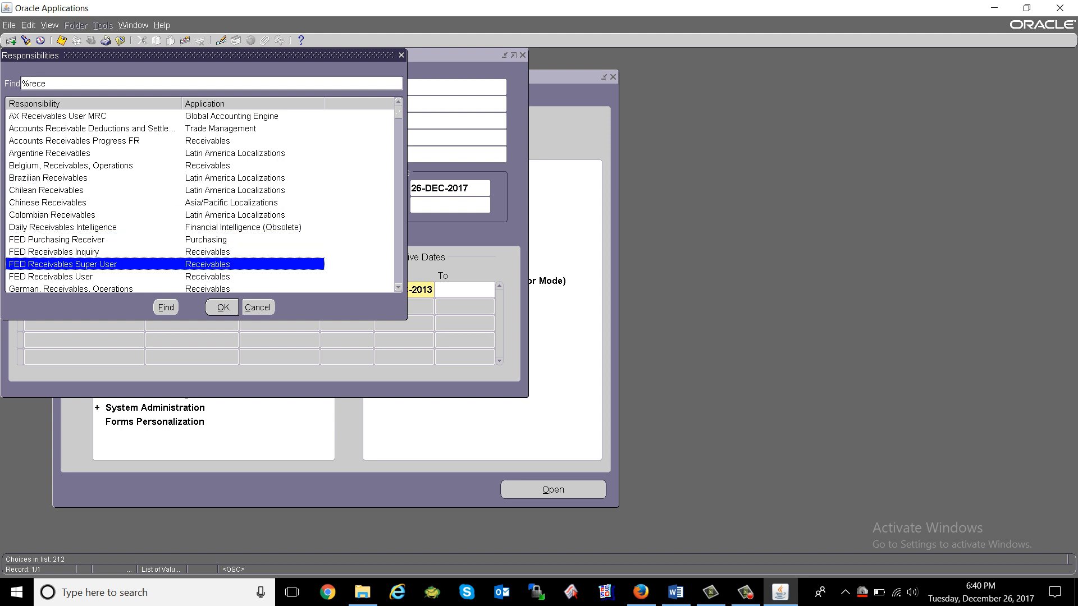
key(Down)
key(Down)
key(Down)
key(Escape)
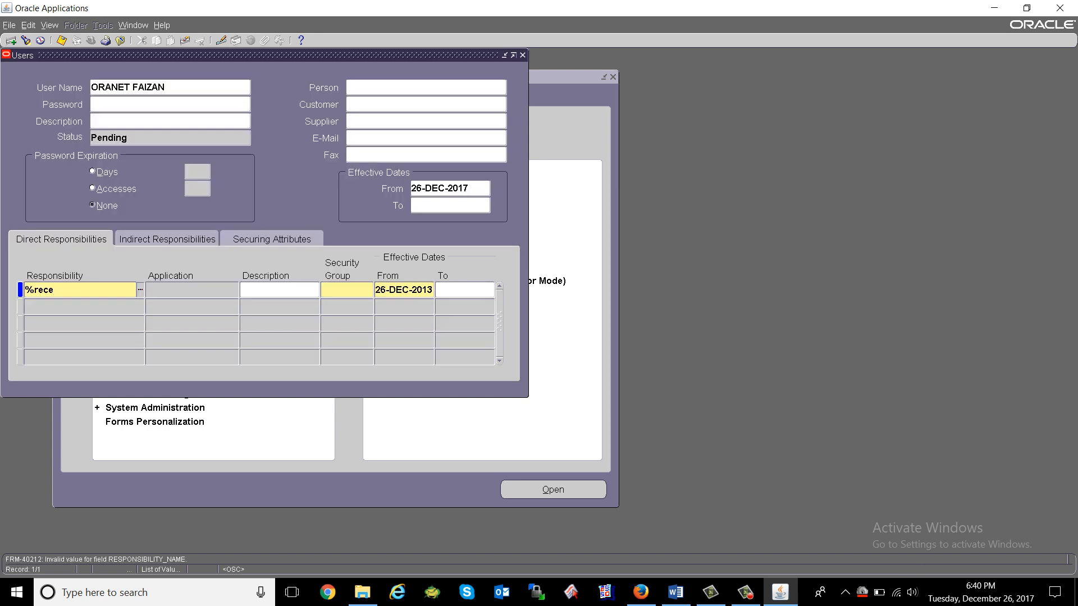
Assign Global HR Manager in the first responsibility row via a %global search.
key(shift+Left)
key(shift+Left)
key(shift+Left)
key(shift+Left)
text(global)
key(Tab)
key(Down)
key(Down)
key(Down)
key(Down)
key(Down)
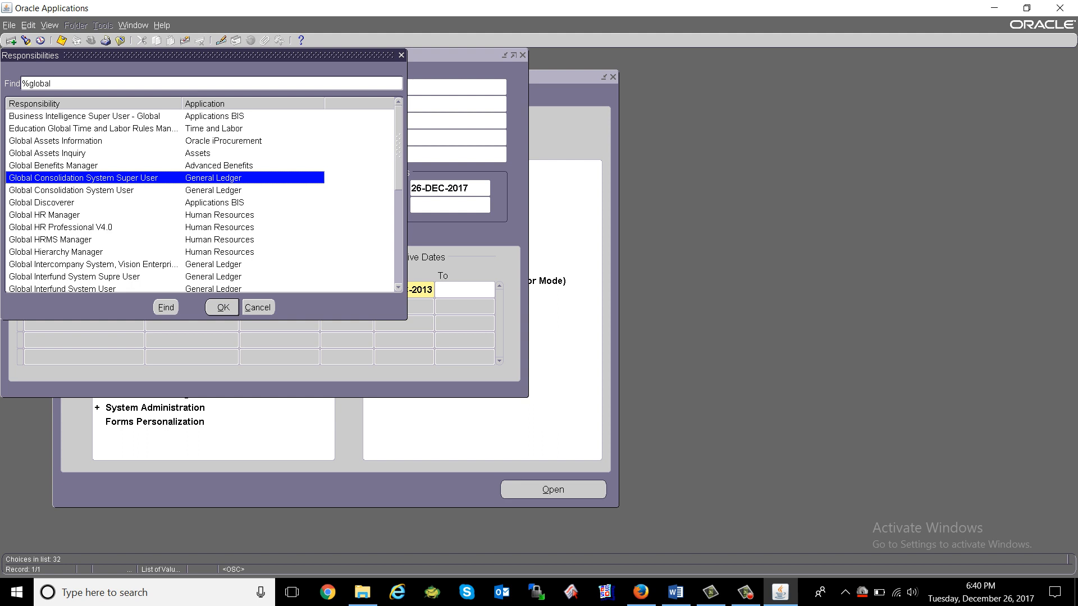
key(Down)
key(Down)
key(Down)
key(Return)
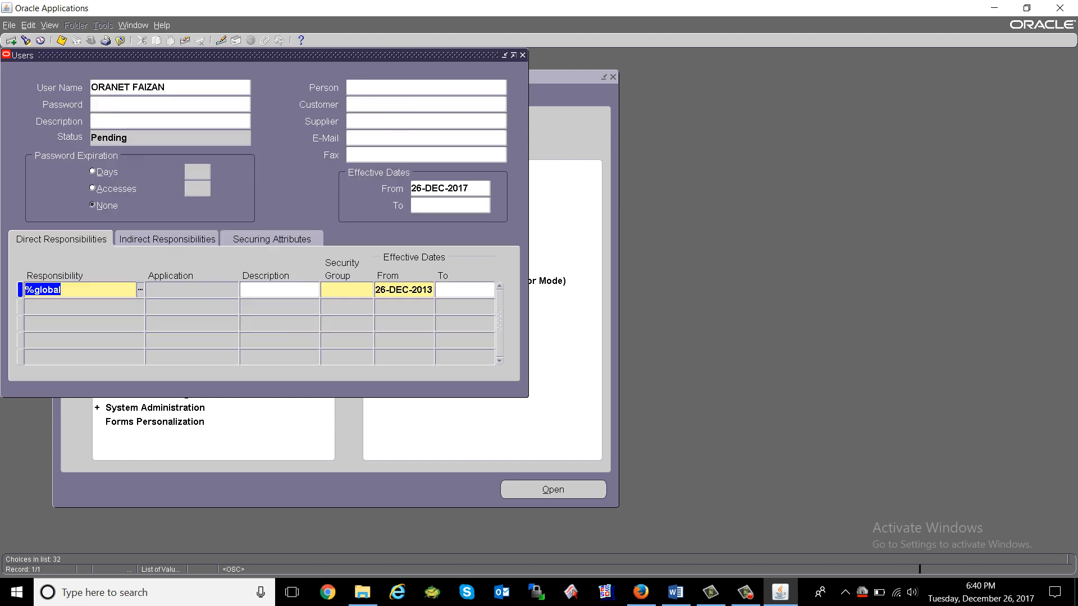
key(Tab)
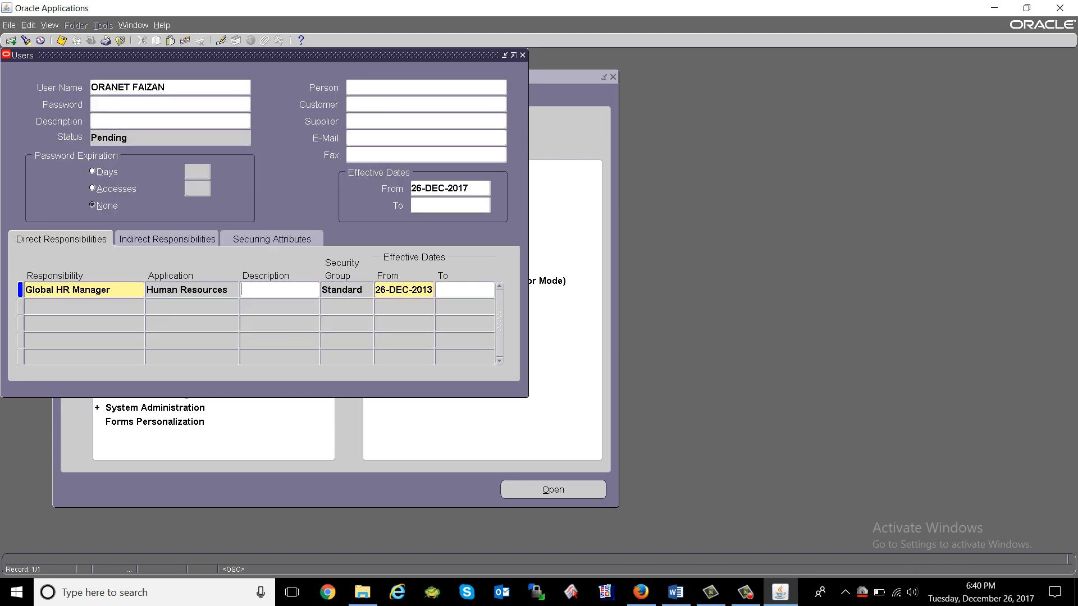
Add Chief HR Officer, Progress S&L as the second responsibility using %hr%offi%.
key(Down)
text(%hr)
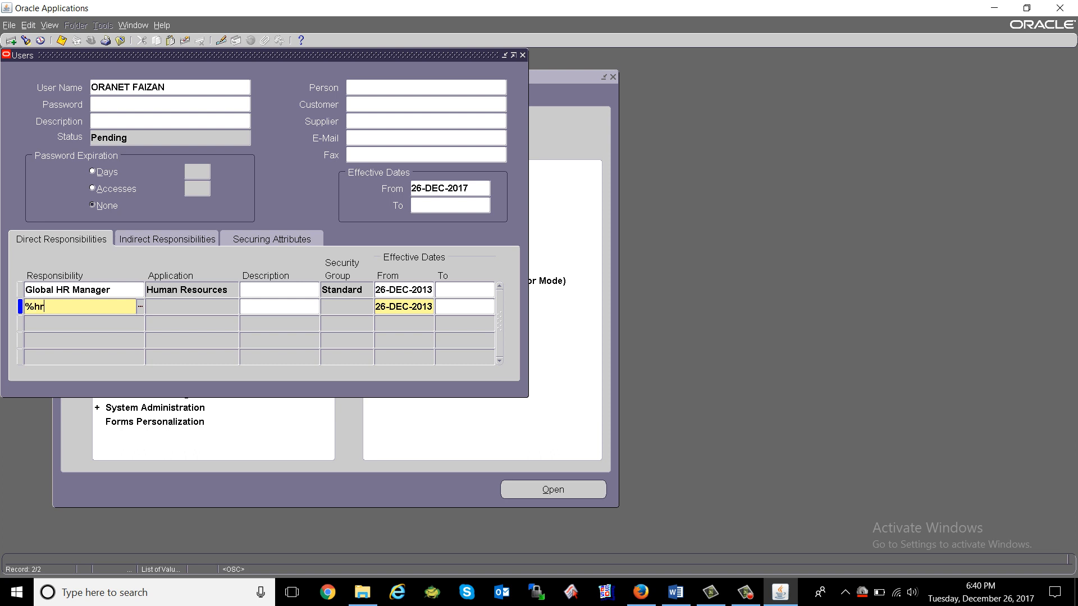
text(%offi%)
key(Tab)
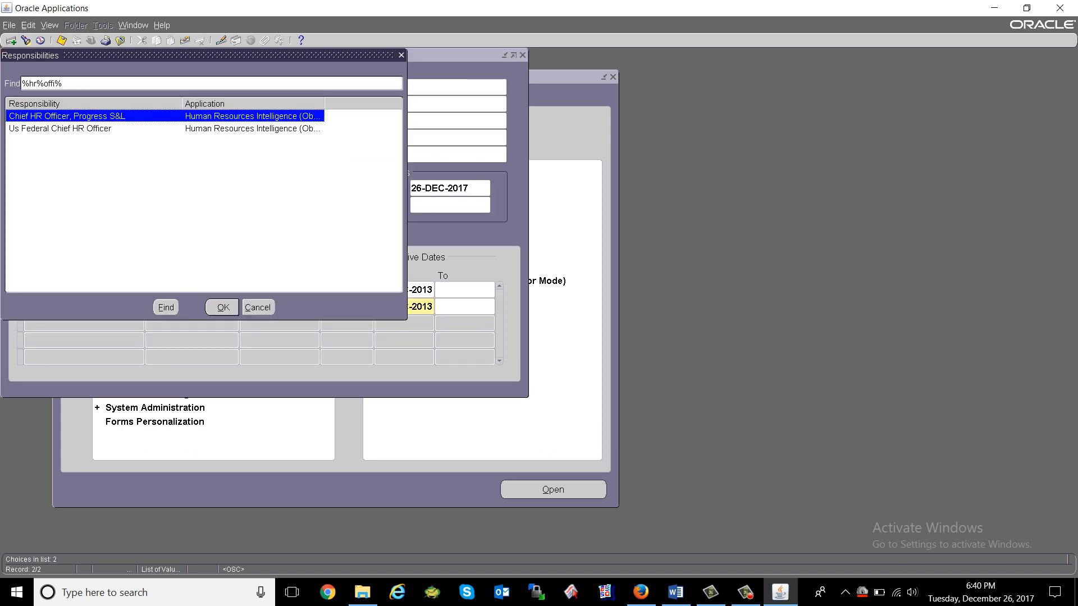
key(Down)
key(Up)
key(Return)
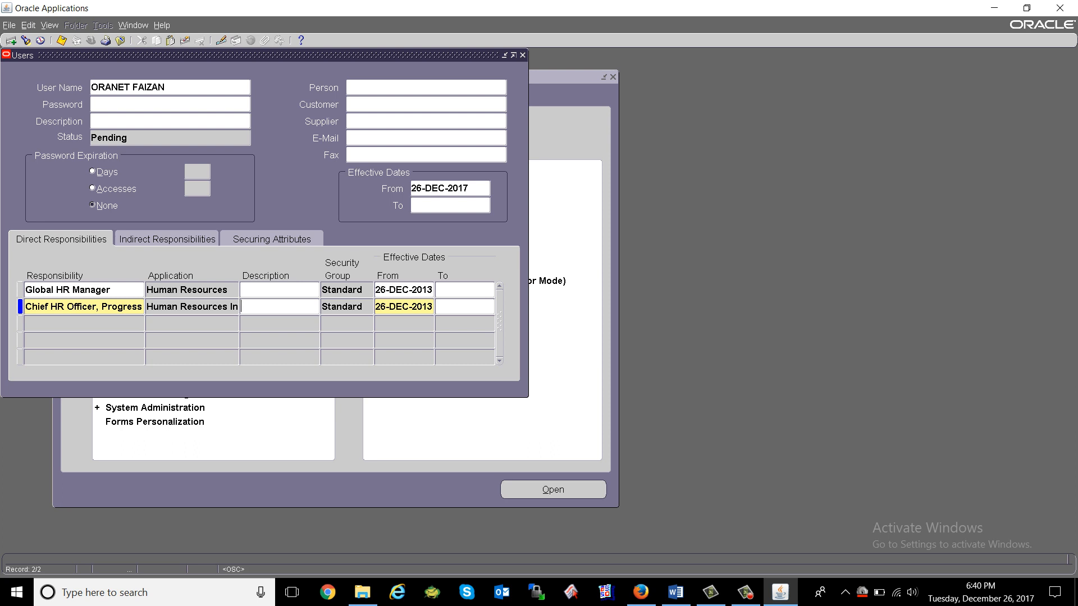
key(Down)
key(Up)
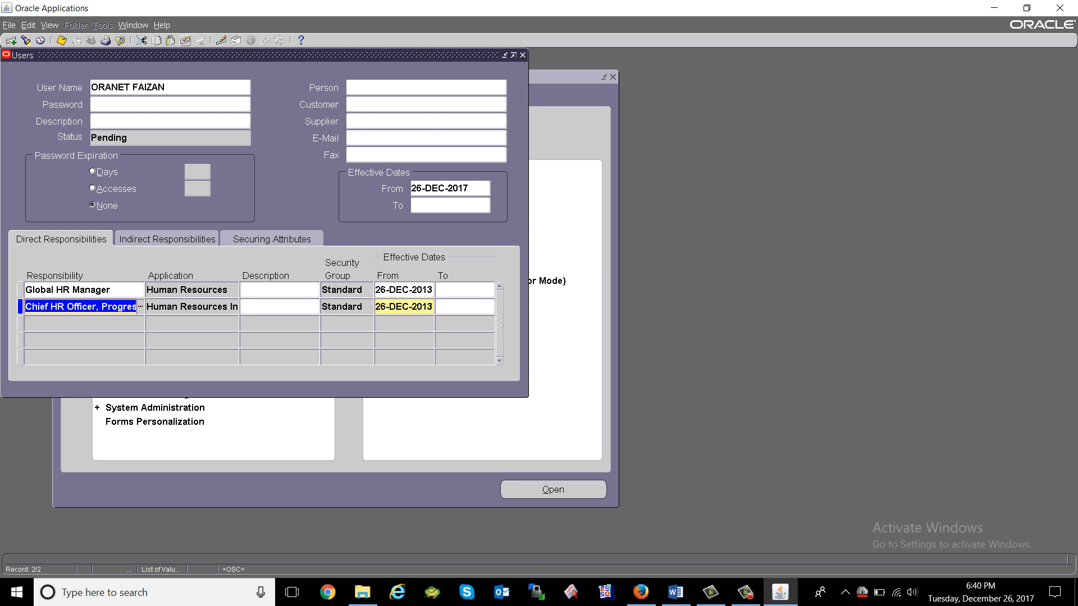
Clear both responsibility rows and choose System Administrator instead.
click(185, 40)
click(185, 40)
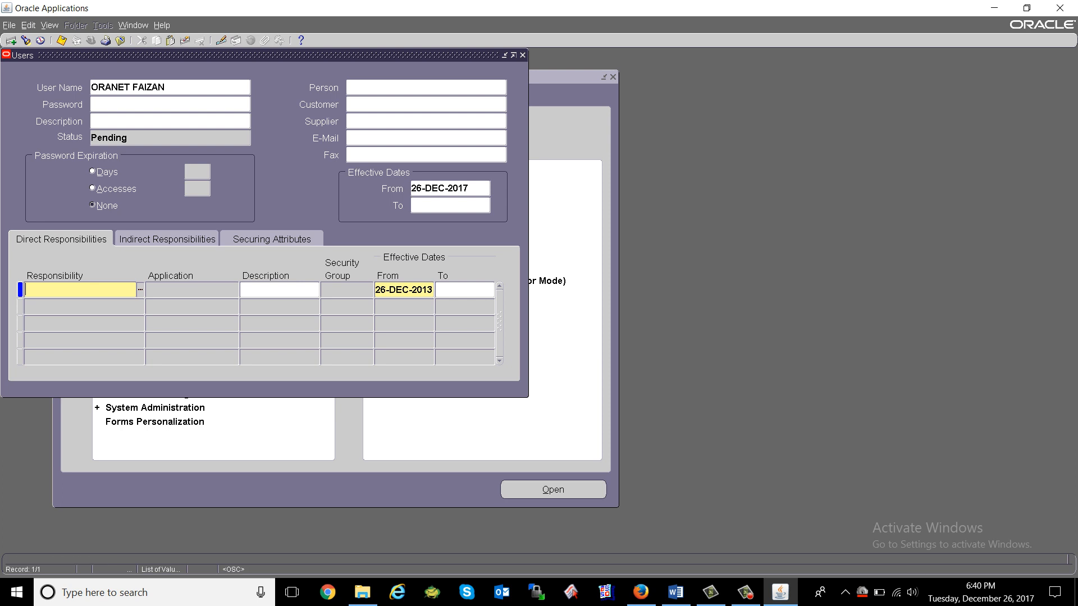
text(system administrat)
key(Tab)
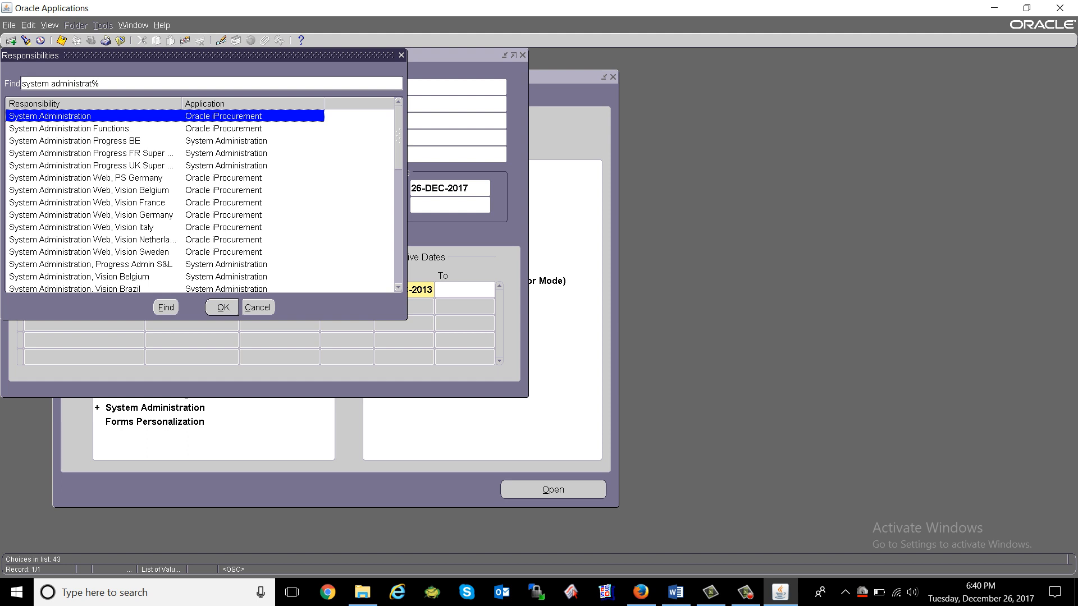
text(or)
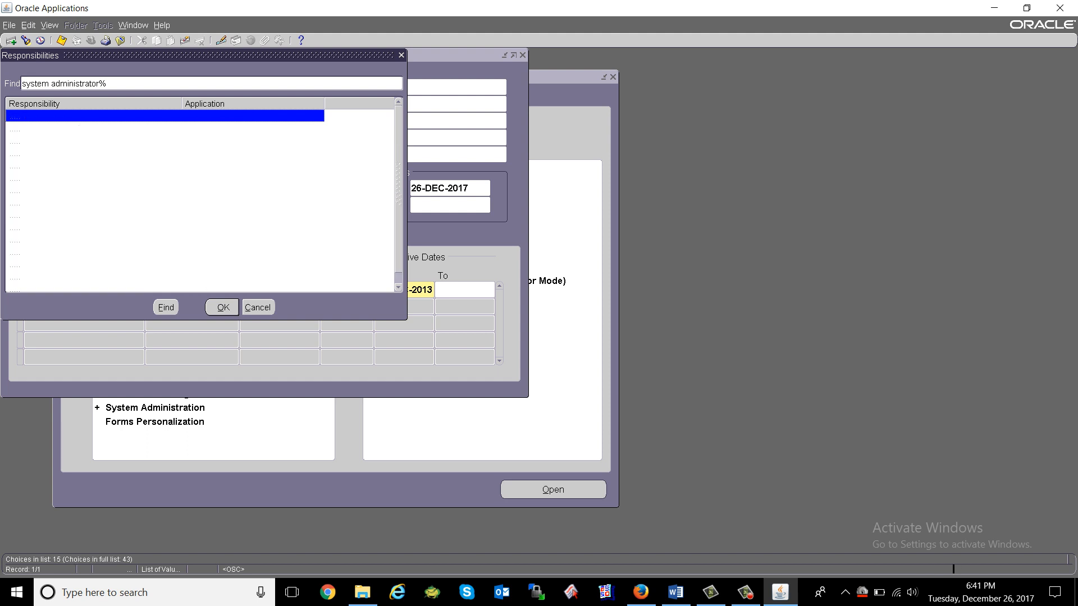
key(Return)
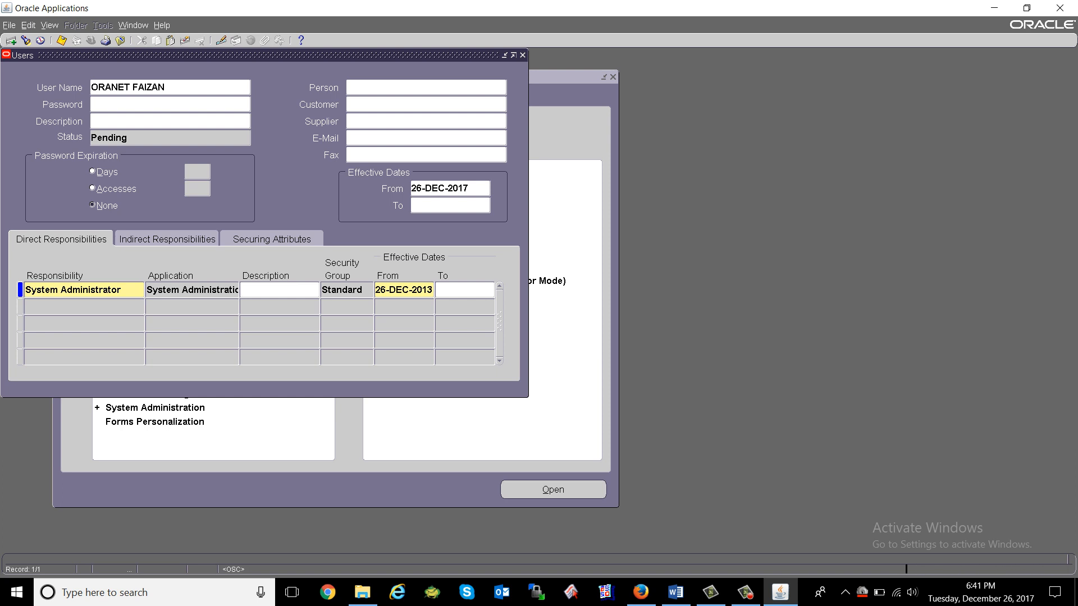
Set the System Administrator start date to 26-DEC-2017 and save the user.
double_click(425, 290)
click(425, 290)
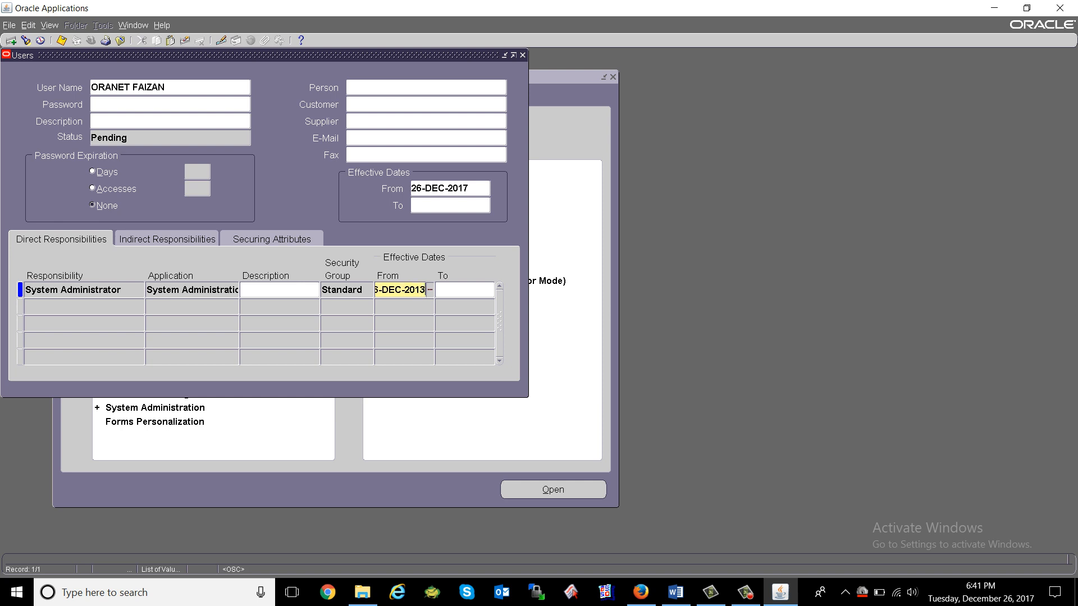
key(BackSpace)
key(BackSpace)
text(17)
key(Tab)
key(ctrl+s)
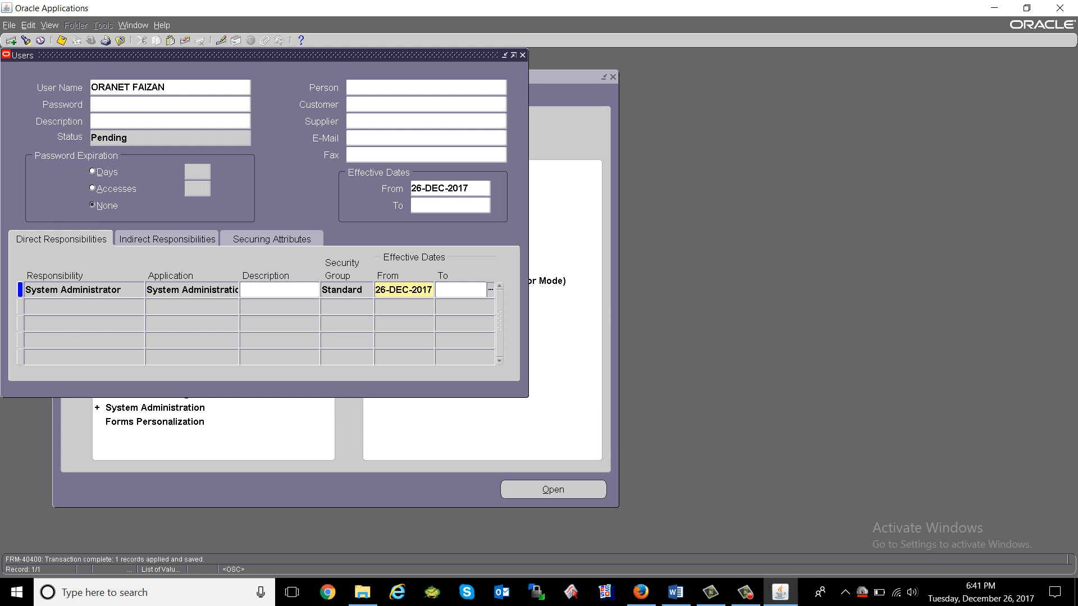
click(138, 87)
Close the Users form, confirm exiting Oracle Applications, and close the Forms browser tab.
click(120, 41)
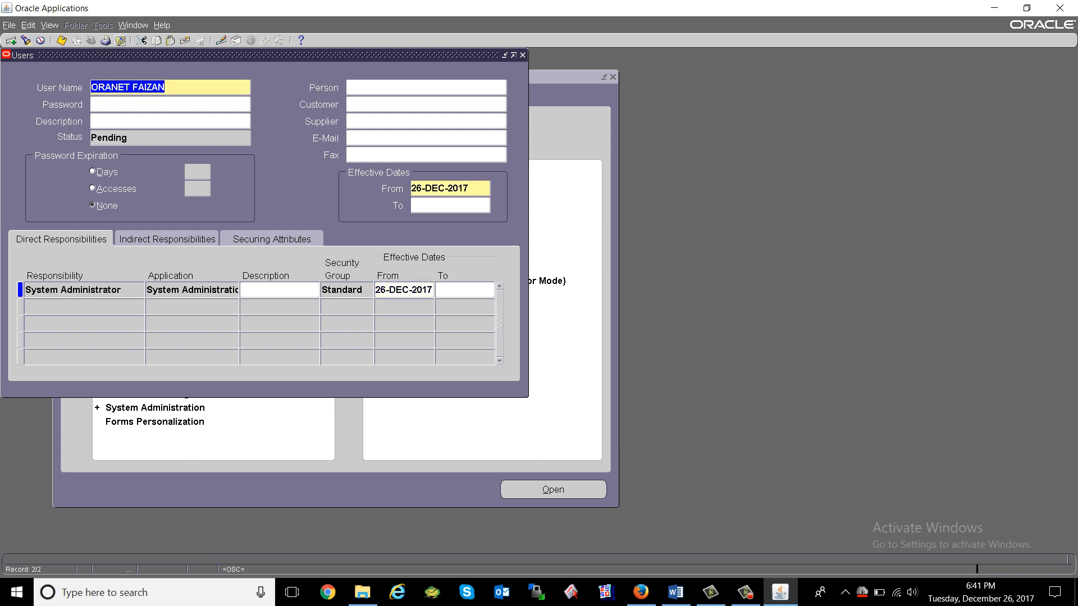
click(1060, 8)
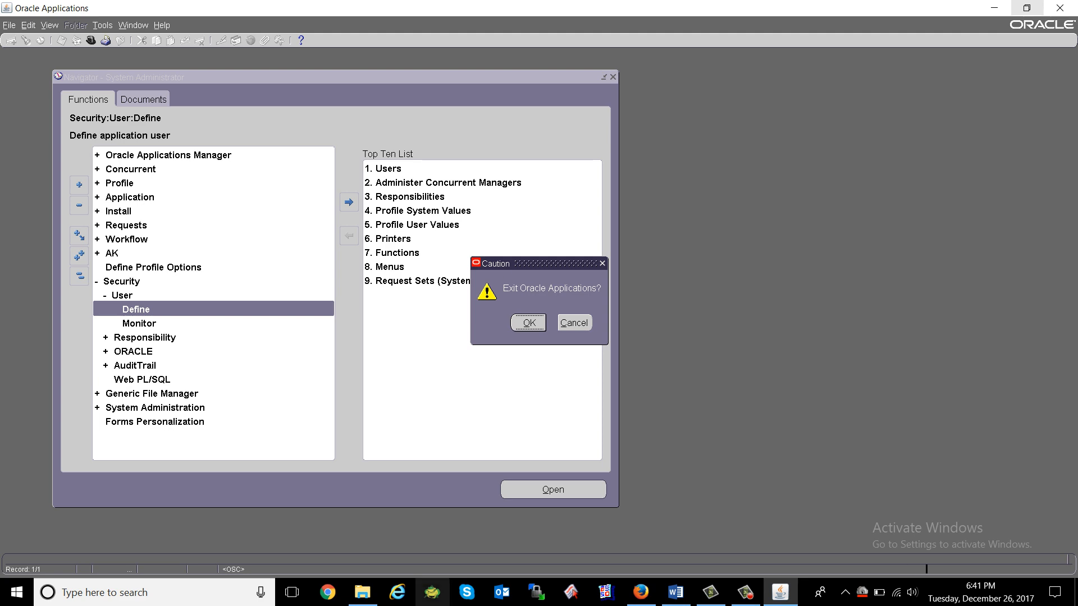
key(Return)
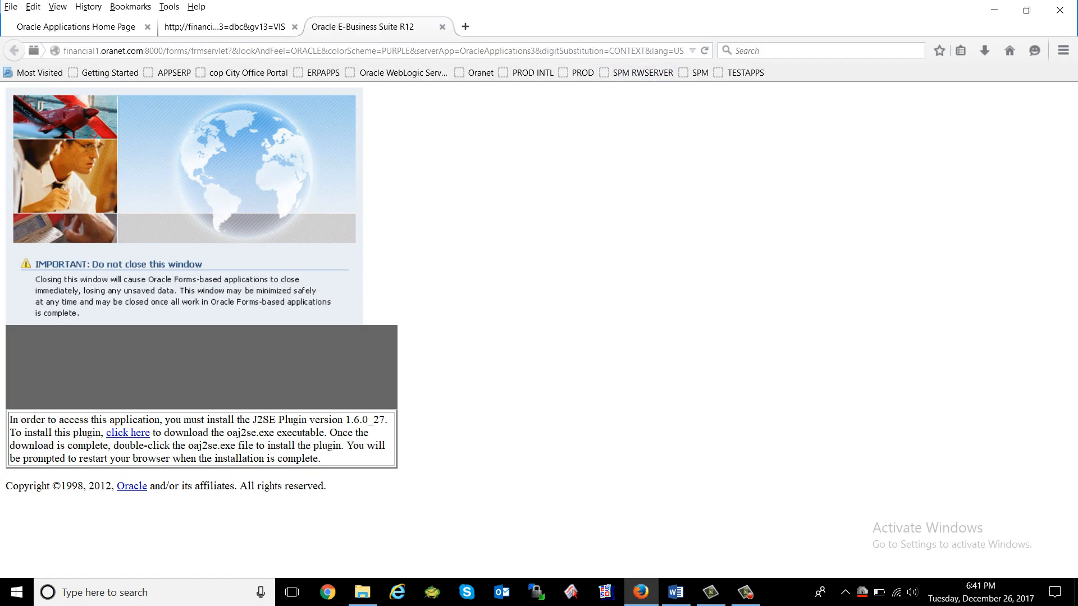
click(442, 26)
Log out and attempt to sign in as the new user with its password.
click(295, 26)
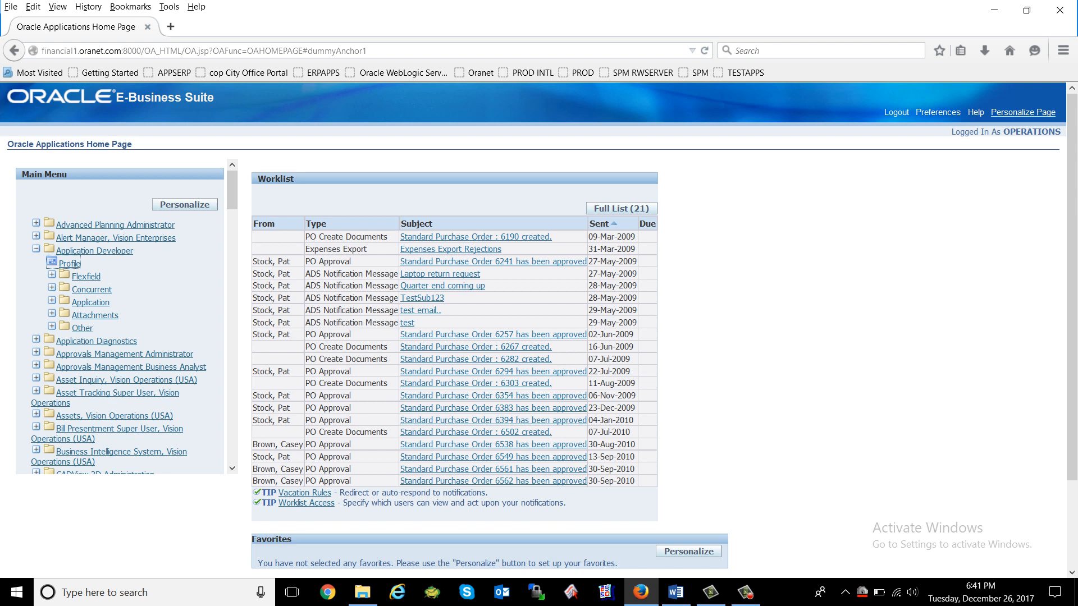
click(896, 113)
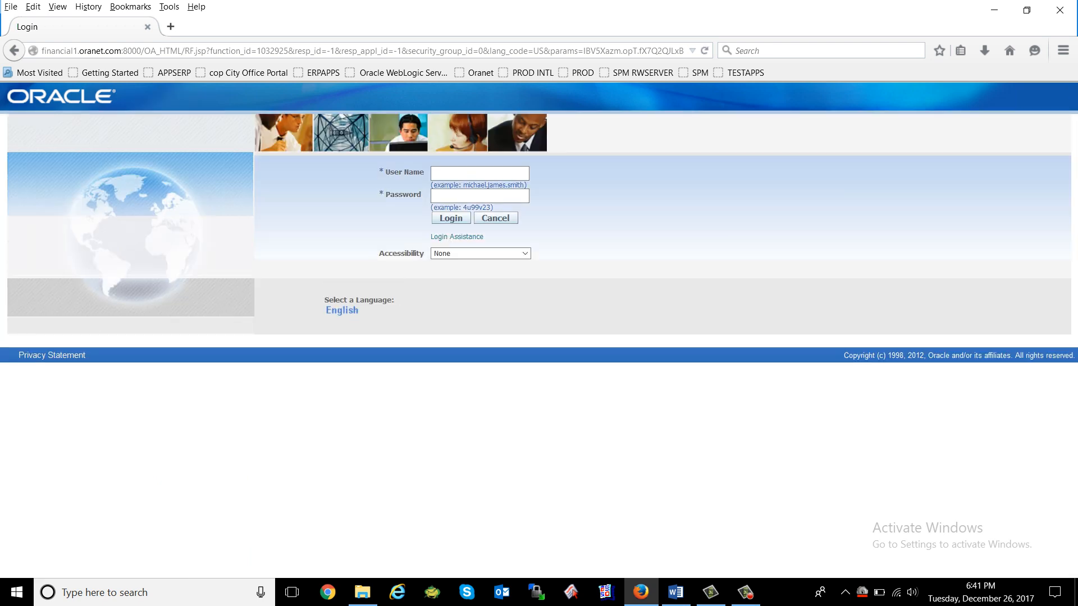
click(480, 173)
key(ctrl+v)
key(ctrl+a)
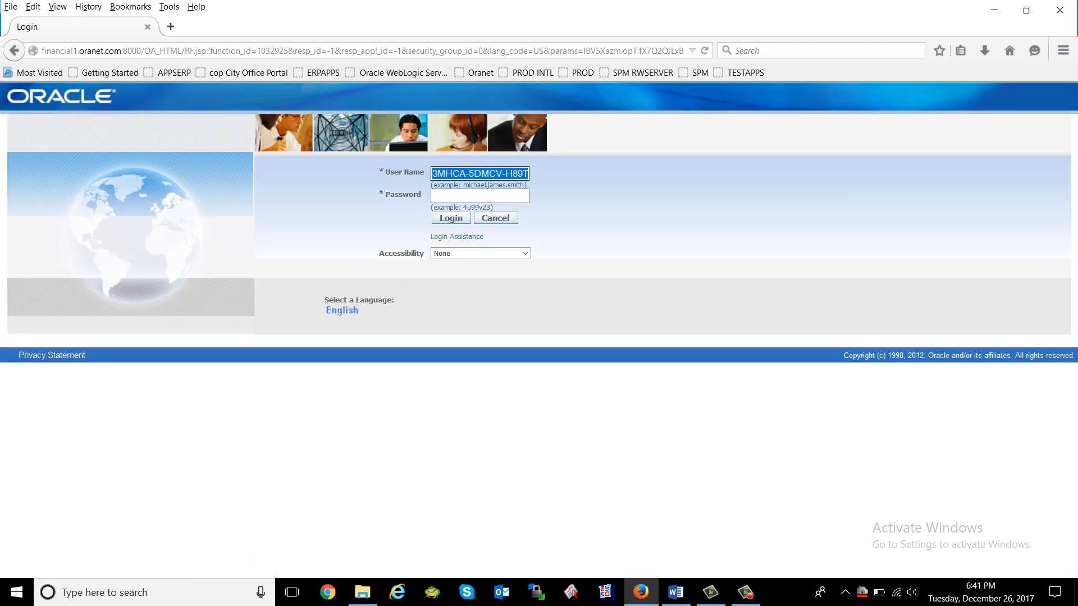
text(oranet faiza)
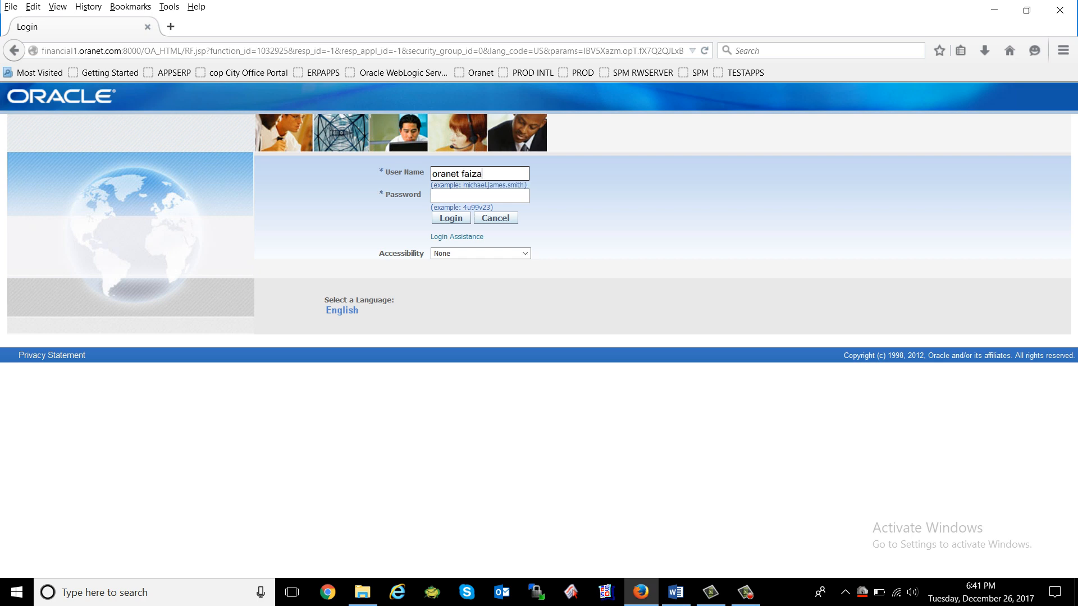
text(n)
key(Tab)
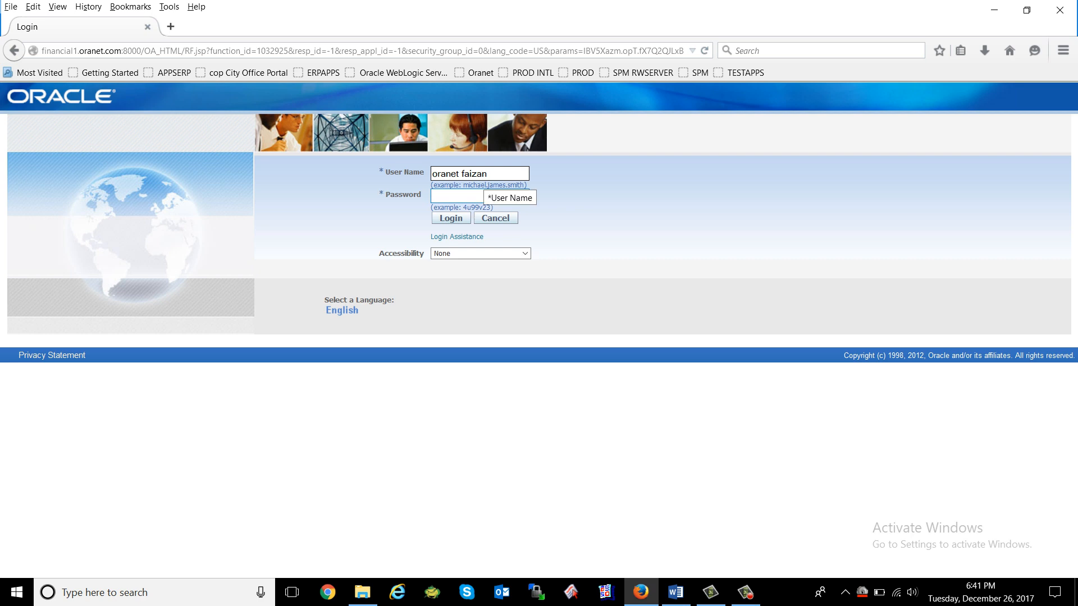
text(*********)
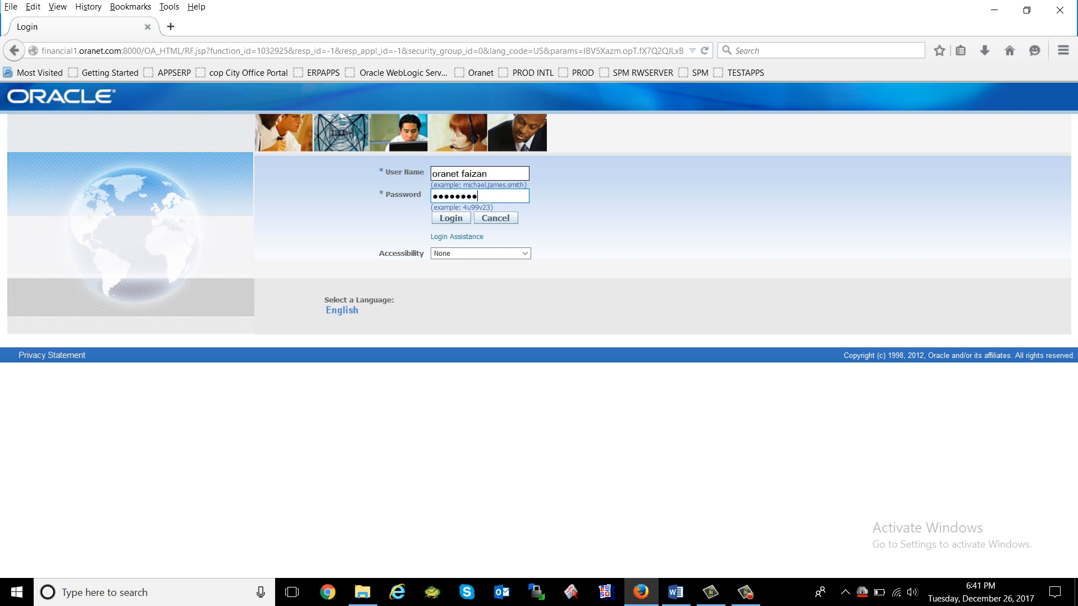
text(**)
key(Return)
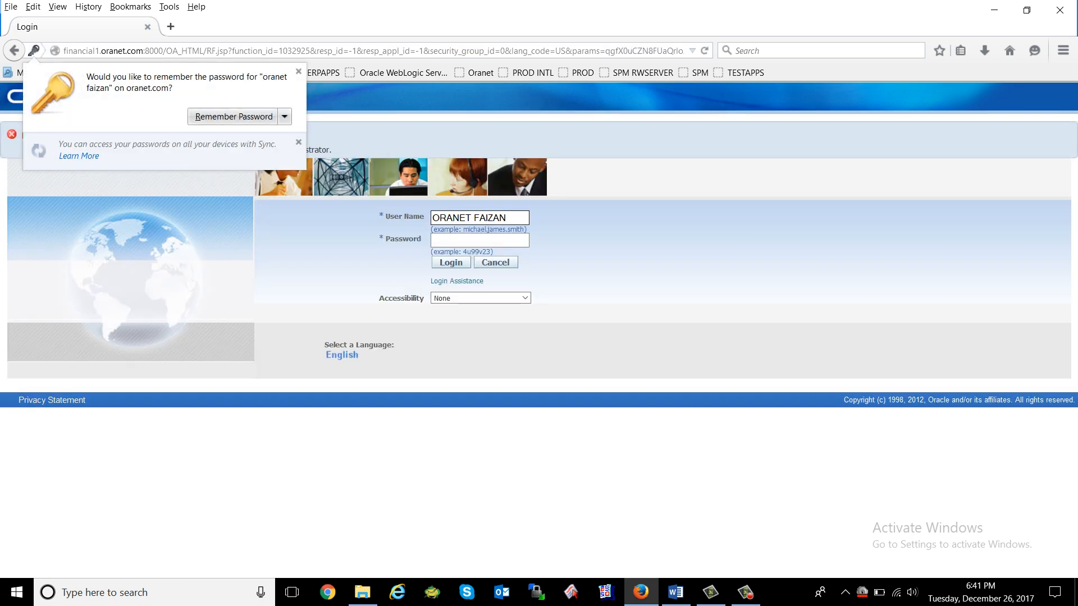
Retry the password, then sign in with the suggested administrator account instead.
text(•)
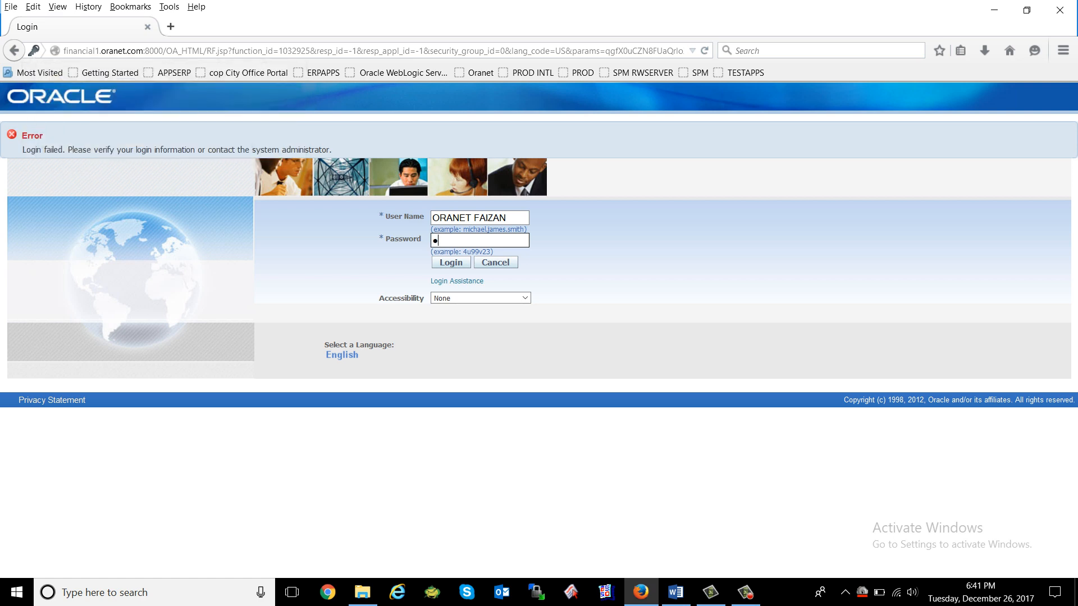
text(••••••••••)
key(Return)
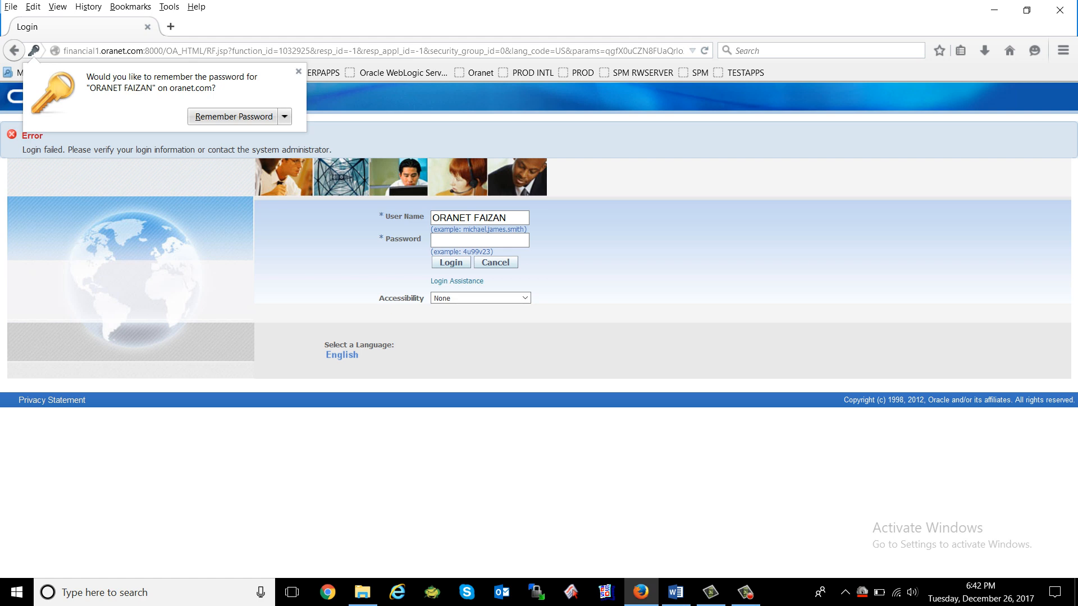
click(298, 71)
triple_click(472, 218)
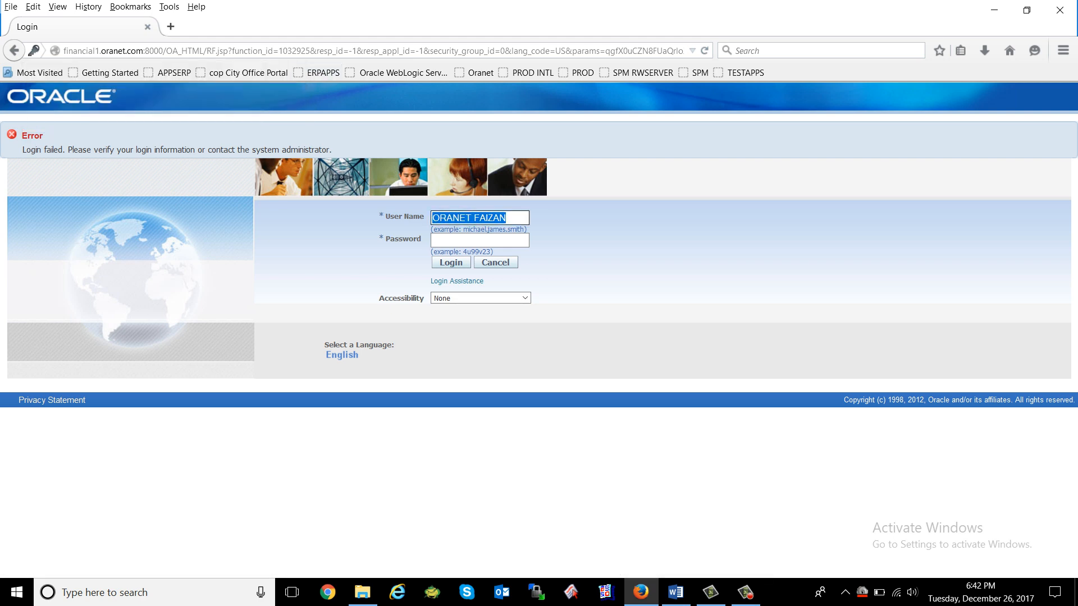
text(ope)
key(Down)
key(Return)
key(Return)
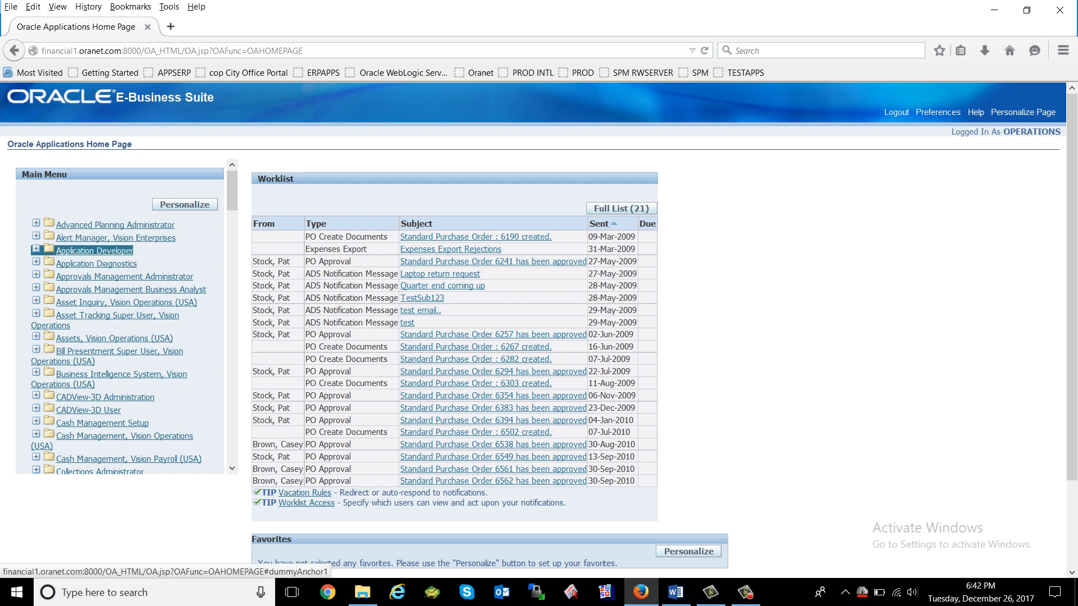
Open an Application Developer function, maximize the Forms window, and close the Profiles form.
click(94, 251)
click(68, 264)
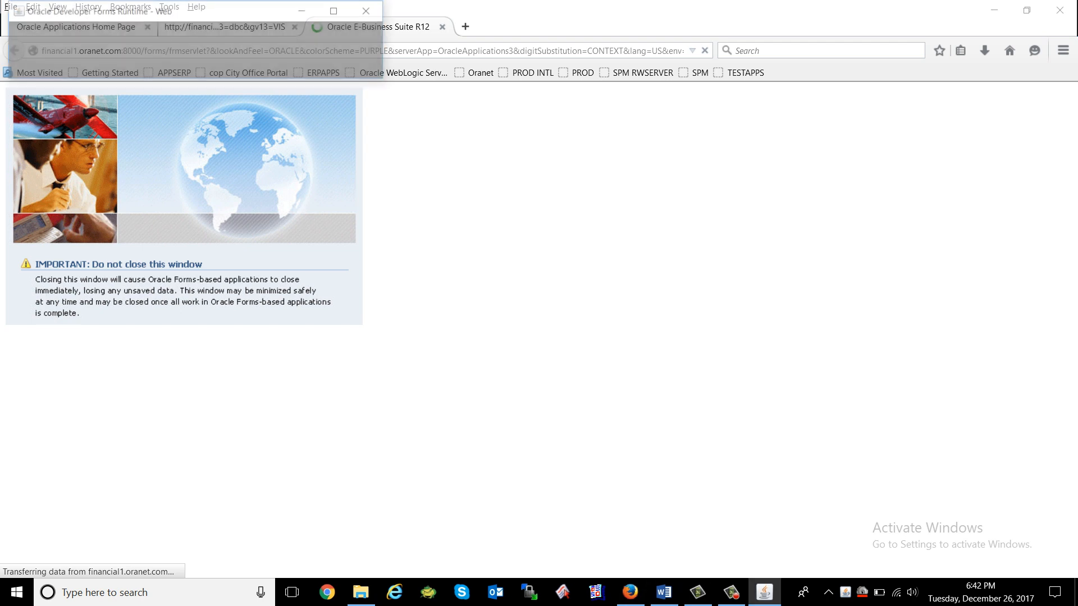
click(337, 10)
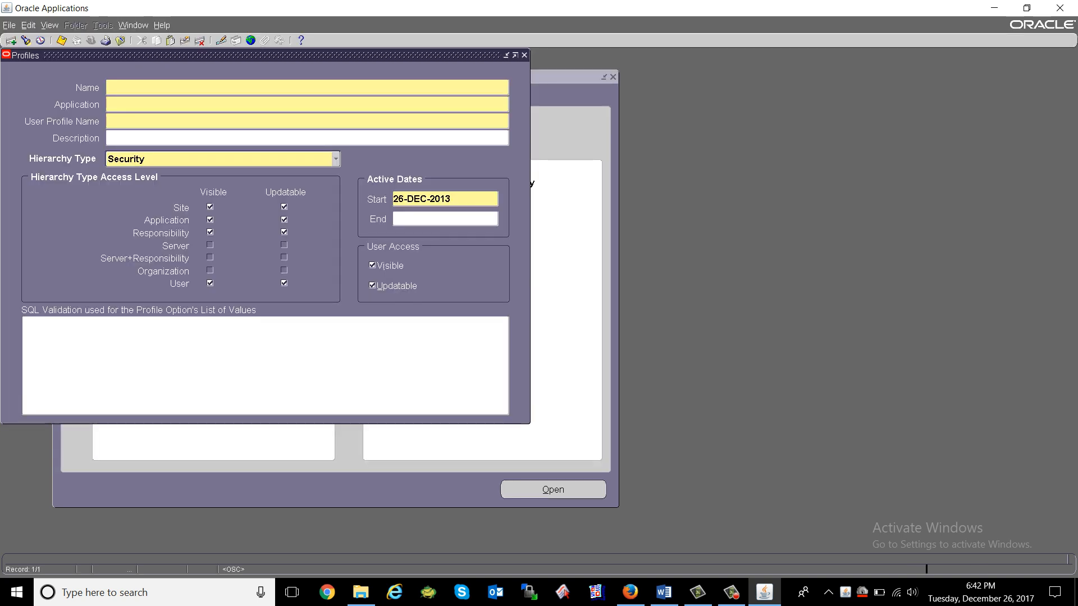
click(524, 55)
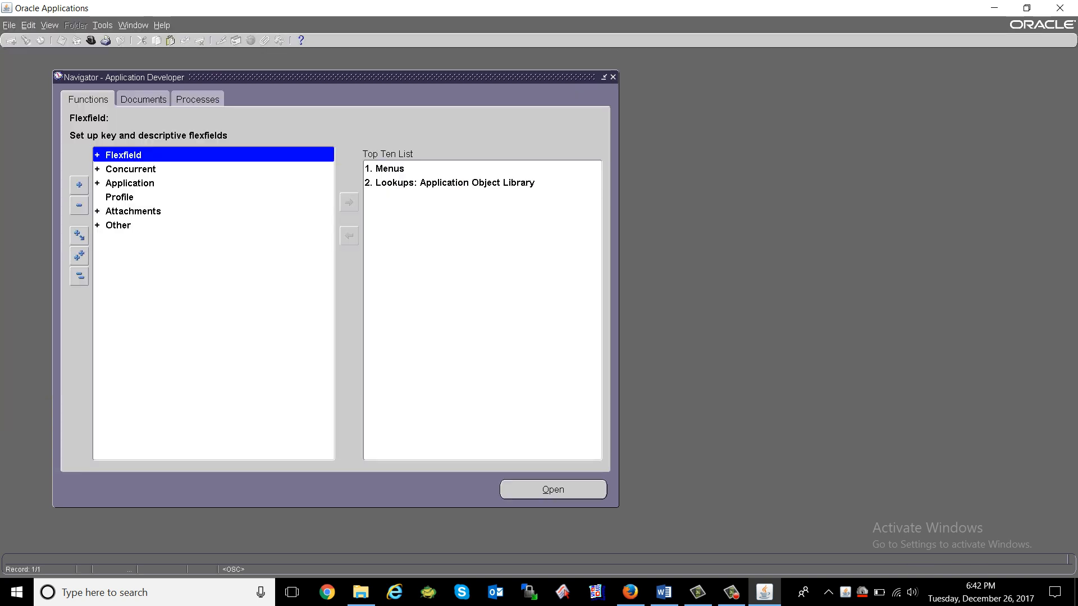
Switch the responsibility to System Administrator.
click(90, 40)
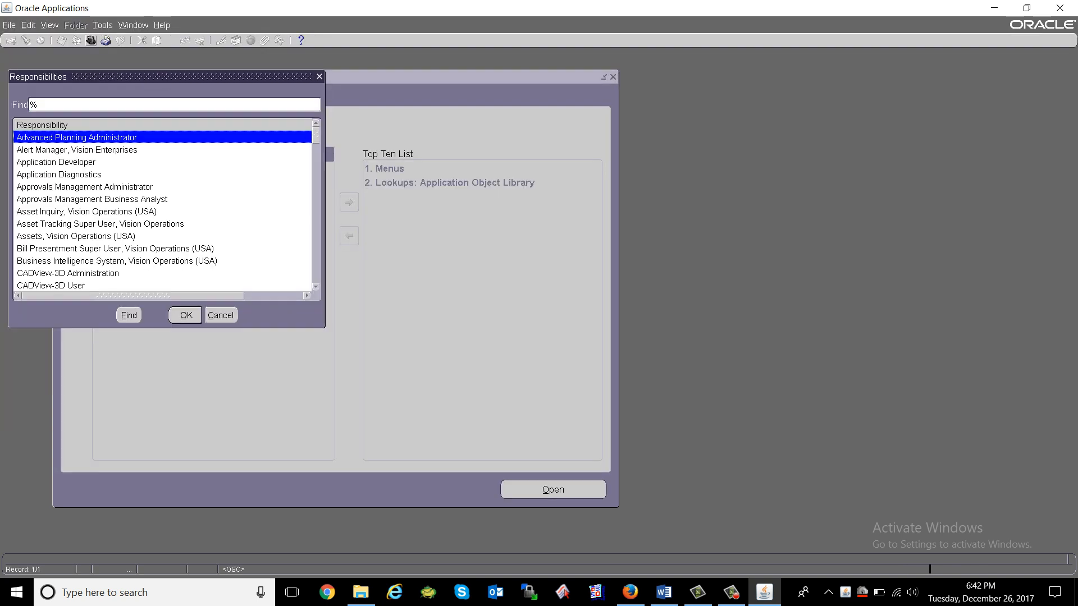
text(system Administrat%)
key(Down)
key(Return)
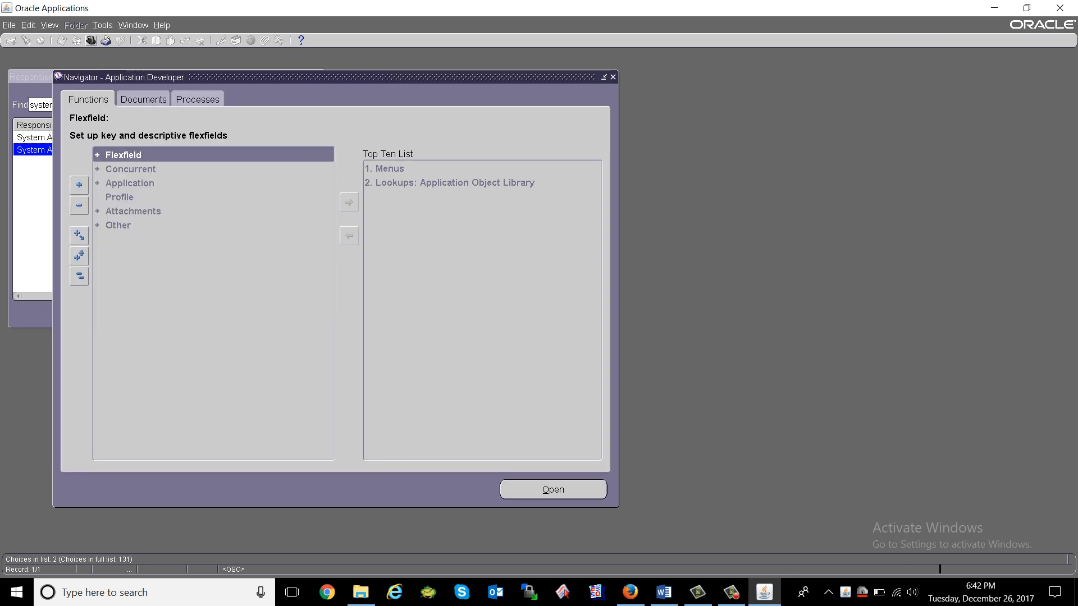
Query the new user's record in Users and open View > Requests.
key(1)
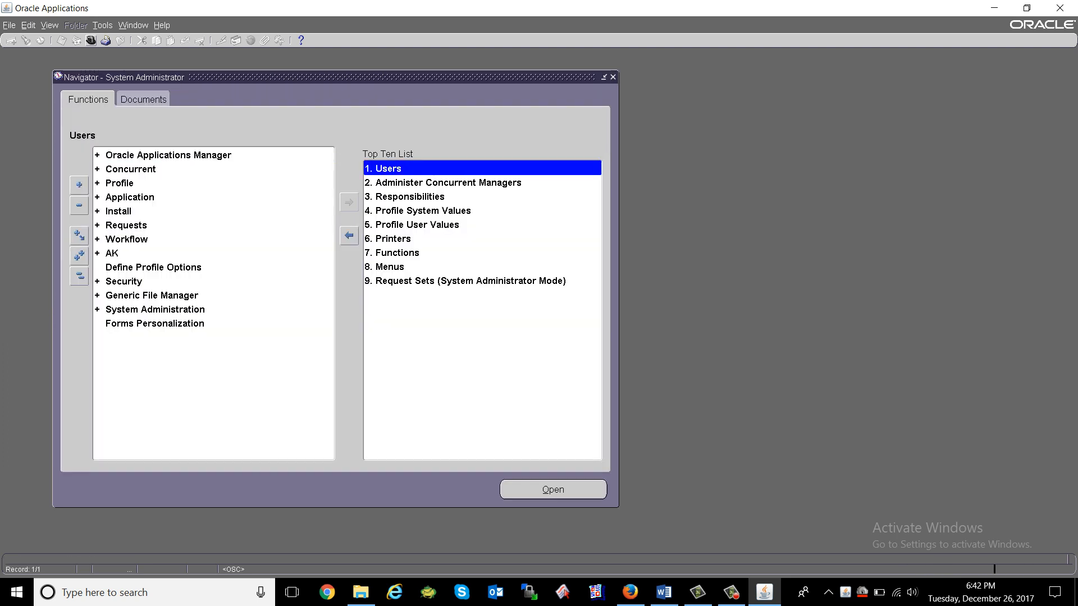
key(F11)
text(ORANET FAIZAN)
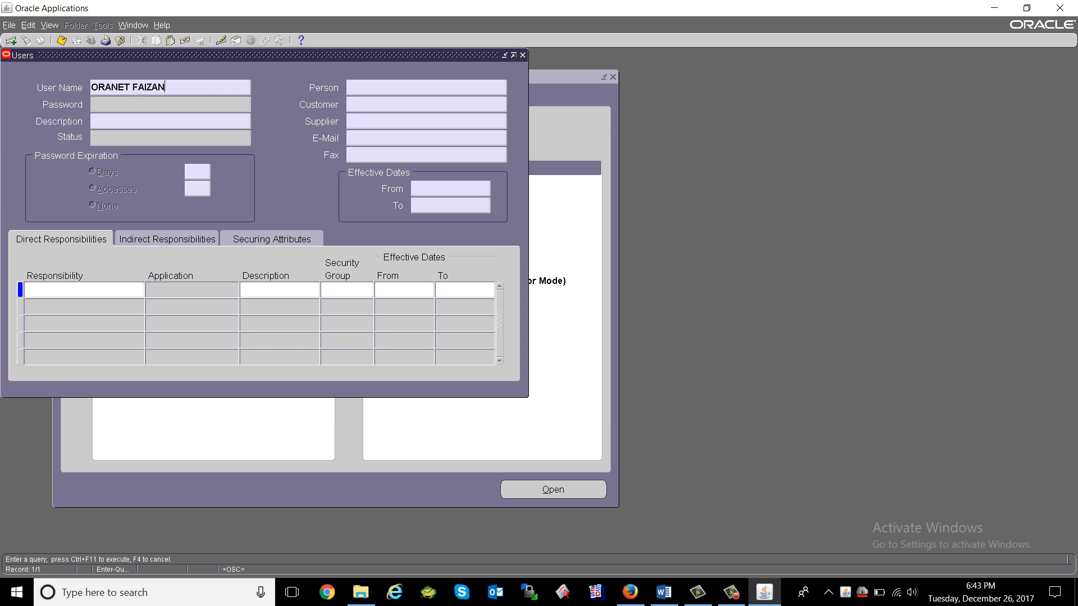
key(ctrl+F11)
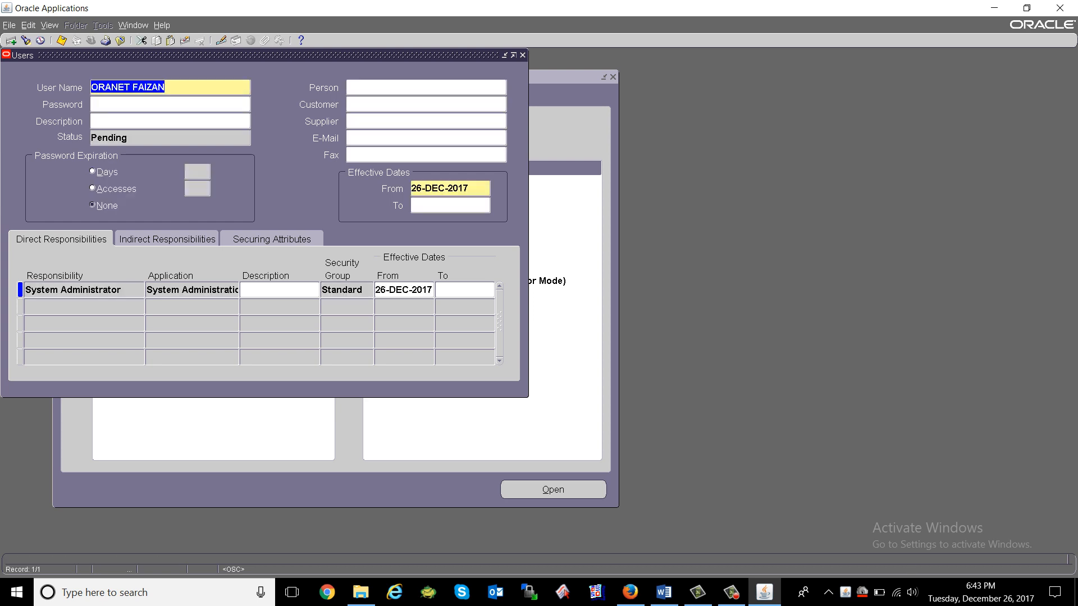
key(Tab)
key(Tab)
key(Tab)
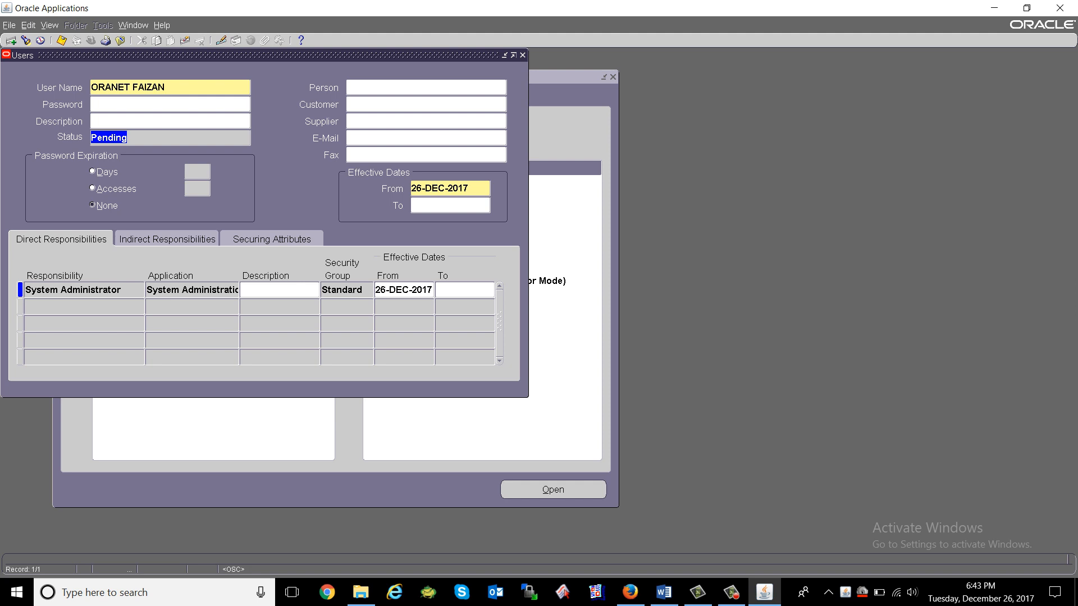
key(alt+v)
key(r)
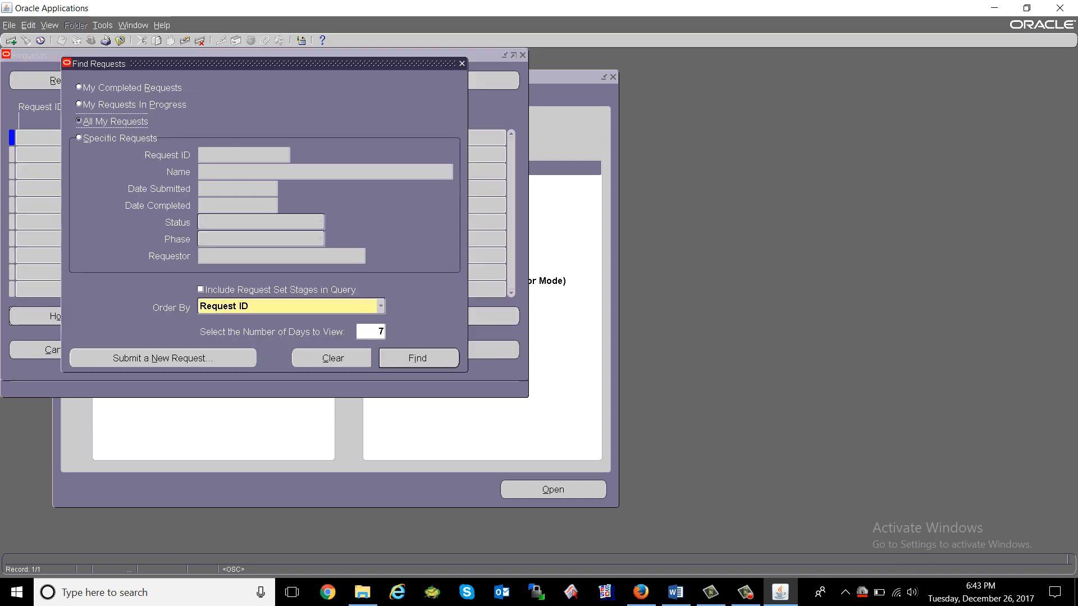
Browse %user reports, pick Manages Mobile Users, then clear it and close the request windows.
key(alt+n)
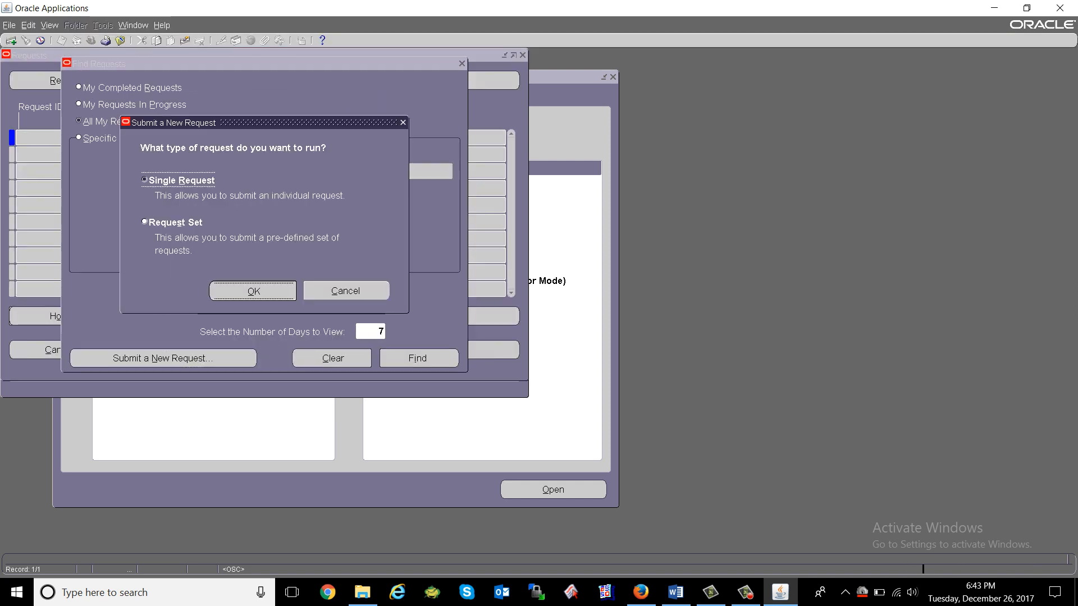
key(Return)
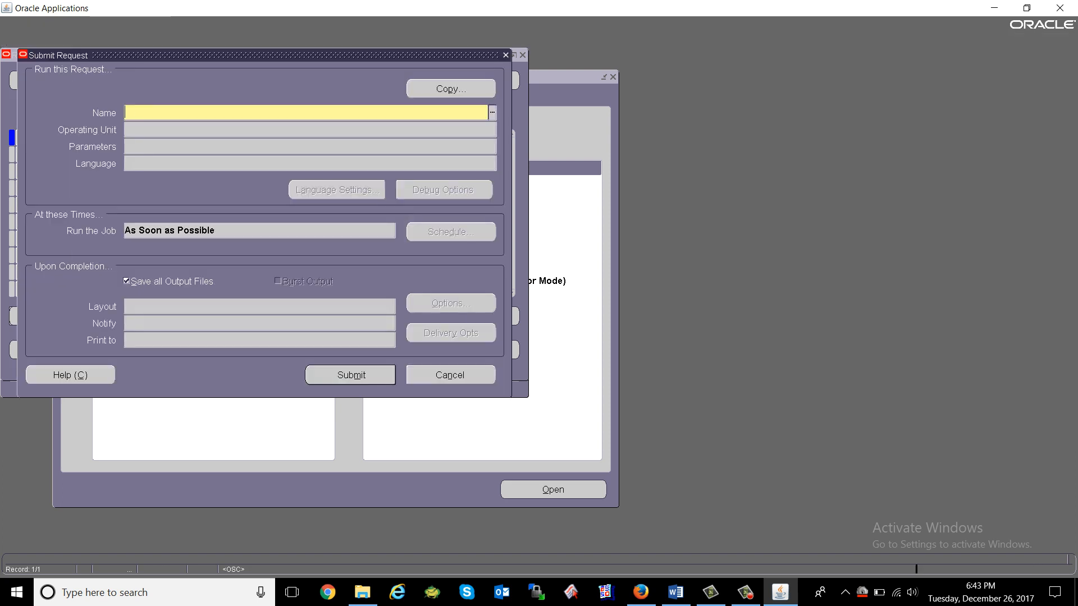
text(%user)
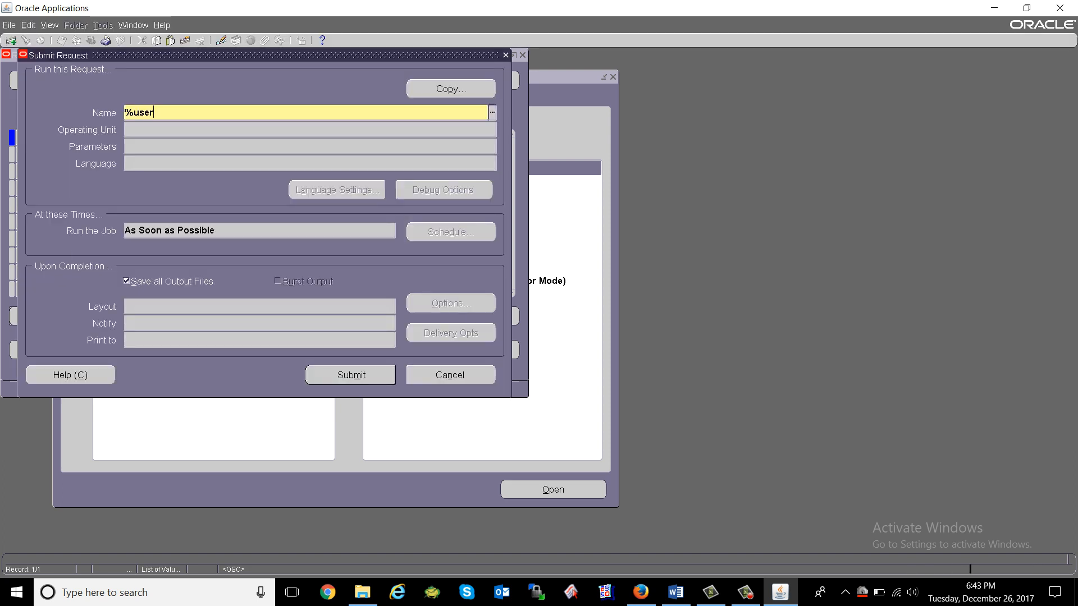
key(Tab)
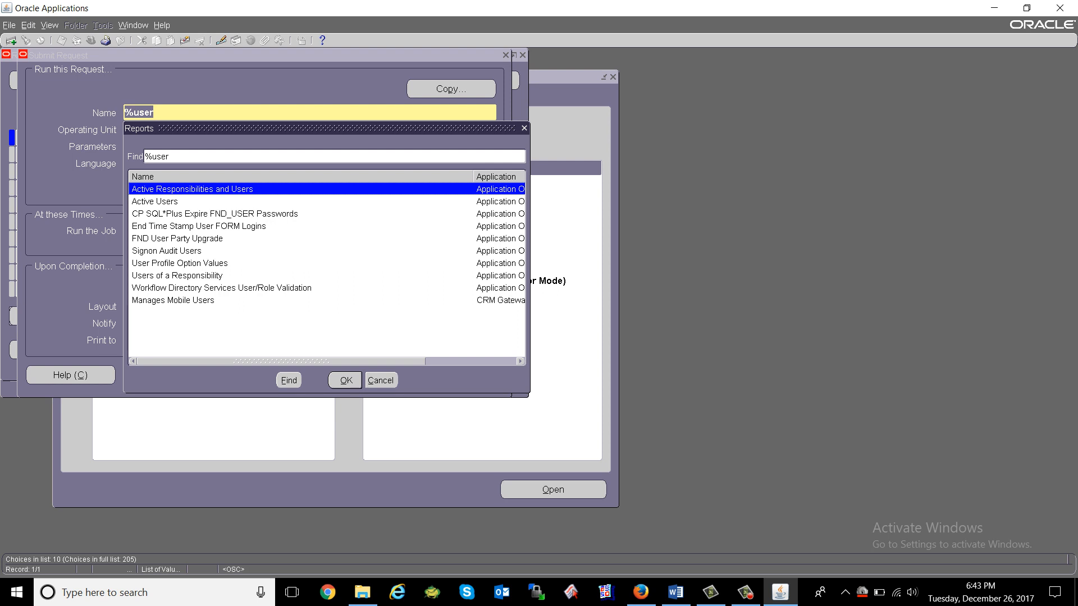
click(155, 201)
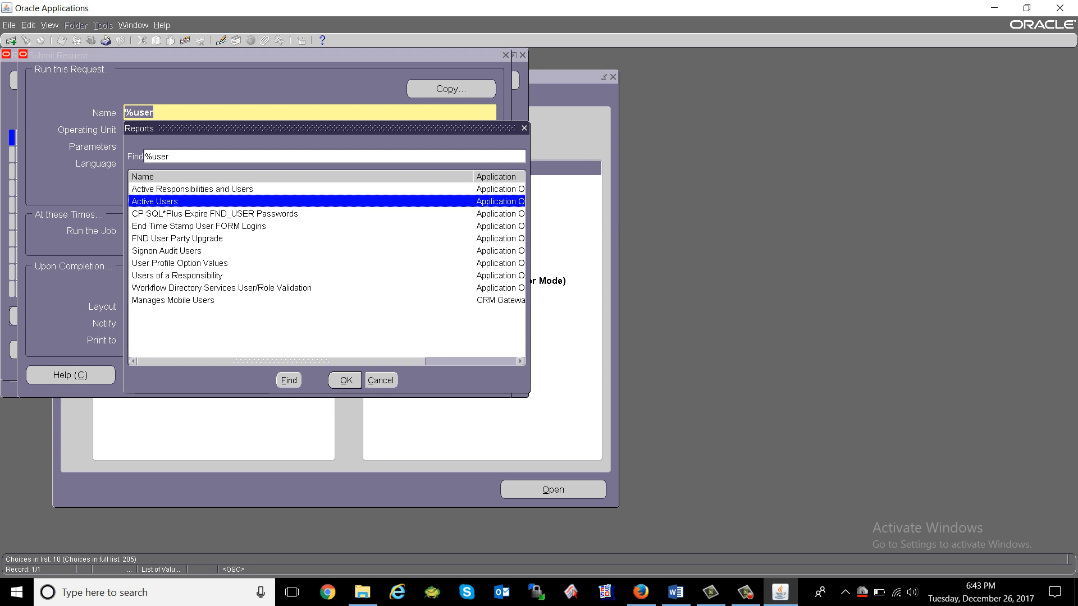
click(214, 214)
click(199, 226)
click(173, 300)
click(345, 381)
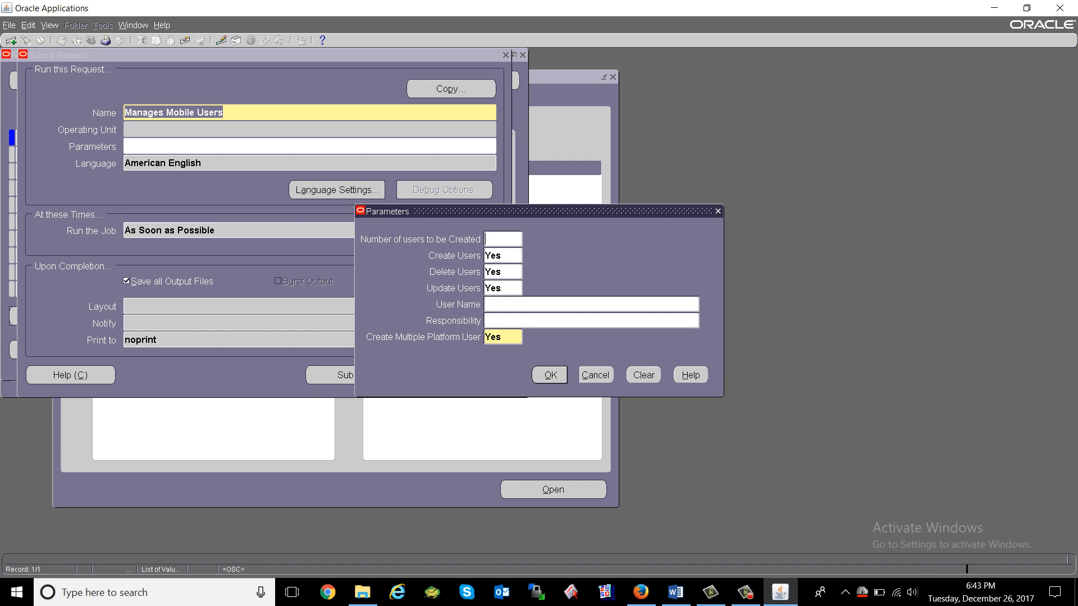
key(Delete)
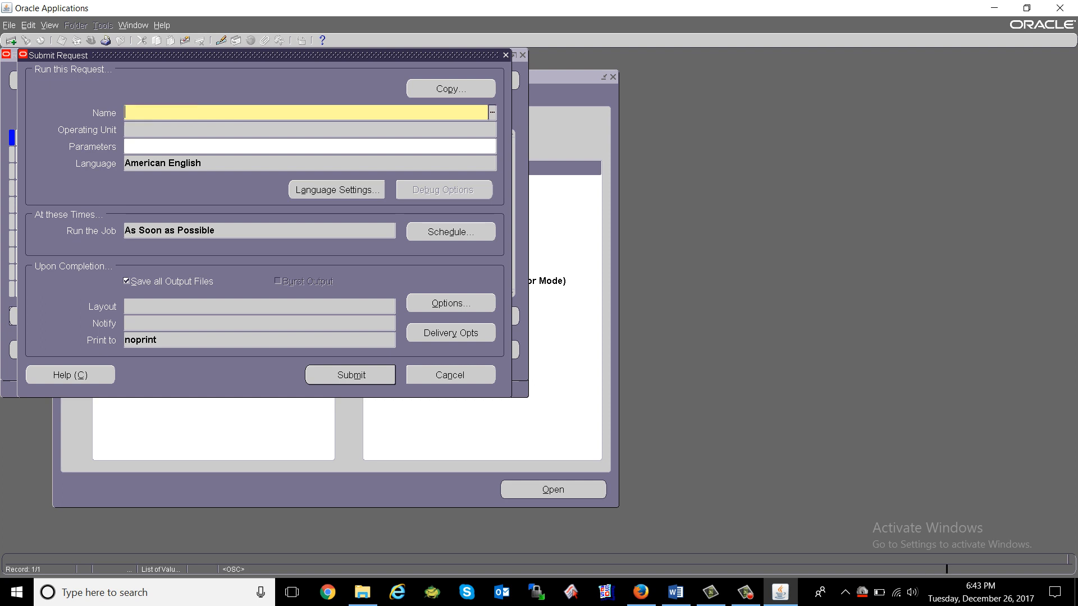
key(Tab)
key(F4)
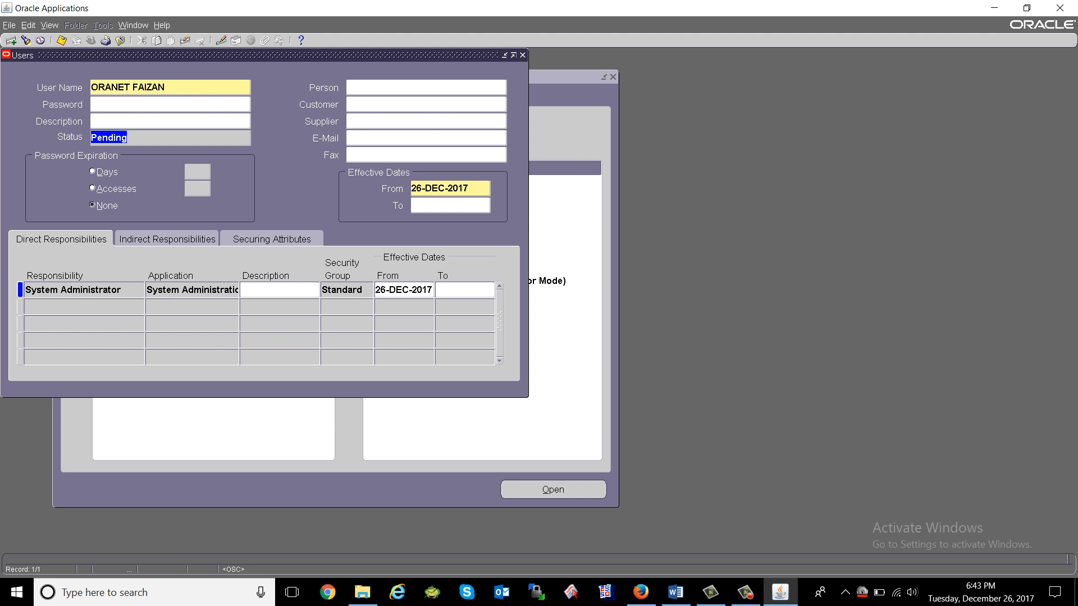
Minimize the Oracle Applications window and restore it from the taskbar.
key(ctrl)
key(ctrl)
click(780, 592)
click(780, 592)
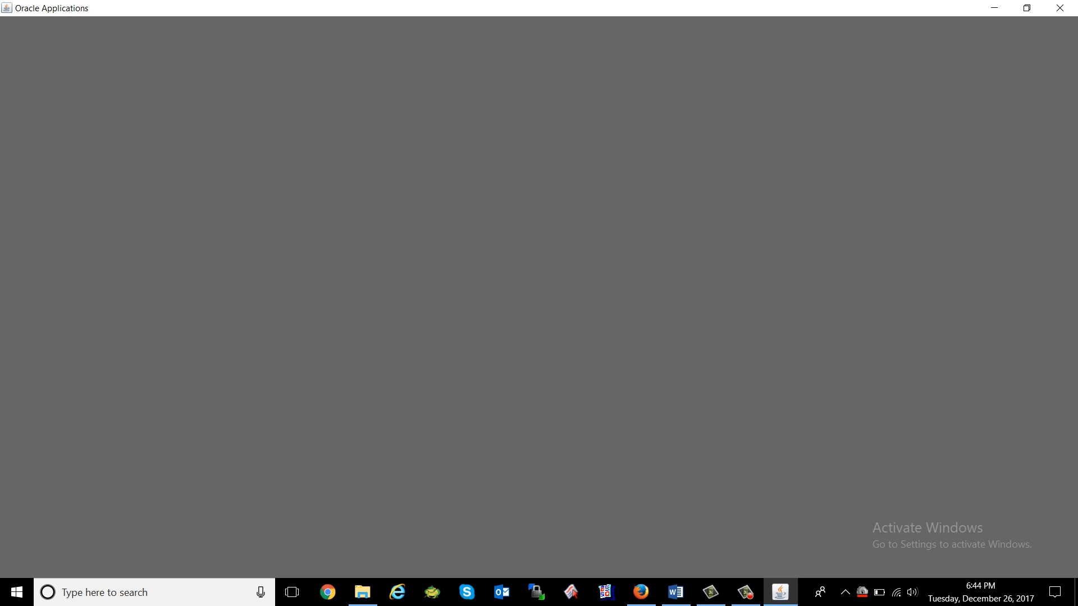
Glance at the Word course outline, then minimize Firefox to return to Oracle Applications.
click(896, 592)
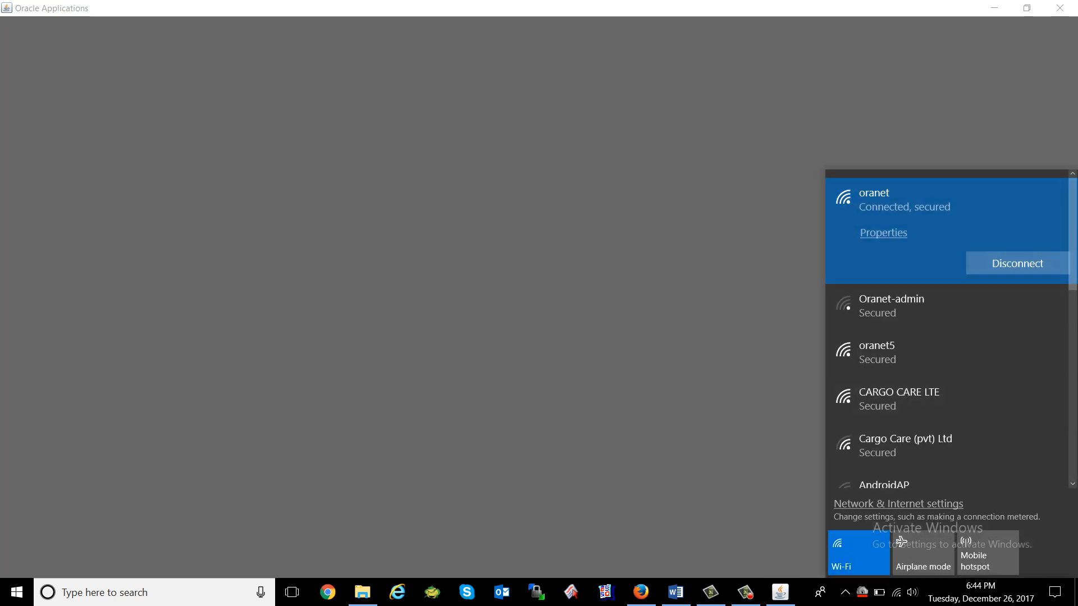
key(Escape)
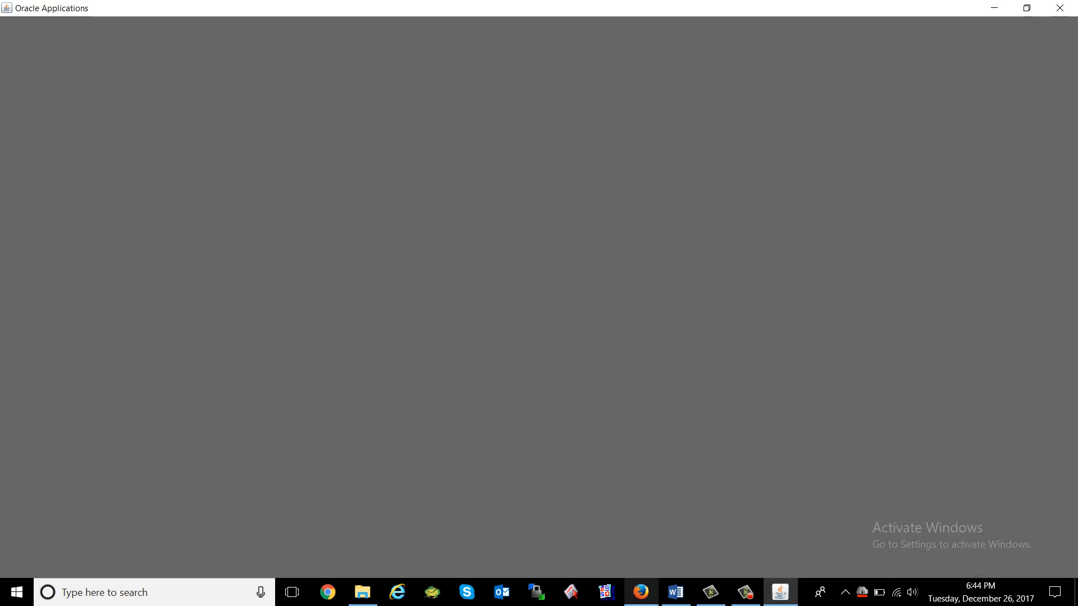
click(641, 592)
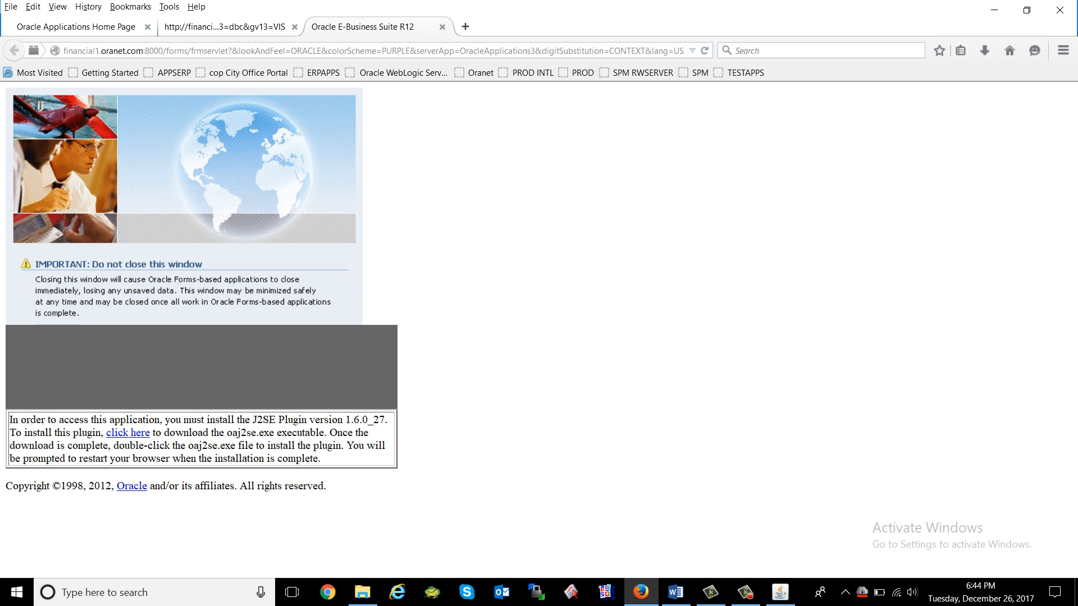
click(994, 10)
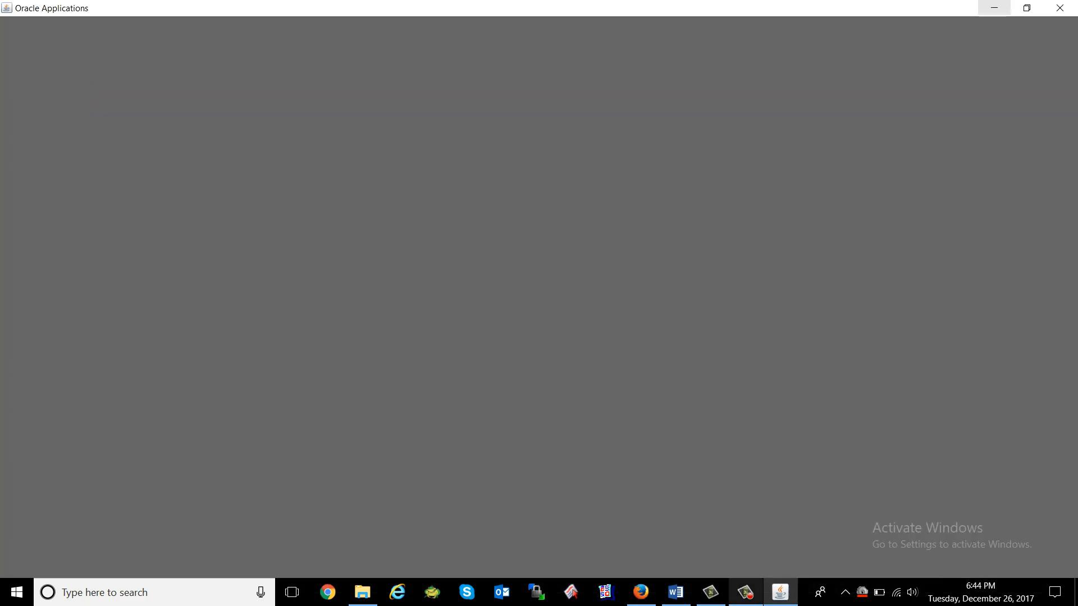
click(675, 592)
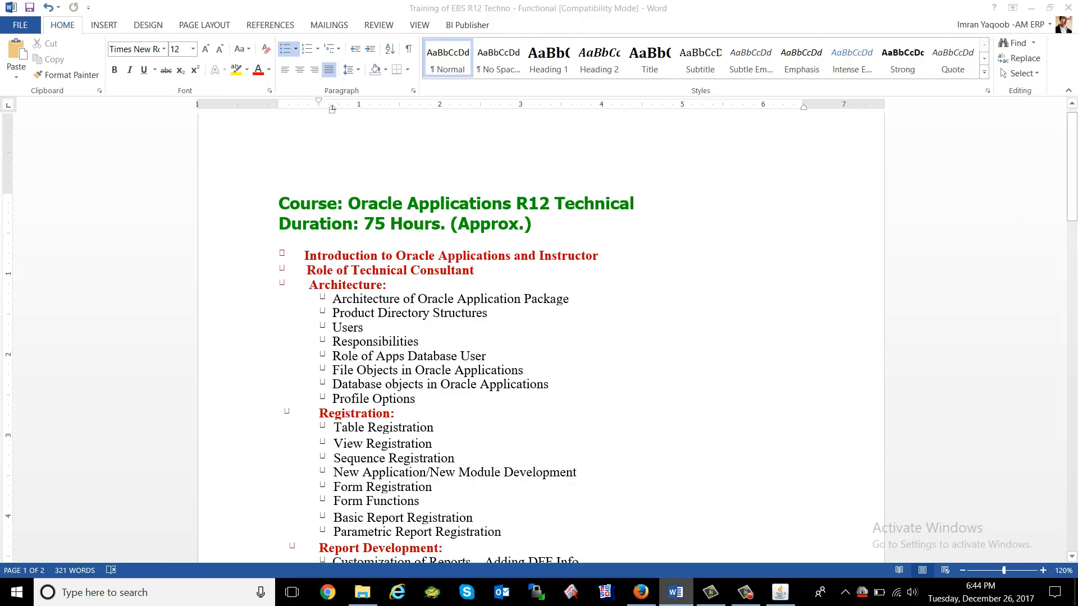
click(676, 592)
click(640, 592)
click(640, 593)
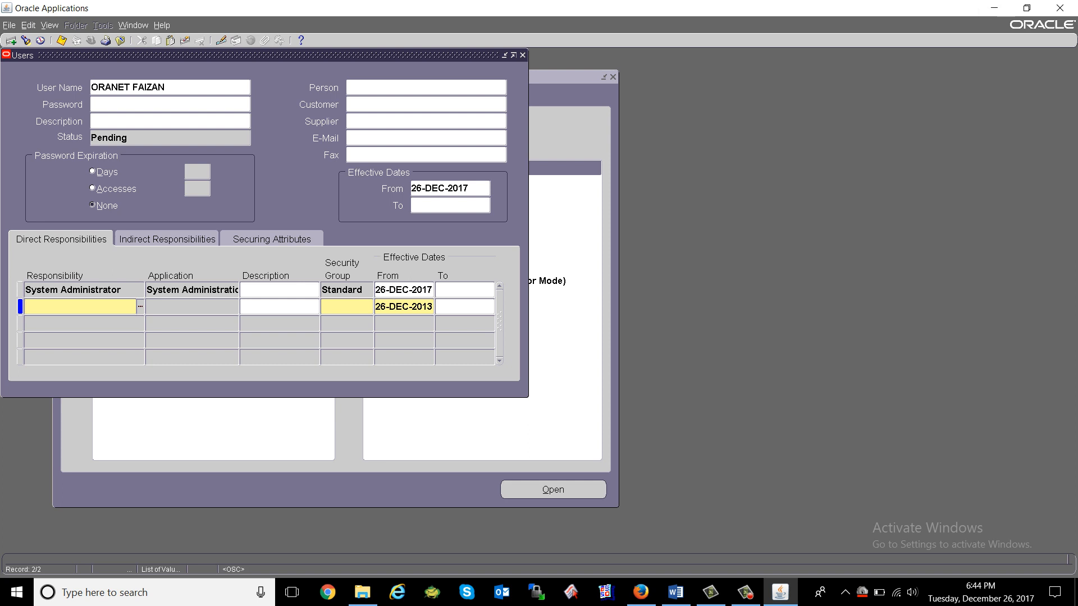
Move between the User Name and responsibility rows, then close and reopen the Users form.
click(170, 88)
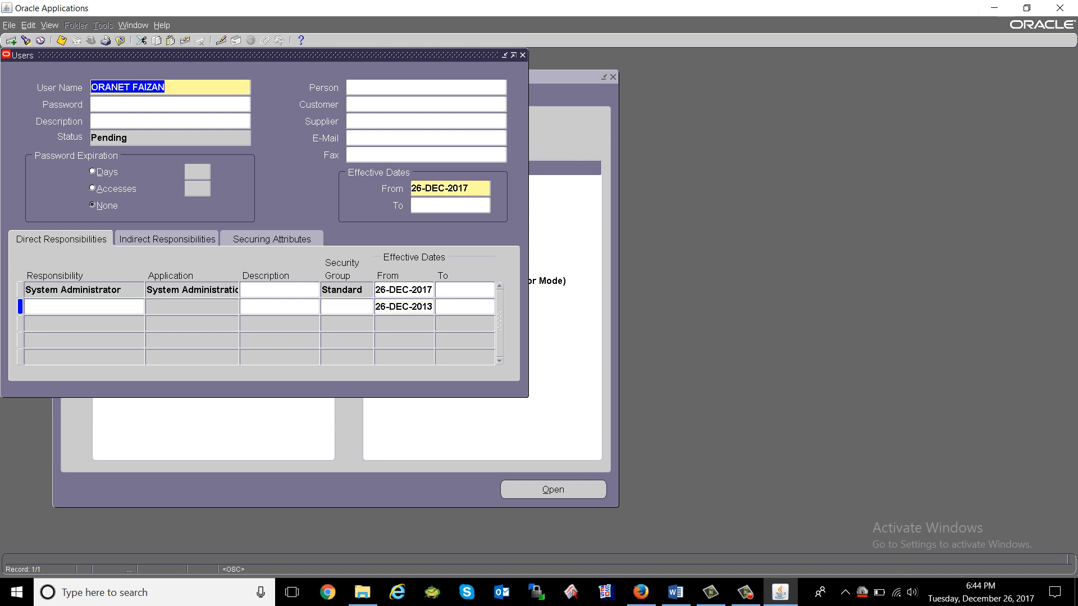
click(80, 306)
click(73, 290)
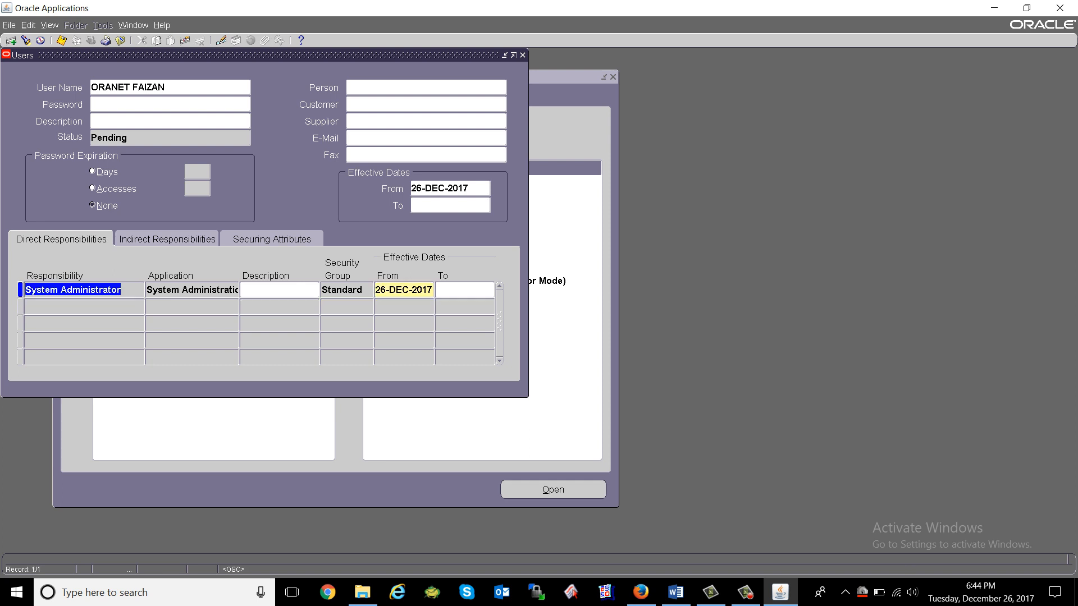
click(170, 88)
key(ctrl+c)
key(F4)
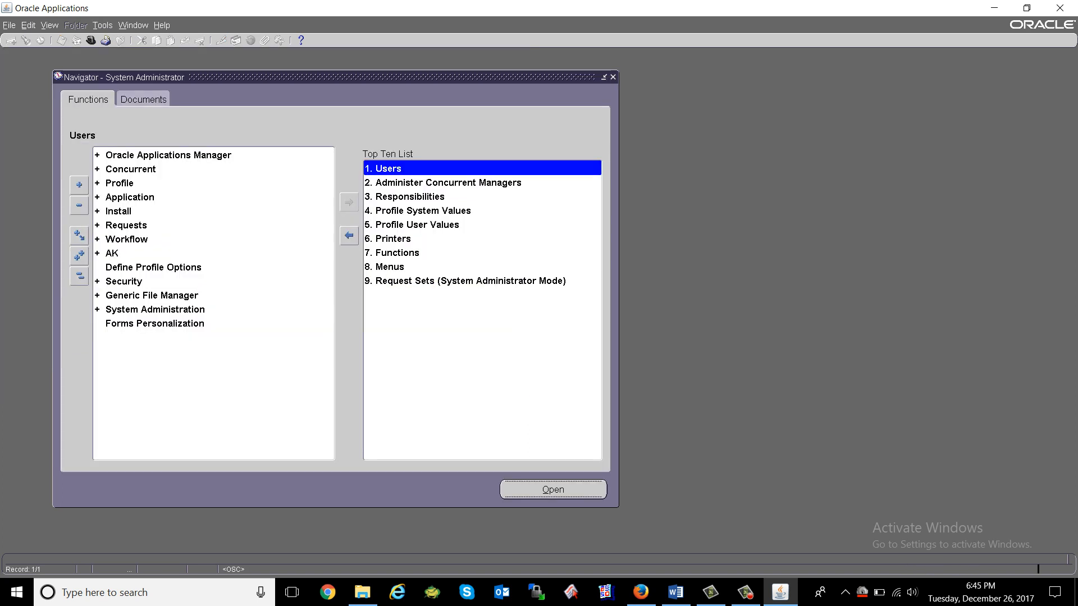
key(Return)
key(alt+v)
key(r)
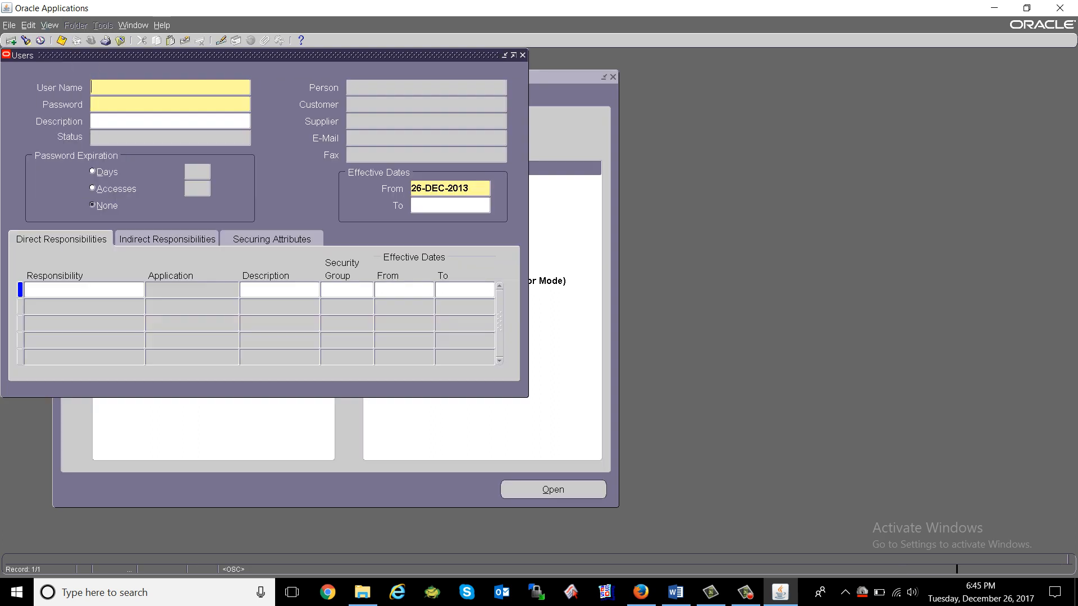
Paste the new user name into User Name to load the record, then clear and close it.
click(154, 84)
key(ctrl+v)
key(Return)
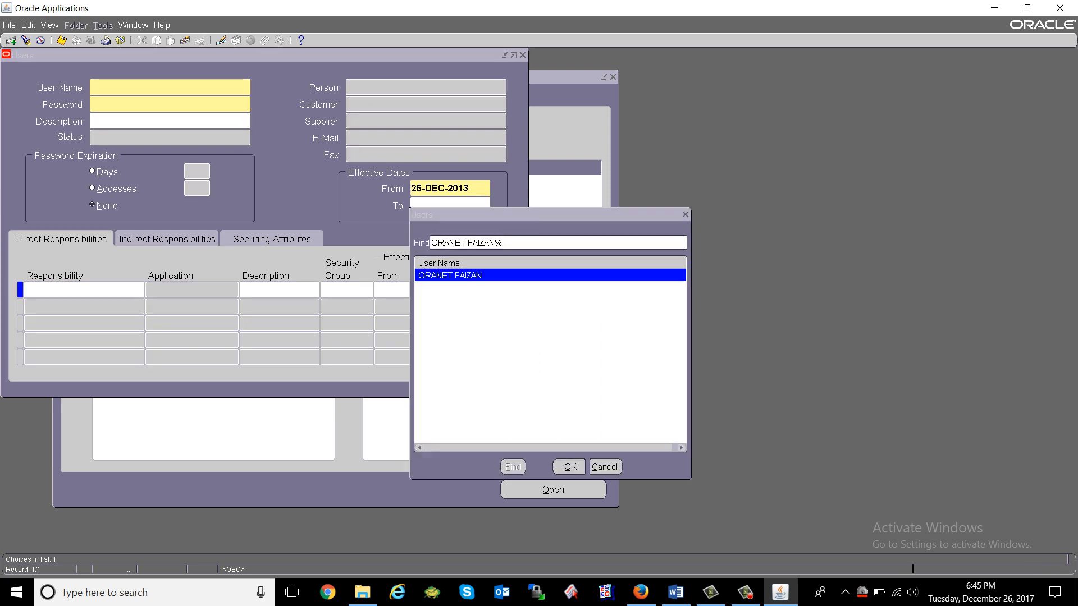
key(Down)
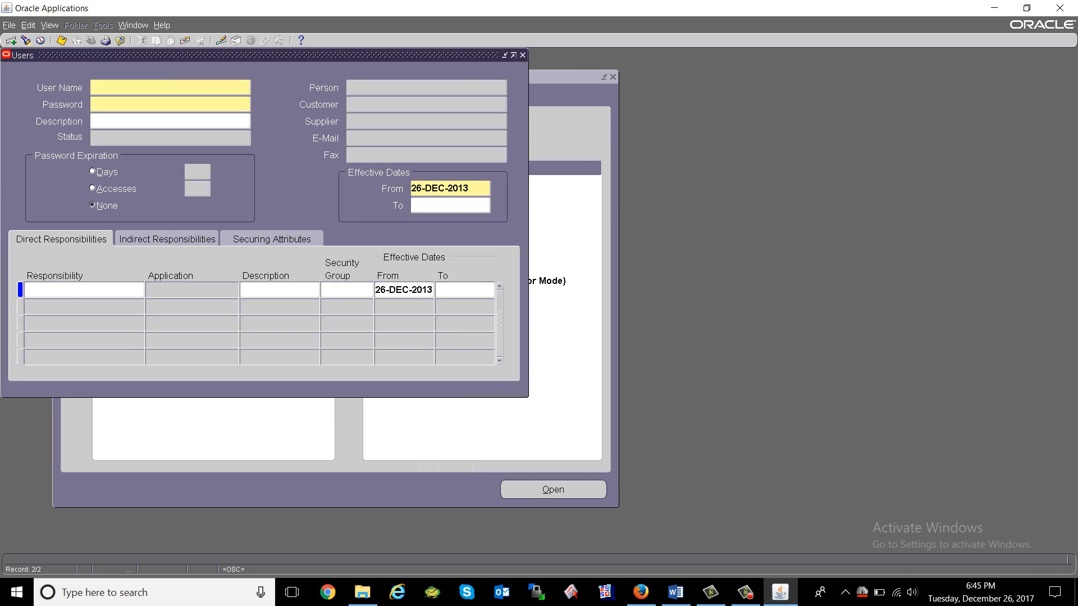
key(Up)
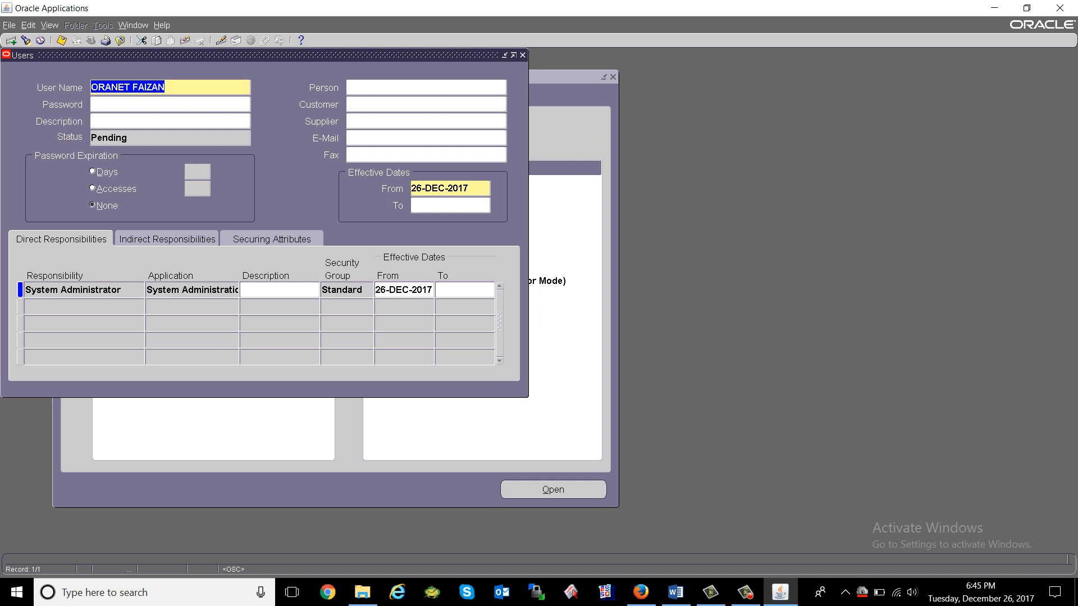
click(185, 40)
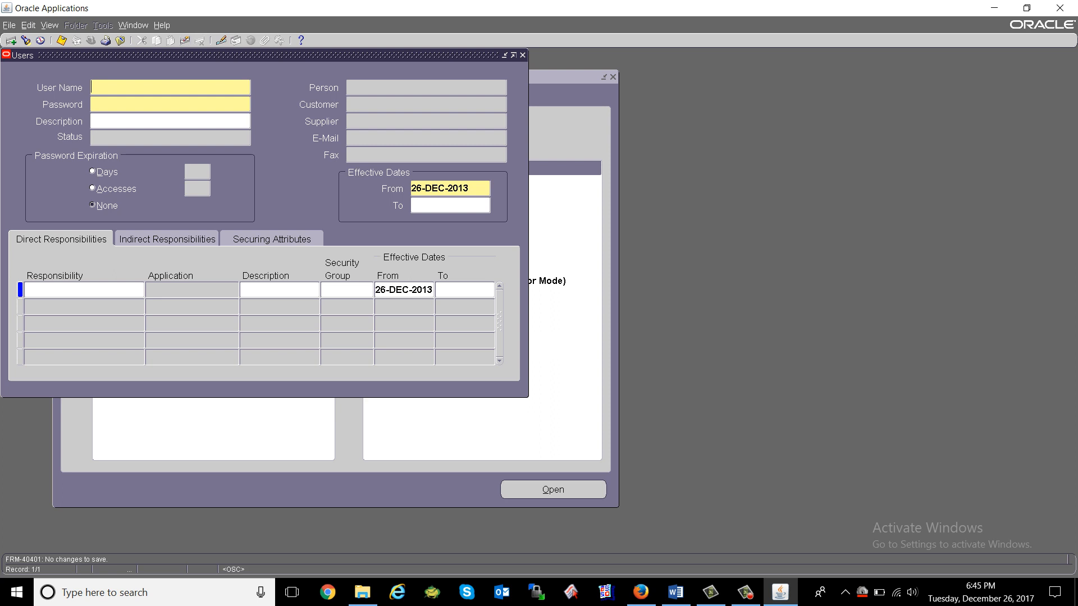
click(120, 41)
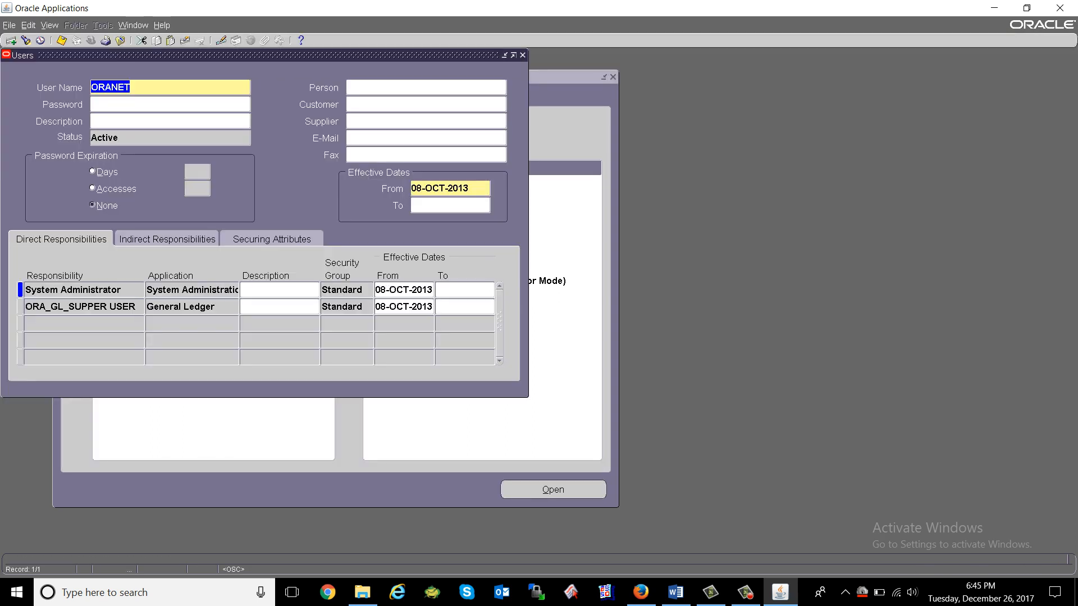
Run a wildcard search with '%' around the user name, discarding unsaved changes.
click(130, 87)
text(%)
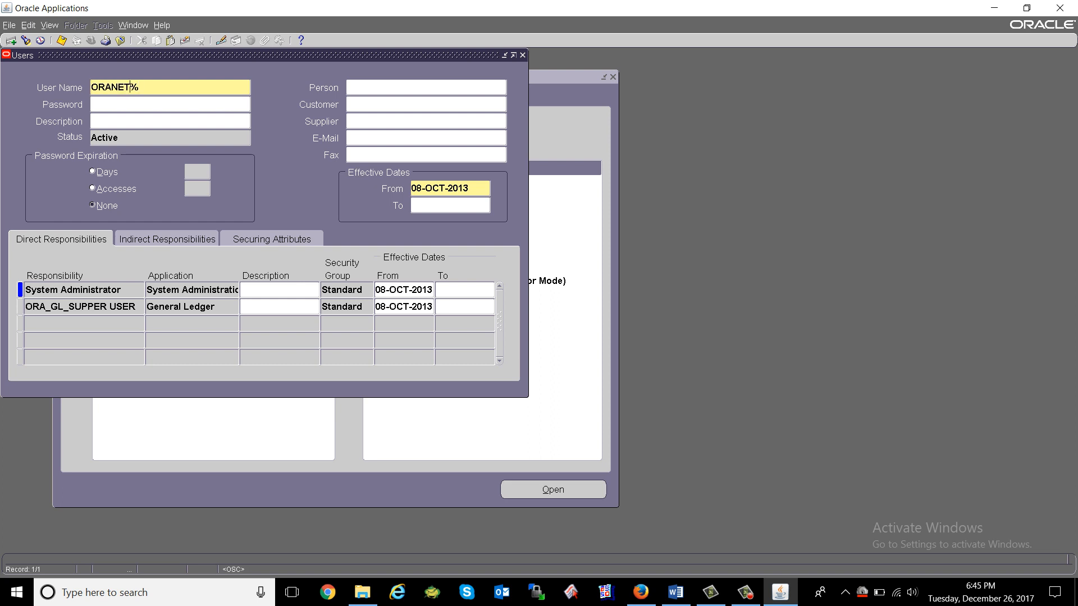
key(Home)
text(%)
key(ctrl+F11)
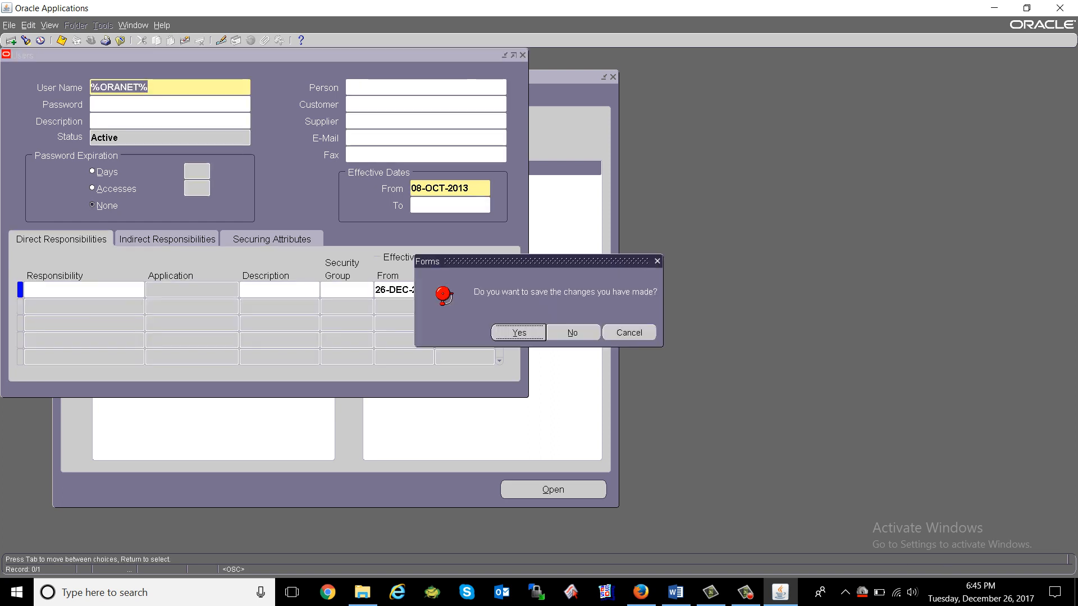
key(Tab)
key(Return)
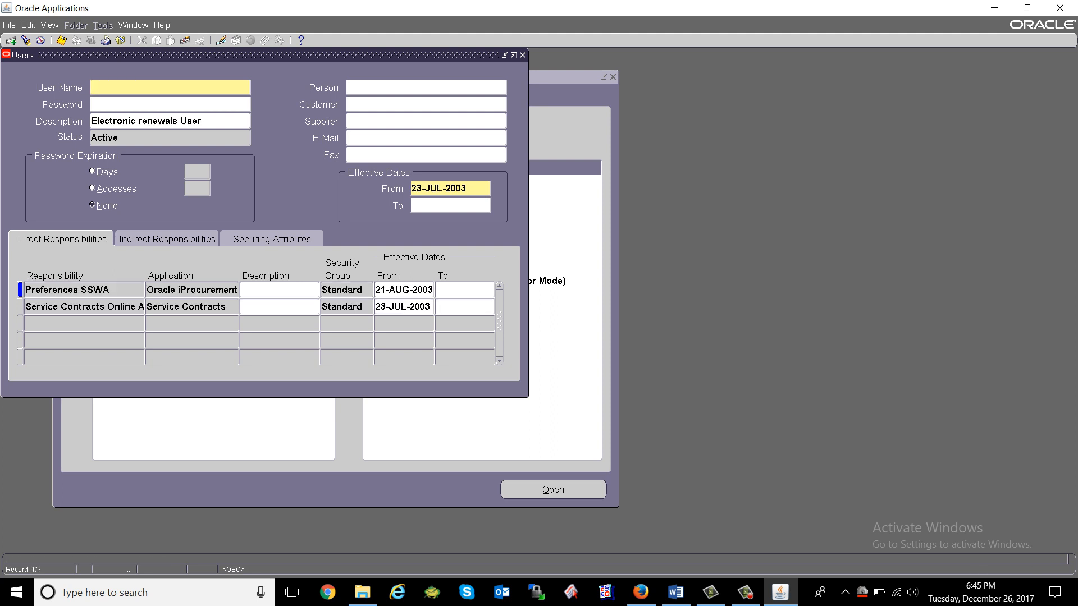
Query the Users form by the new user's full name with F11 and Ctrl+F11.
key(F11)
text(ORANET FAIZAN)
key(ctrl+shift+Left)
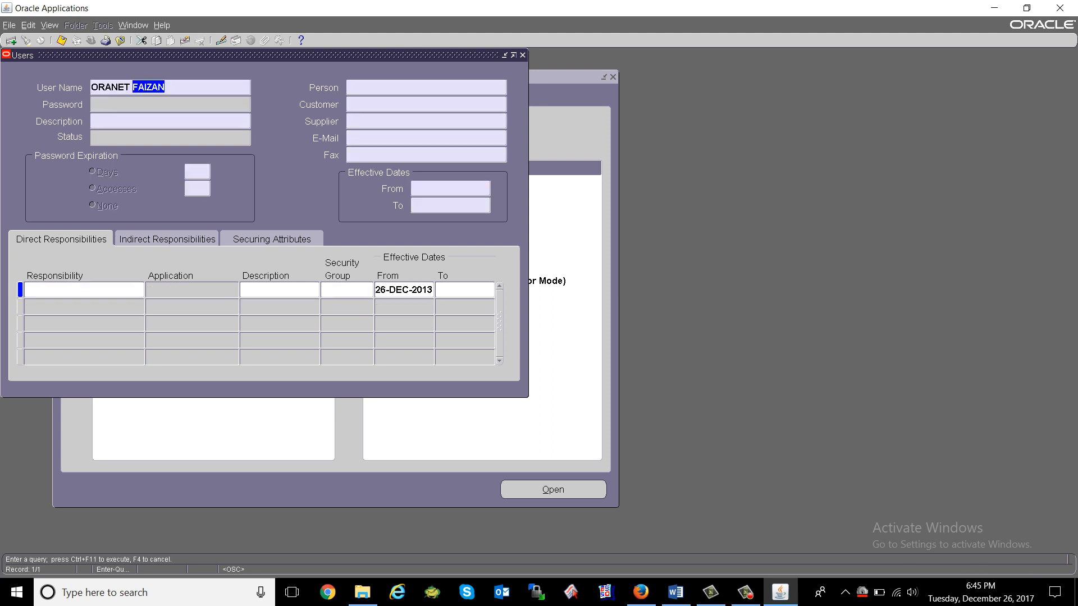
key(BackSpace)
key(BackSpace)
key(ctrl+F11)
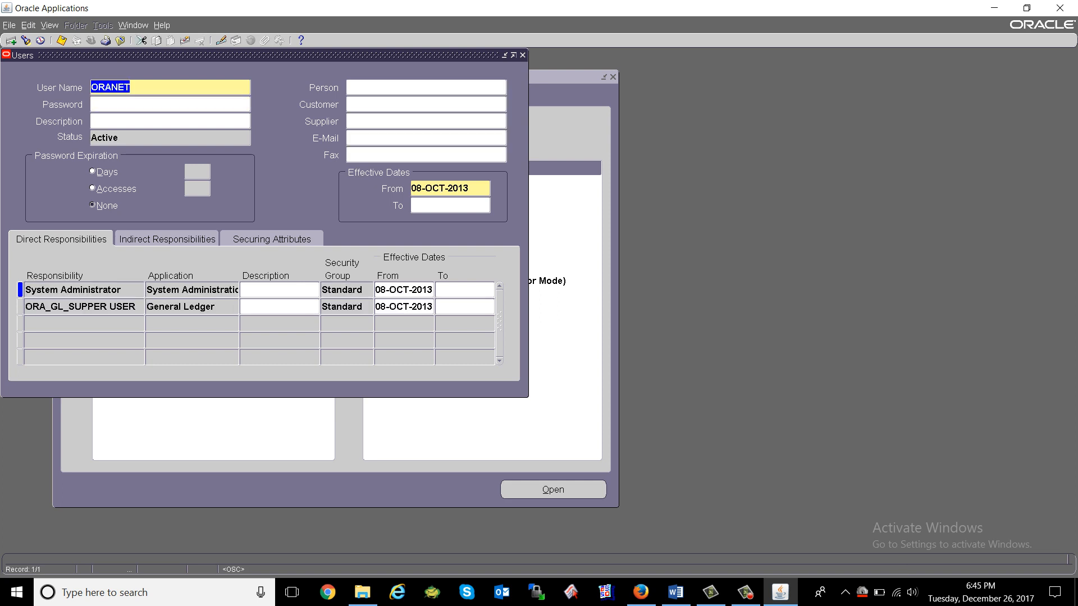
key(F11)
text(ORANET FAIZ)
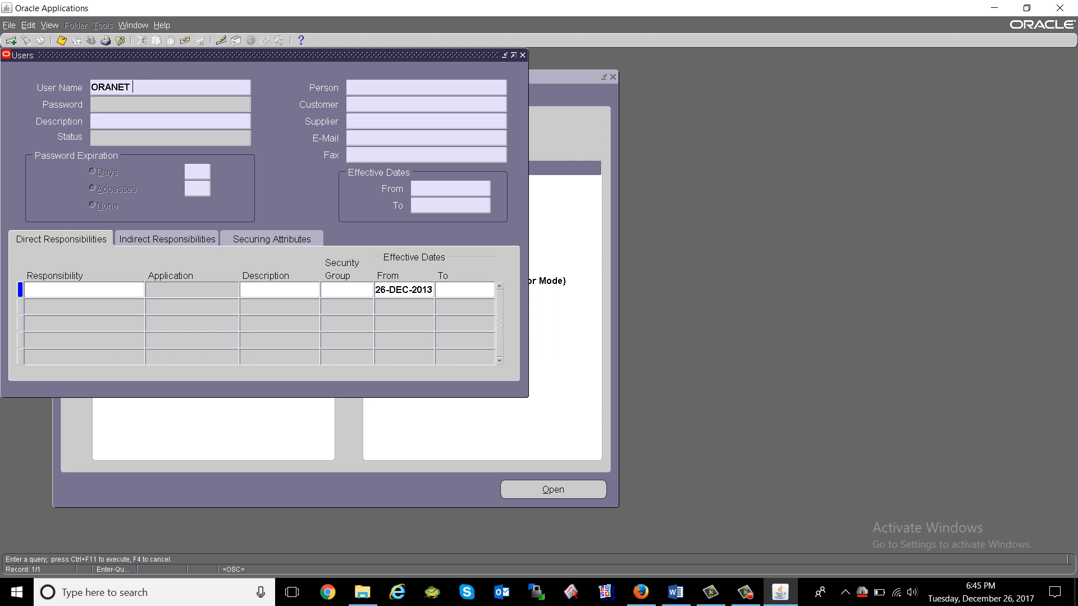
text(AN)
key(ctrl)
key(ctrl+F11)
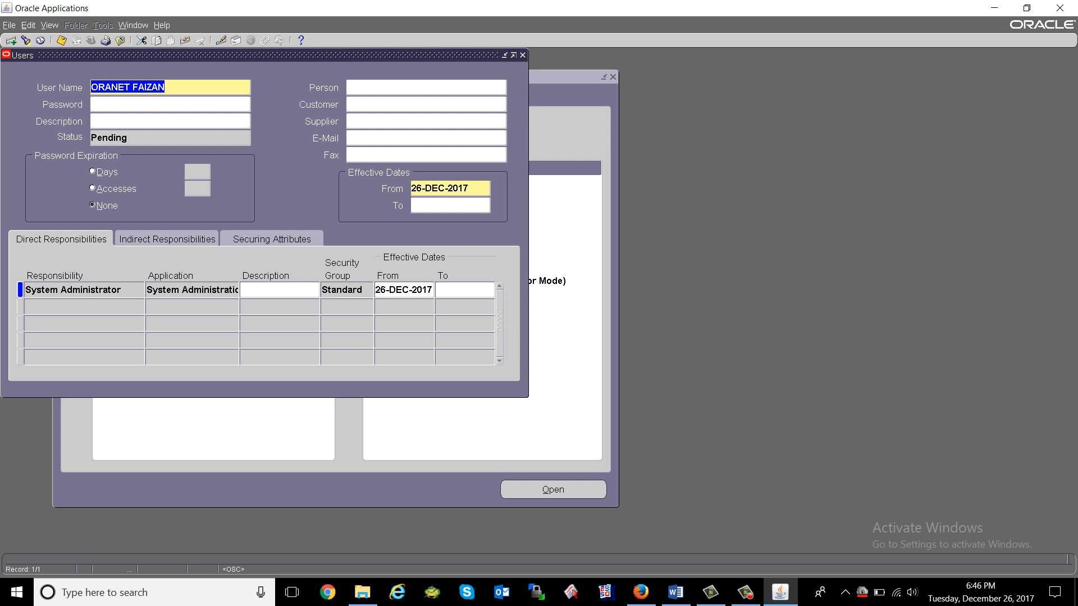
Change the user's and the System Administrator responsibility's start dates to 26-DEC-2013.
double_click(458, 189)
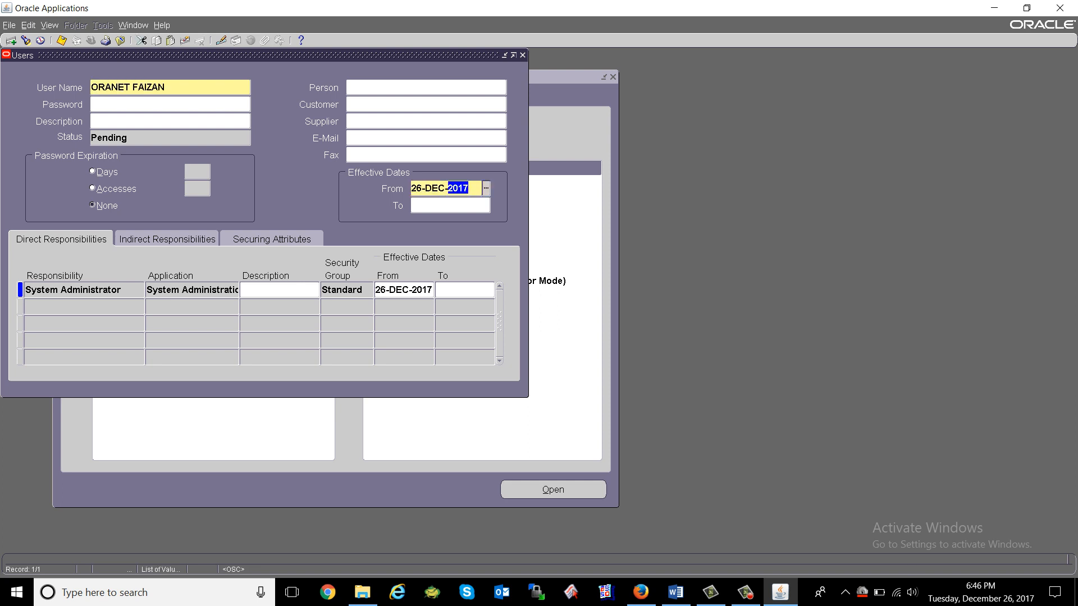
text(2013)
key(Tab)
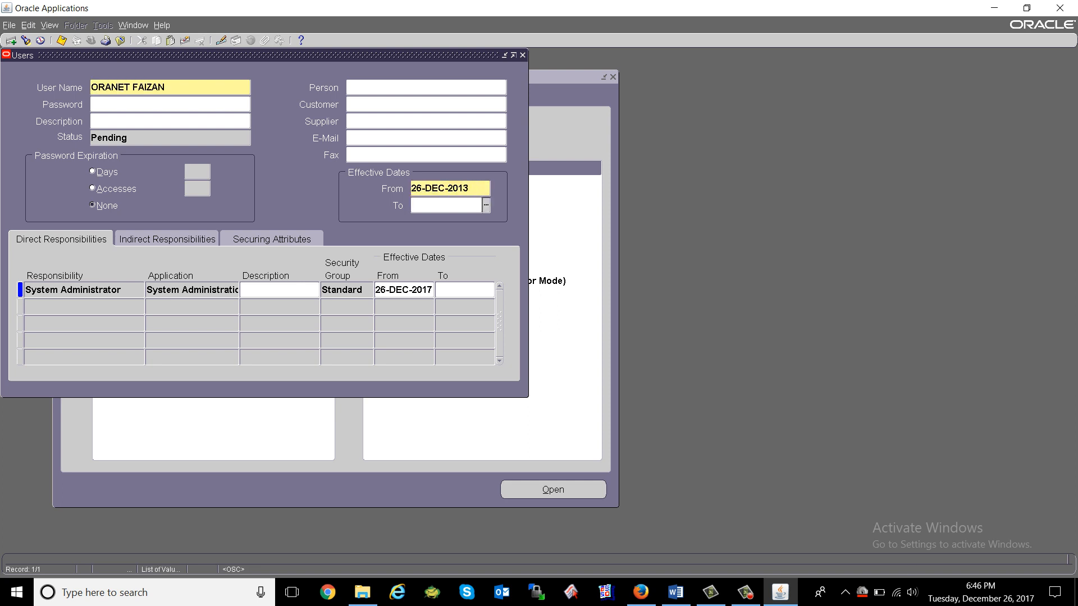
double_click(400, 290)
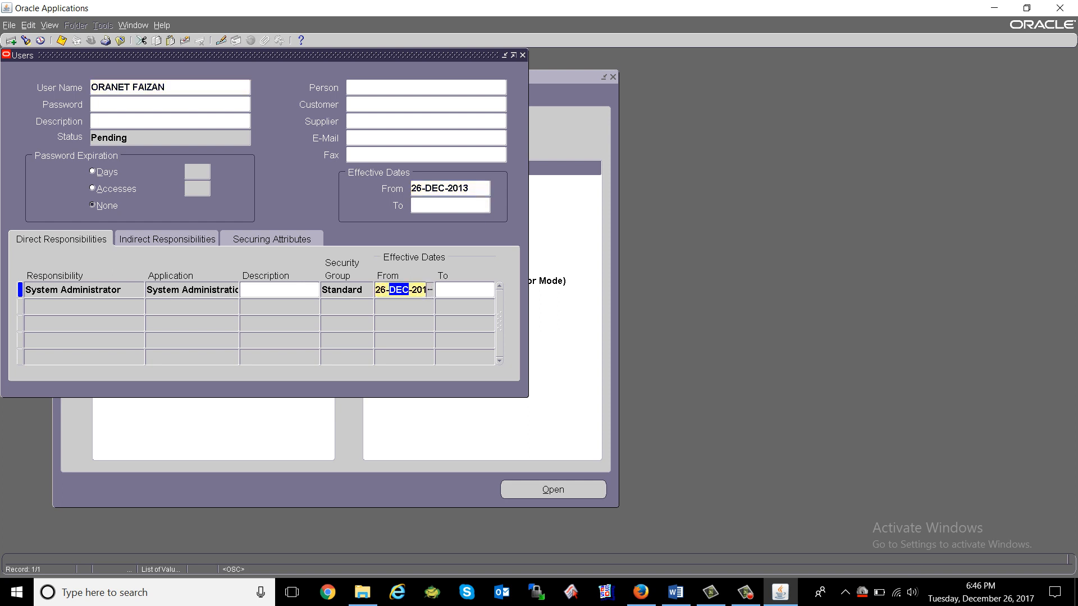
key(End)
key(BackSpace)
text(3)
key(Tab)
Save the record so the user turns Active, then close the Users form.
key(ctrl+s)
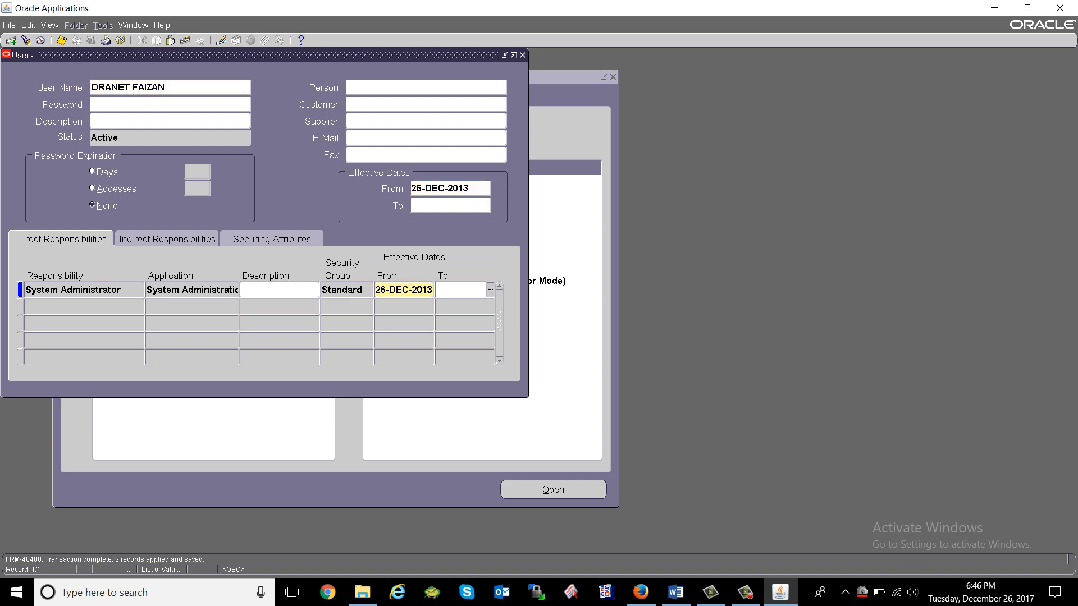
click(170, 88)
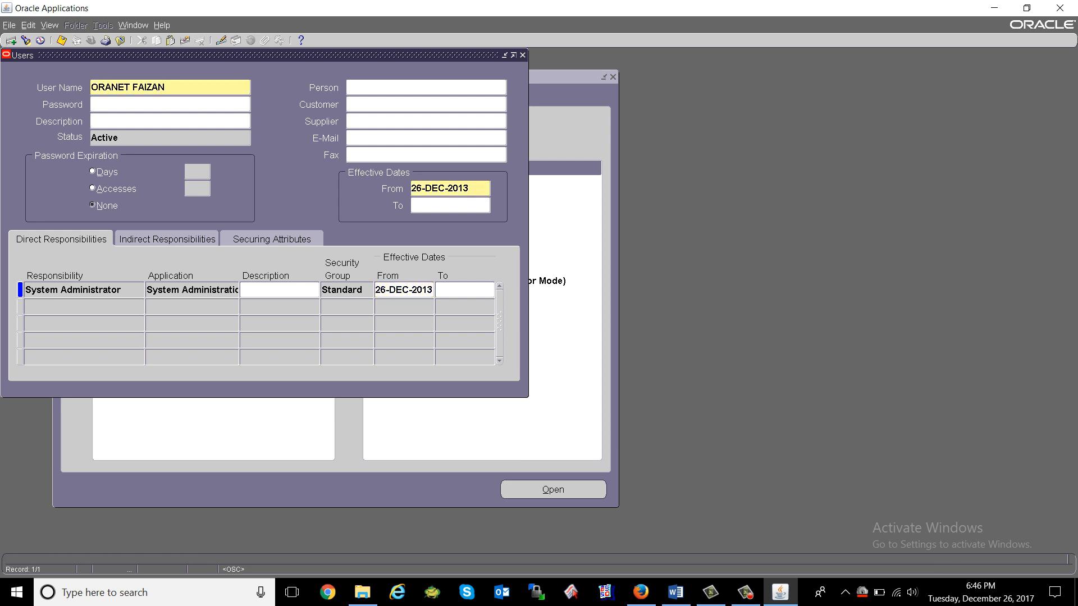
click(121, 41)
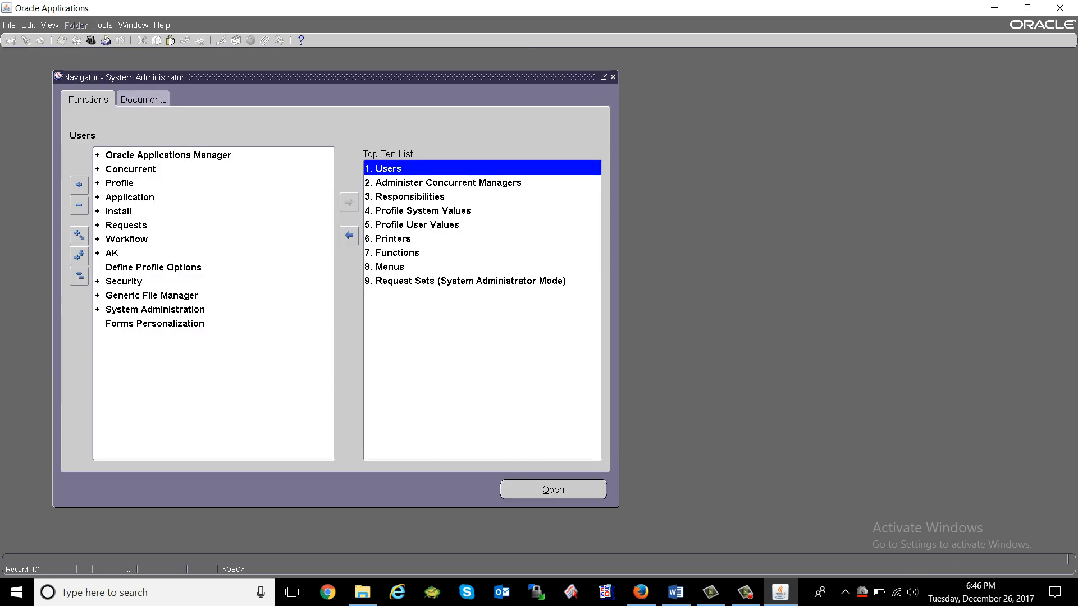
Exit Oracle Applications, close both Forms launcher tabs, and log out of the home page.
click(1059, 8)
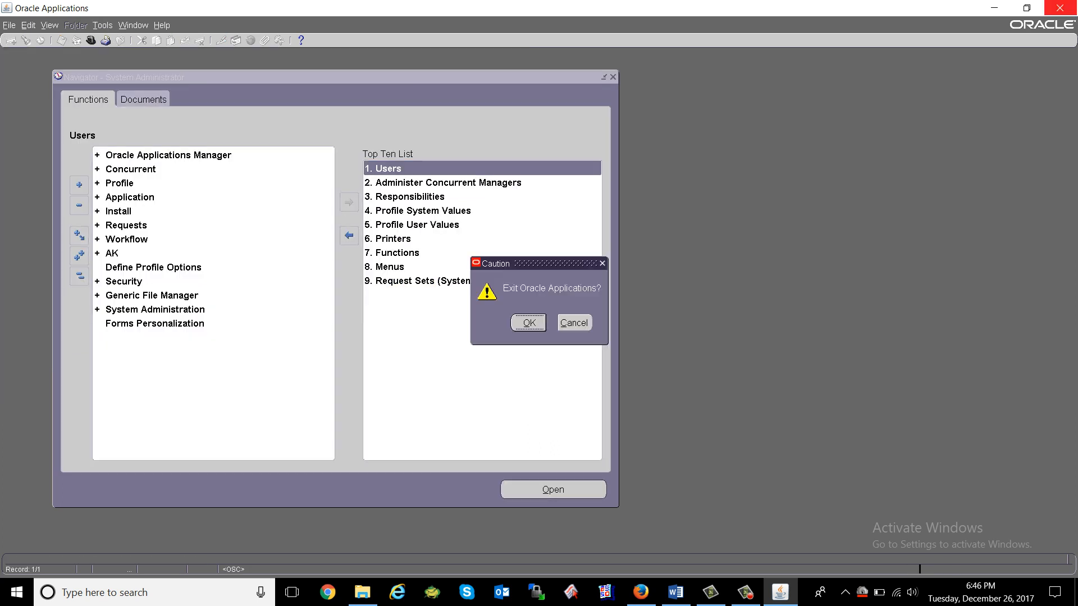
key(Return)
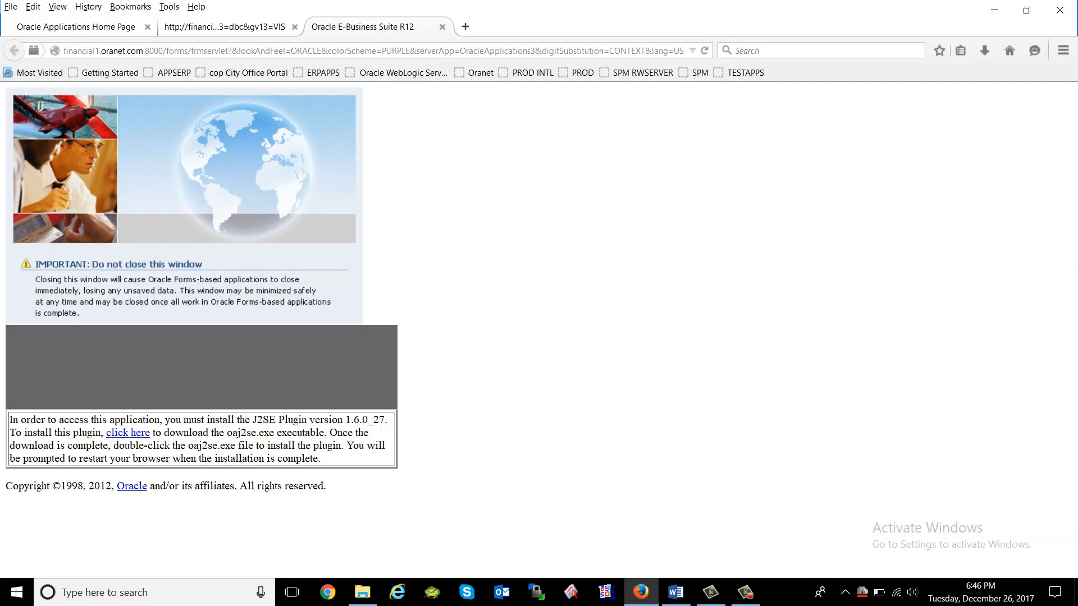
click(442, 26)
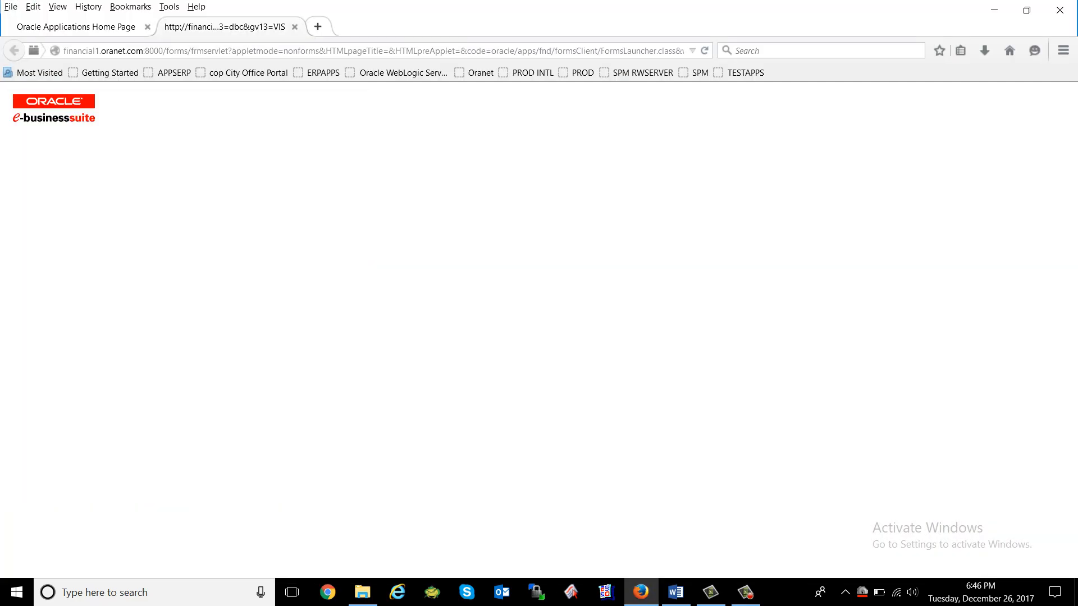
click(295, 27)
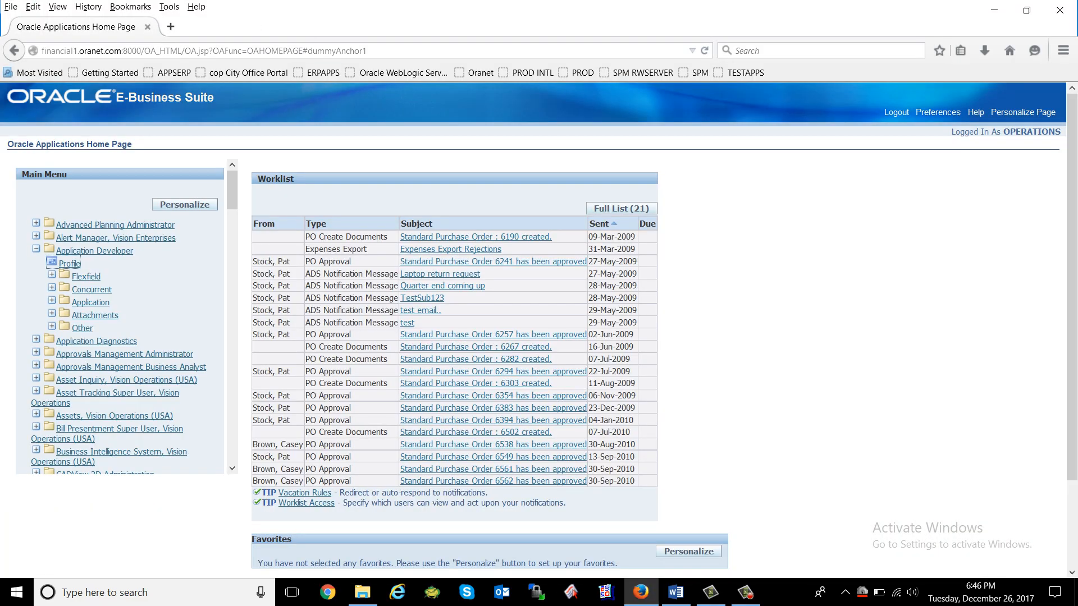
click(896, 112)
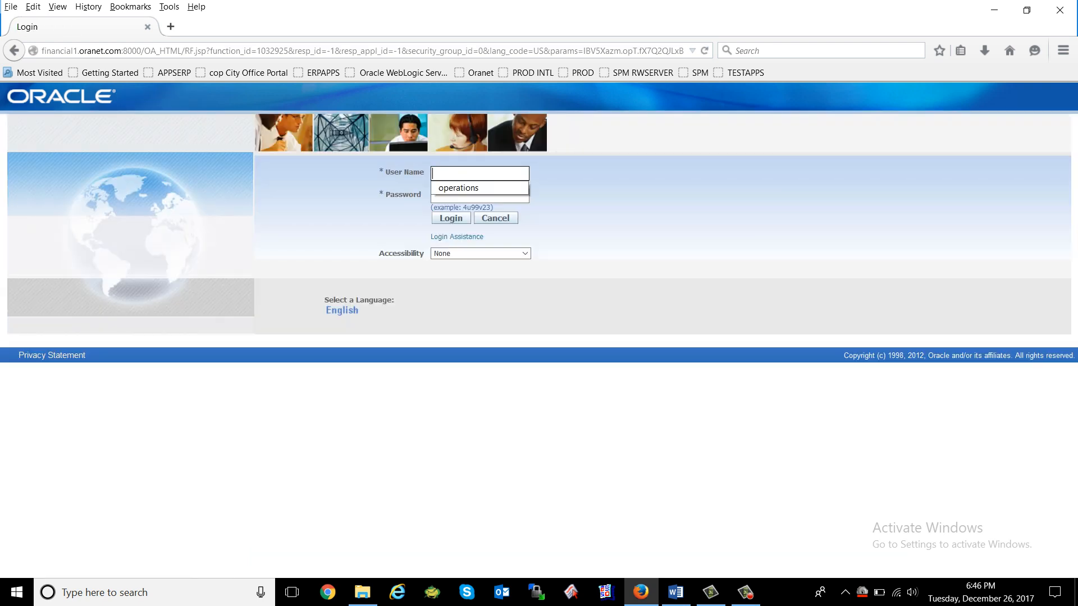
Sign in with the new user name and its initial password.
click(479, 174)
text(oranet faizan)
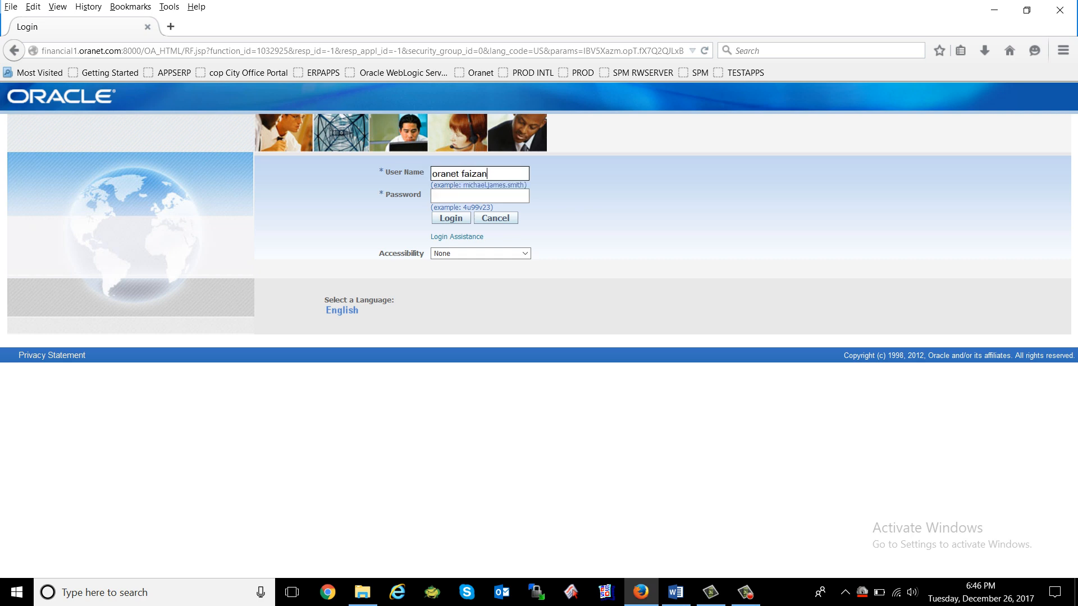
key(Tab)
text(********)
text(***)
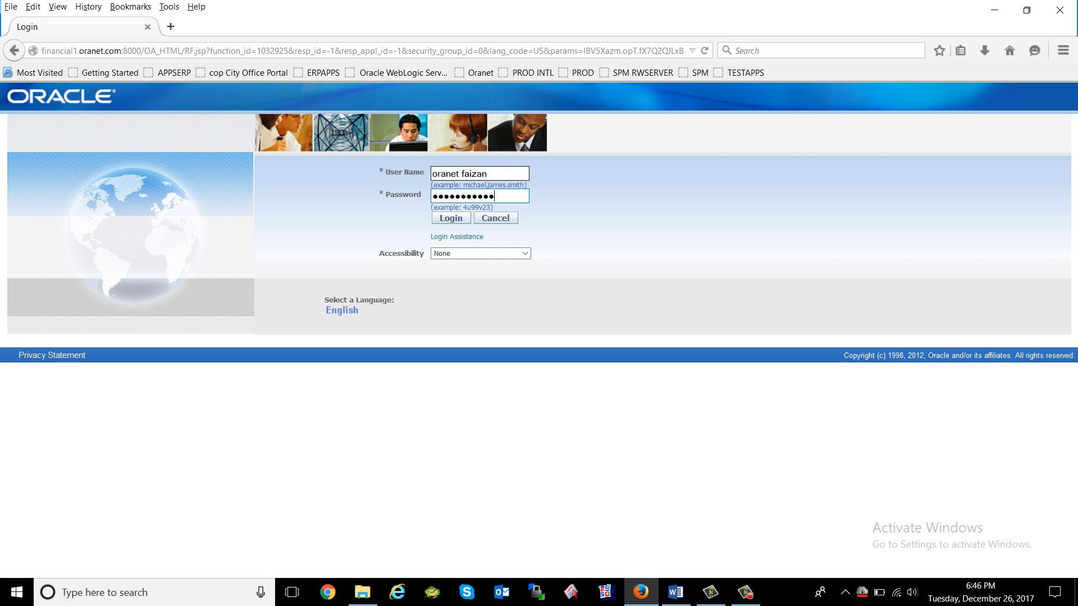
key(Return)
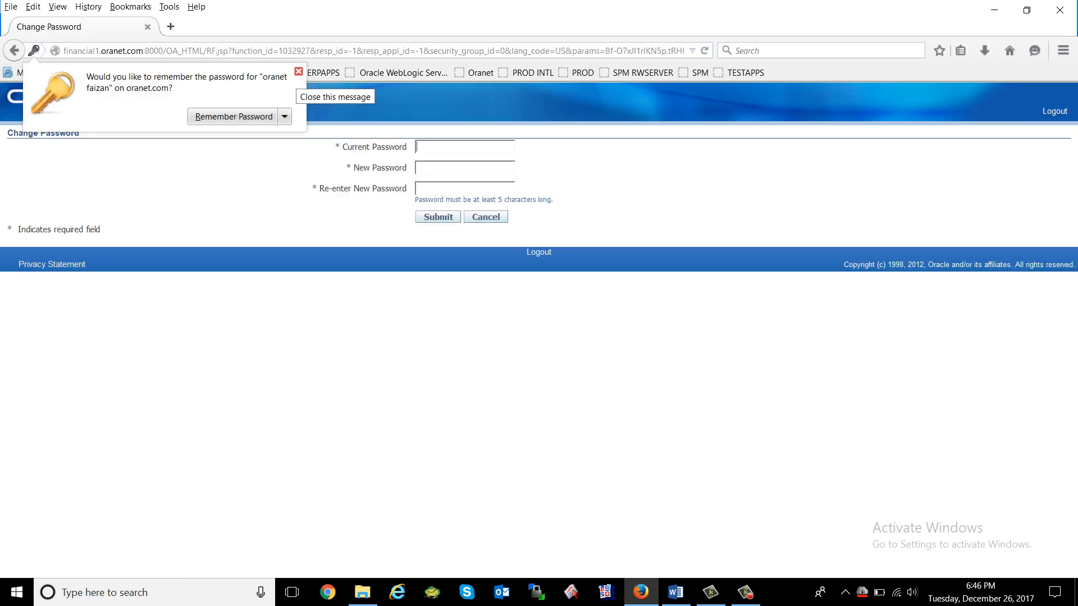
click(299, 71)
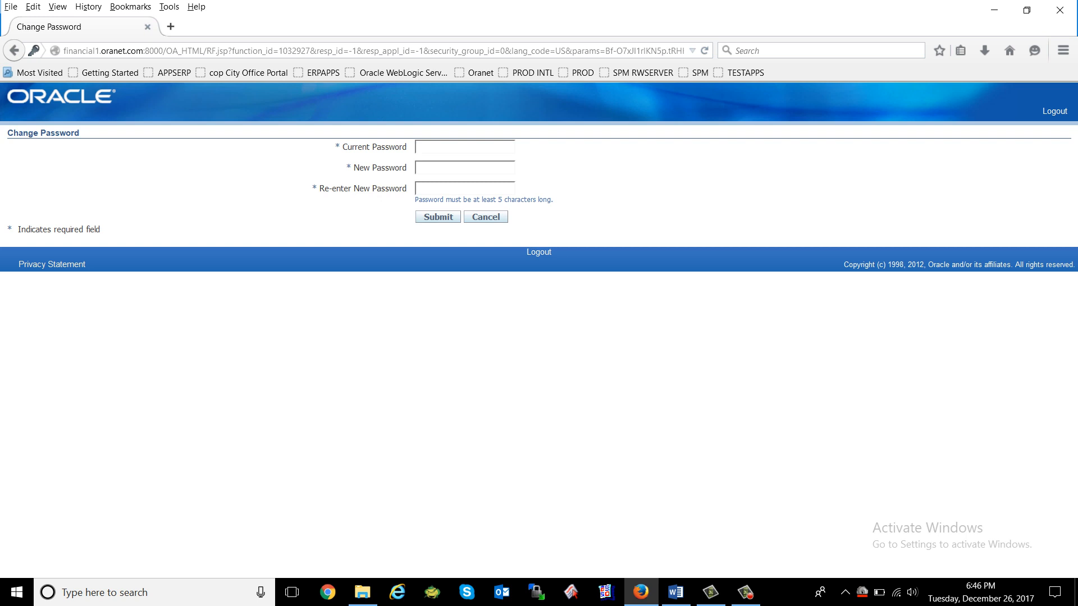
Replace the initial password by entering the current, new and confirmed new password.
text(•••••••••••)
key(Tab)
text(•••••••••)
key(Tab)
text(•••••••••)
key(Tab)
key(Return)
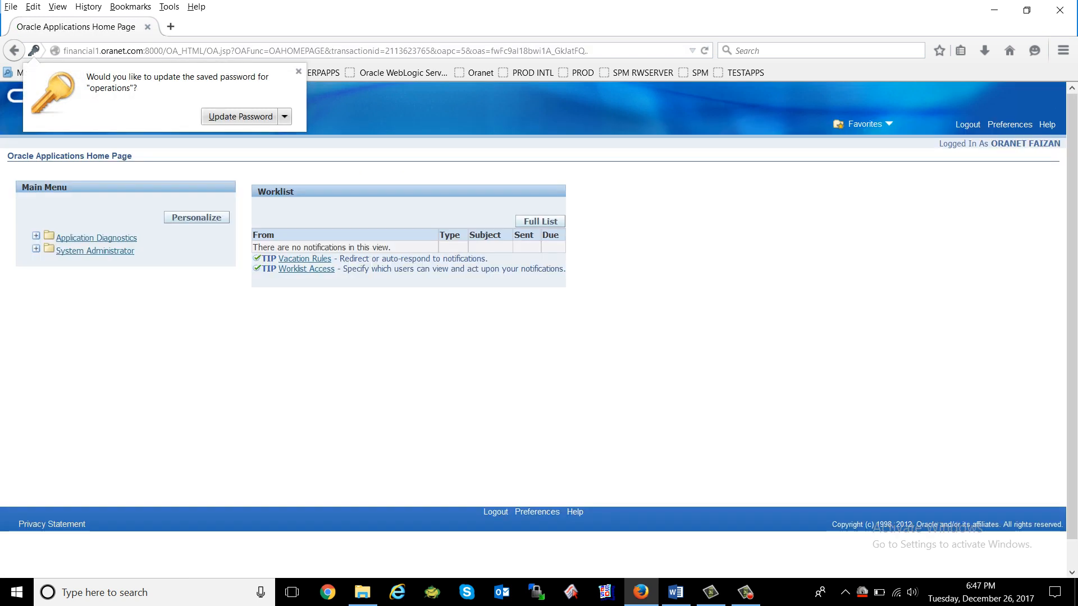
Accept Firefox's Update Password prompt to store the new credentials.
key(Return)
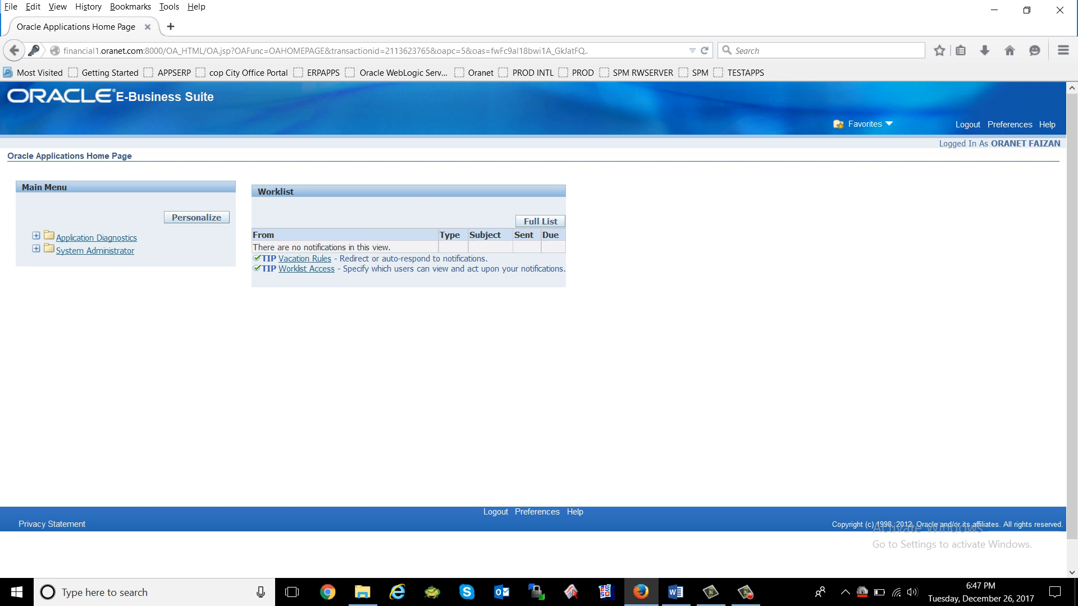
click(675, 592)
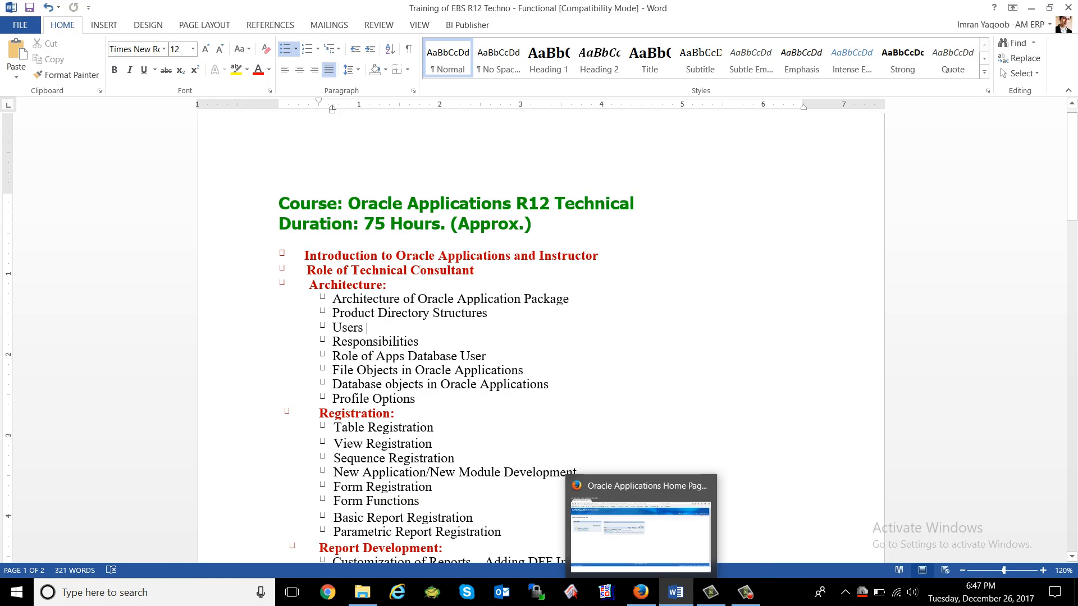
double_click(366, 327)
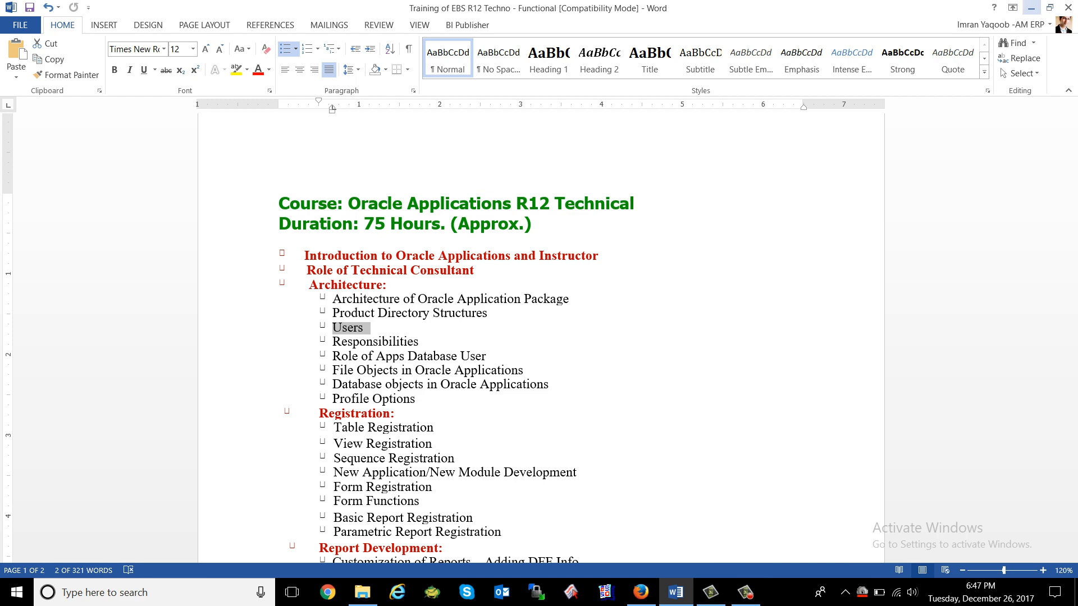
click(1031, 8)
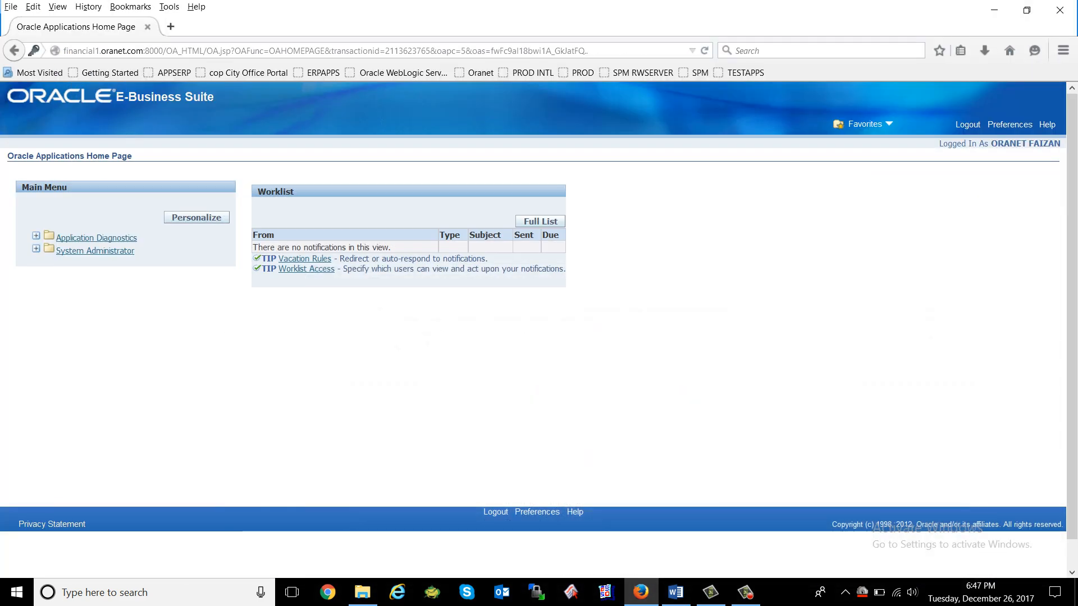
Expand System Administrator in the Main Menu and launch Define Profile Options.
click(95, 251)
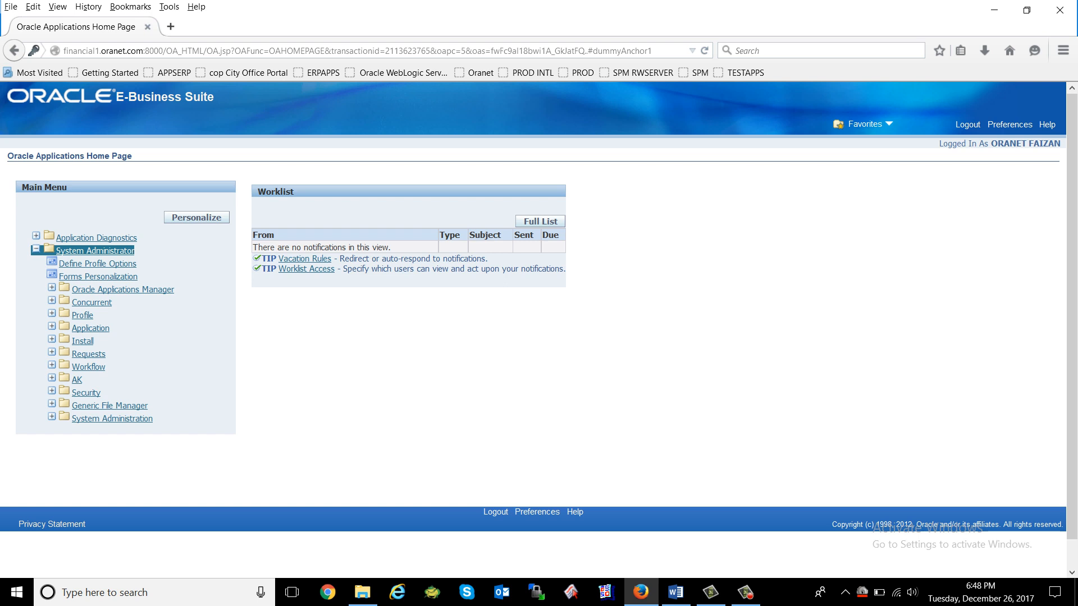
click(180, 257)
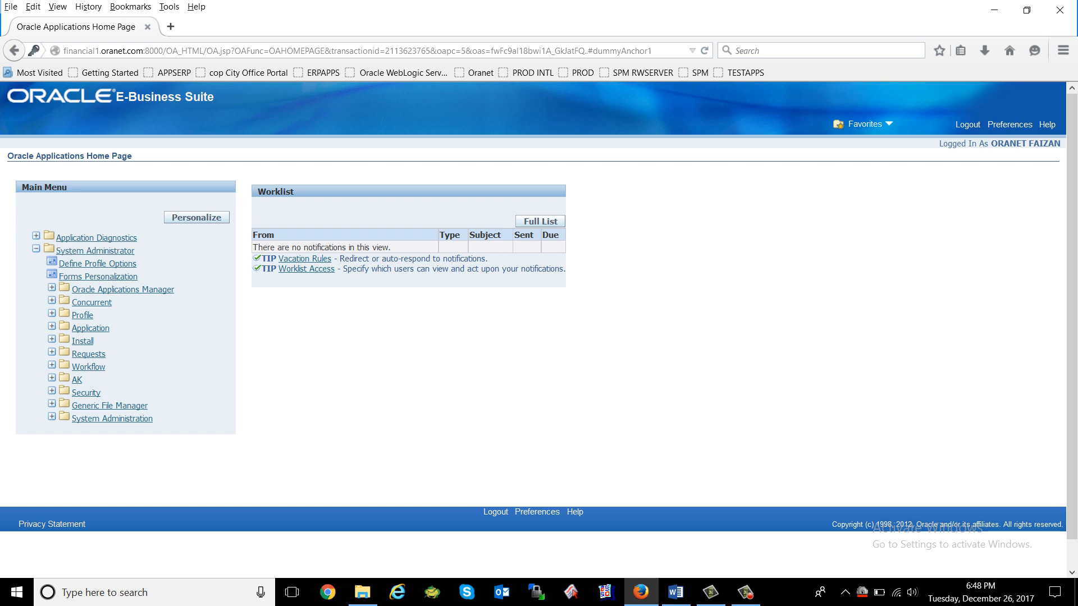
click(97, 264)
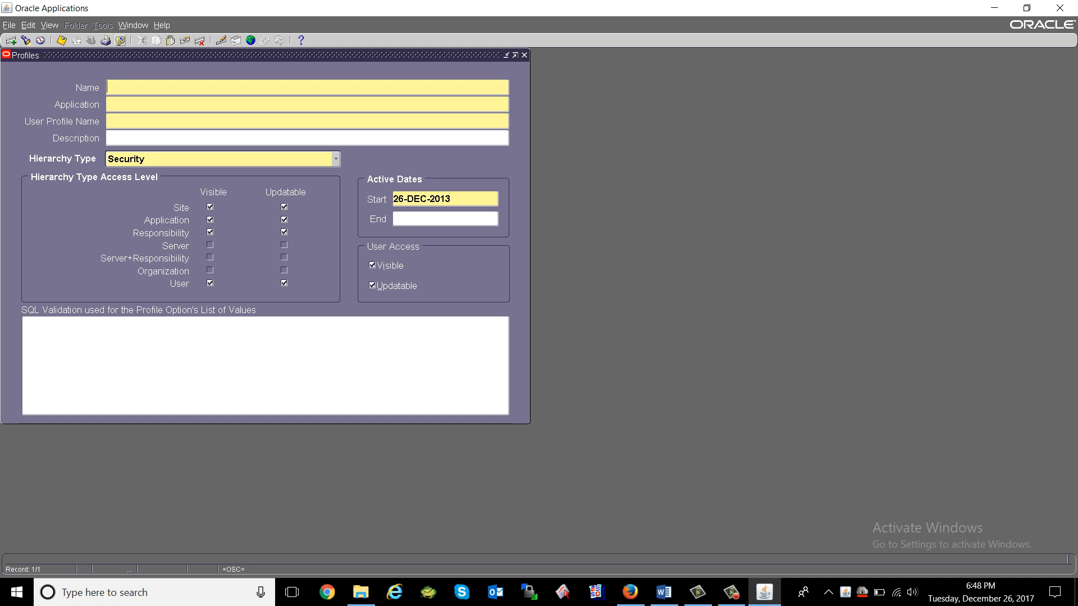
Close Profiles, open Security > User > Define, and query the new user by name.
click(120, 40)
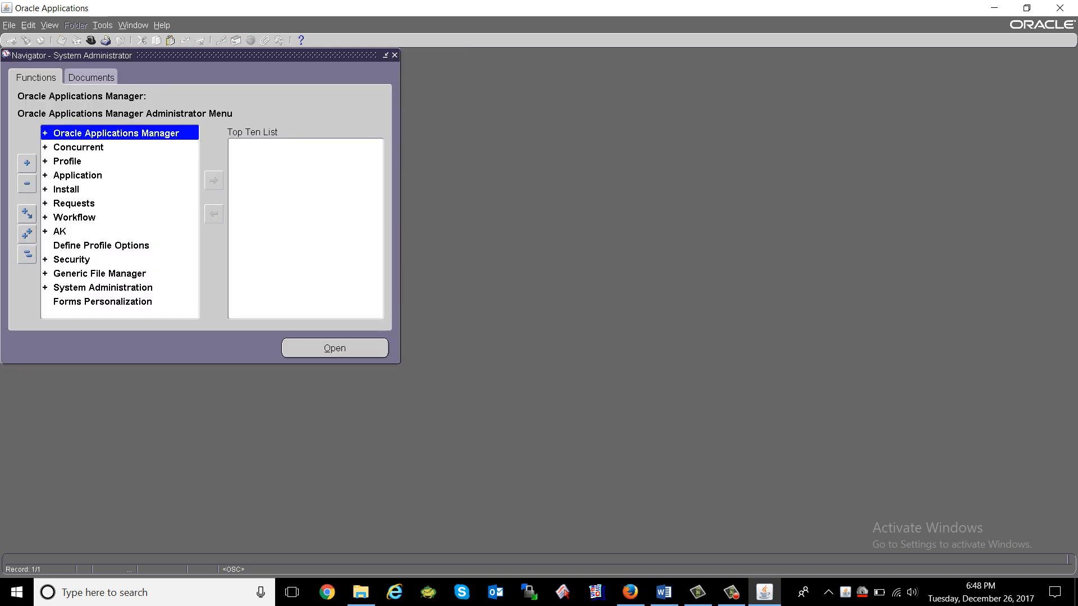
double_click(72, 260)
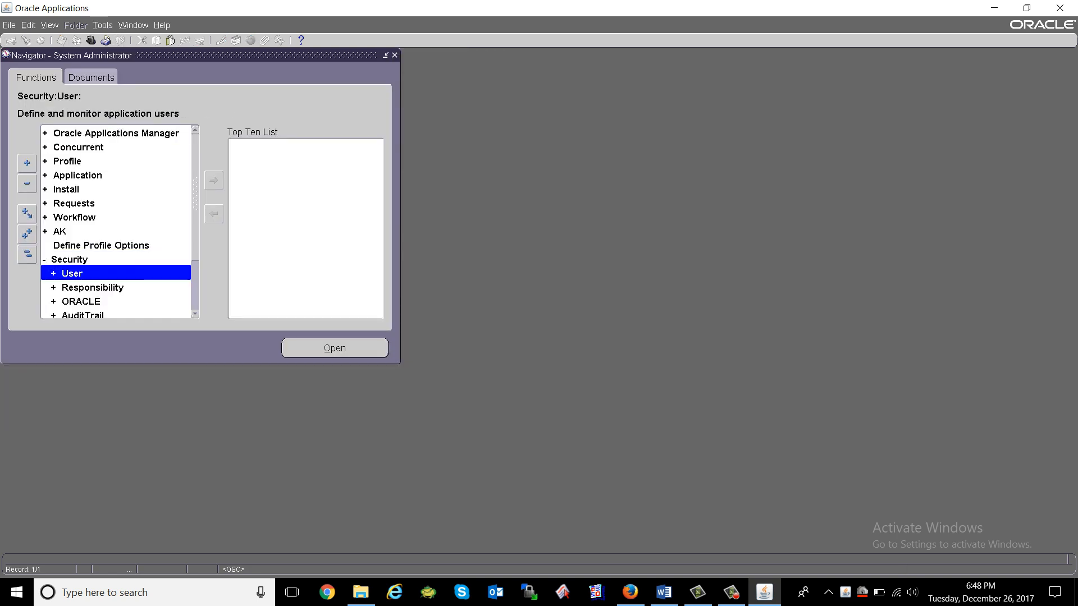
double_click(73, 274)
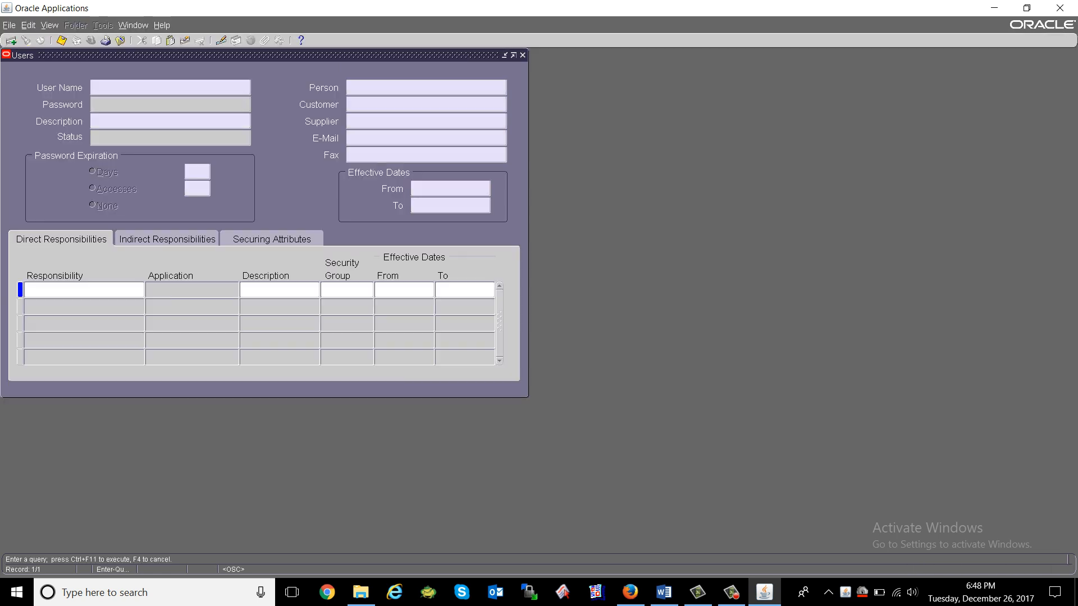
text(ORANET FAIZAIN)
key(BackSpace)
key(BackSpace)
text(N)
key(ctrl+F11)
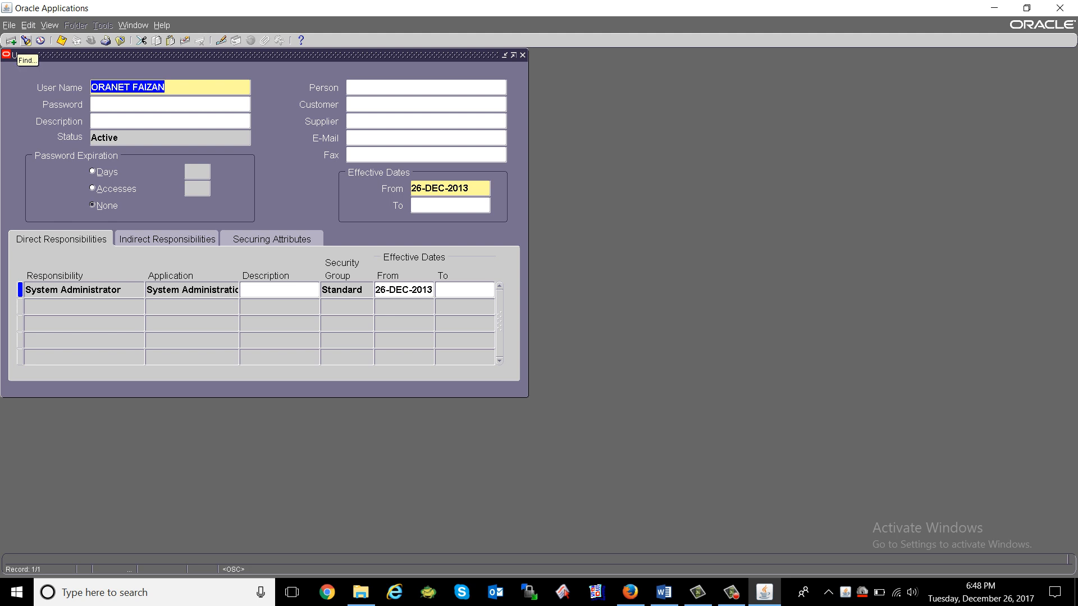
Locate the new user through the Find list of users.
click(25, 41)
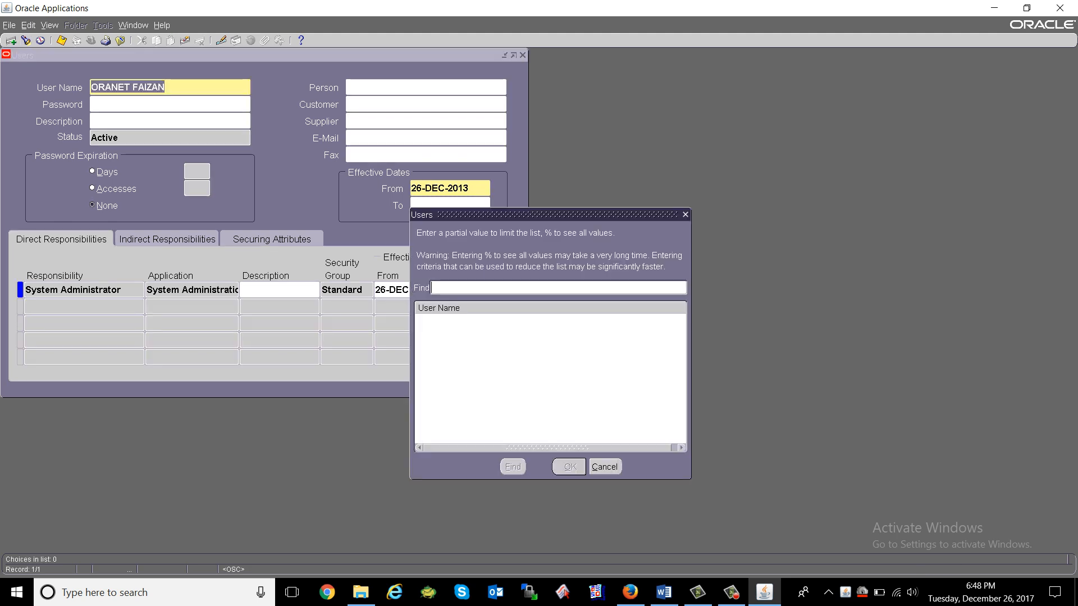
text(oranet faiz)
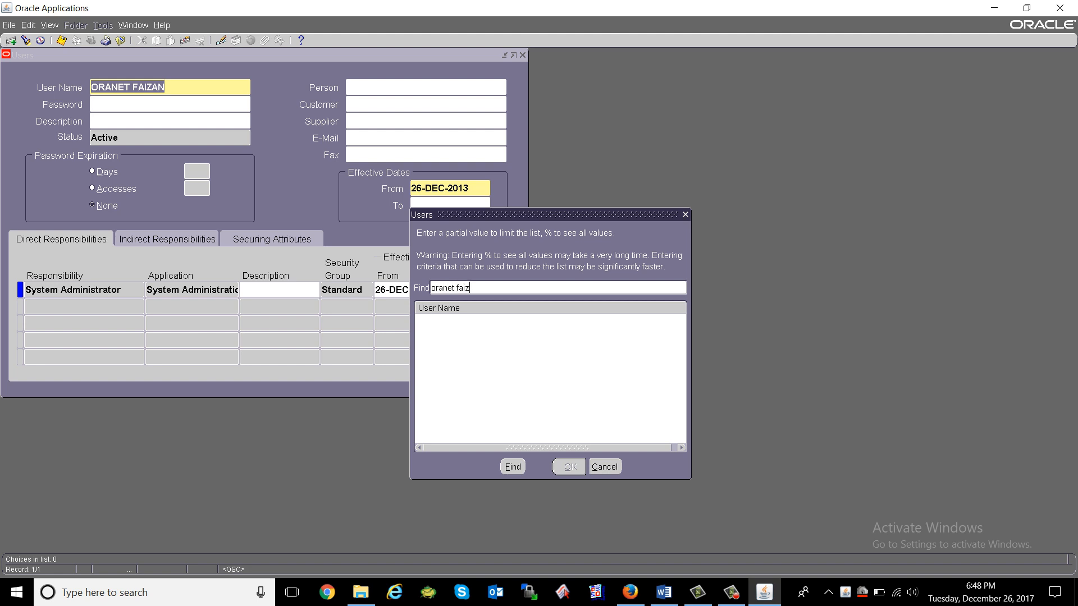
text(an)
key(Return)
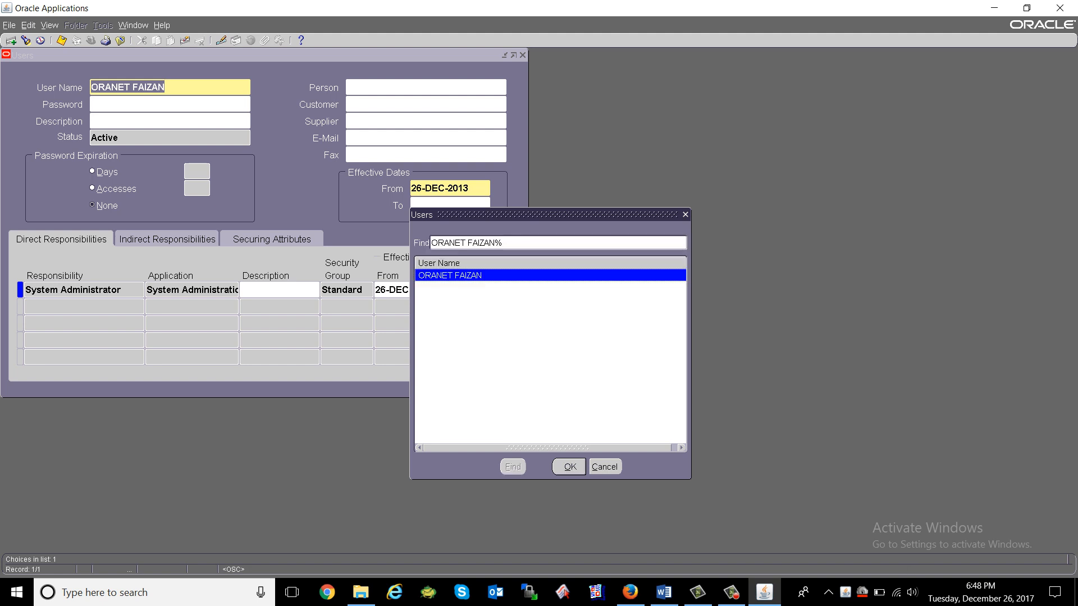
key(Return)
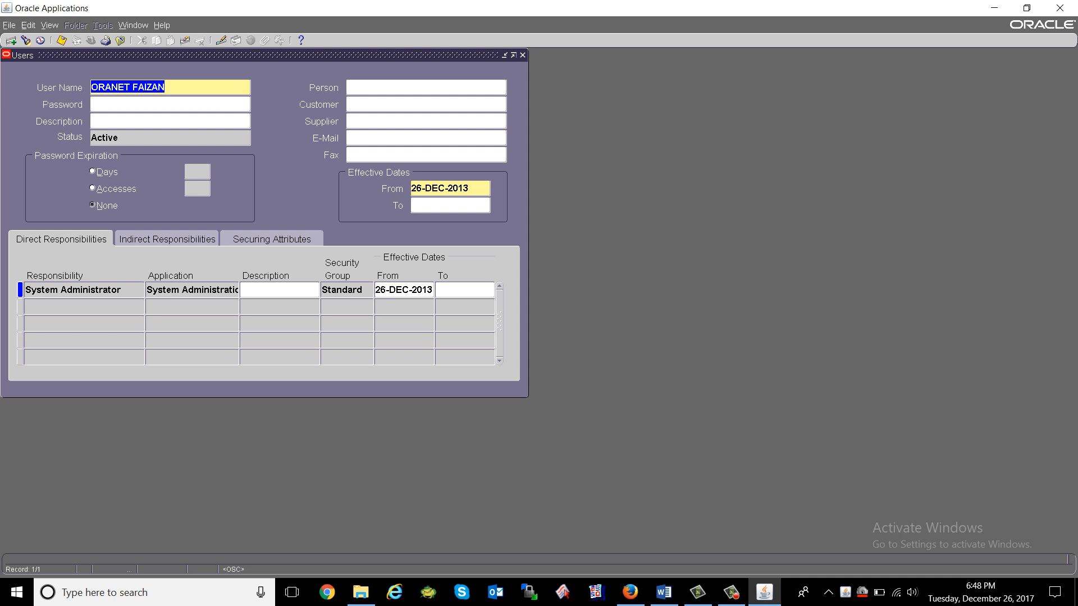
Re-query the user after fixing the misspelled name, then start a second responsibility row.
key(F11)
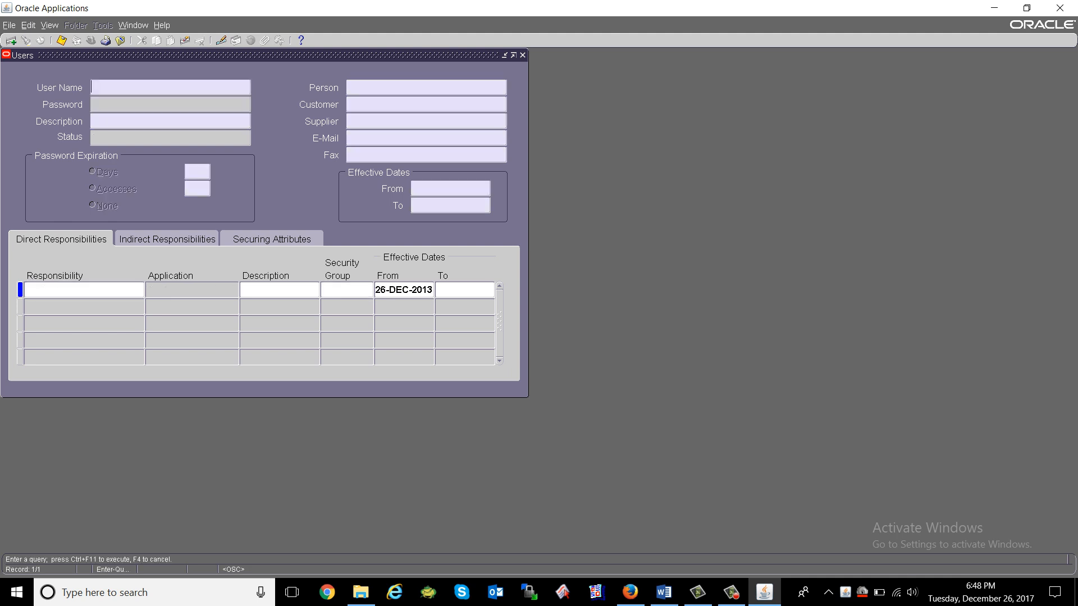
text(ORNET FAIZAN)
key(ctrl+F11)
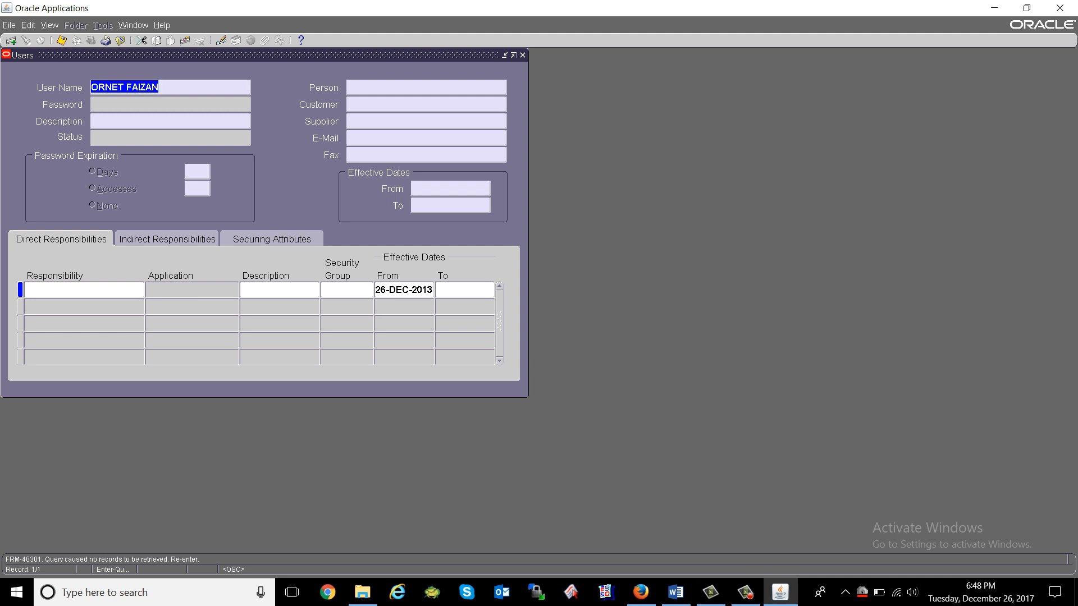
click(124, 87)
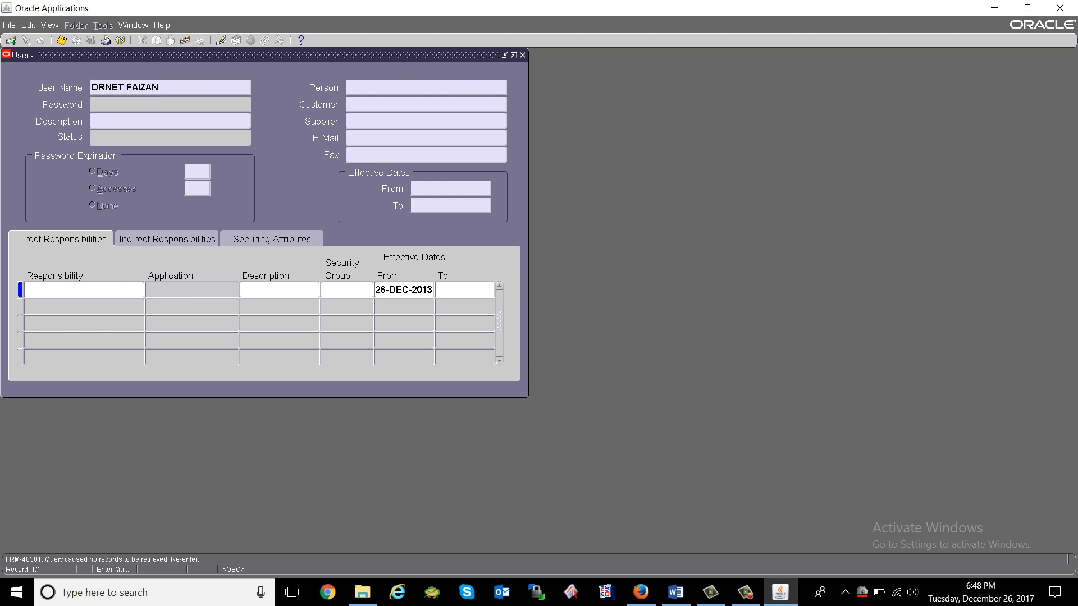
text(A)
key(ctrl+F11)
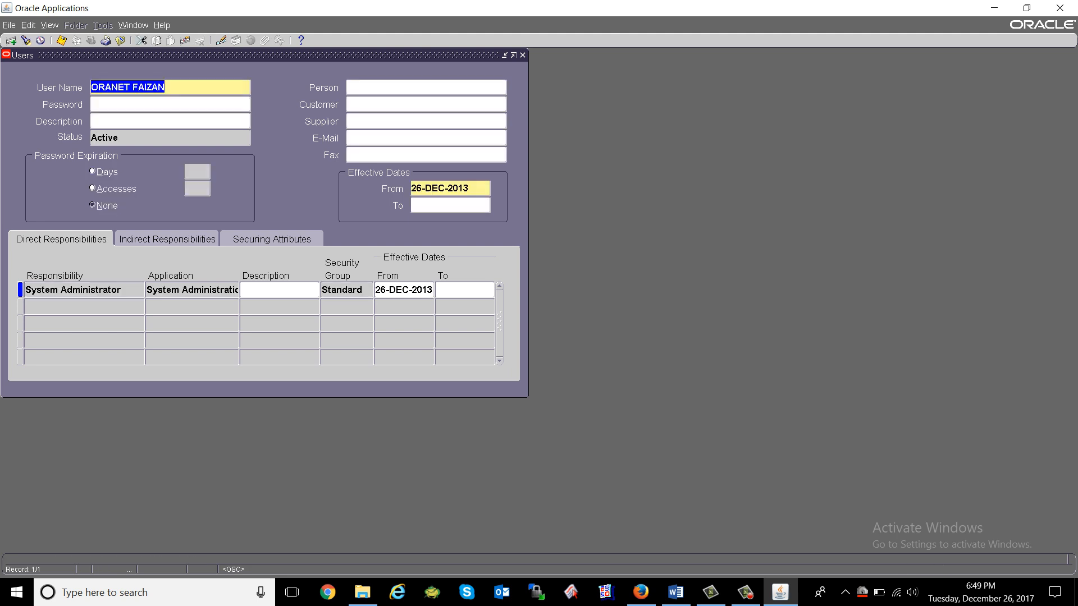
click(81, 307)
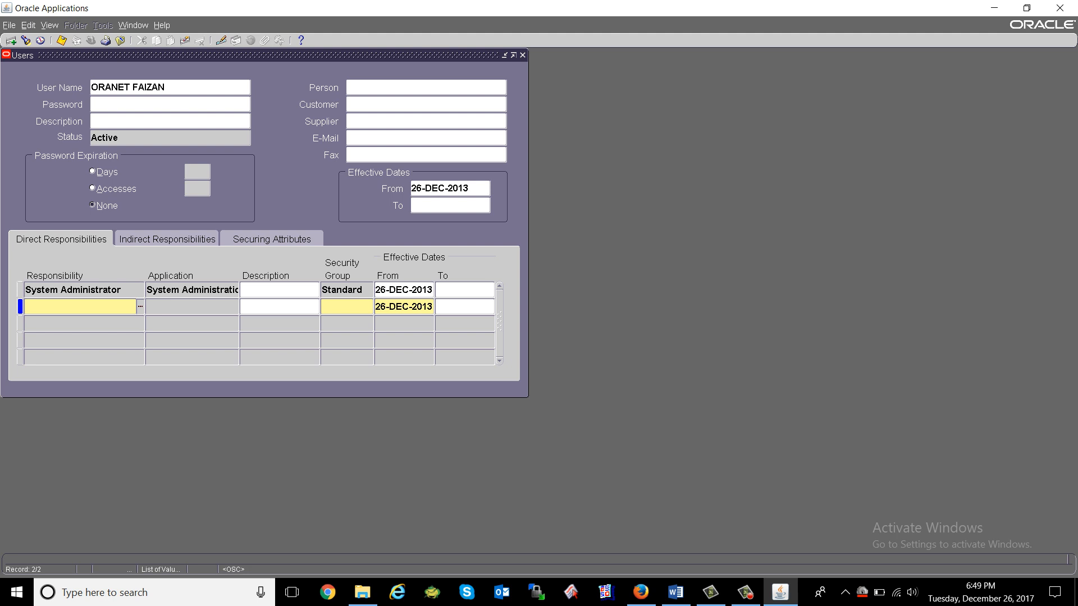
Assign the Application Developer responsibility from the list and save it.
text(applican)
text(ion)
key(Tab)
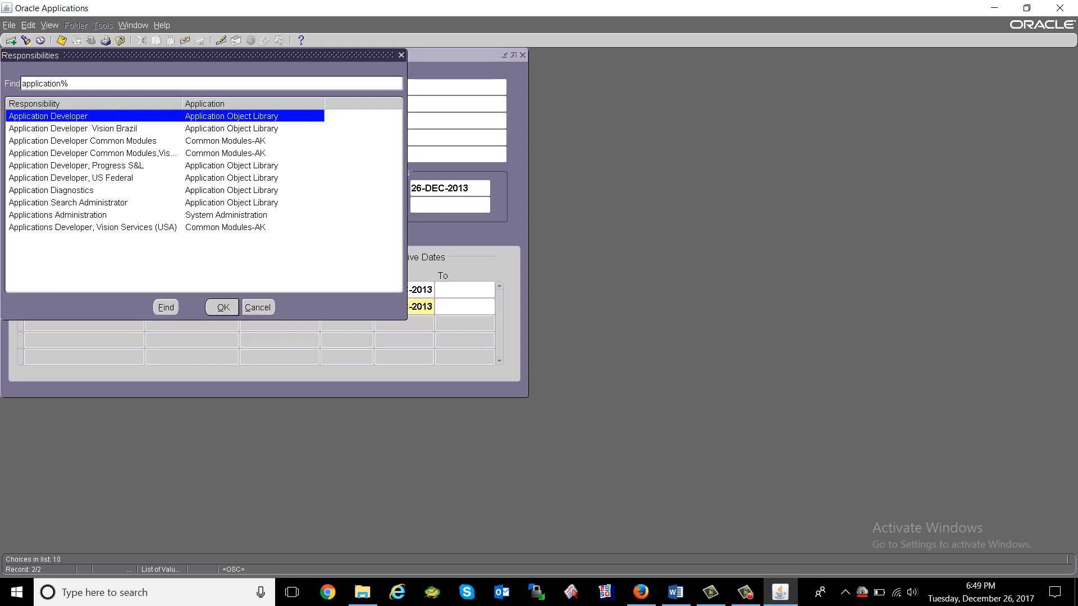
key(Return)
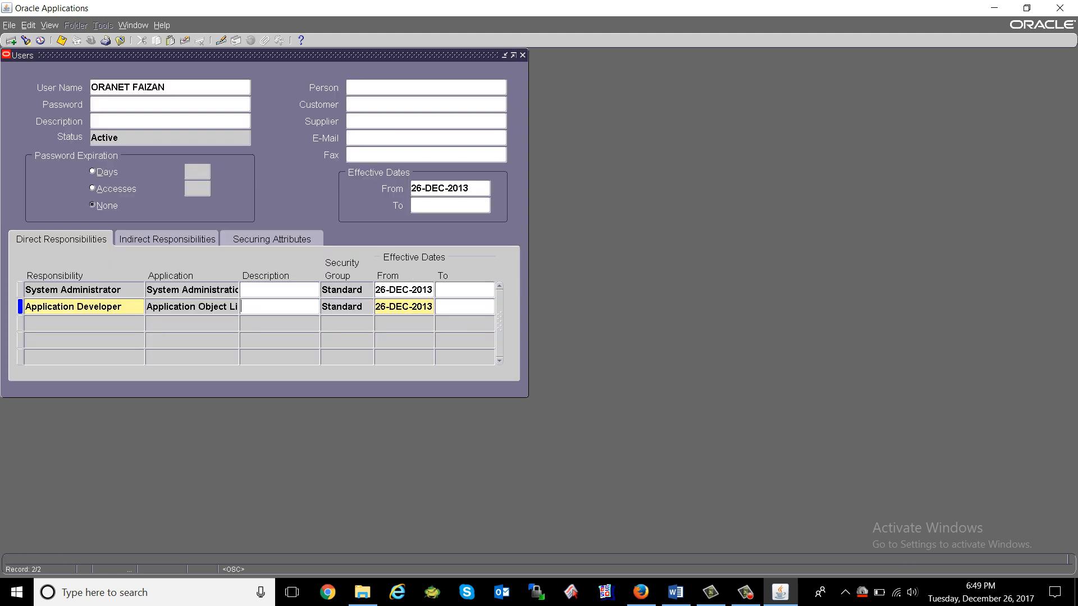
key(ctrl+s)
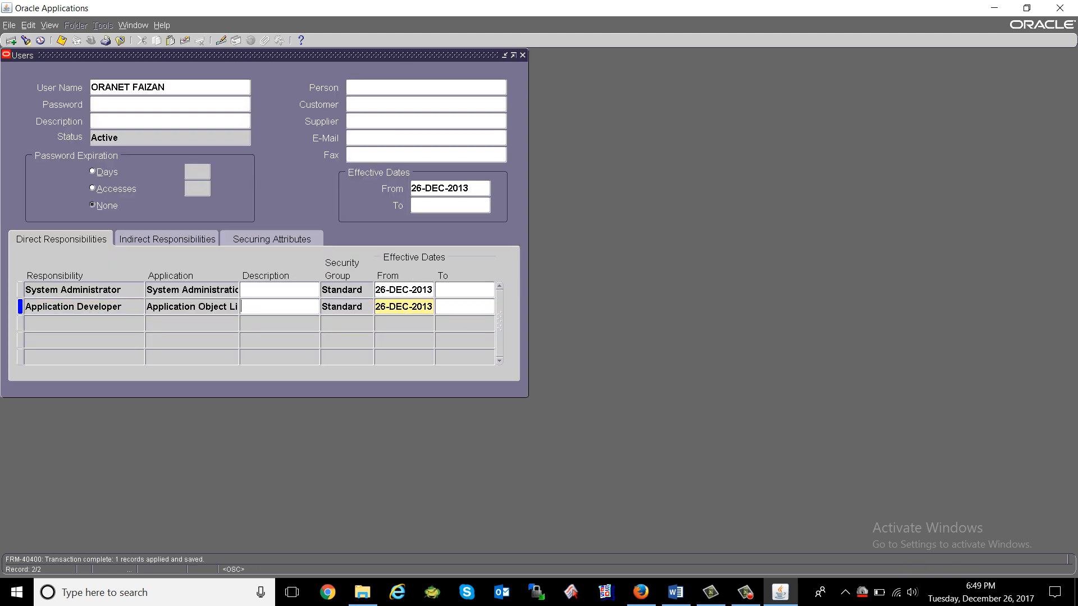
Try Help > Diagnostics > Examine twice, dismissing the function-not-available error, then switch to Word.
key(alt+h)
key(d)
key(e)
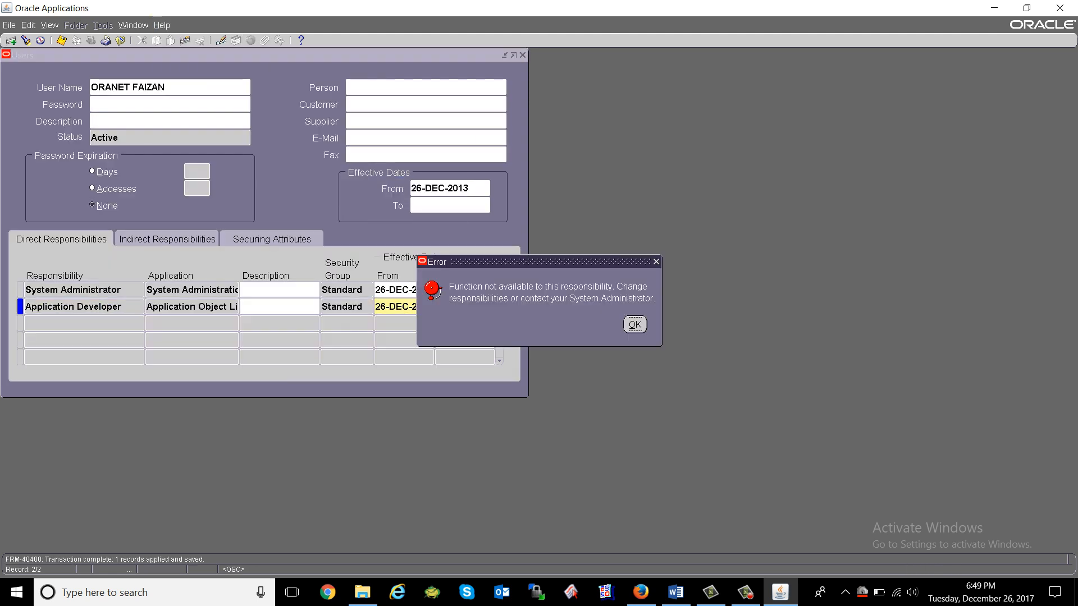
key(Return)
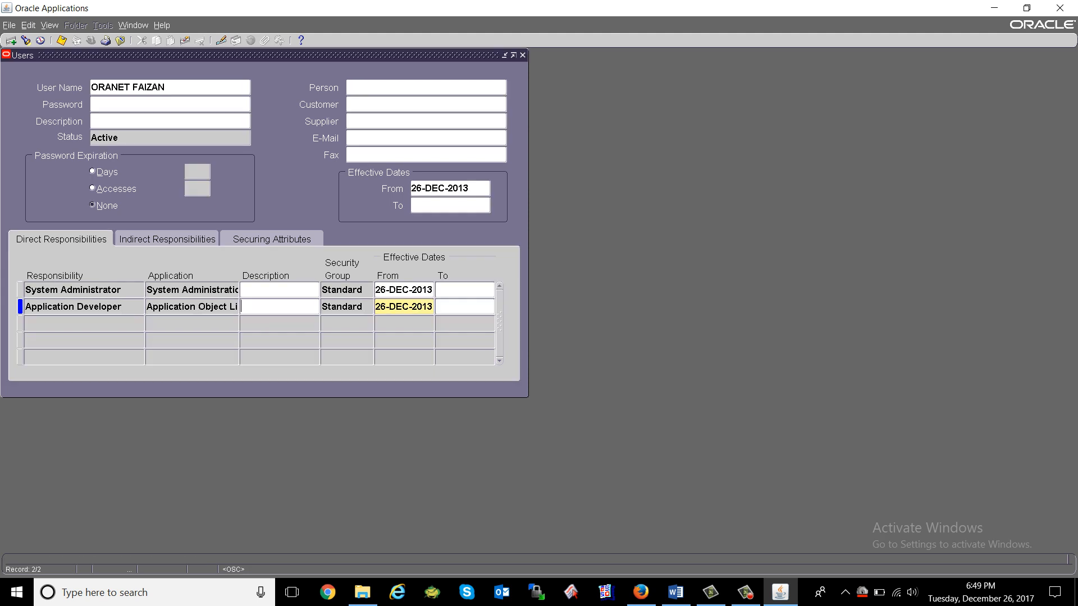
key(alt+h)
key(d)
key(e)
key(Return)
key(shift+Tab)
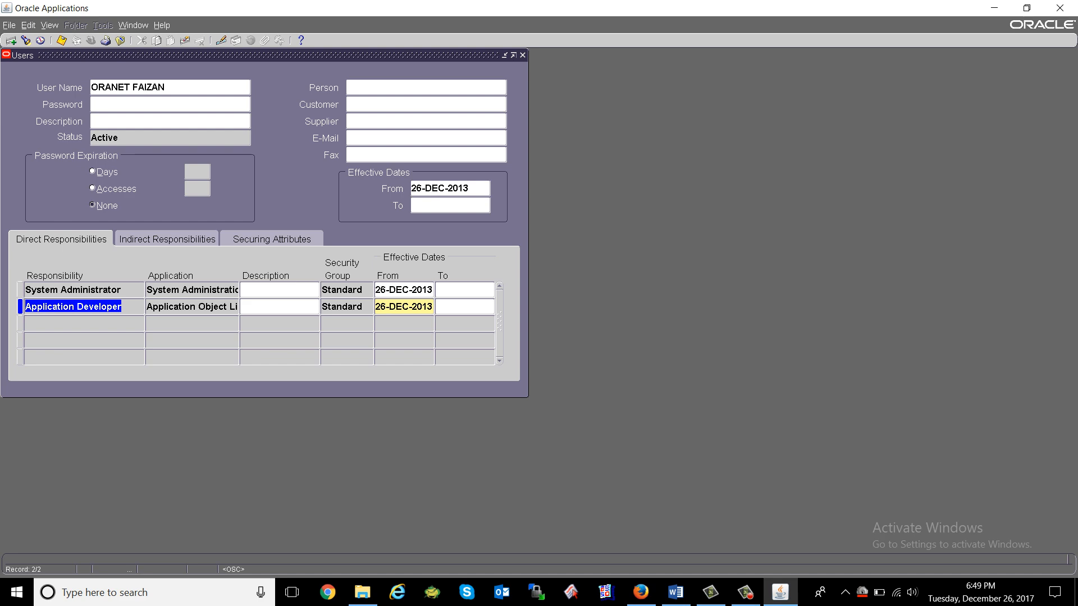
key(alt+Tab)
key(alt+Tab)
key(Tab)
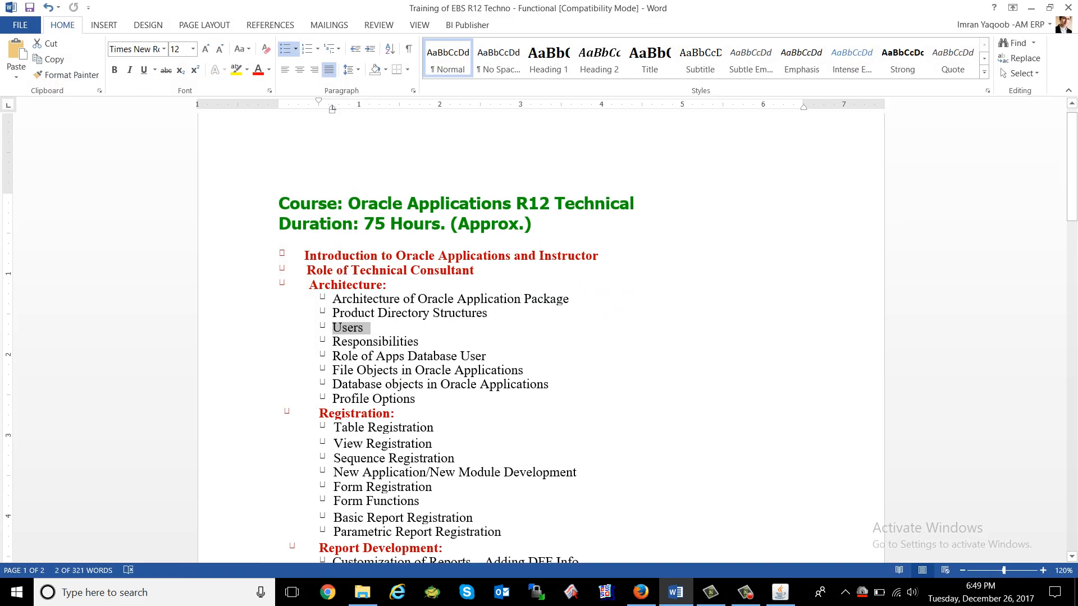
Return from Word to the Users form, check both responsibility rows, and move into the Password field.
click(279, 242)
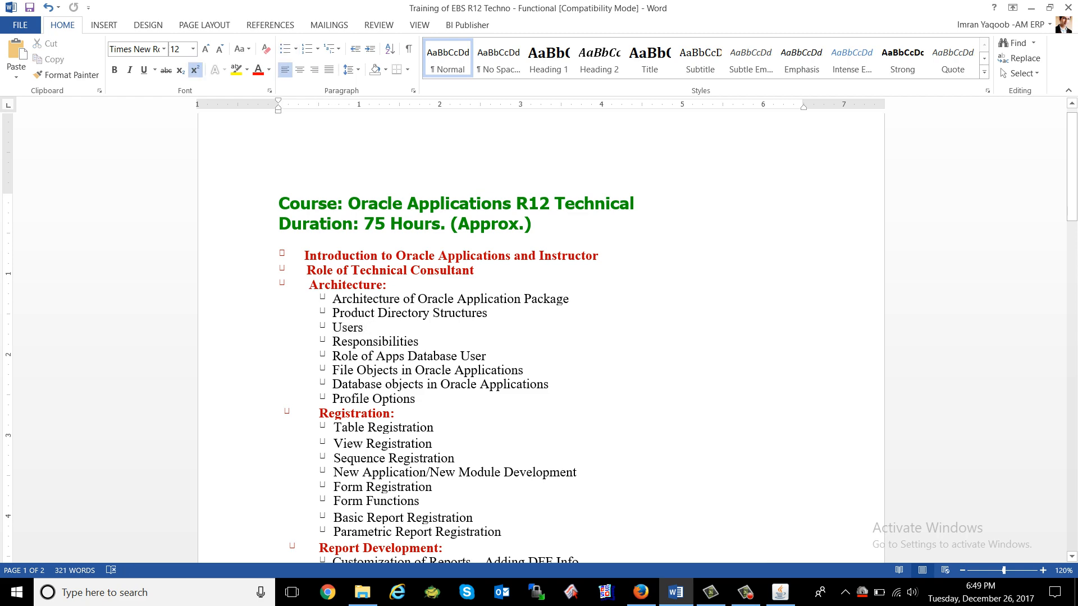
key(alt+Tab)
key(Tab)
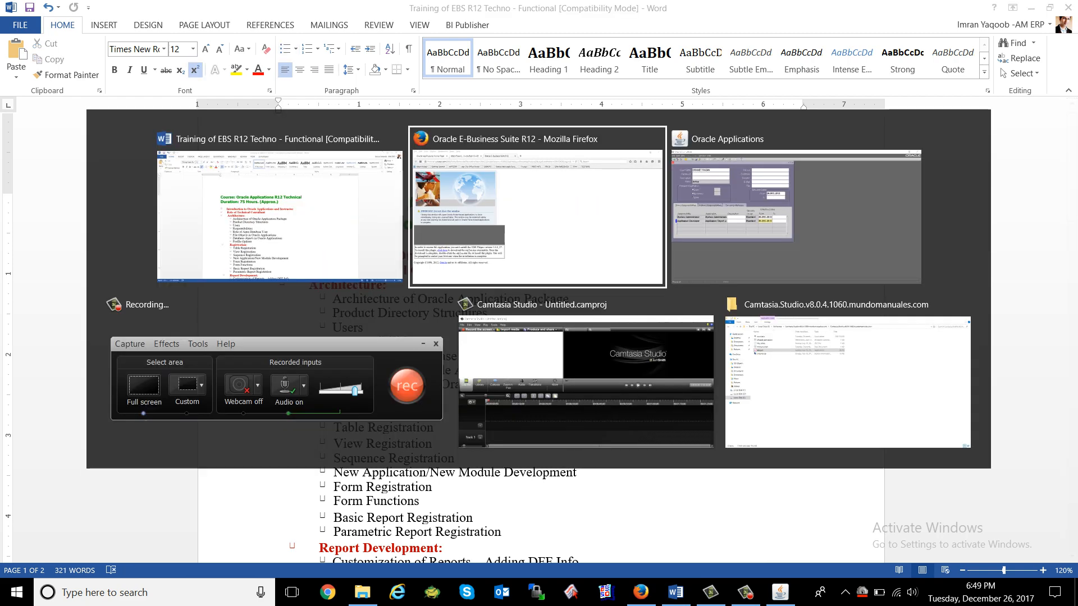
key(Up)
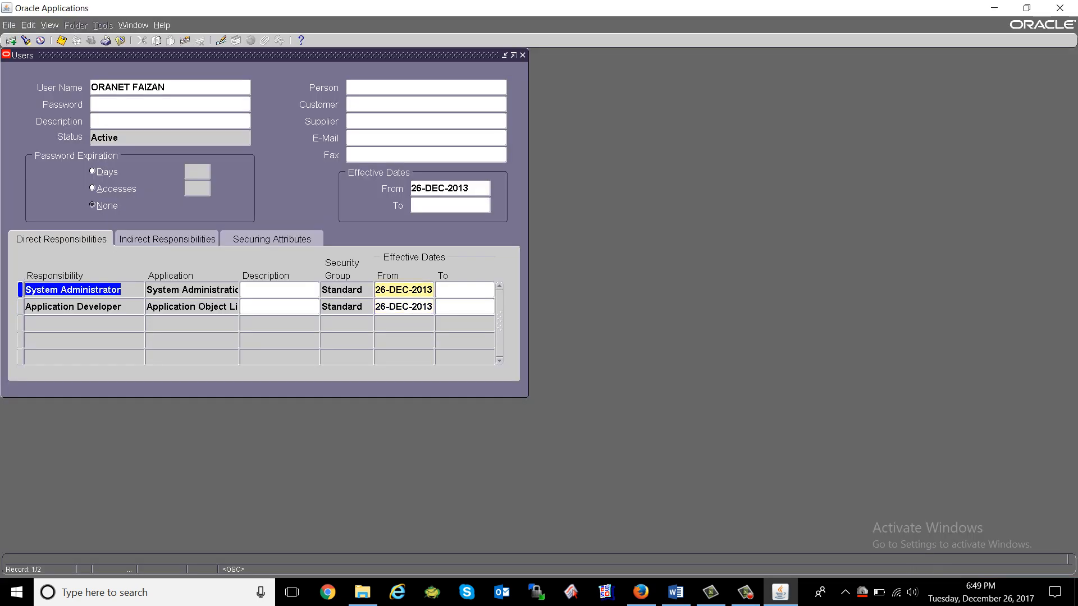
key(Down)
key(Up)
key(Down)
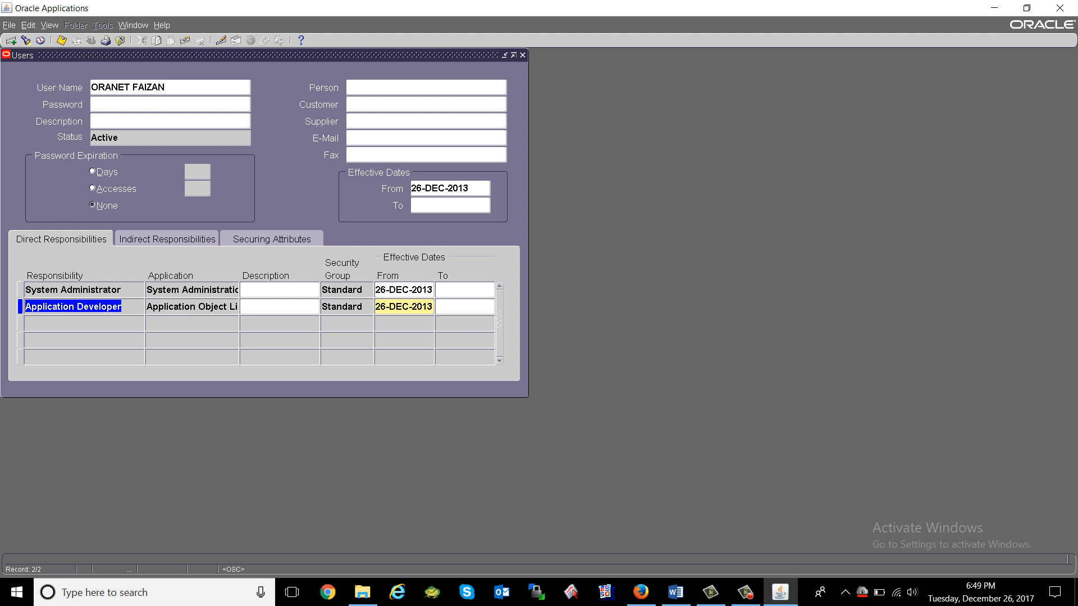
click(147, 104)
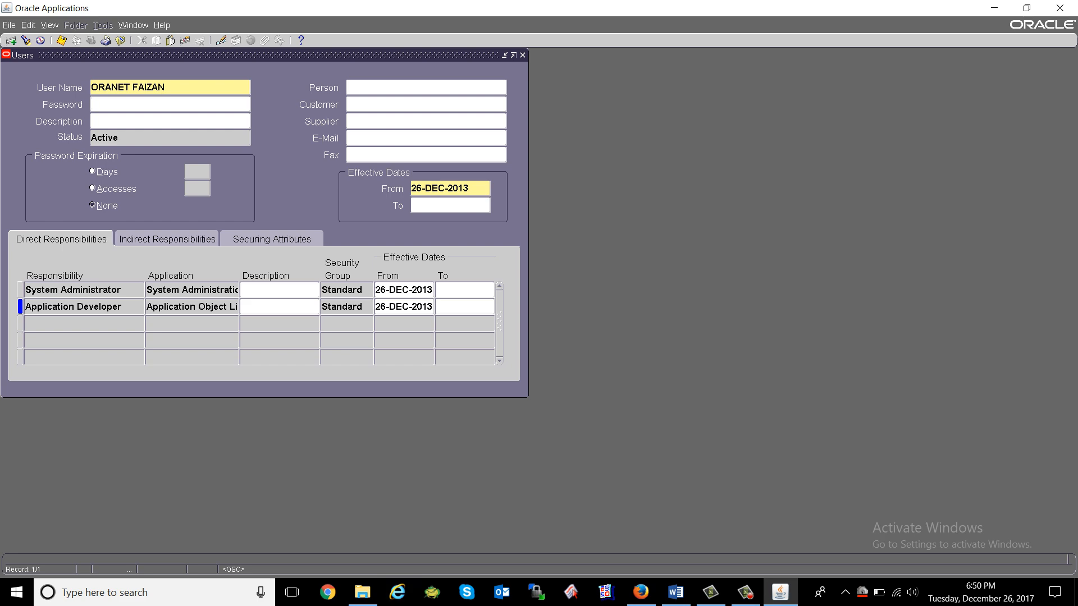
click(640, 593)
Open the E-Business Suite login page in a new browser window and go to Login Assistance.
click(76, 27)
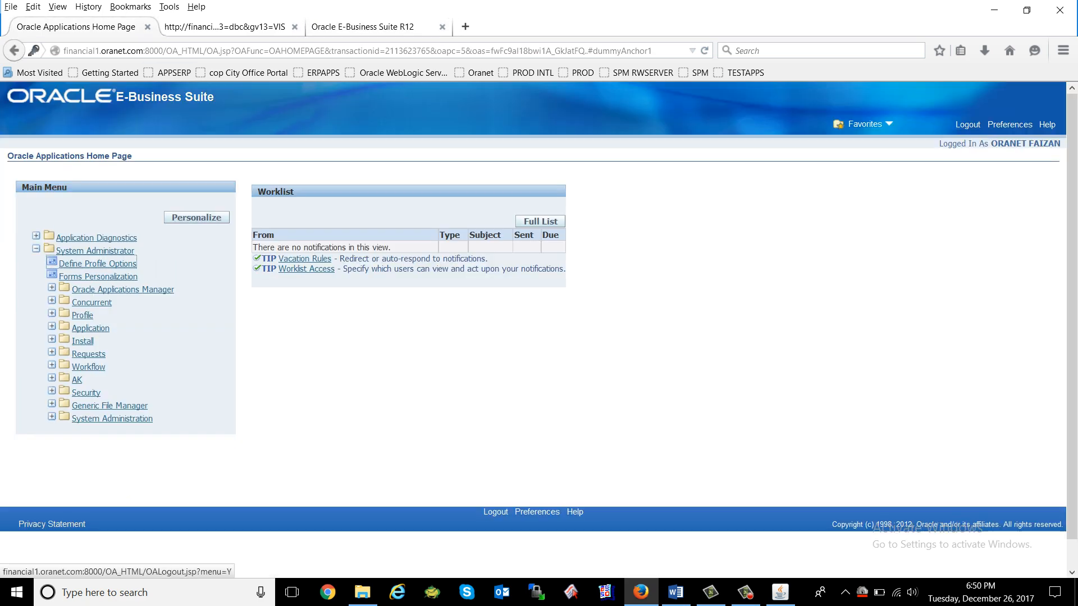
click(11, 7)
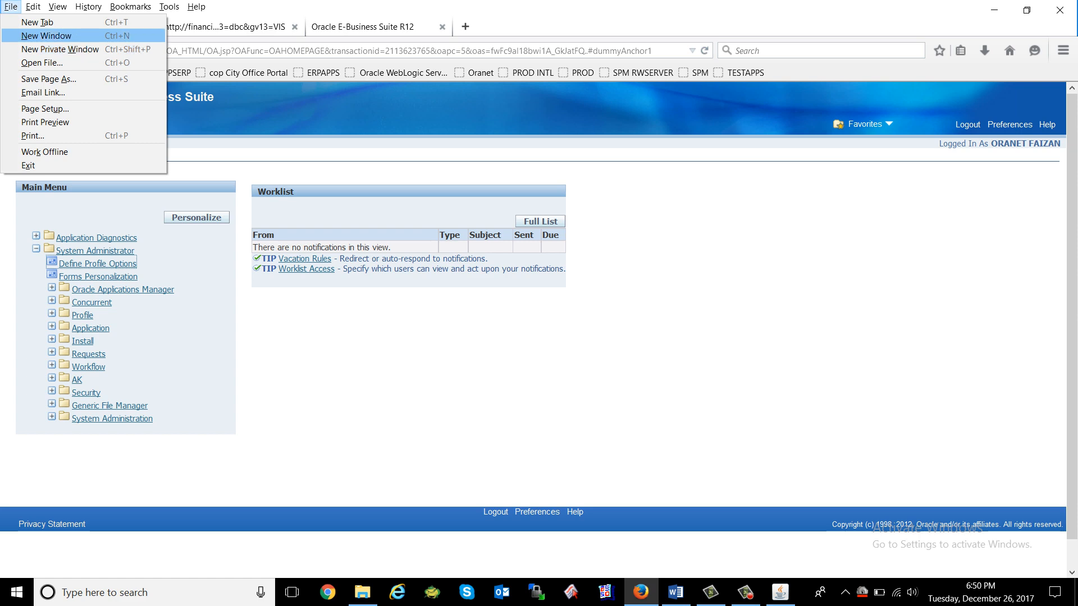
click(46, 35)
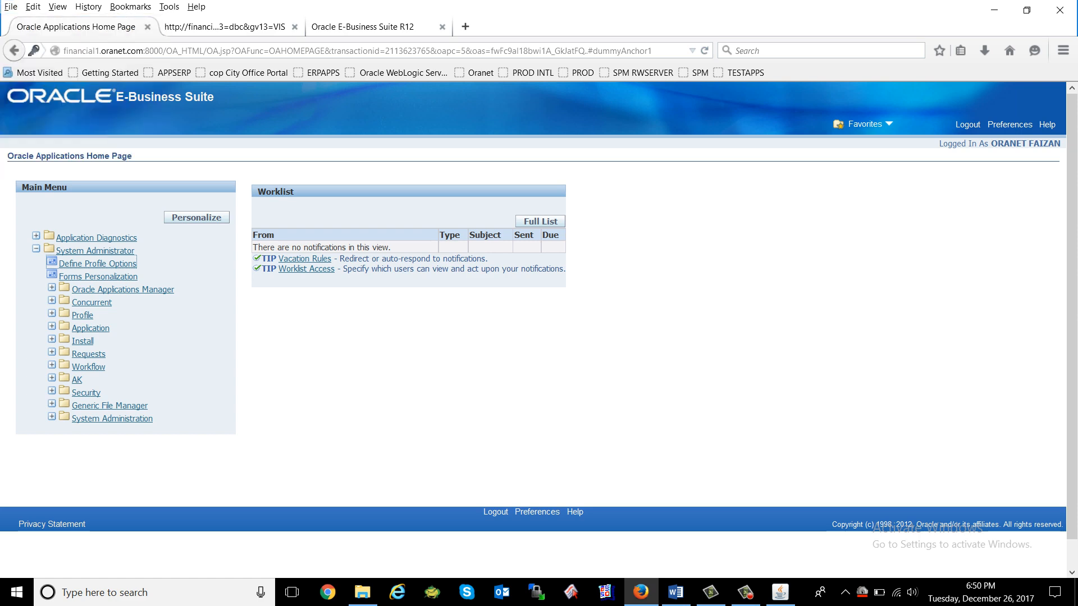
click(480, 73)
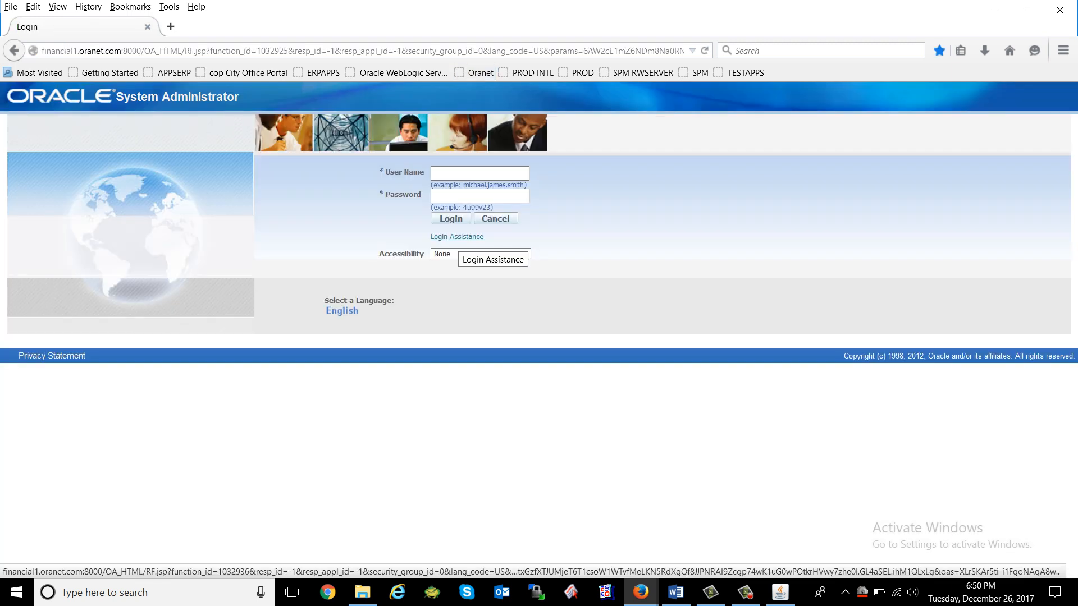
click(457, 236)
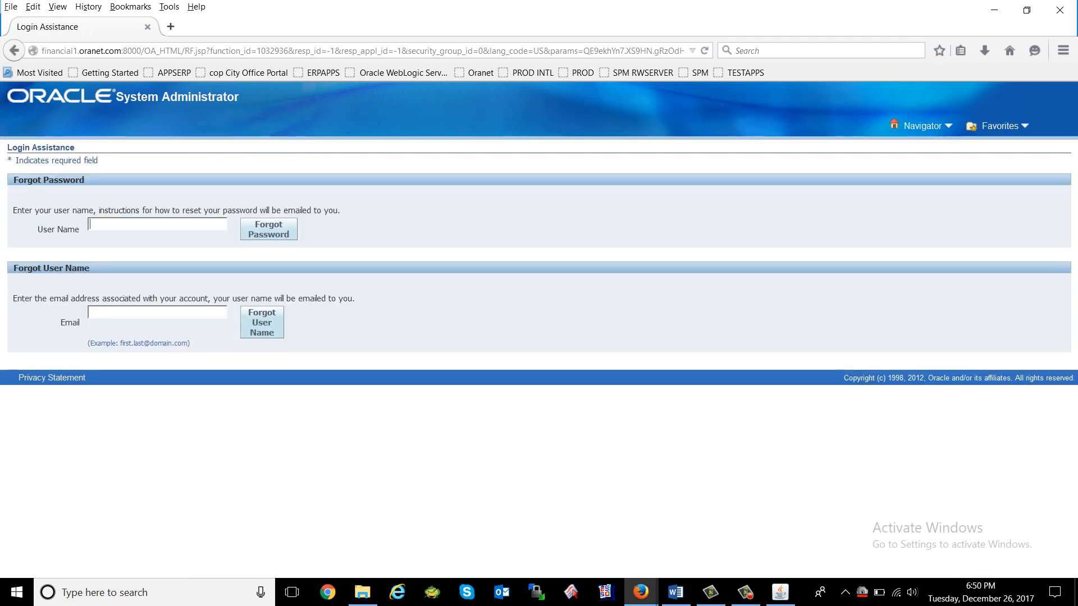
Submit a forgot-password request for the new user's name, then return to the Users form.
text(oranet faizan)
key(Tab)
key(Tab)
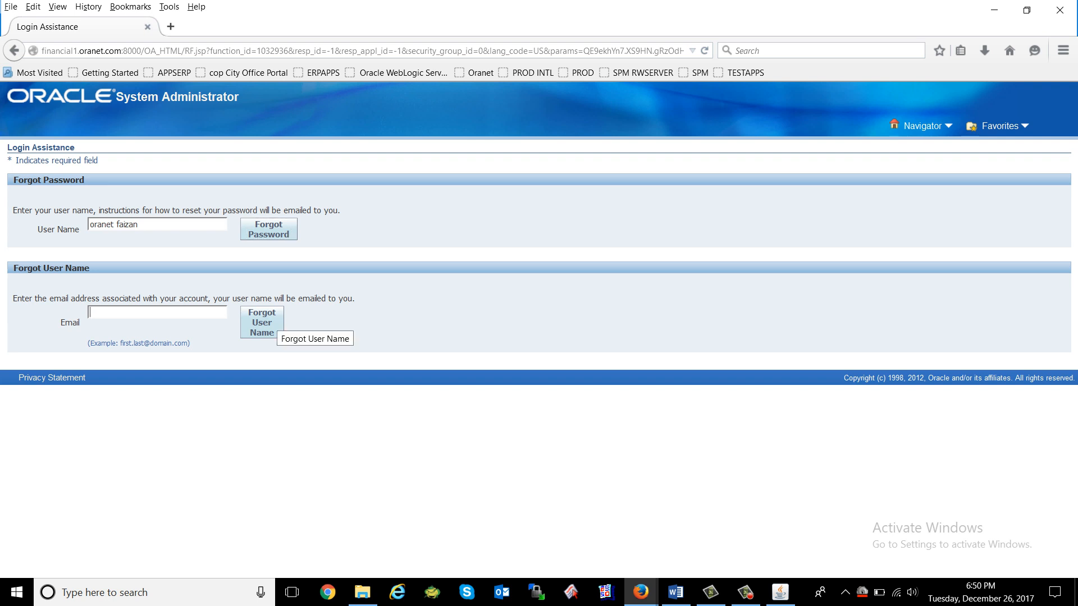
key(Return)
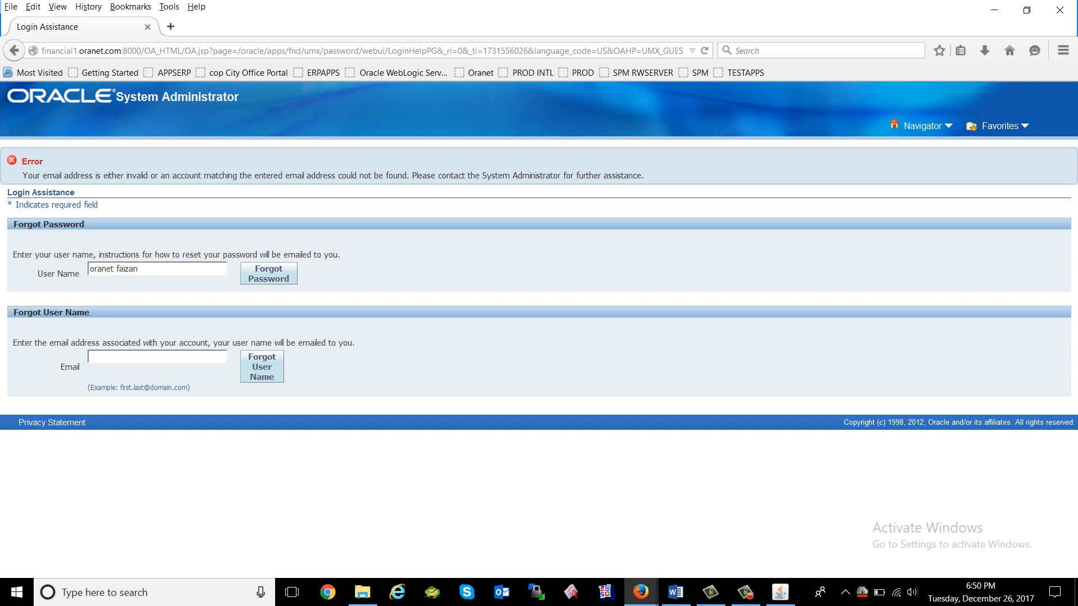
click(780, 592)
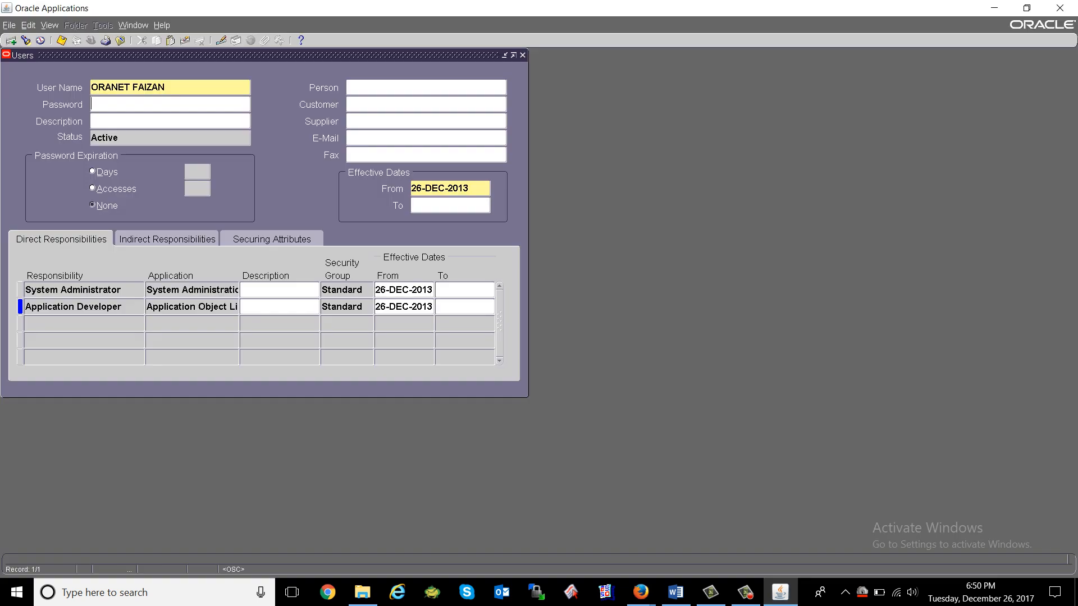
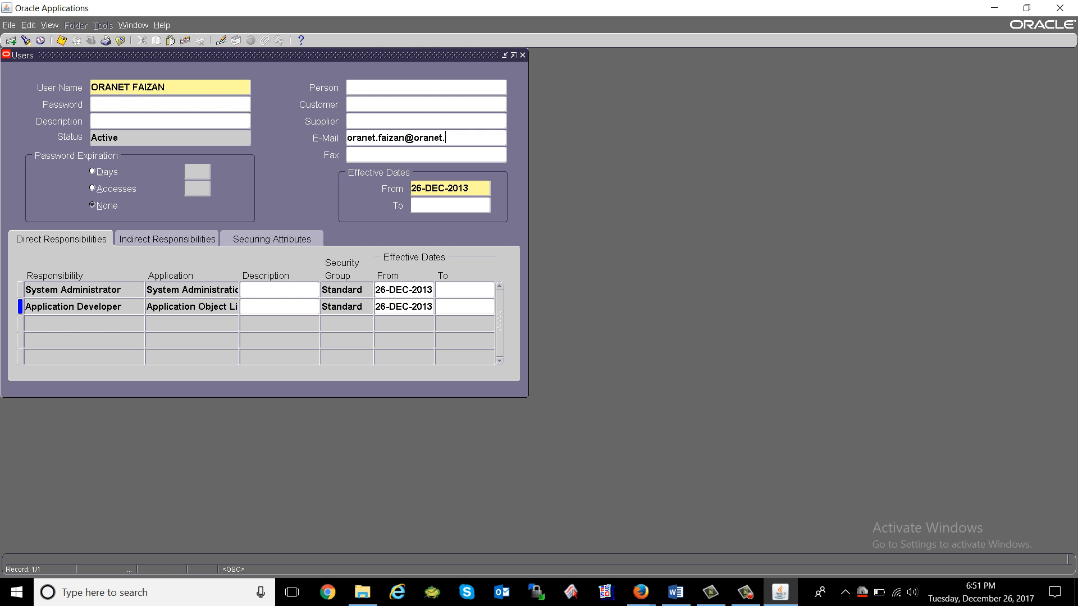
Enter the user's e-mail address in the E-Mail field and save the record.
key(ctrl+s)
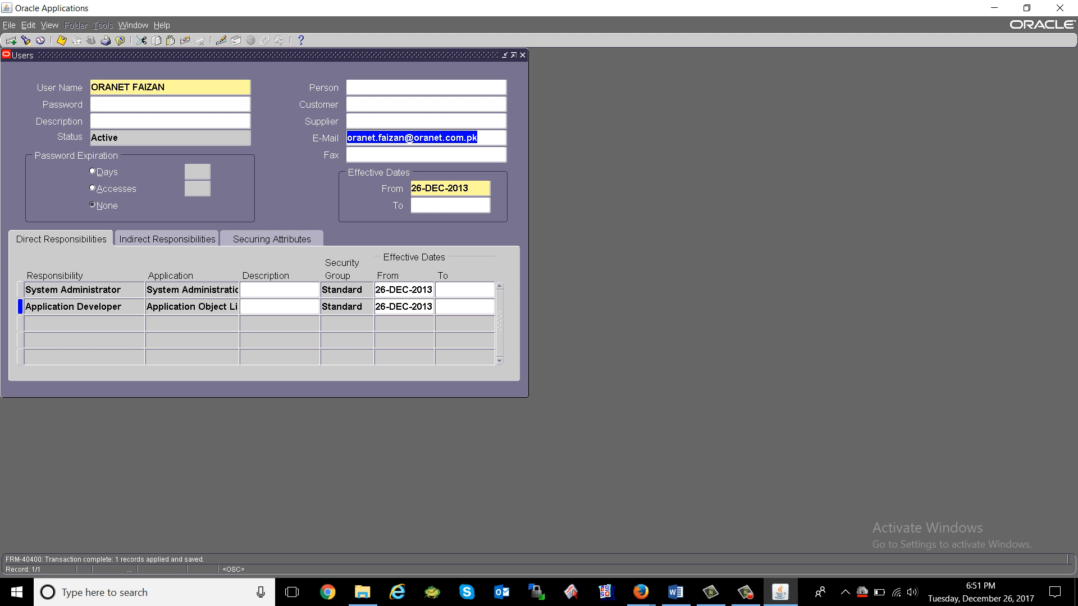
Clear the user's e-mail address from the E-Mail field.
click(422, 87)
double_click(416, 138)
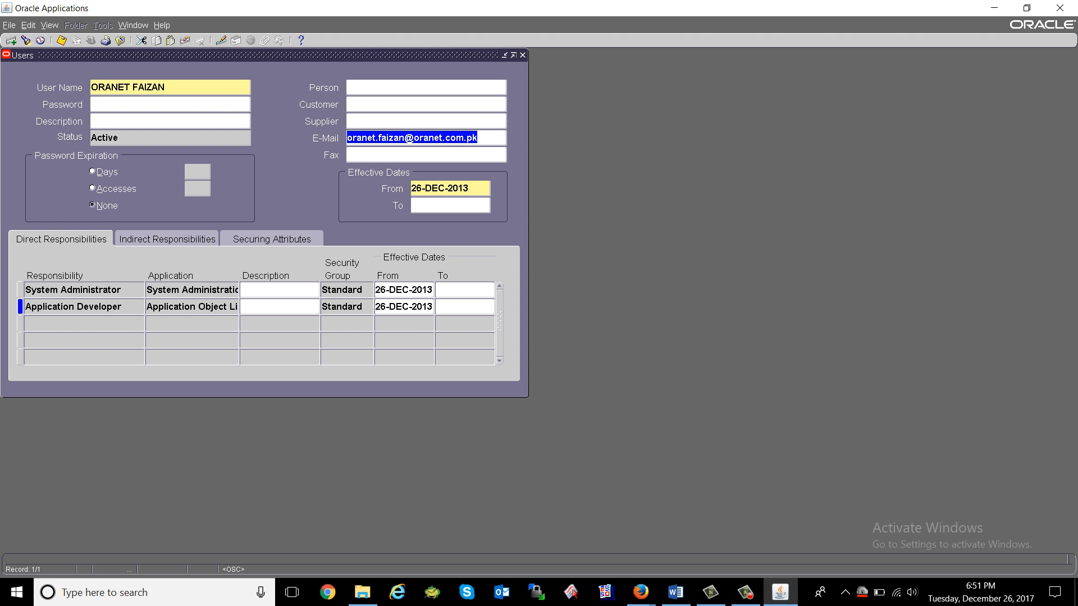
key(Delete)
key(Tab)
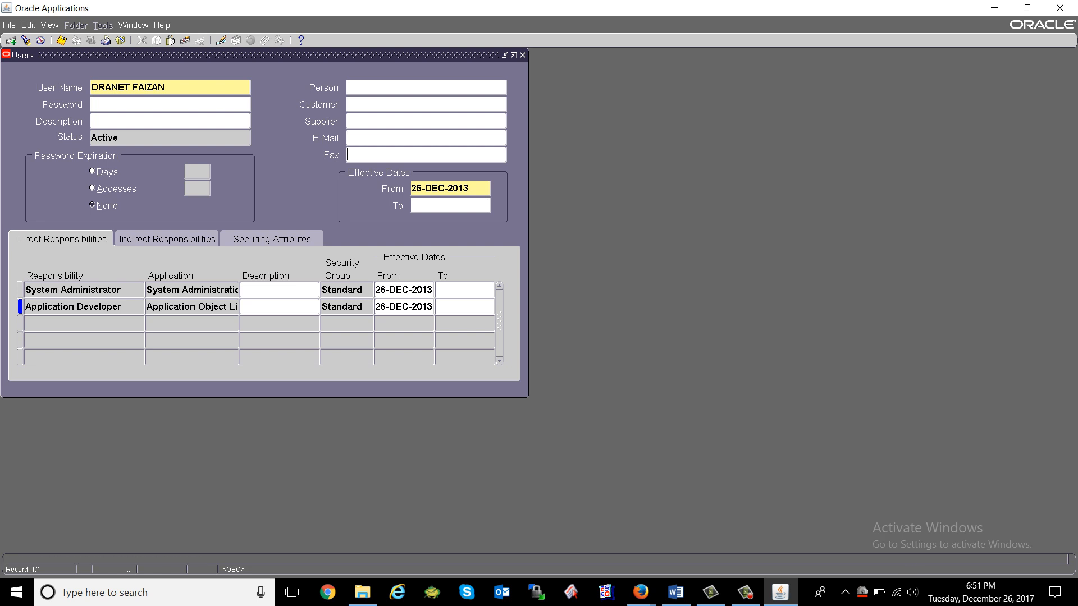
Set the password to expire after 30 days and save the user.
click(426, 87)
click(170, 121)
click(94, 172)
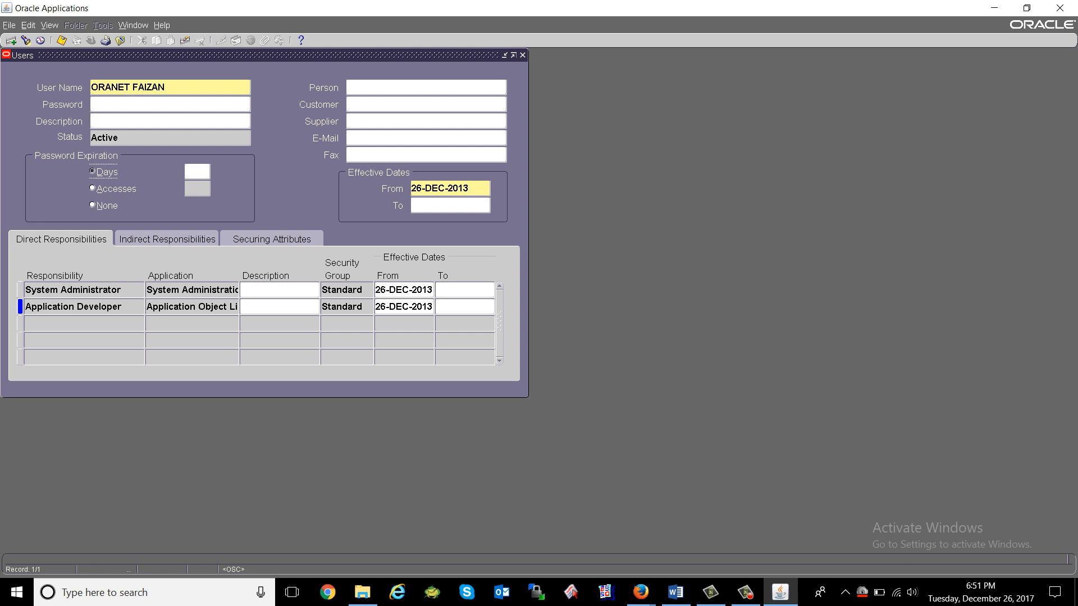
key(Tab)
text(30)
key(Tab)
key(ctrl+s)
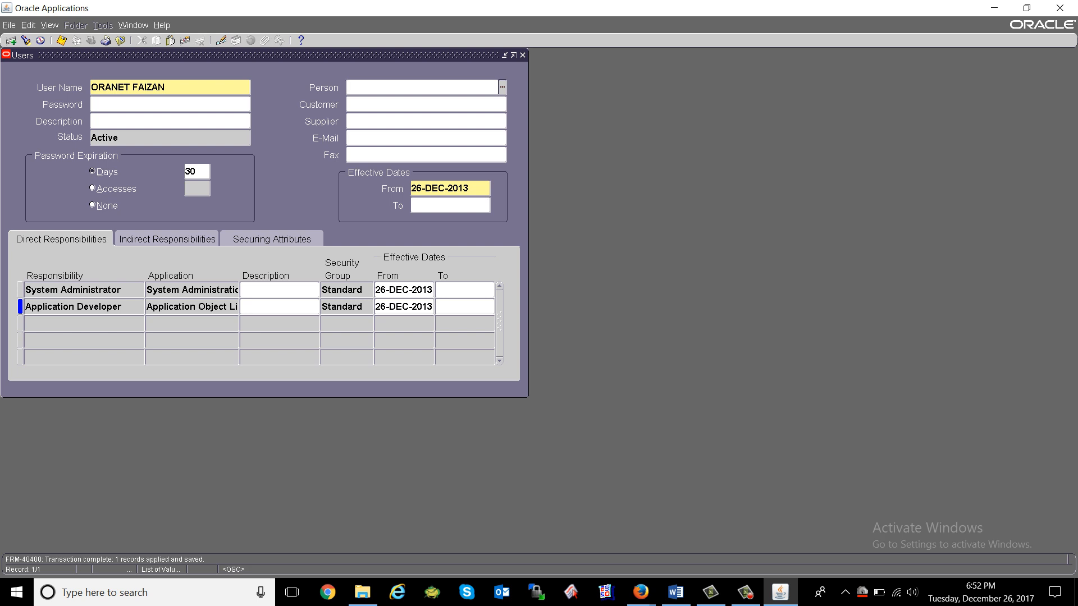
Switch password expiration to 30 accesses and save the user.
click(93, 188)
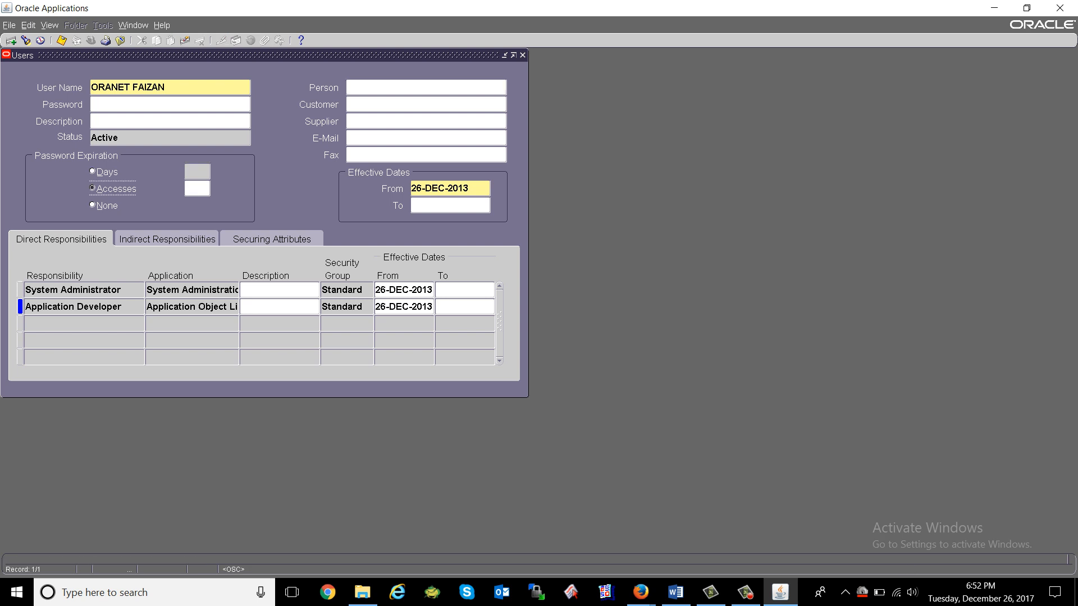
click(197, 189)
text(30)
key(Tab)
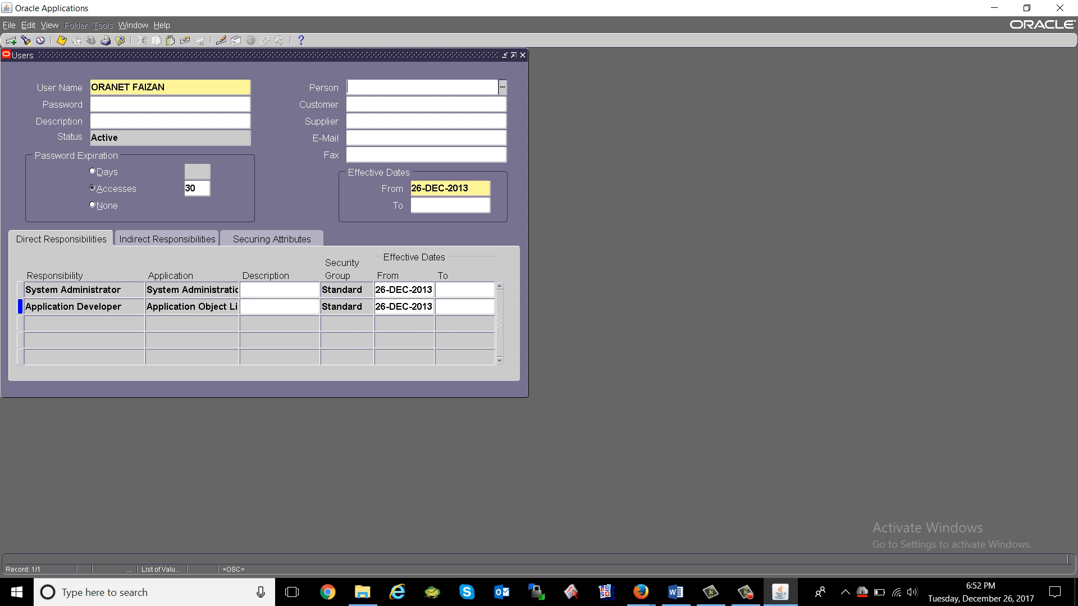
key(ctrl+s)
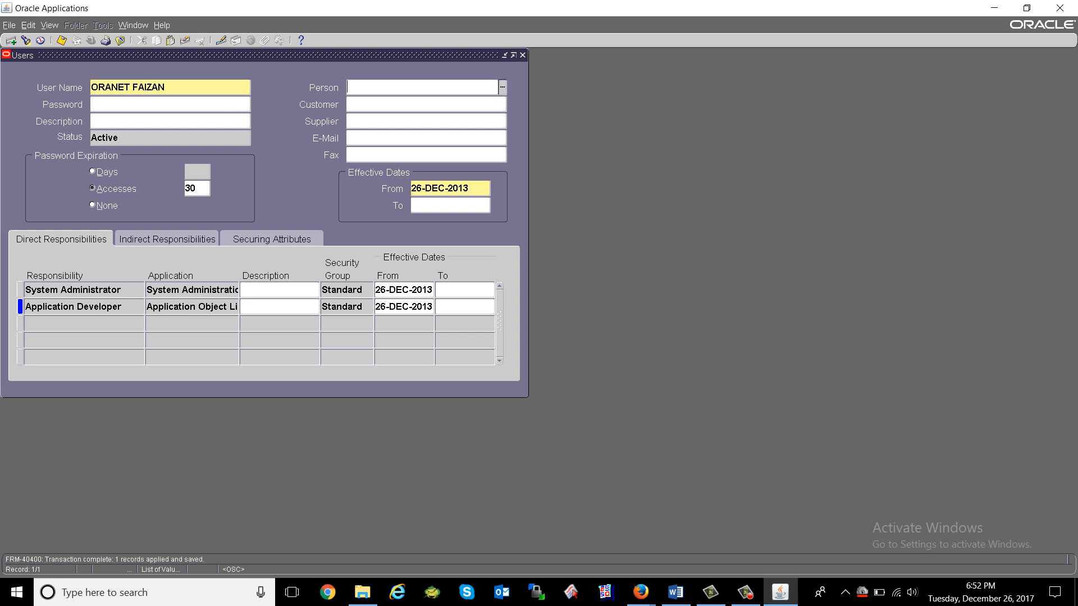
Search Chrome for 'access in users in ooracle apps' and read the Users Window password expiration section.
click(327, 593)
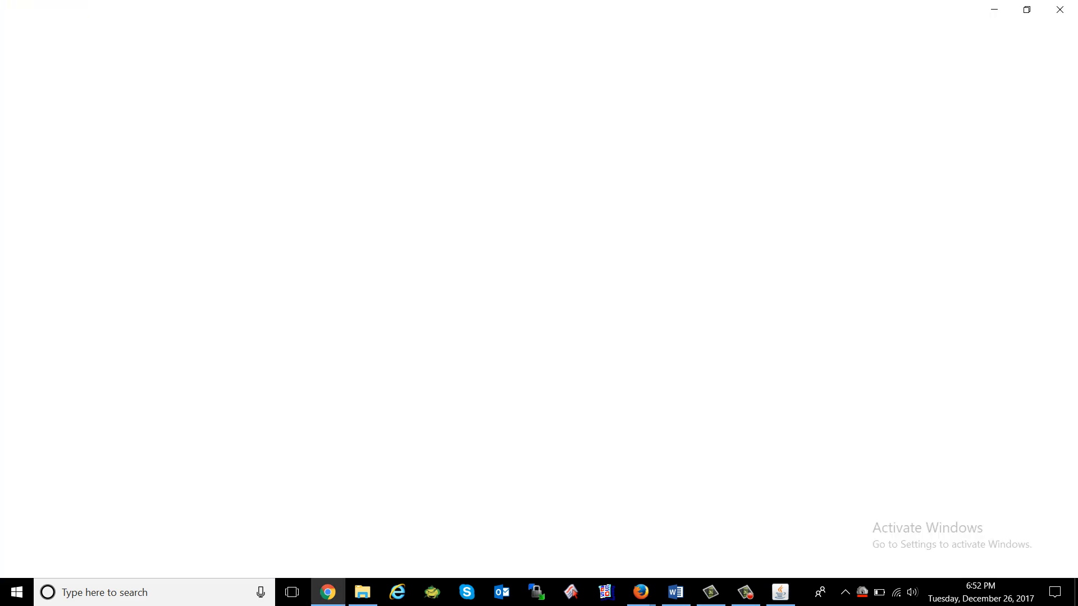
text(access)
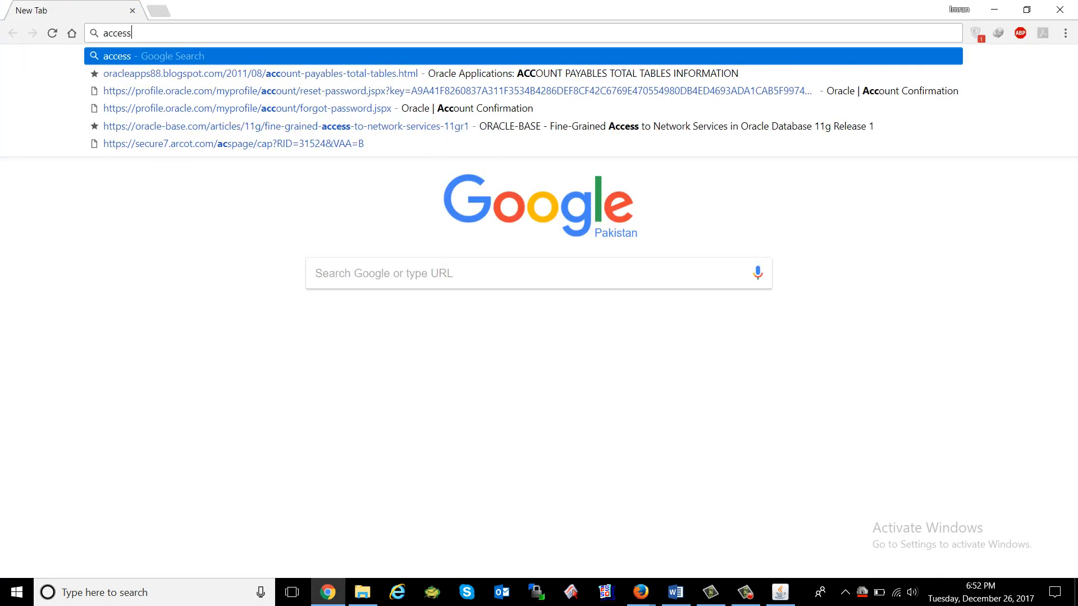
text( in users i)
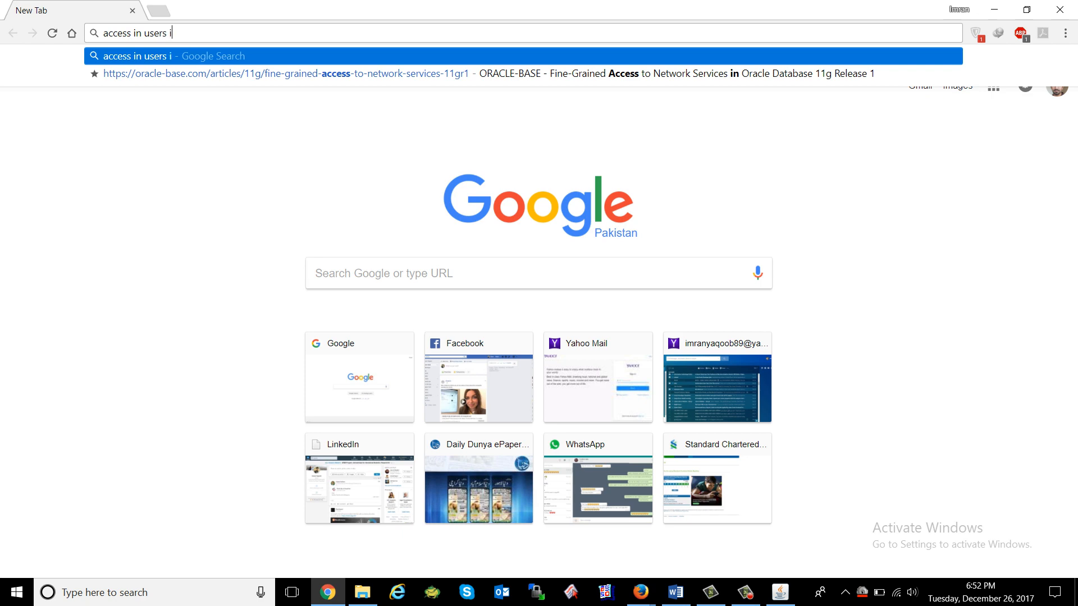
text(n ooracle apps)
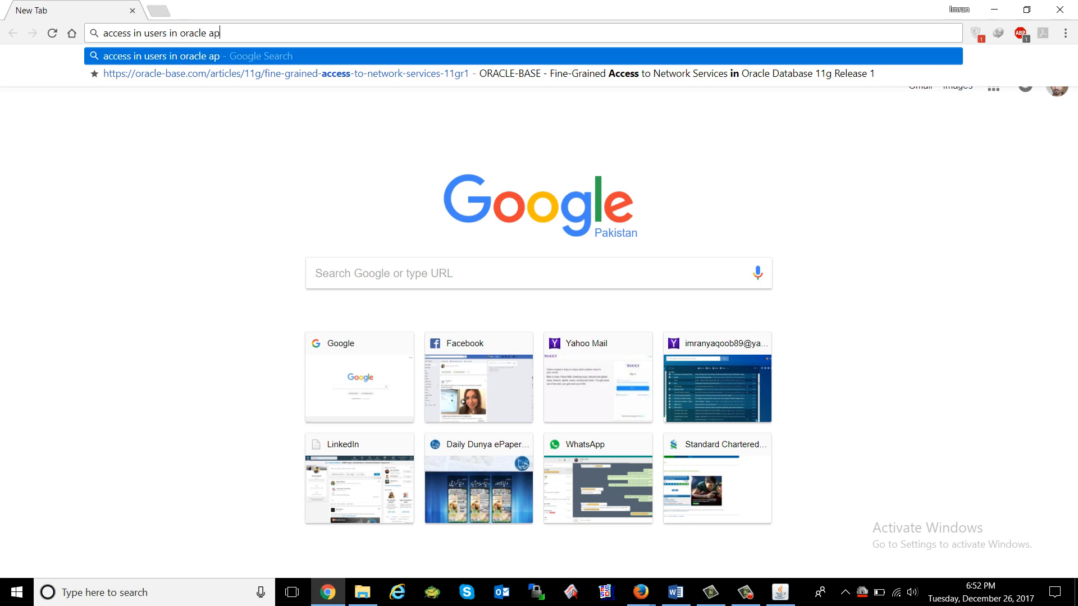
key(Return)
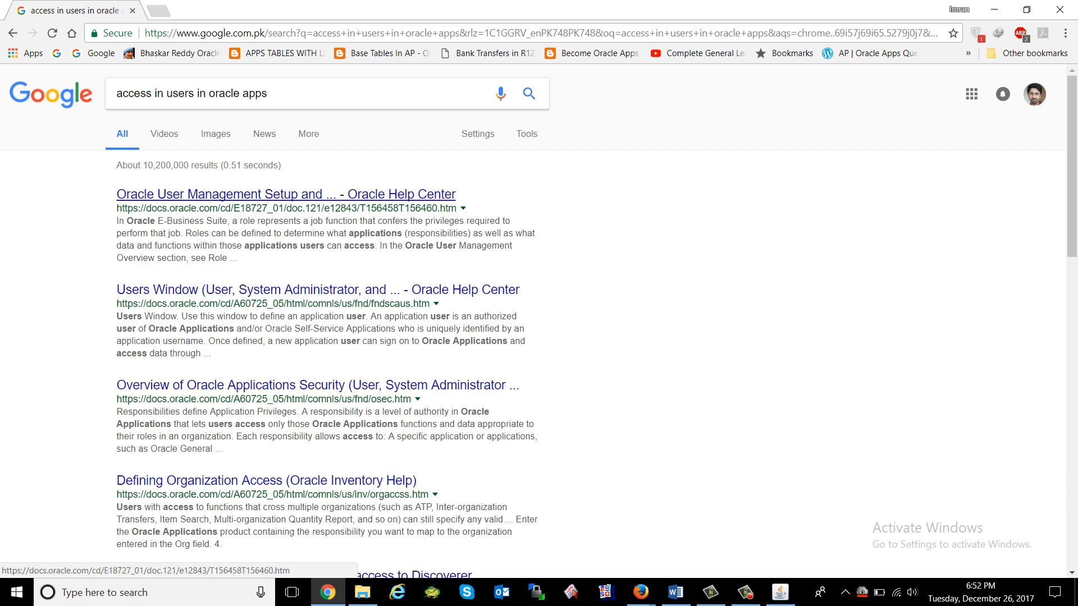
click(286, 290)
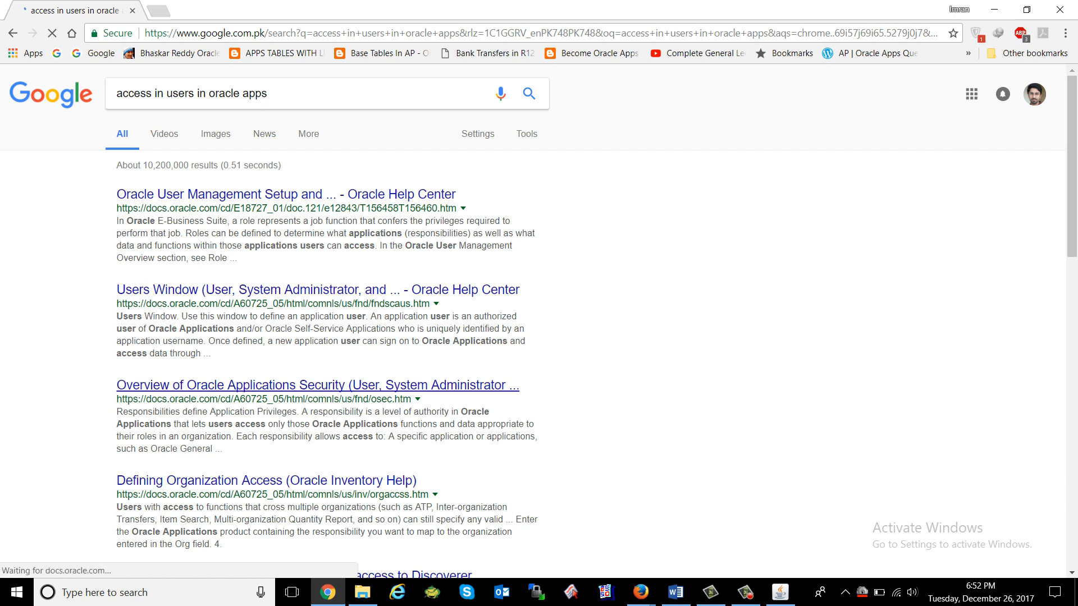
scroll(539, 320, down, 1)
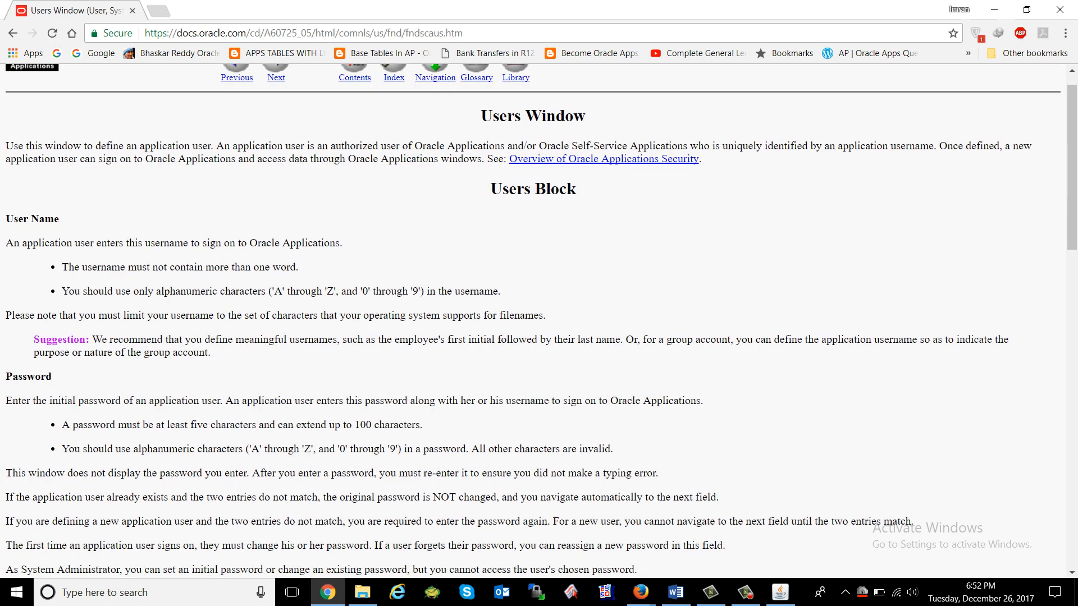
scroll(539, 320, down, 8)
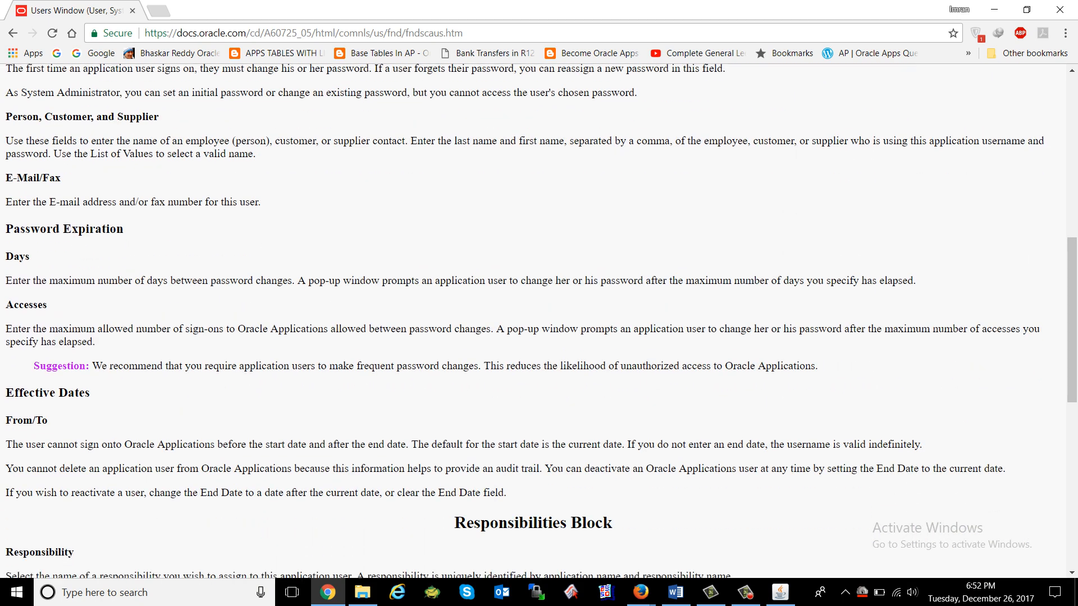
scroll(539, 320, down, 1)
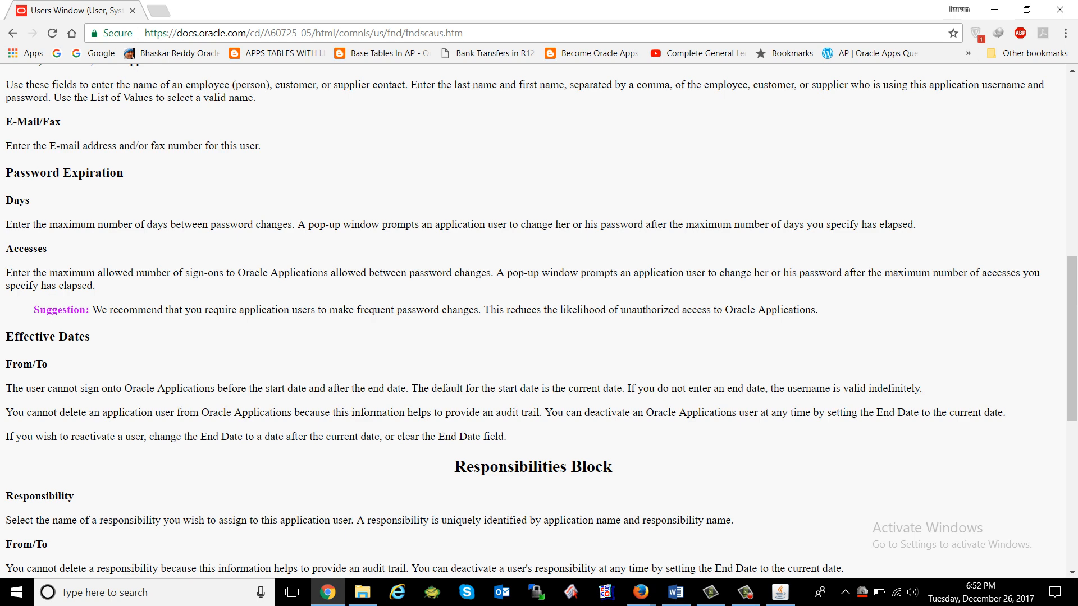
key(alt+Tab)
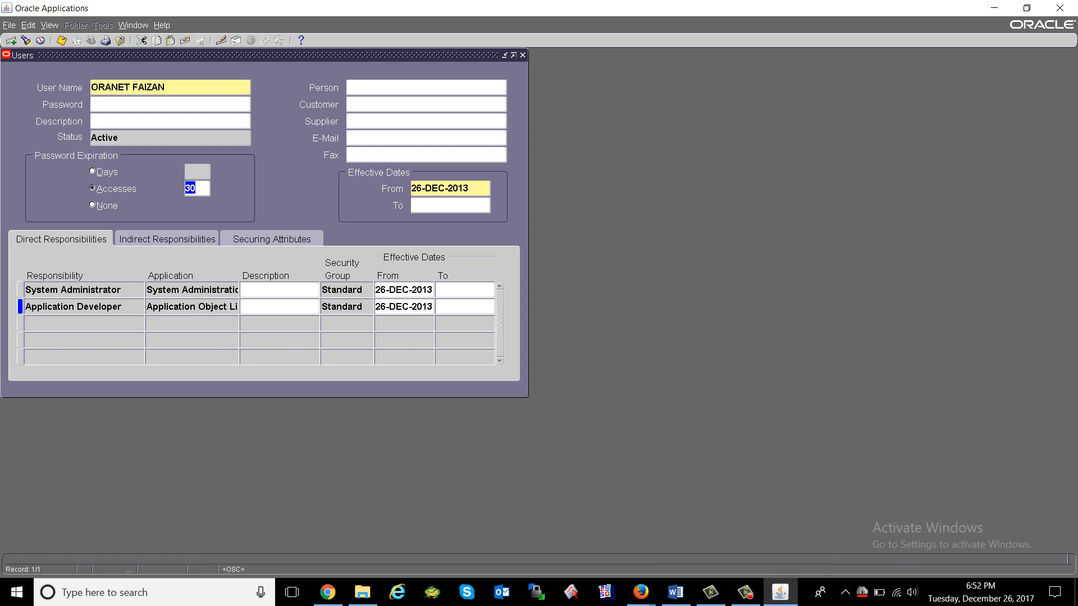
Change the accesses limit to 3 and save, then set password expiration to None and save.
key(Right)
key(BackSpace)
key(Tab)
key(ctrl+s)
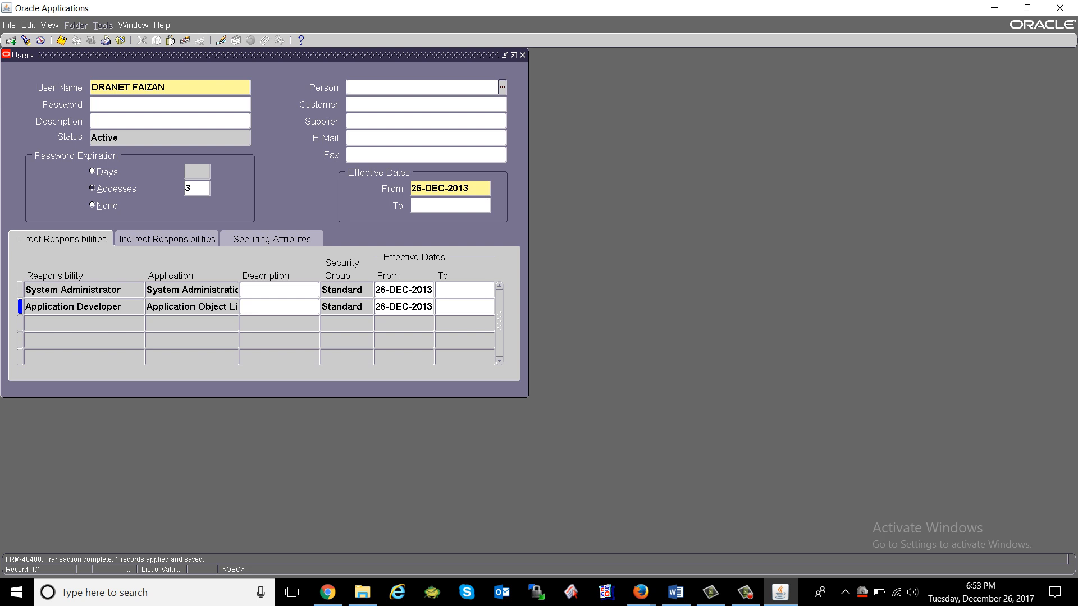
click(92, 171)
click(92, 205)
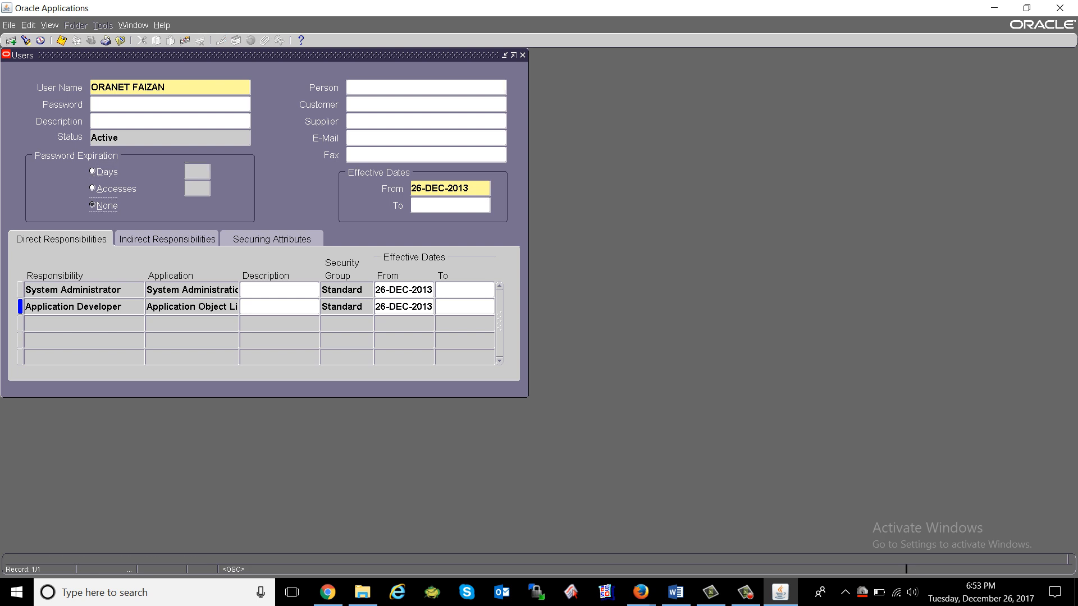
key(ctrl+s)
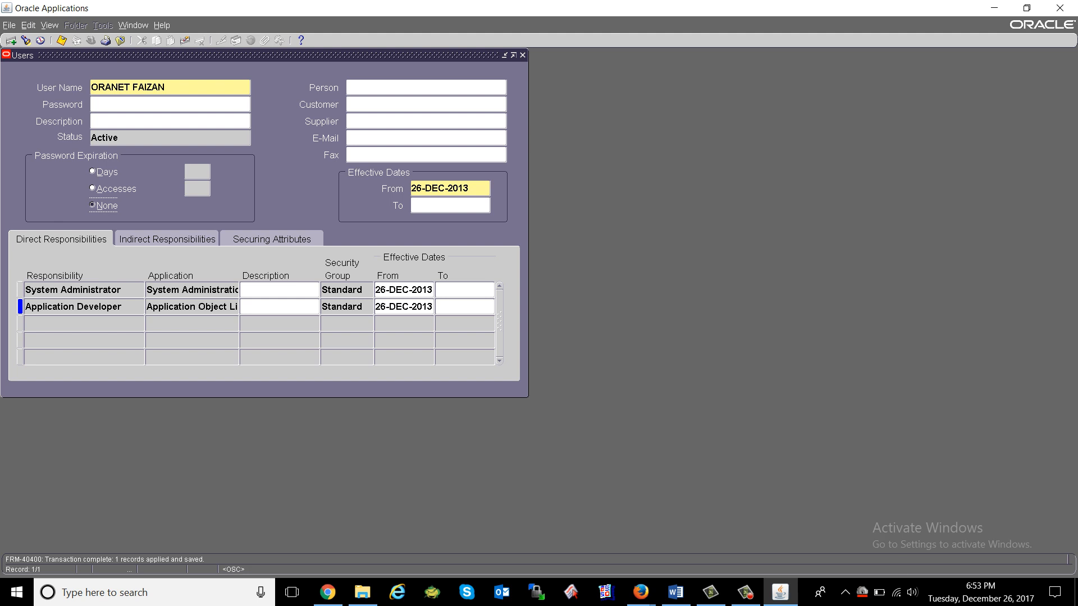
Review the user's direct responsibilities, System Administrator and Application Developer, and the indirect ones.
click(73, 290)
key(Down)
key(Up)
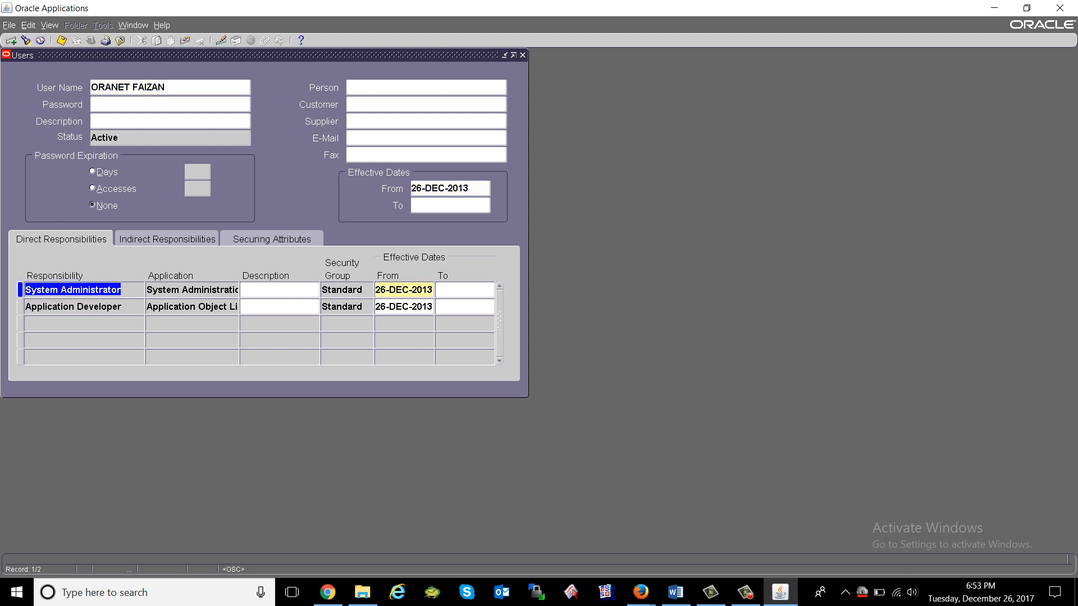
key(Down)
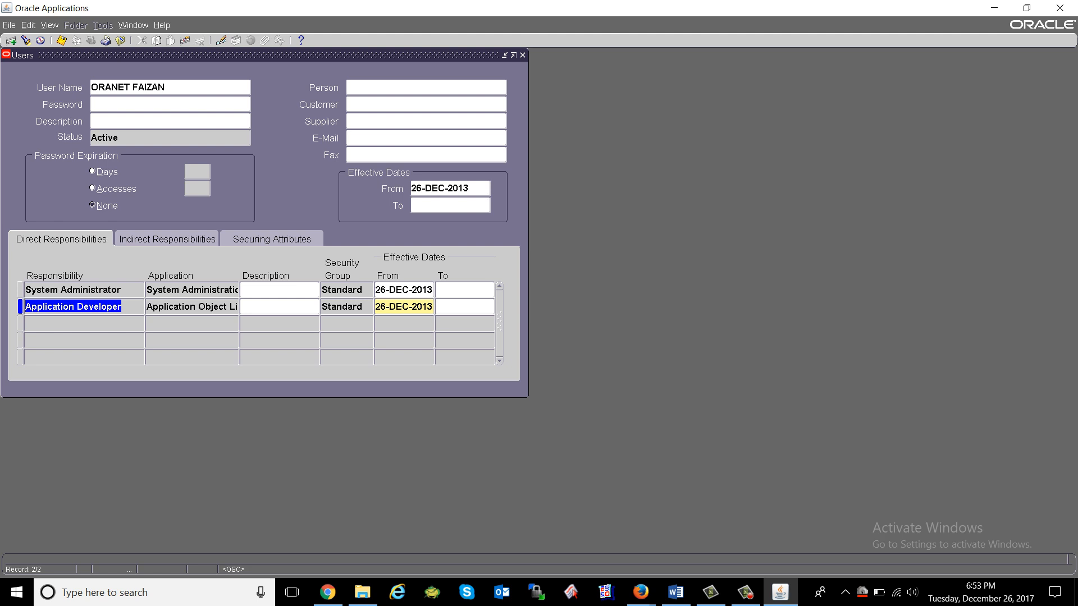
click(167, 239)
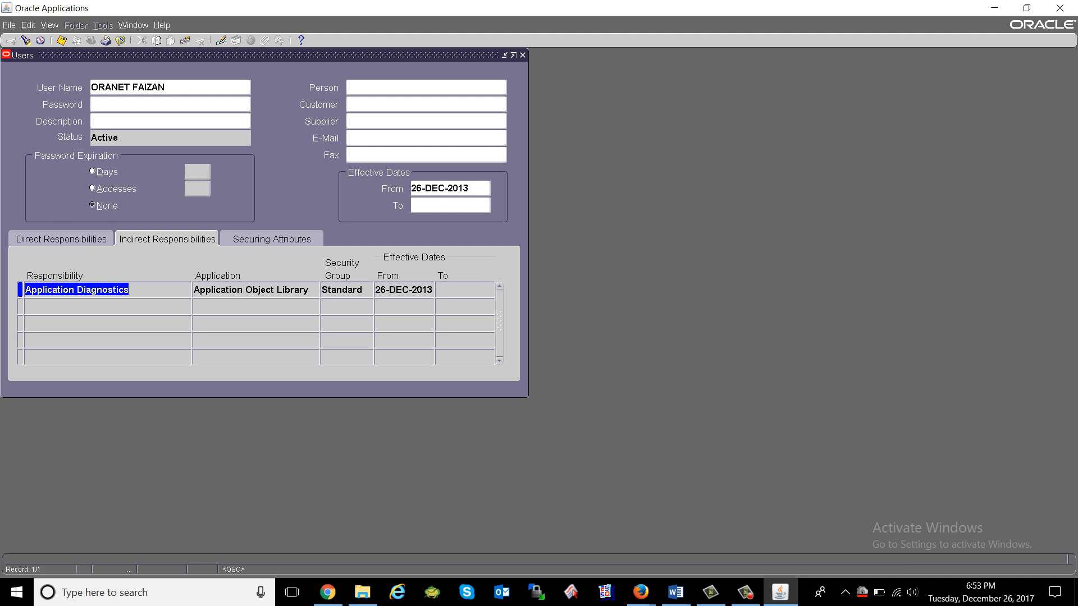
Bring up the Oracle Applications Home Page in Firefox and collapse the System Administrator menu.
click(641, 592)
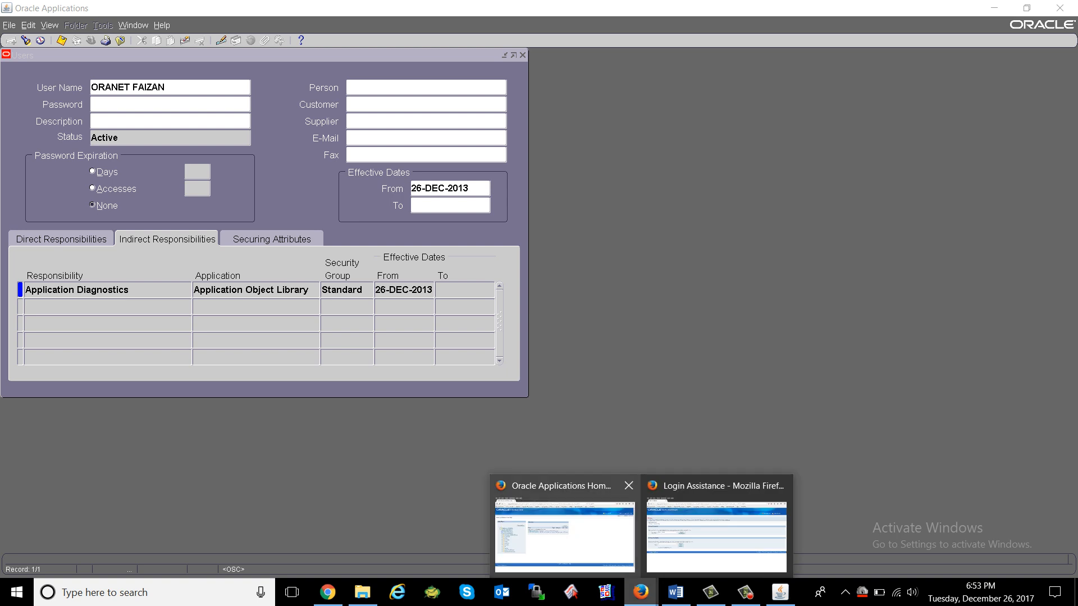
click(564, 533)
click(35, 249)
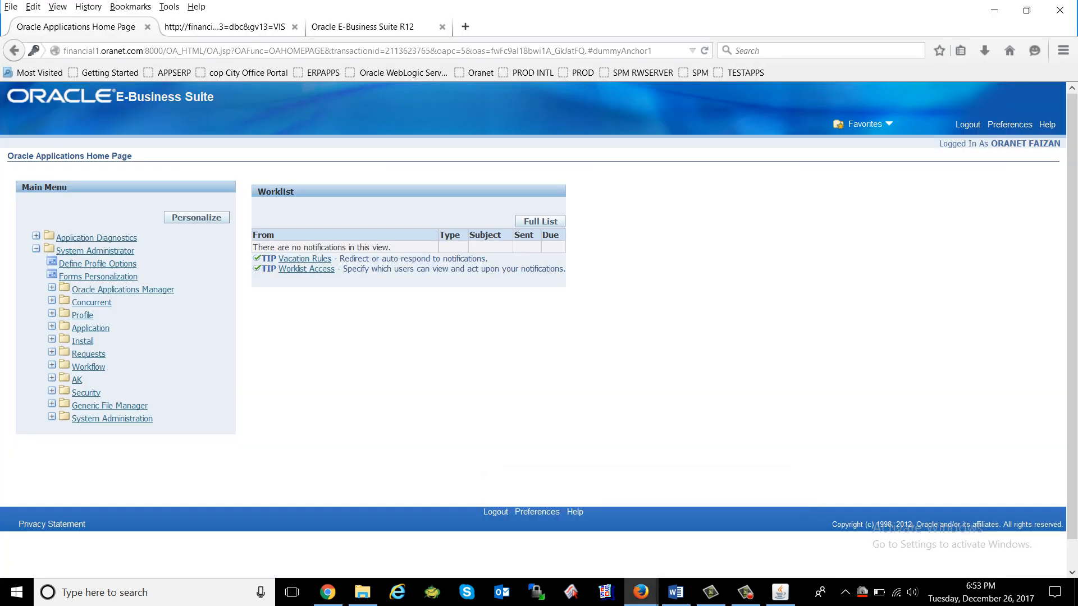
Expand Application Diagnostics, open its Diagnose tests page, then go back to the home page.
click(96, 238)
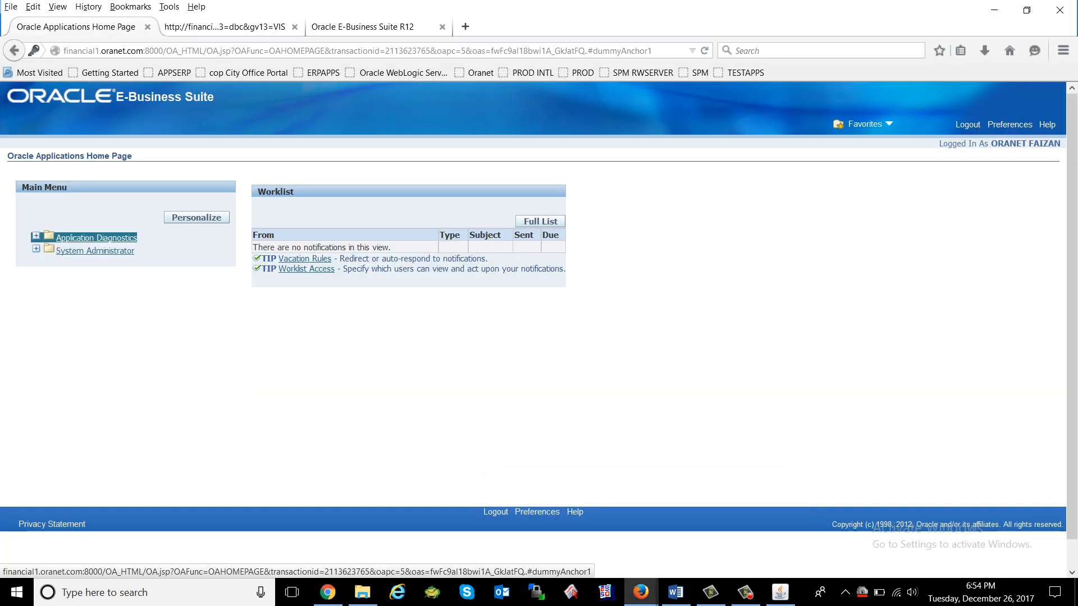
click(96, 238)
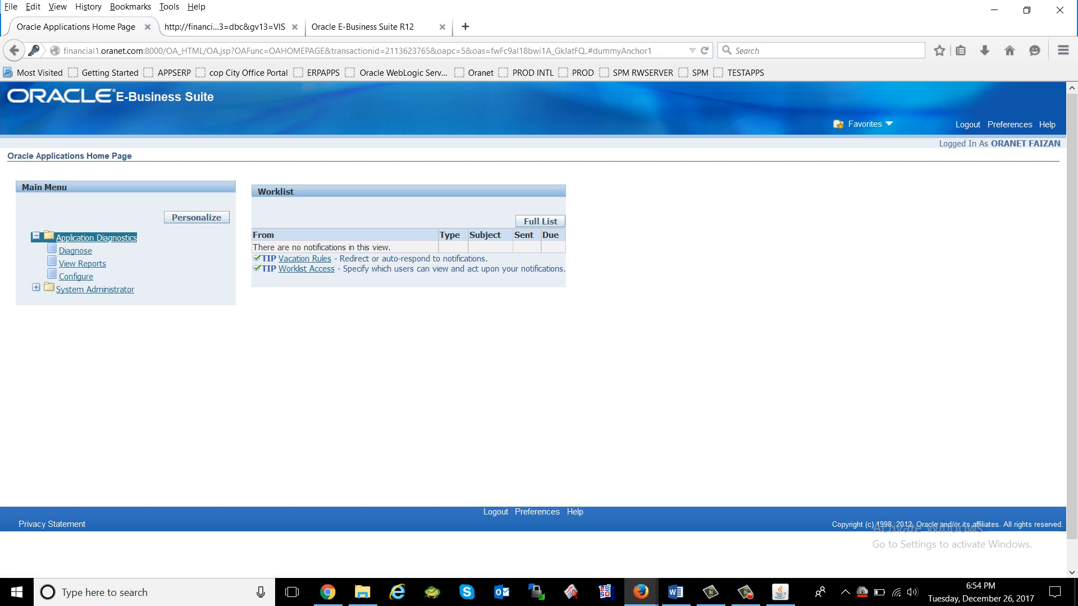
drag(97, 252, 49, 251)
click(137, 267)
click(123, 269)
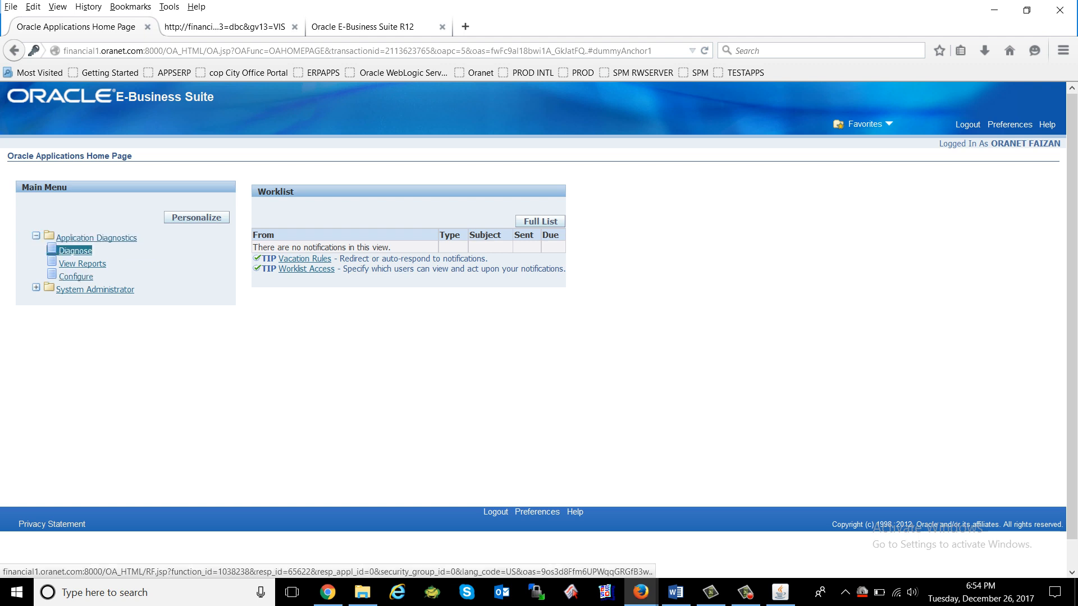
click(75, 251)
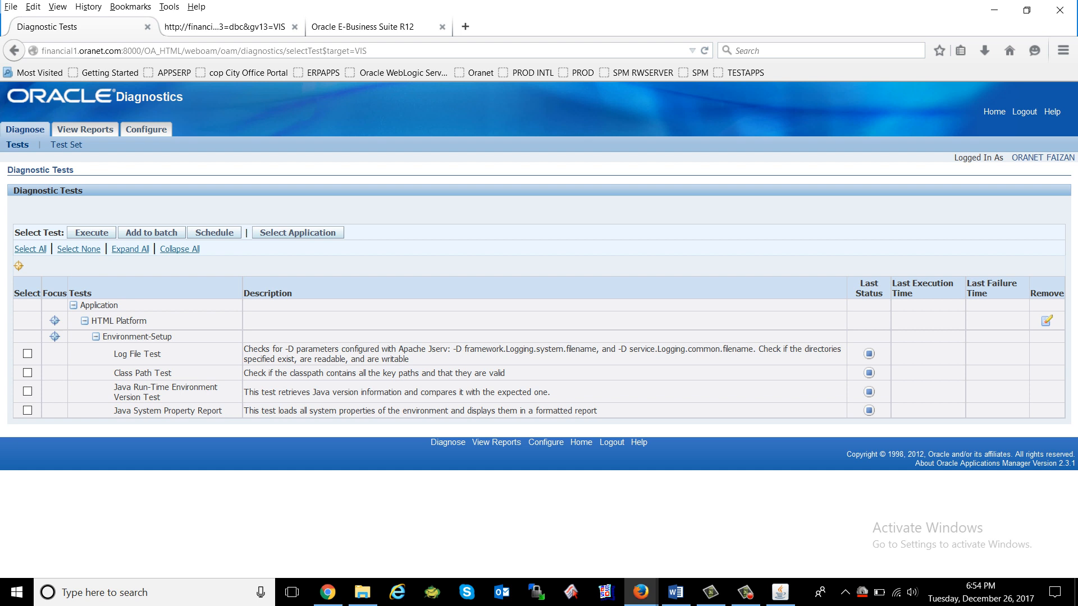
click(15, 51)
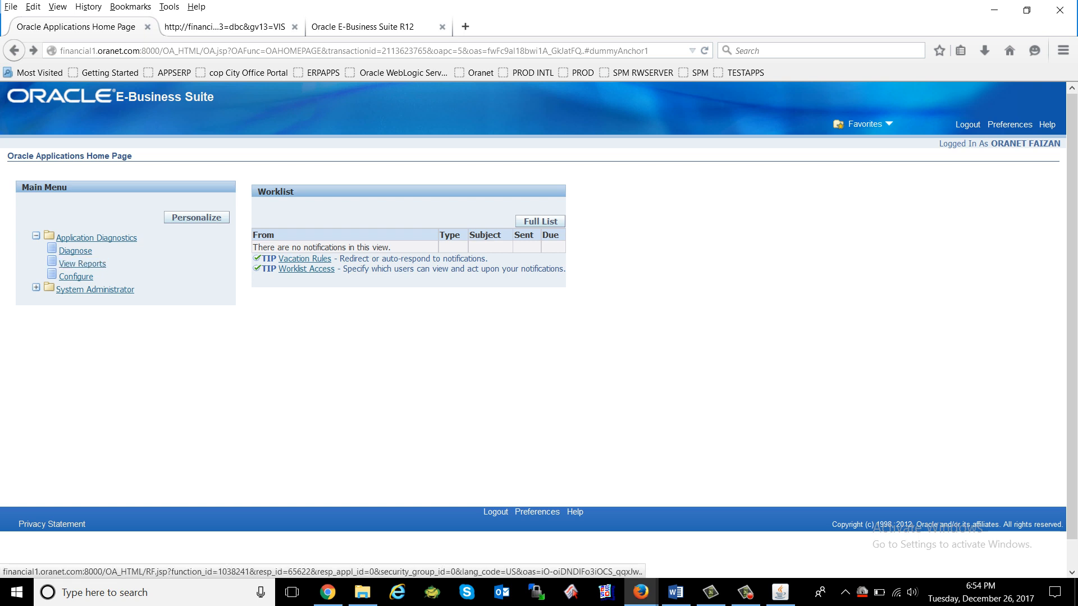
Search the diagnostics View Reports page using % as the request name.
click(83, 263)
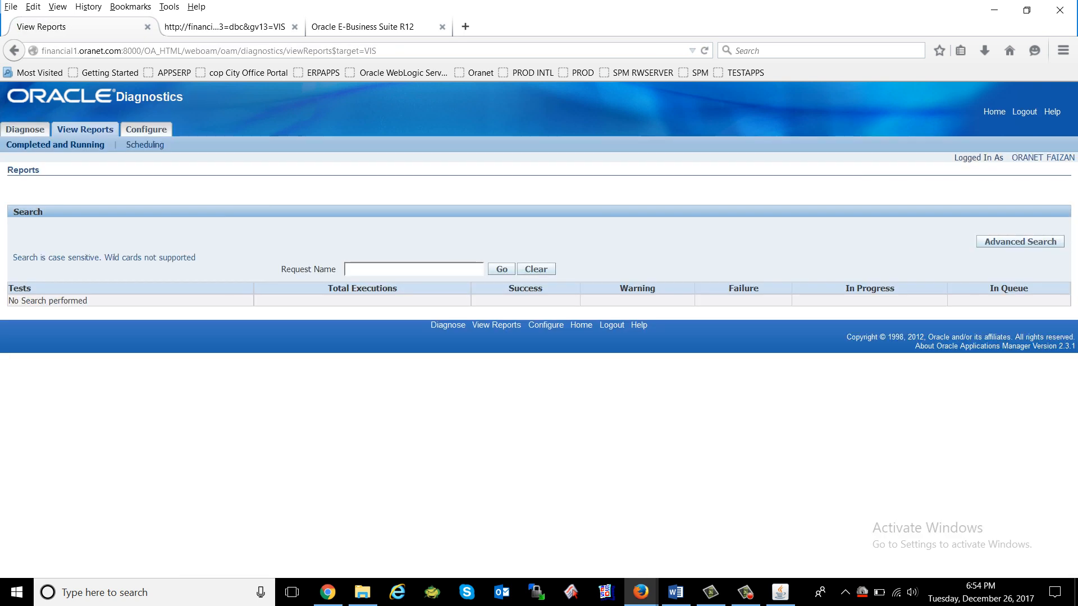
click(501, 269)
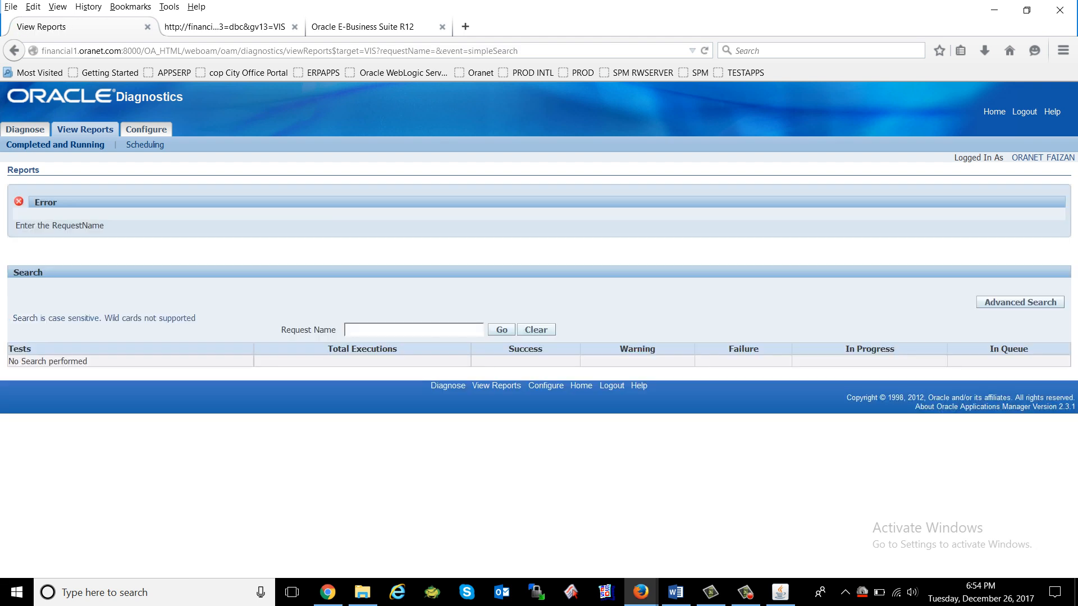
text(%)
click(502, 329)
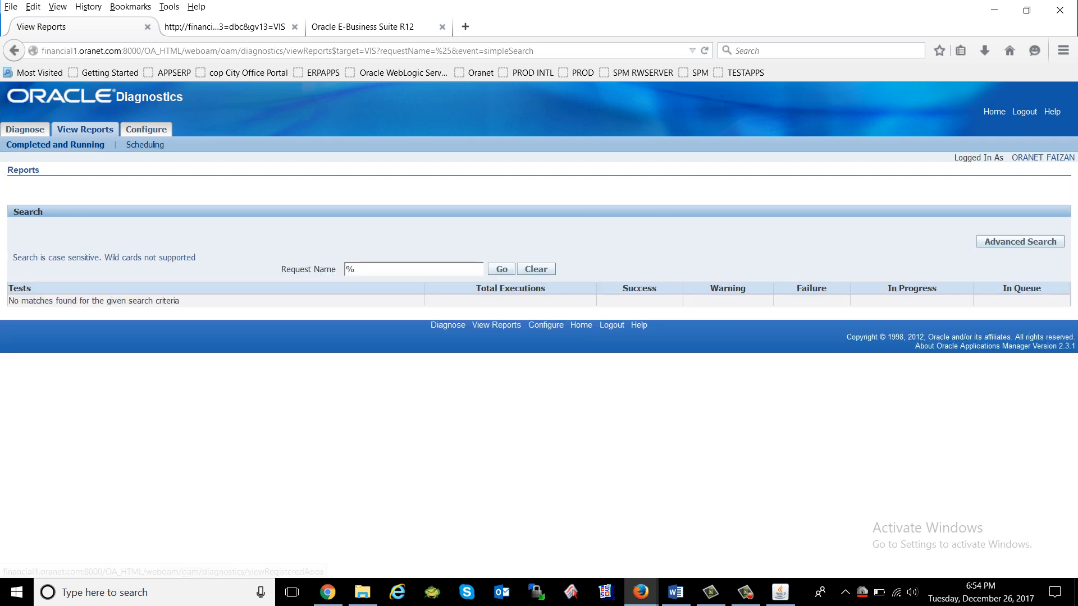
click(14, 50)
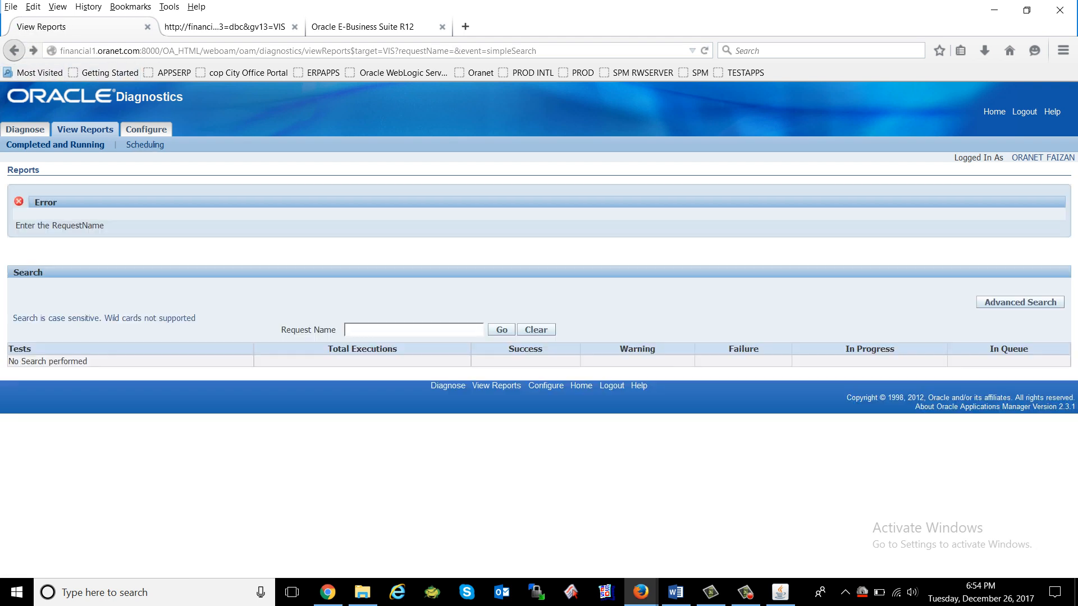
click(14, 50)
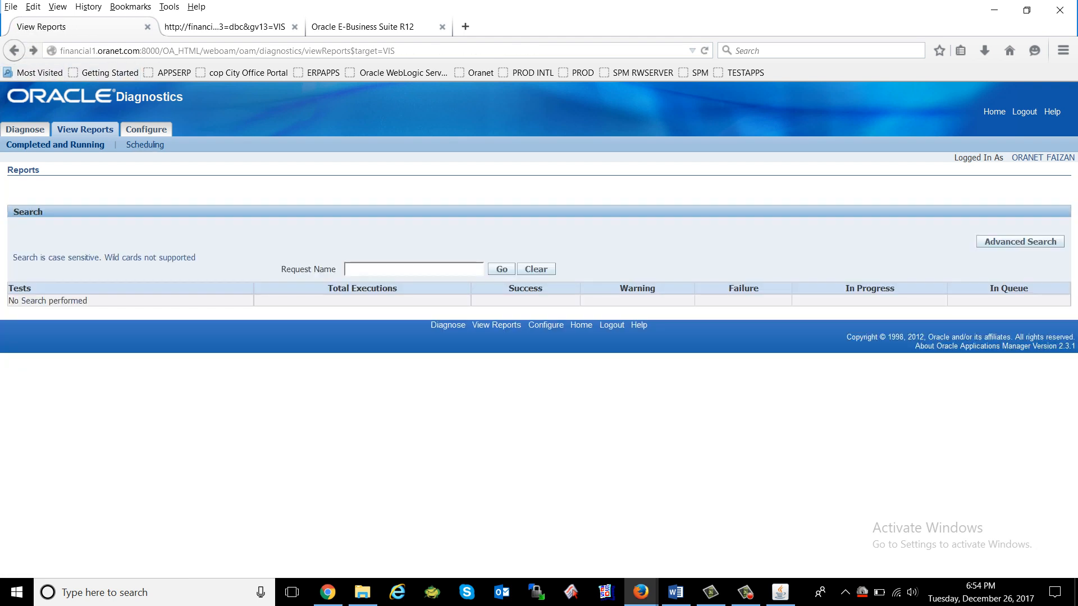
Check the Configure page of registered applications, return home, and switch back to the Users form.
click(994, 111)
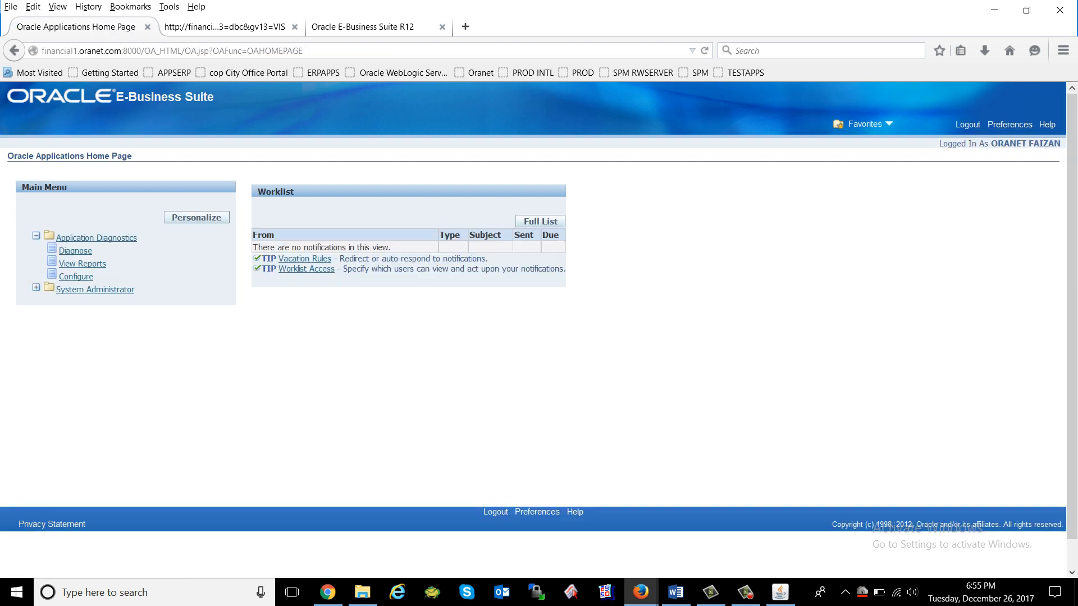
click(76, 276)
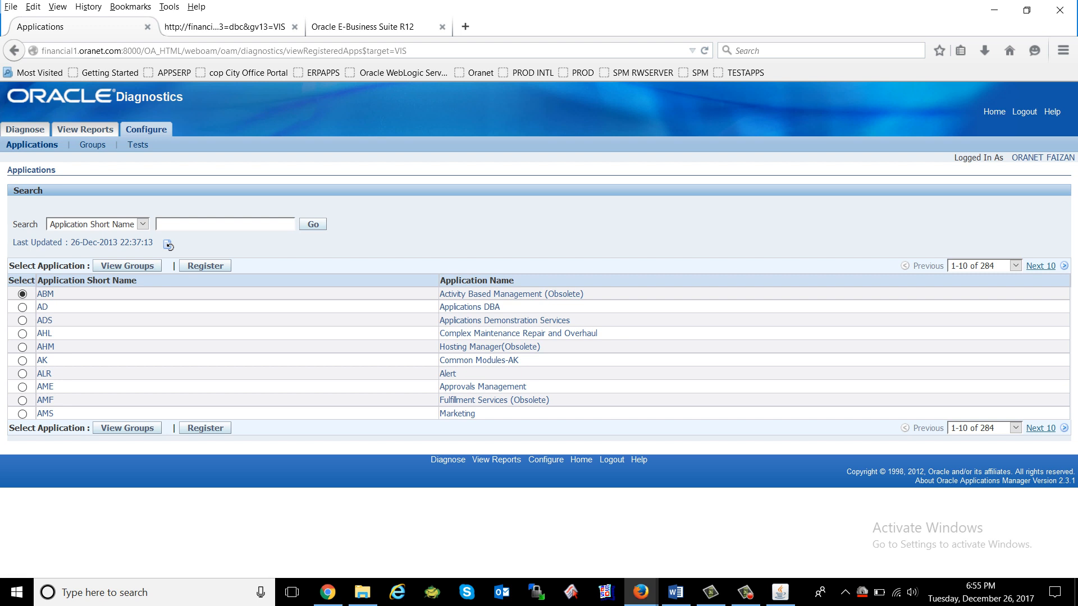
click(994, 112)
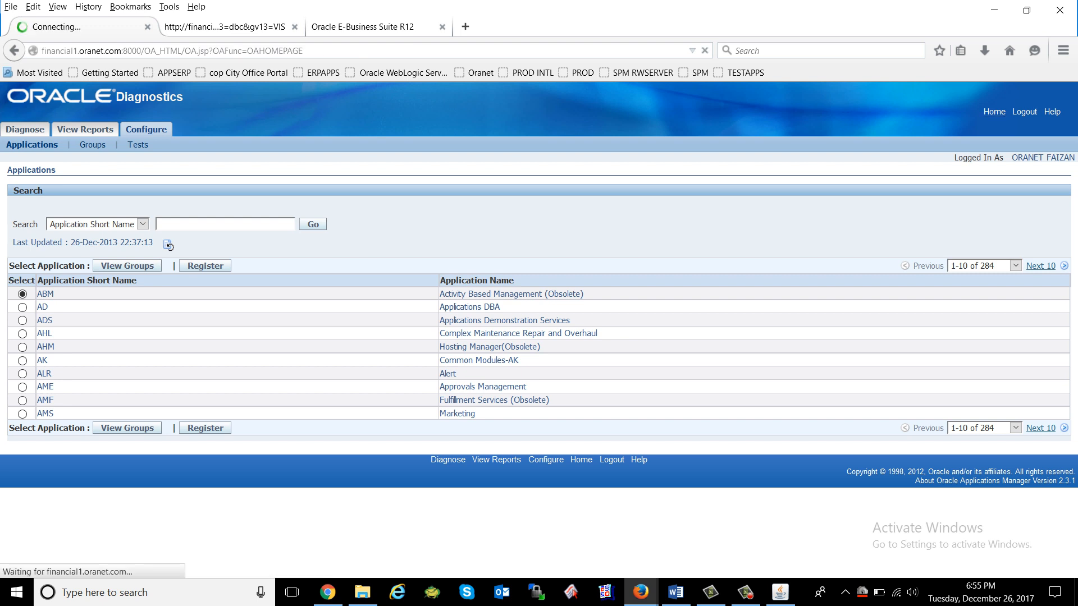
click(780, 592)
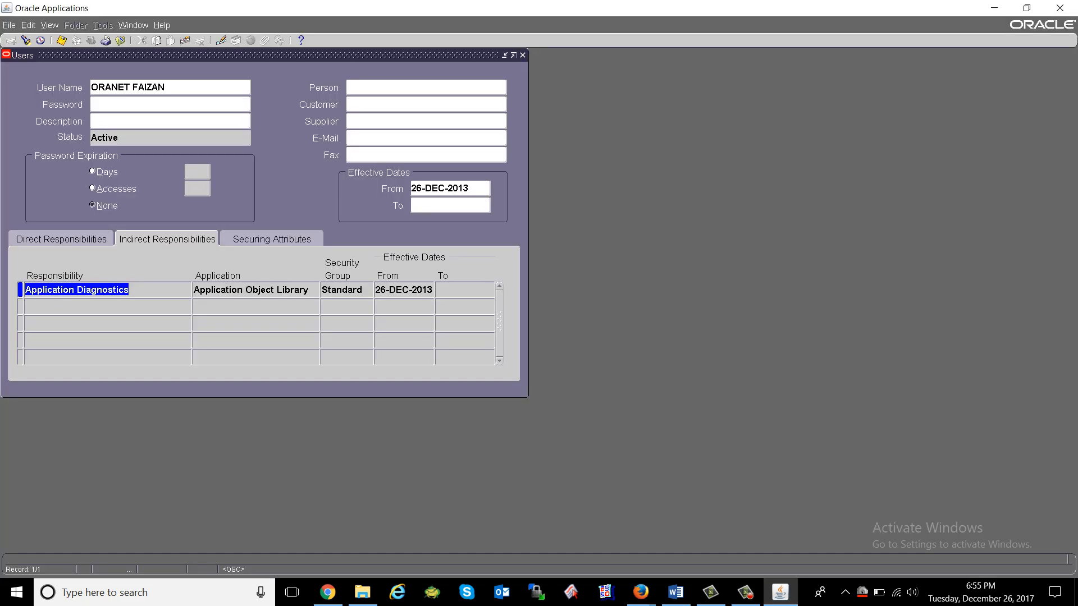
Look over the user's Securing Attributes and Direct Responsibilities tabs, focusing the effective From date.
click(272, 239)
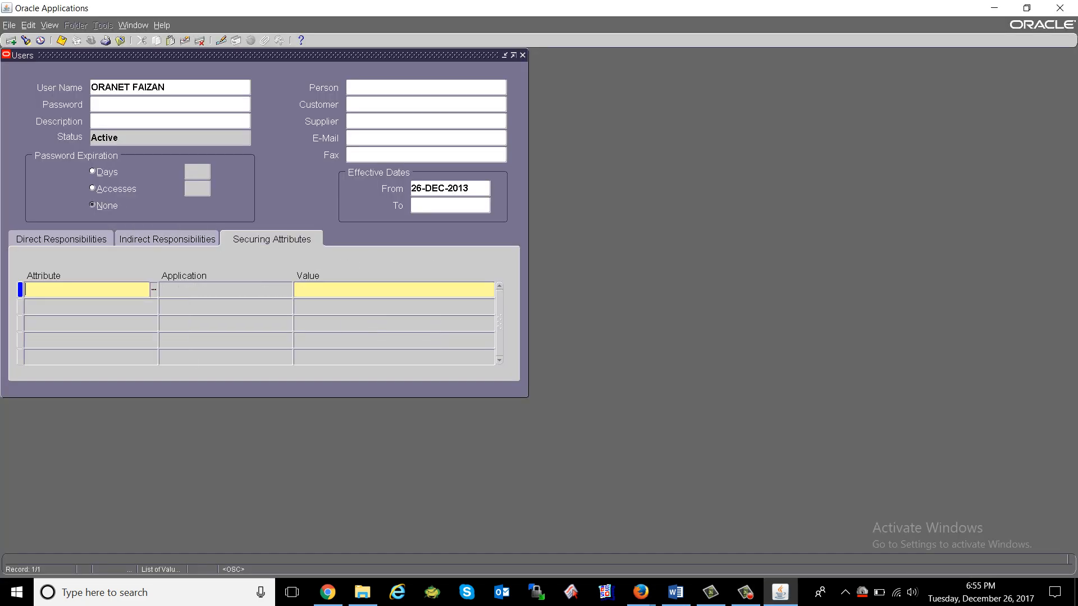
click(62, 239)
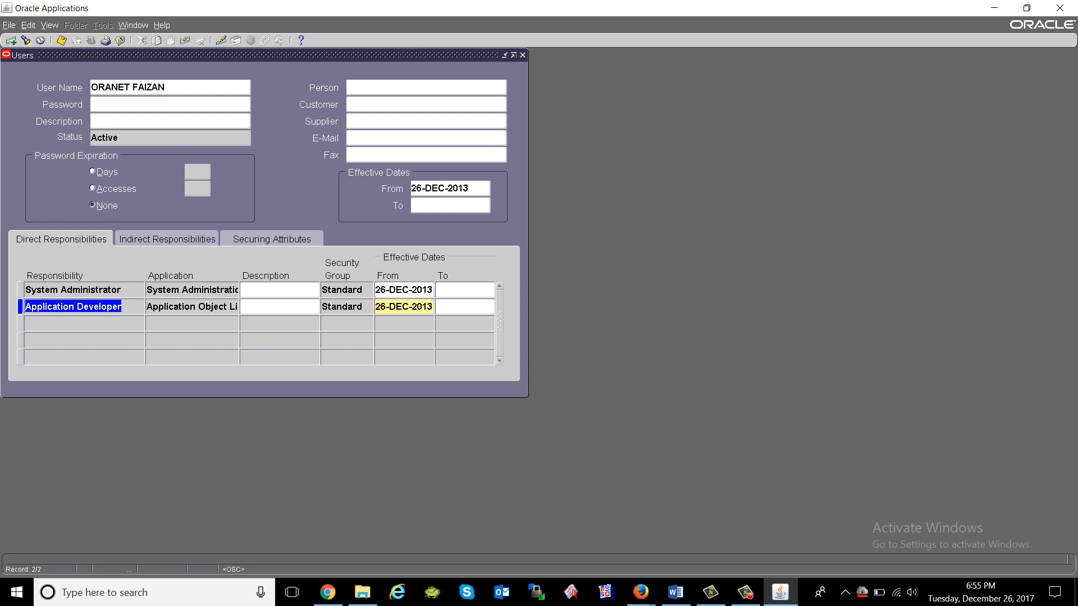
click(447, 188)
click(454, 188)
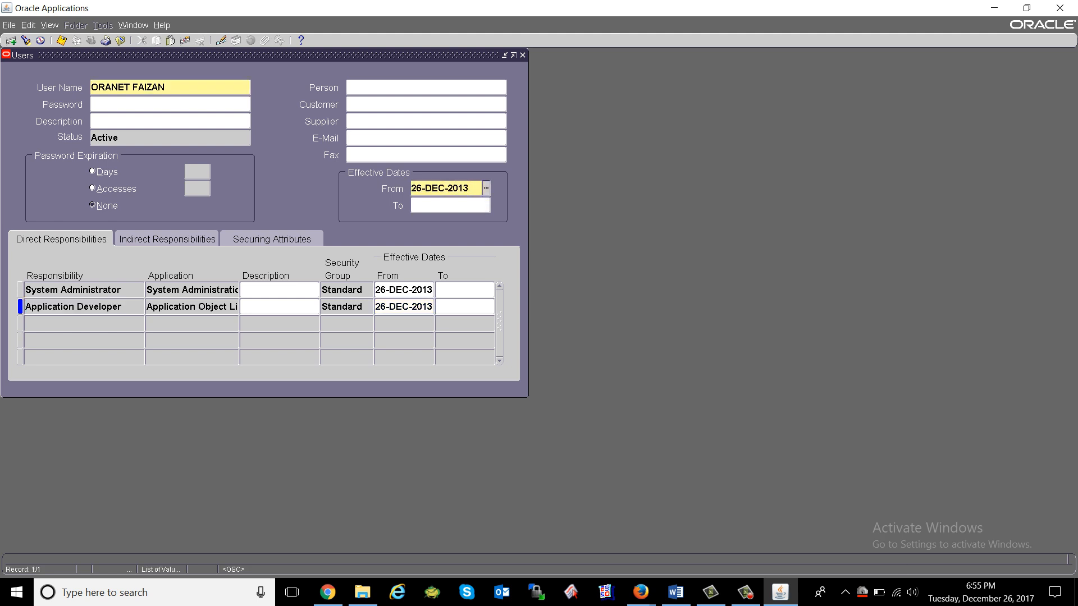
Open Help > Record History and mark Created By OPERATIONS and the creation date.
click(162, 25)
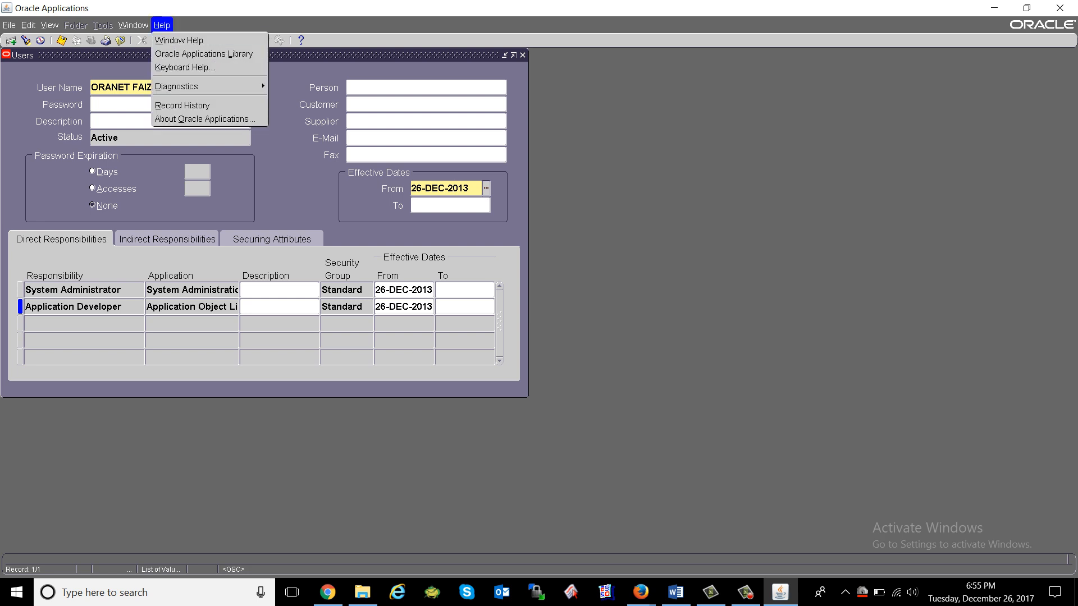
click(183, 105)
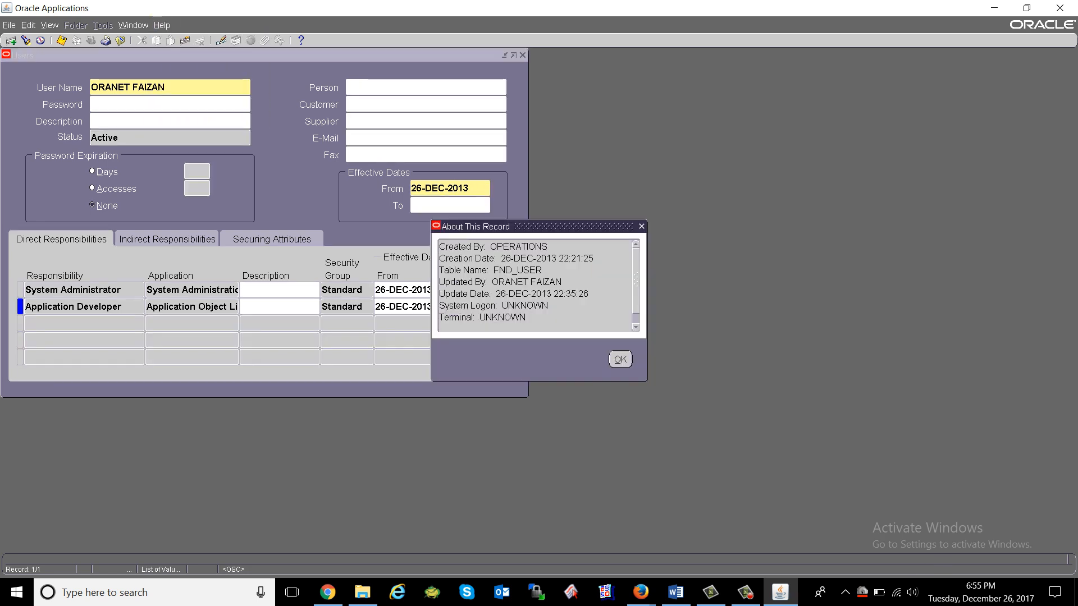
key(Return)
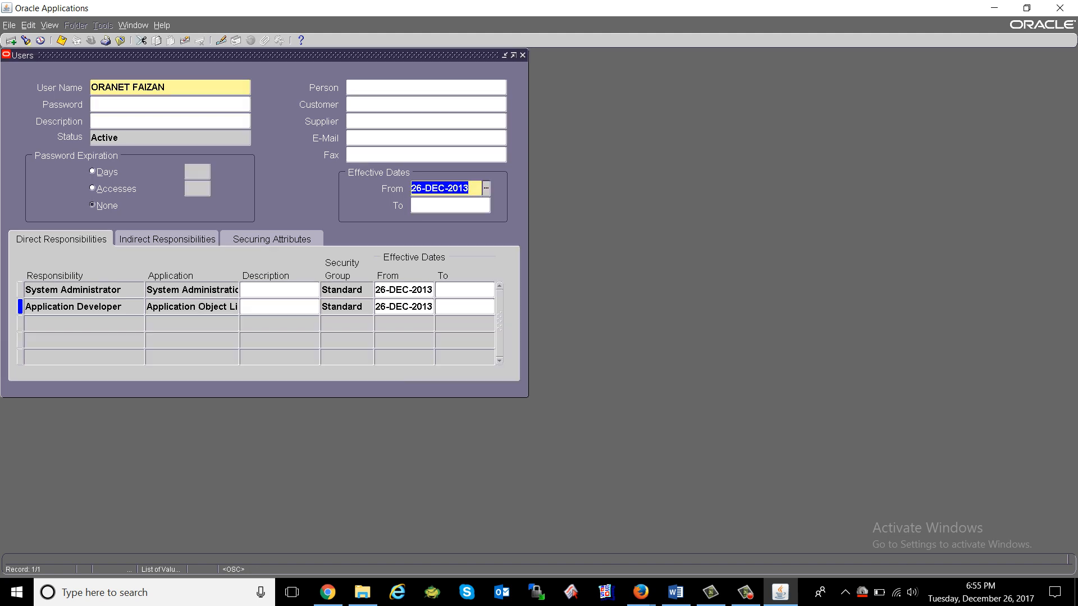
click(162, 25)
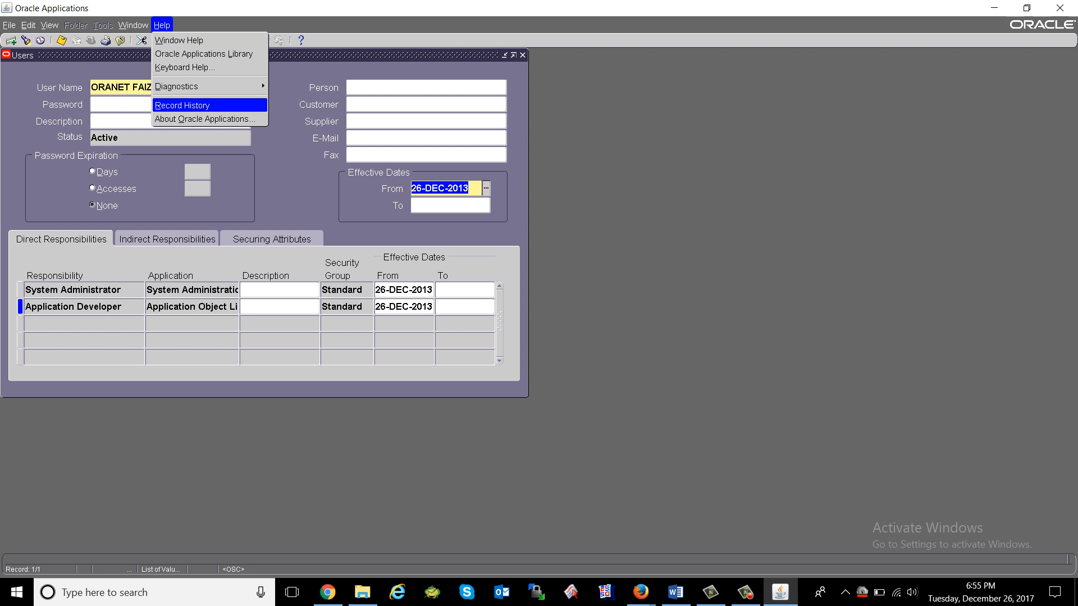
key(Return)
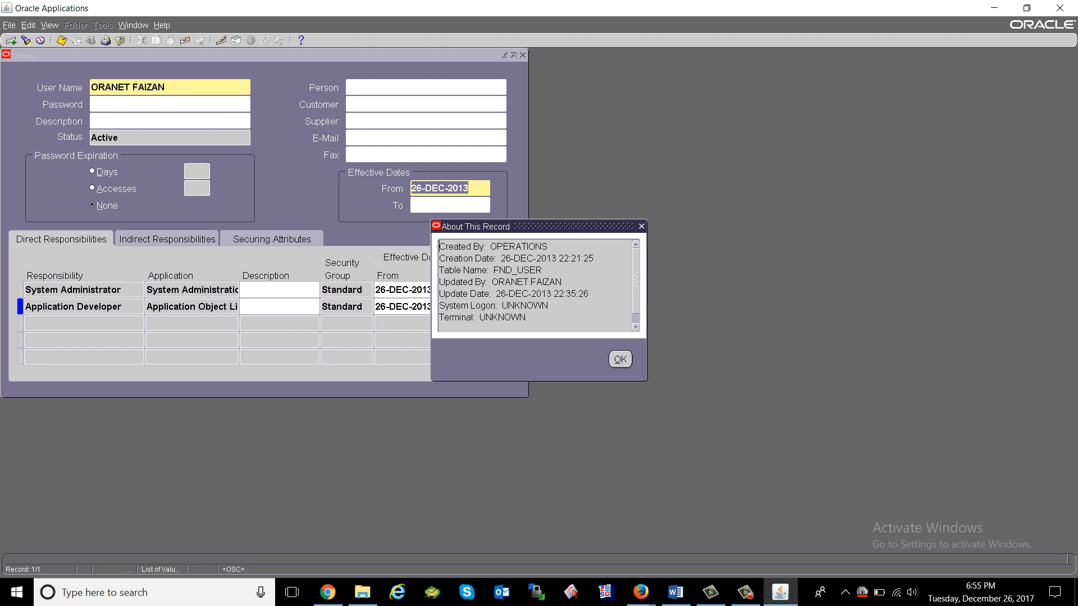
drag(490, 246, 597, 258)
click(472, 258)
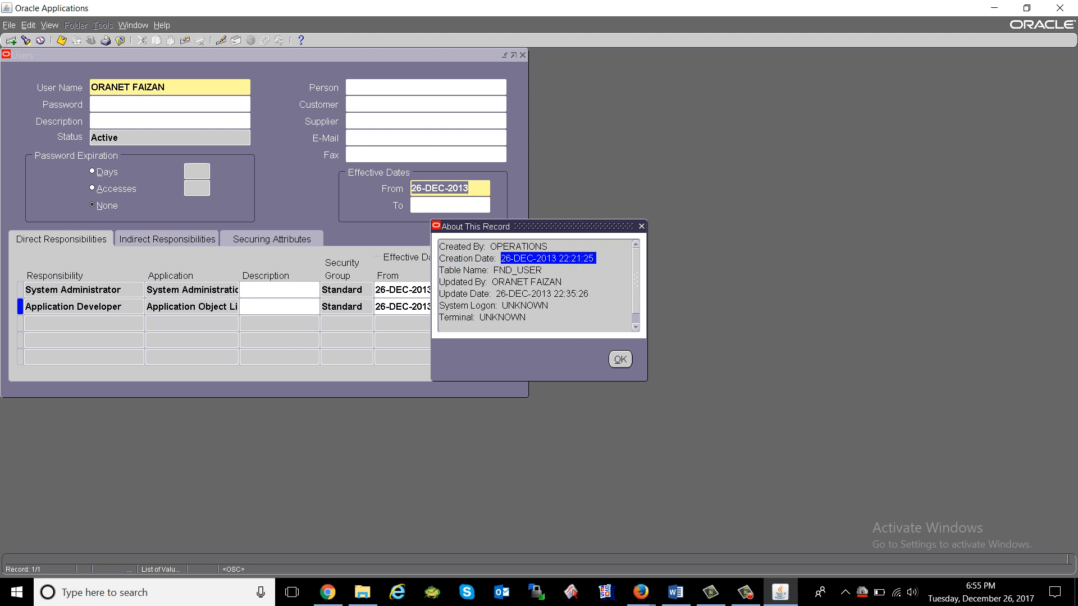
click(596, 258)
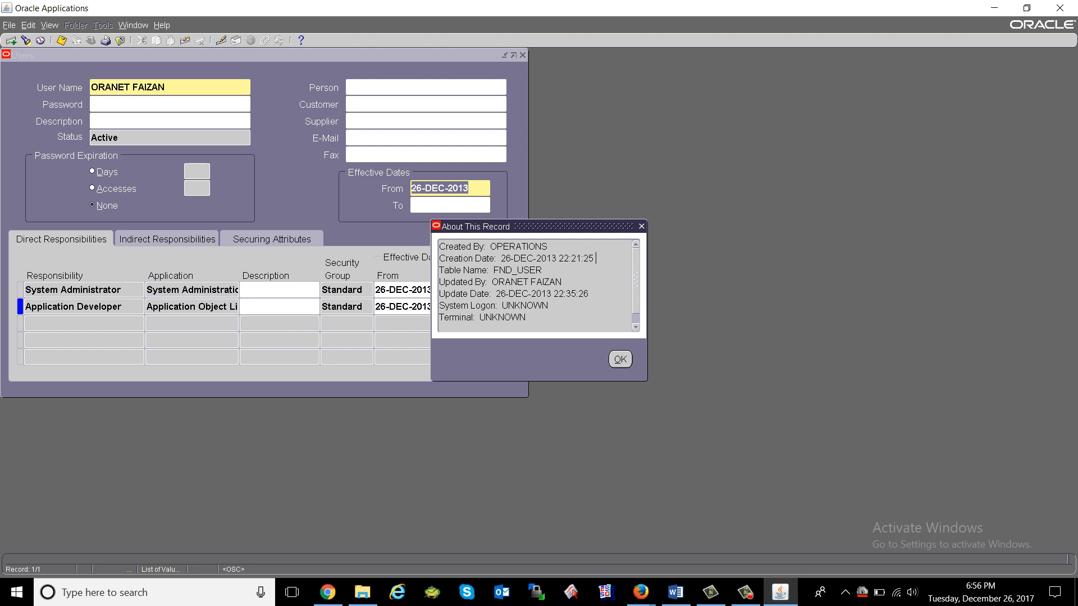
Highlight the last-updated, logon and Terminal details in About This Record, then close the dialog.
drag(492, 282, 563, 282)
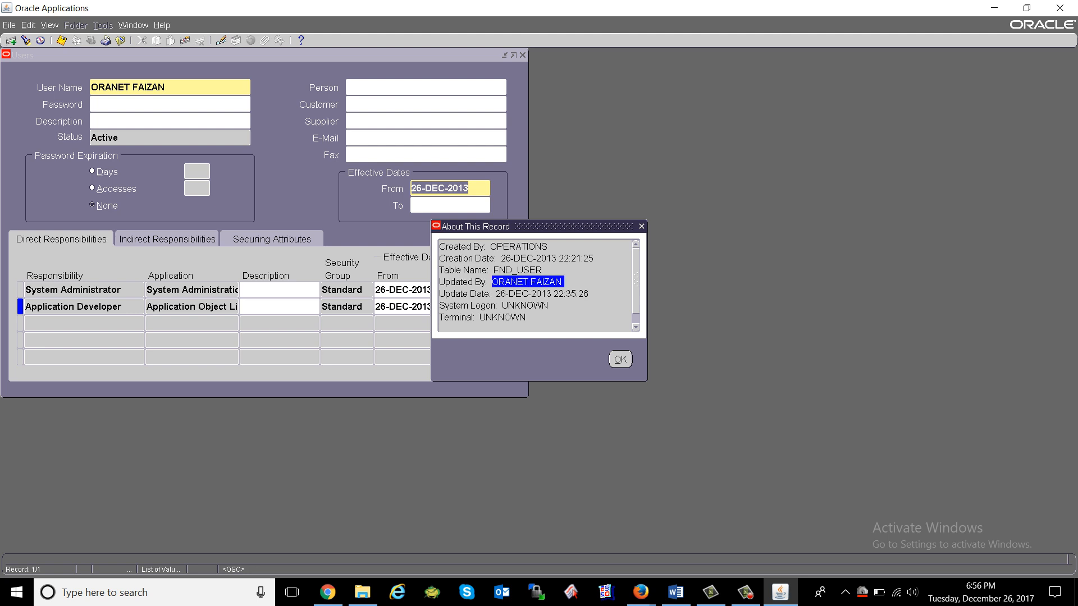
drag(496, 293, 588, 302)
click(588, 304)
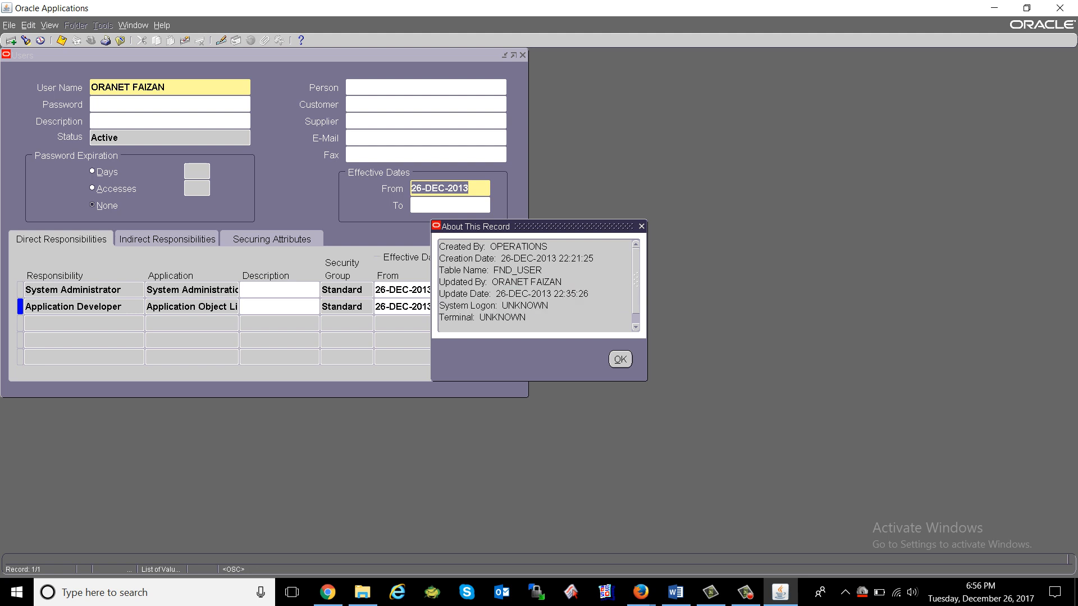
double_click(498, 317)
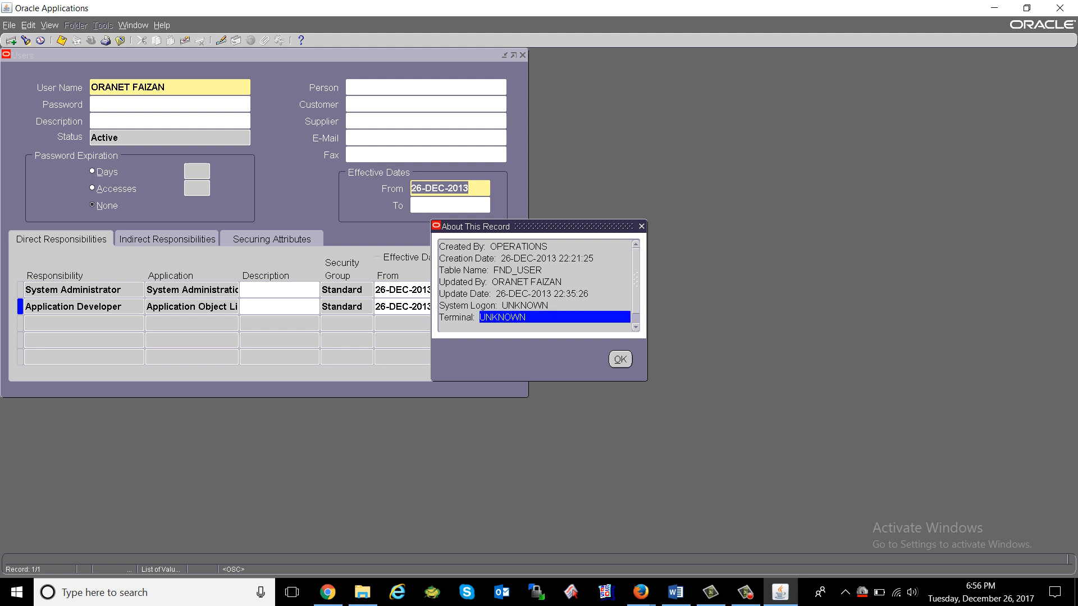
click(620, 360)
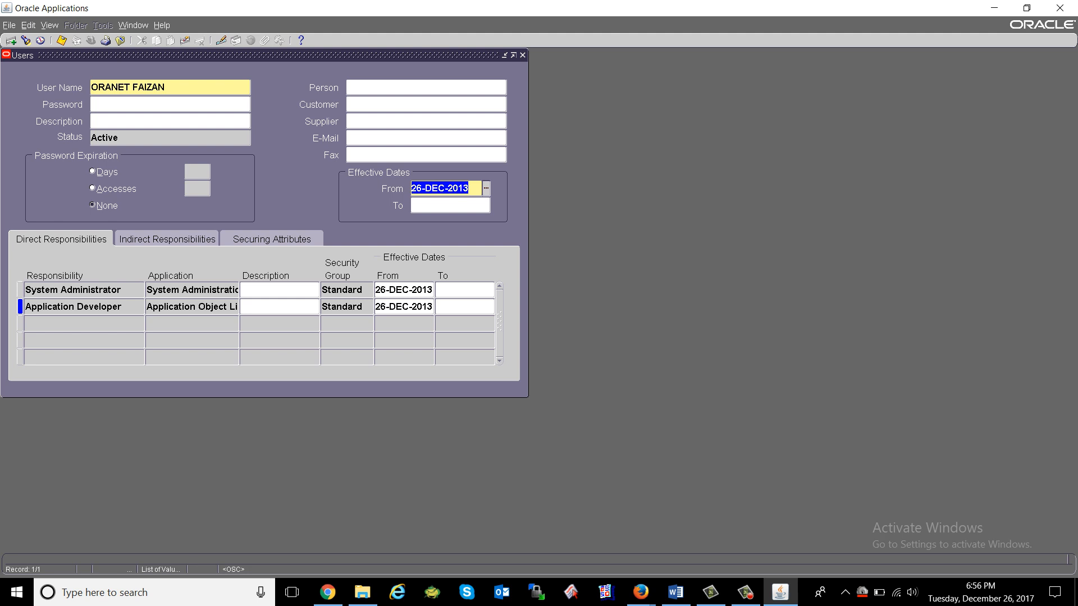
Check the user name, then open the Person Names list from the empty Person field.
click(415, 88)
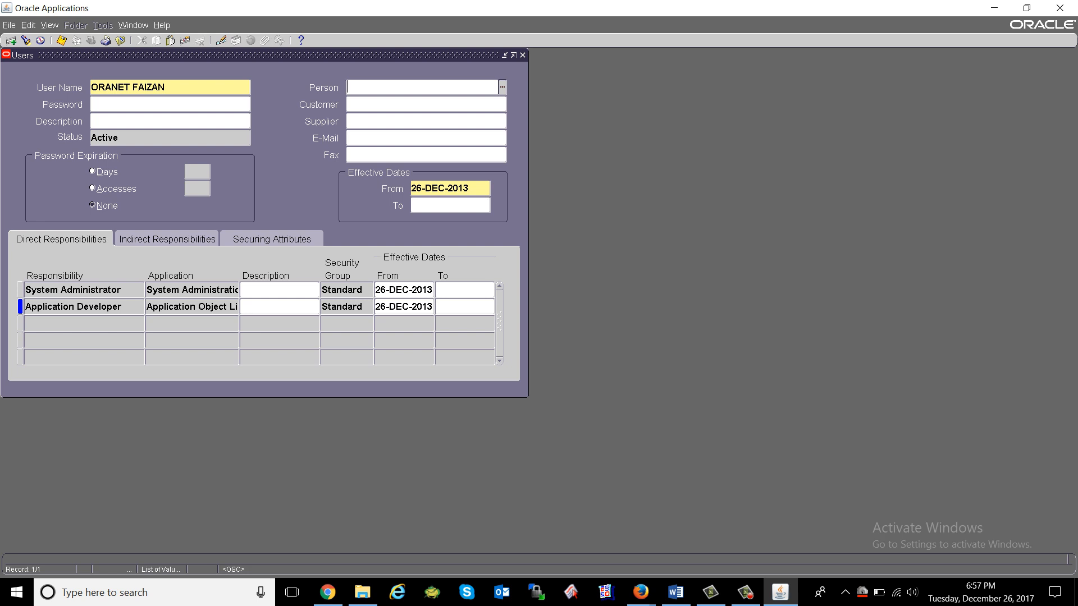
click(128, 87)
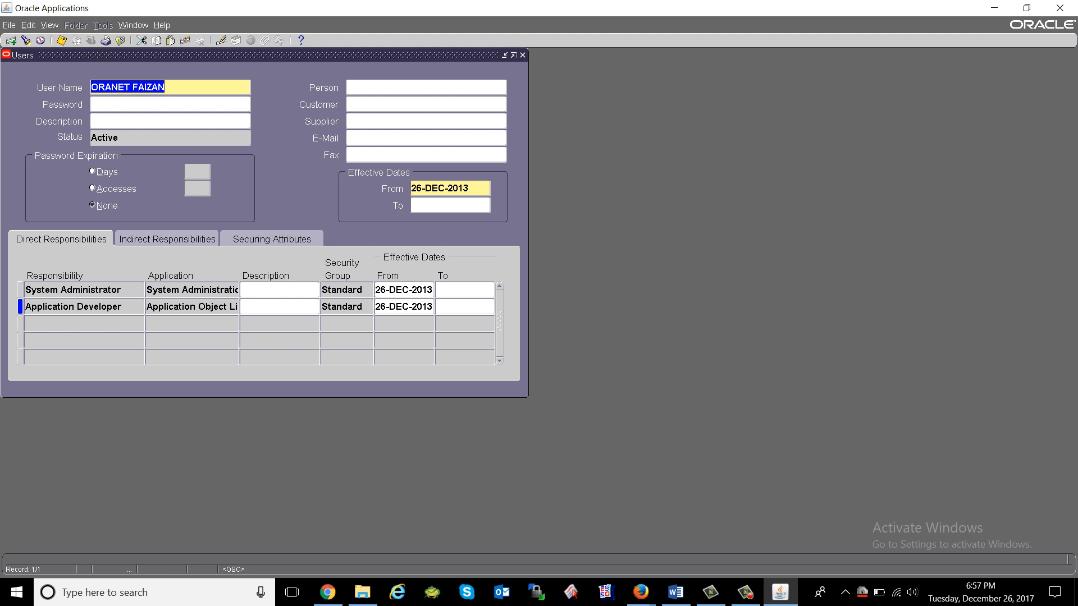
click(416, 87)
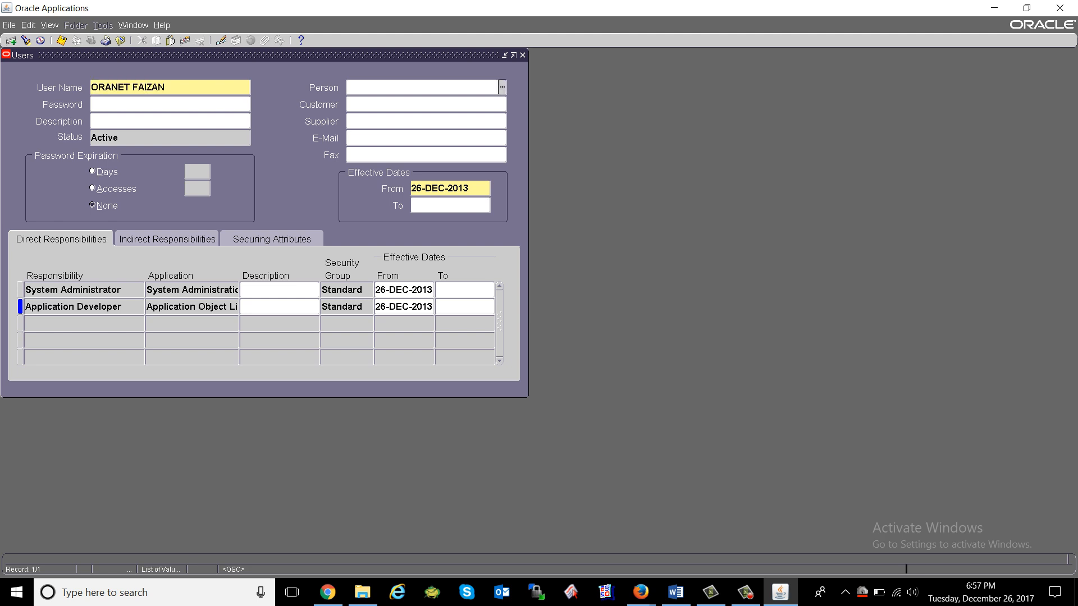
key(ctrl+l)
Search the Person Names list by a name fragment and choose a matching person.
text(%)
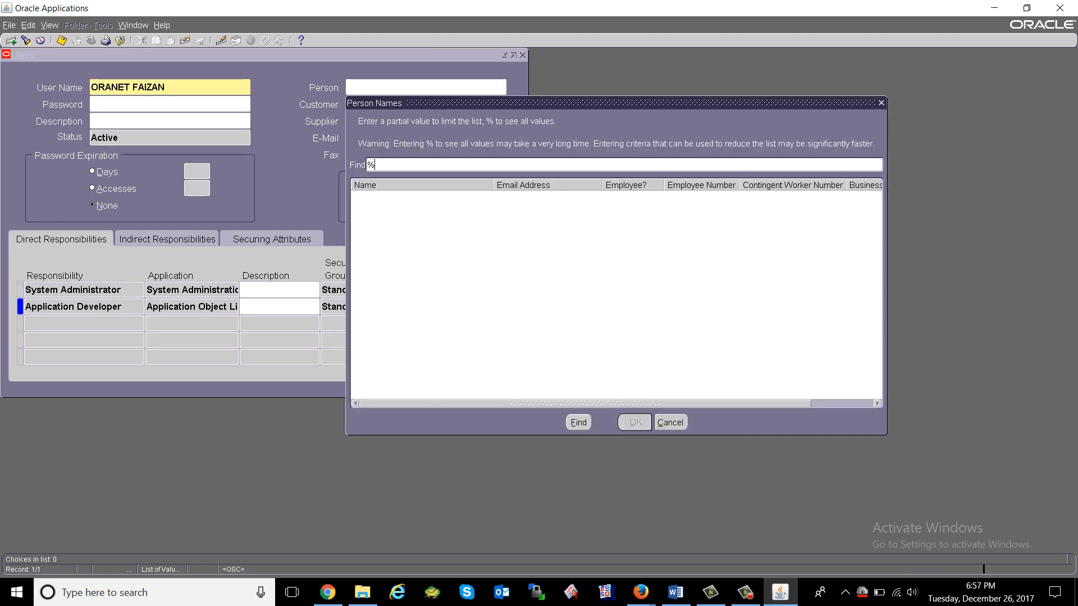
key(Return)
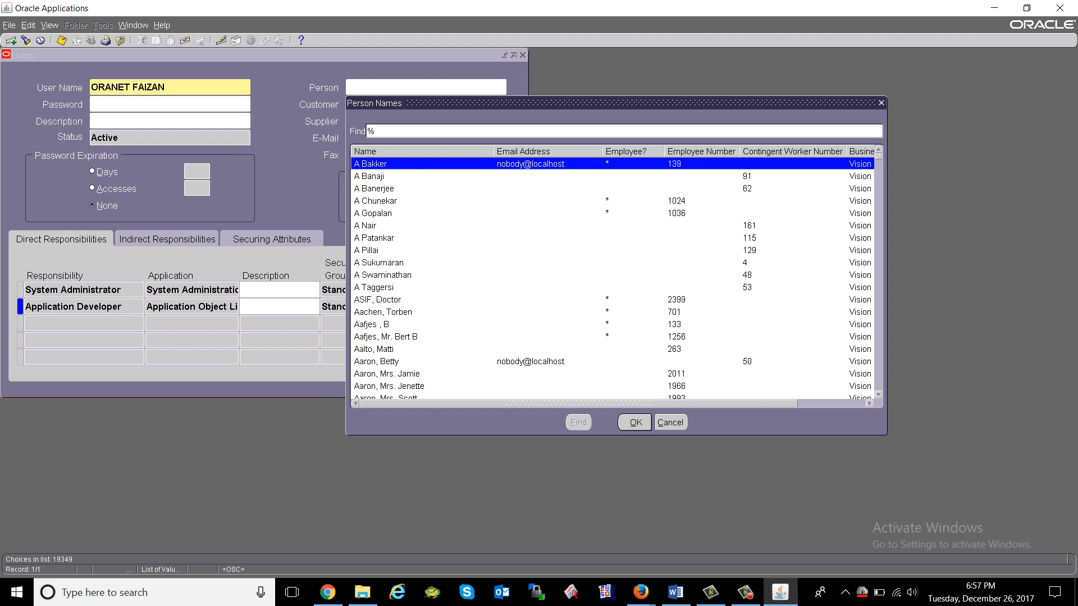
text(al)
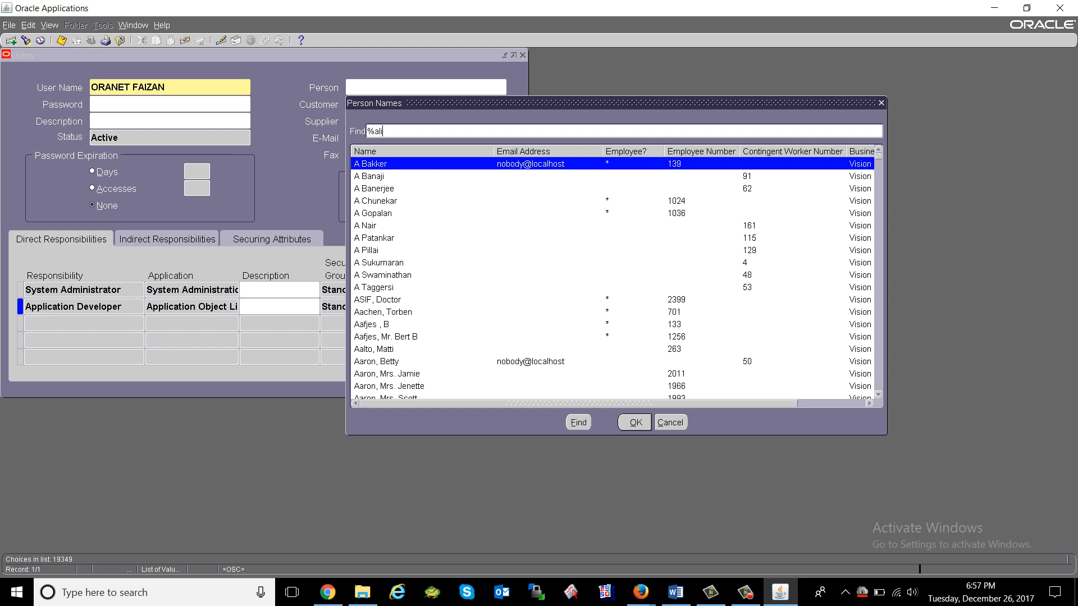
text(i)
key(Return)
key(Down)
key(Down)
key(Down)
key(Down)
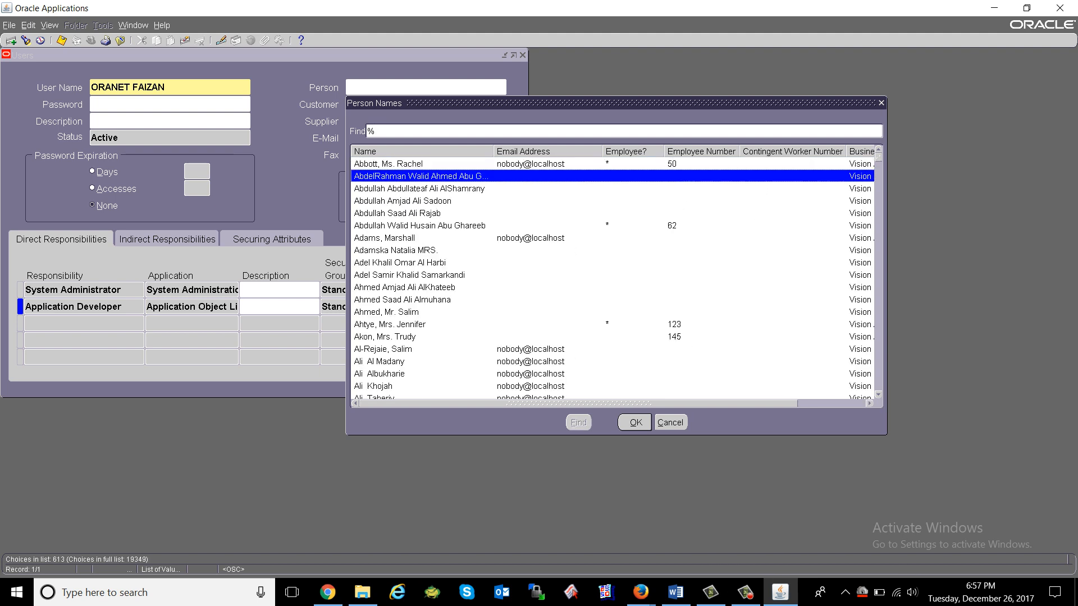
key(Return)
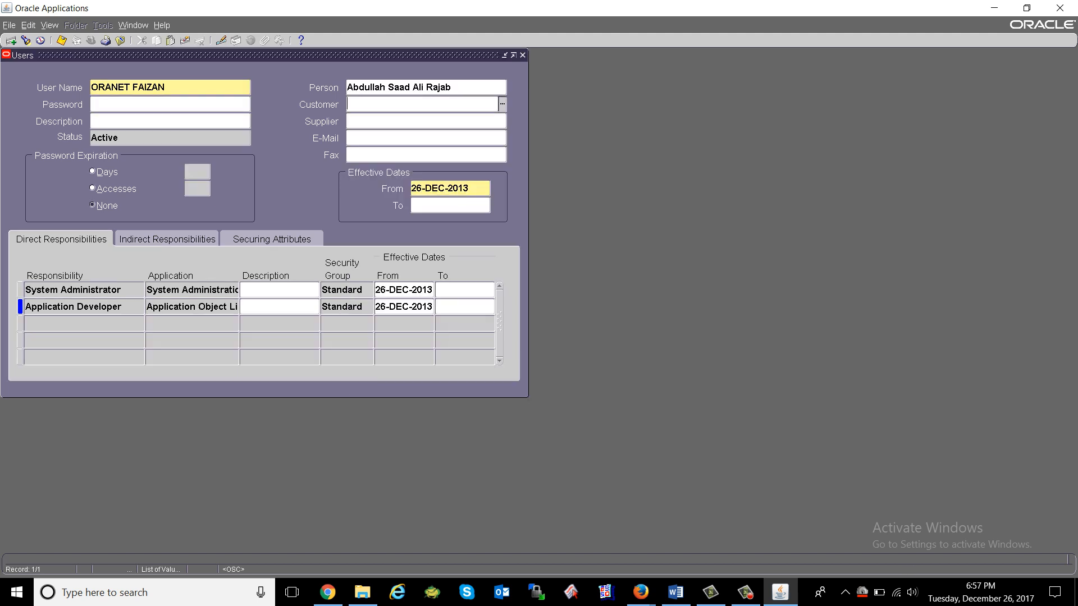
Refine the person search by the employee's name and select the intended employee for the user.
key(shift+Tab)
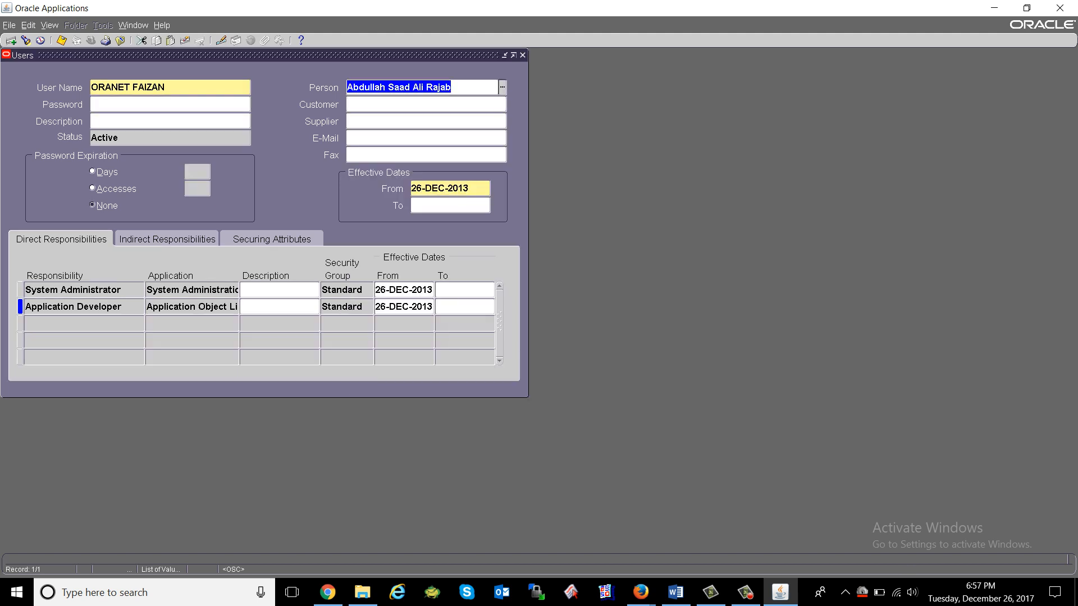
text(%faizan)
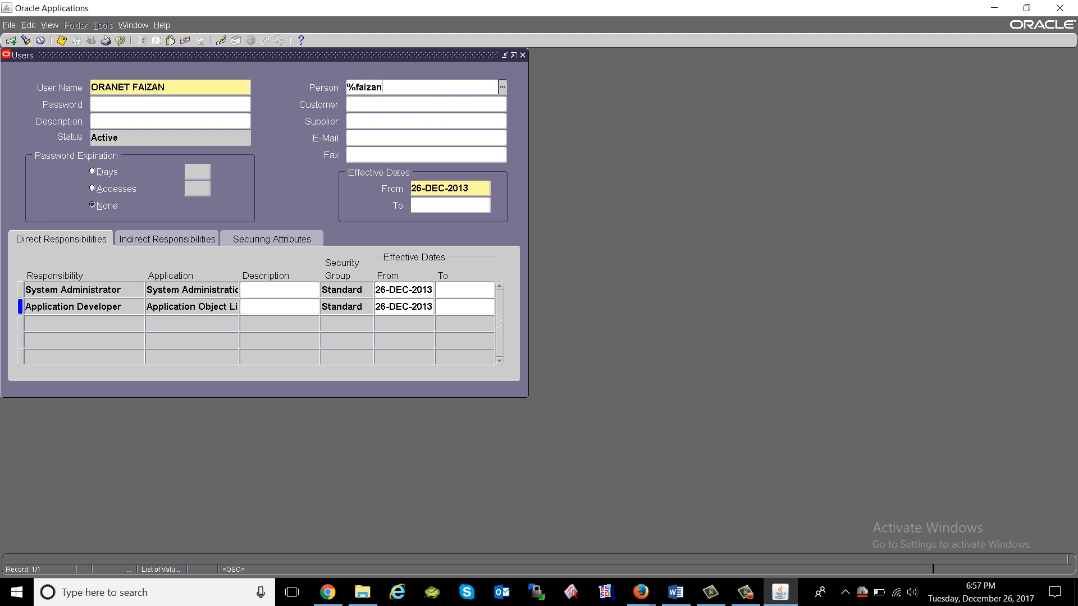
key(Tab)
key(Right)
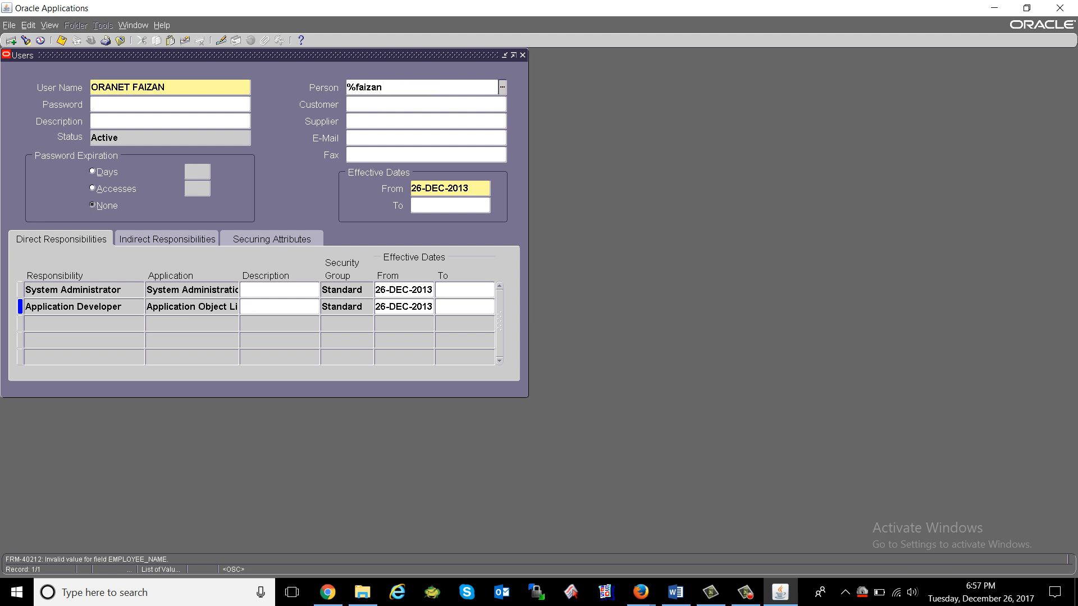
key(shift+Left)
key(shift+Left)
key(shift+Left)
key(shift+Left)
key(shift+Left)
key(BackSpace)
key(BackSpace)
text(ail)
key(BackSpace)
key(BackSpace)
text(li)
key(Tab)
key(Down)
key(Down)
key(Down)
key(Down)
key(Down)
key(Down)
key(Down)
key(Down)
key(Down)
key(Down)
key(Down)
key(Down)
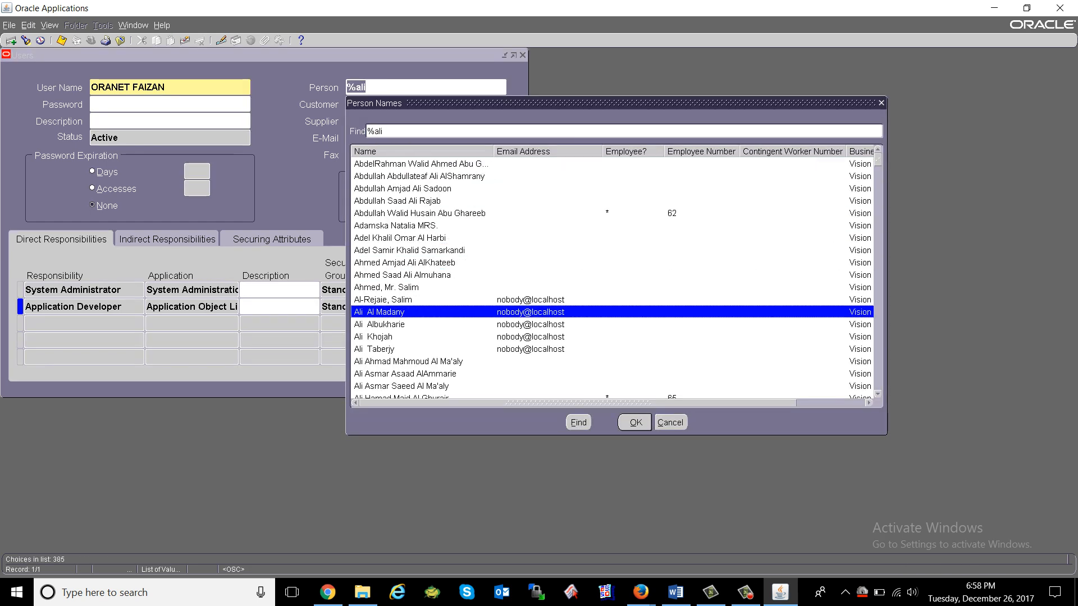
key(Up)
key(Down)
key(Down)
key(Down)
key(Down)
key(Down)
key(Down)
key(Down)
key(Down)
key(Down)
key(Down)
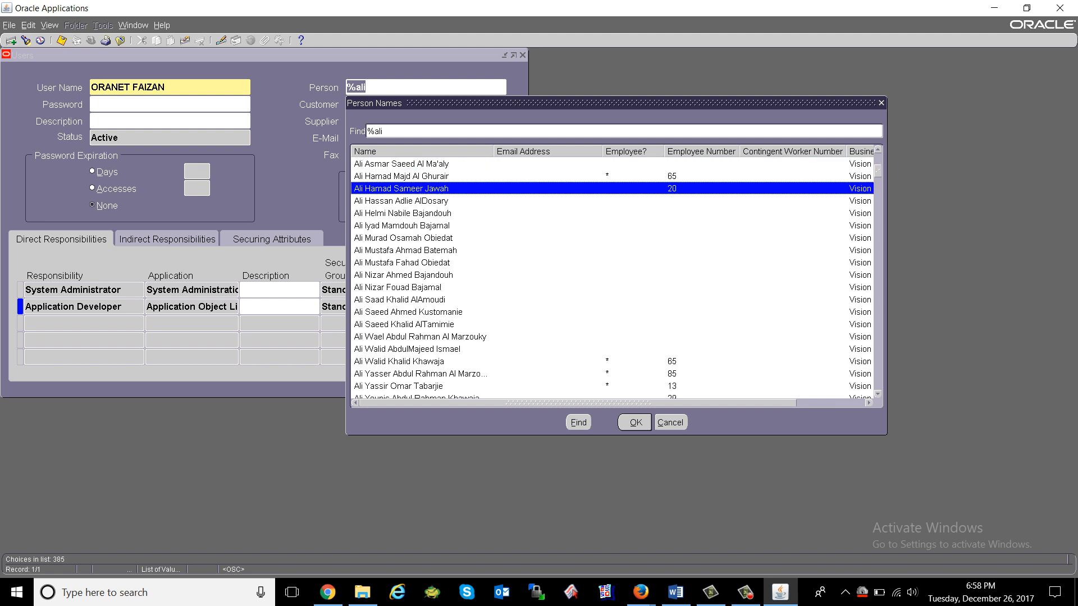
key(Down)
key(Down)
key(Down)
key(Down)
key(Down)
key(Return)
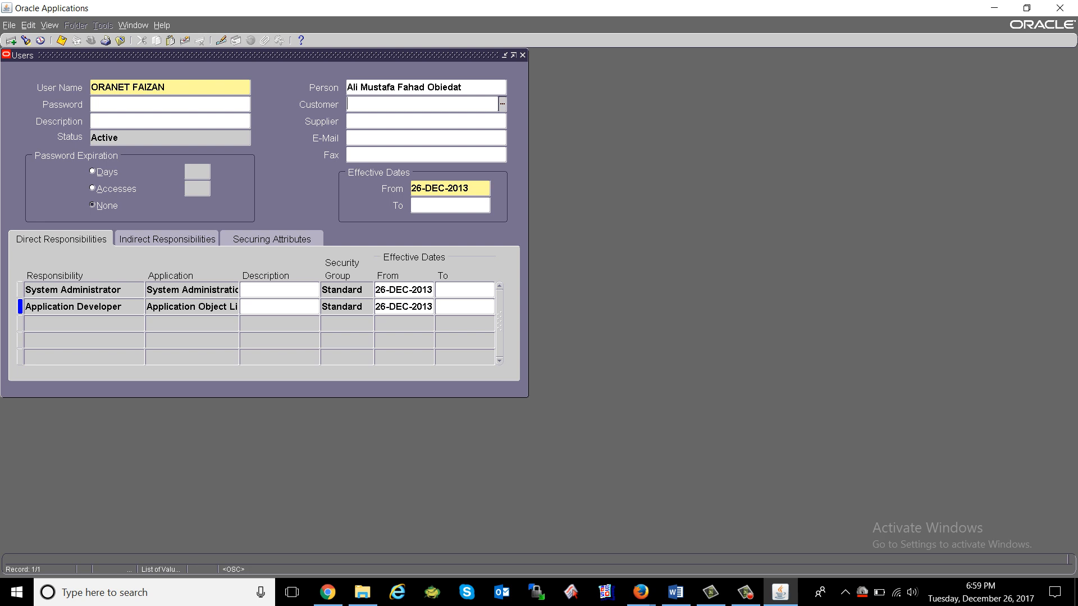
Review the Customer, Supplier, Person fields and responsibility rows, then close the Users form.
click(423, 121)
click(422, 104)
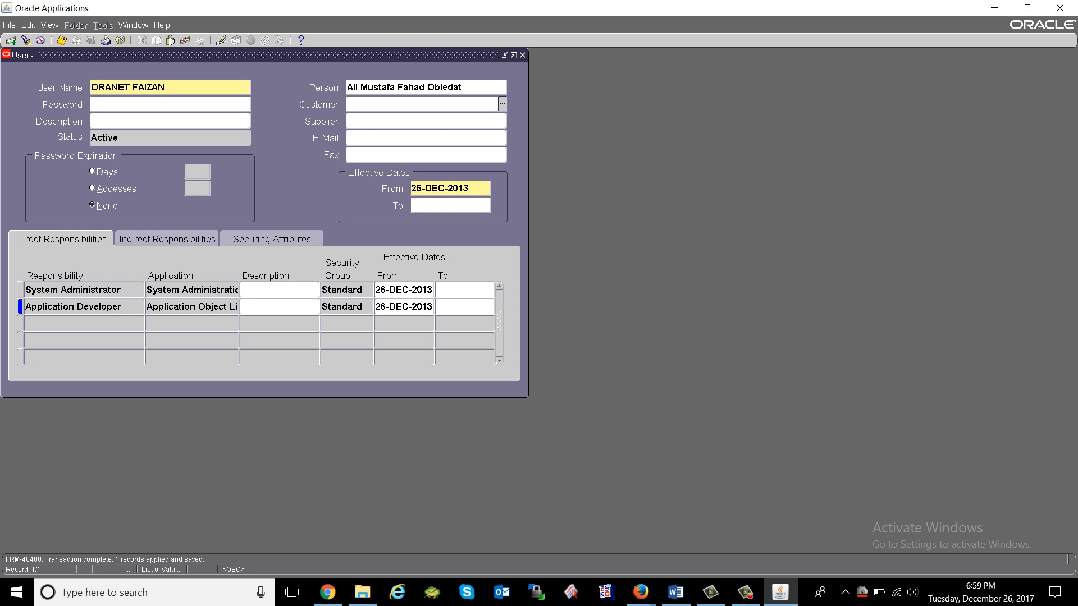
key(shift+Tab)
key(shift+Tab)
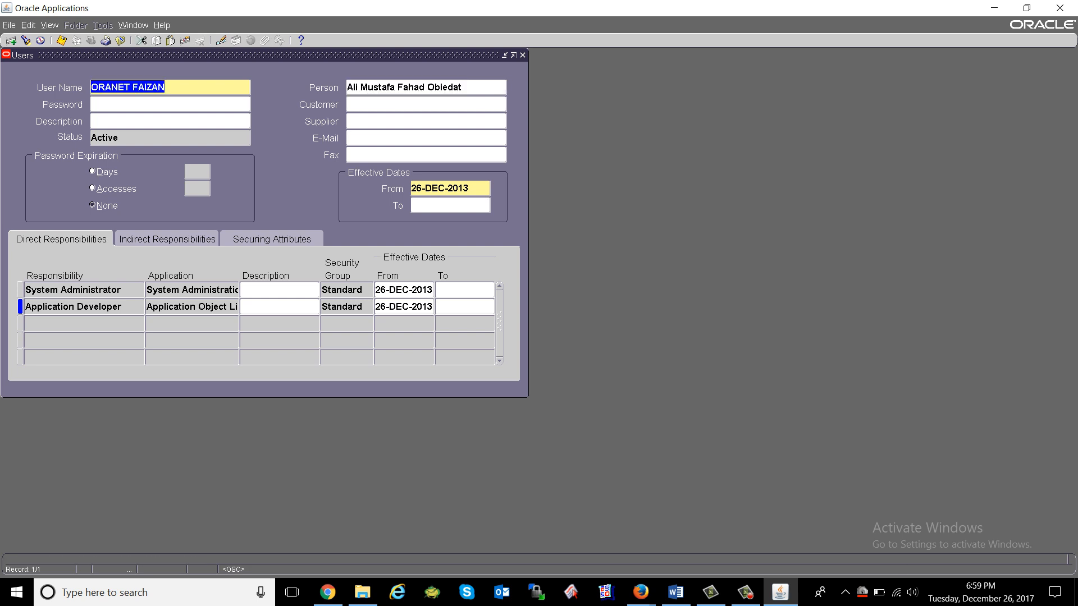
key(shift+Tab)
key(shift+Tab)
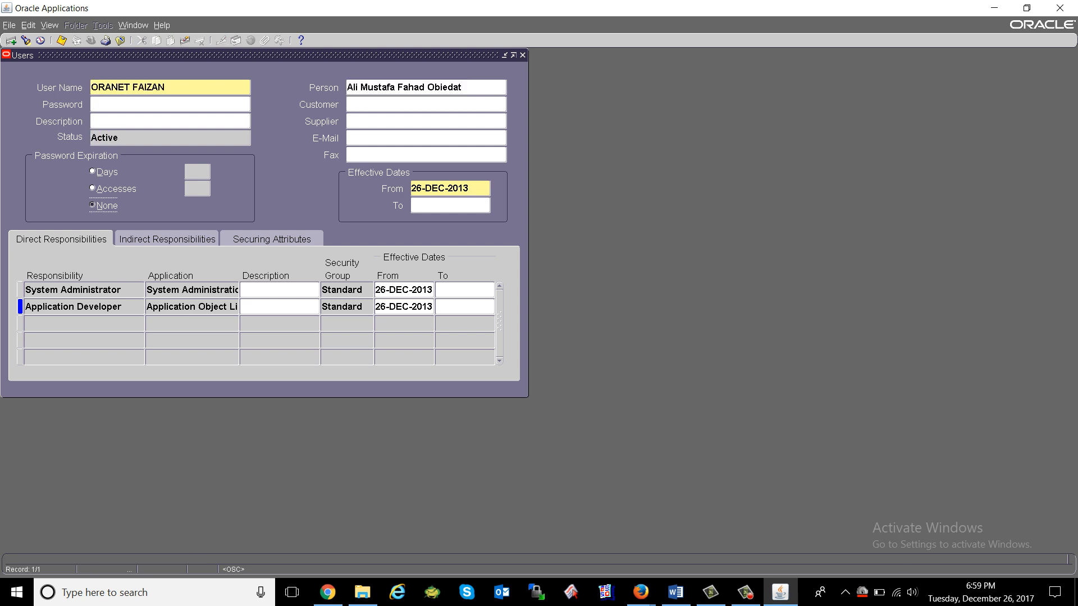
key(shift+Tab)
key(Up)
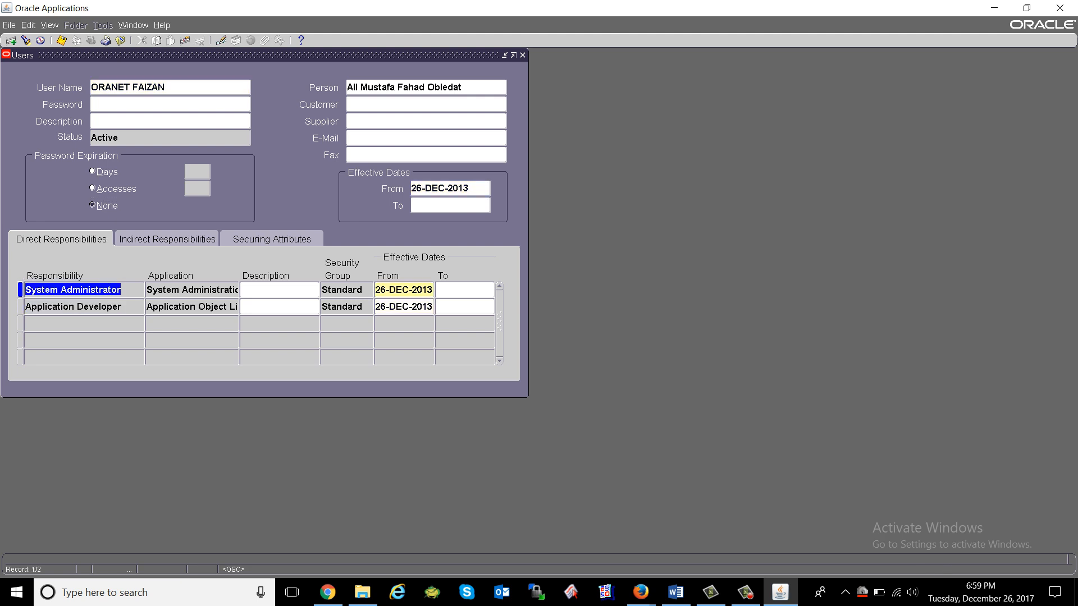
key(Down)
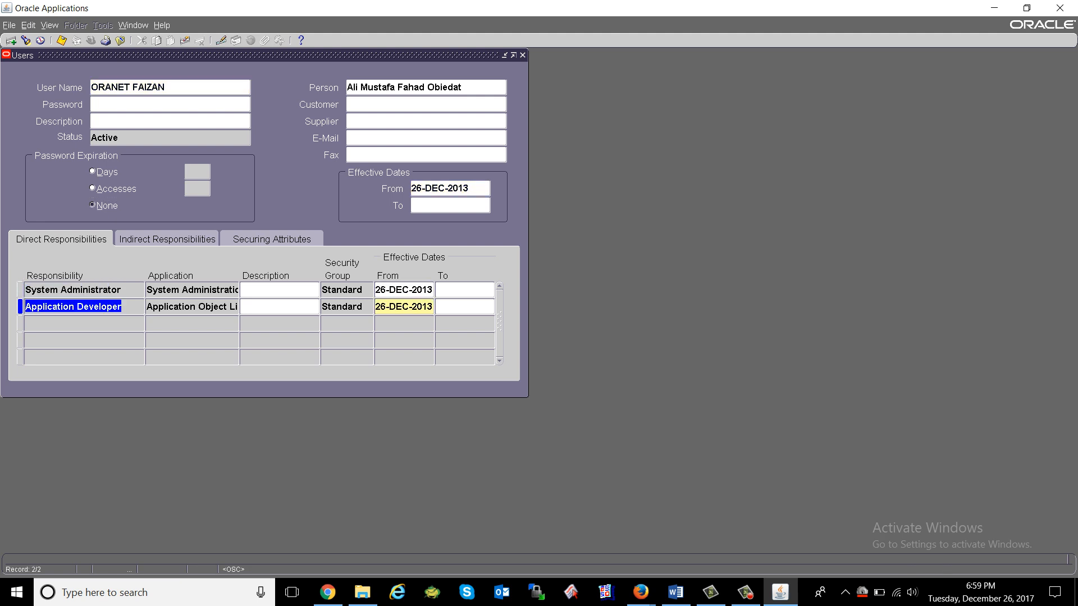
click(120, 40)
click(91, 41)
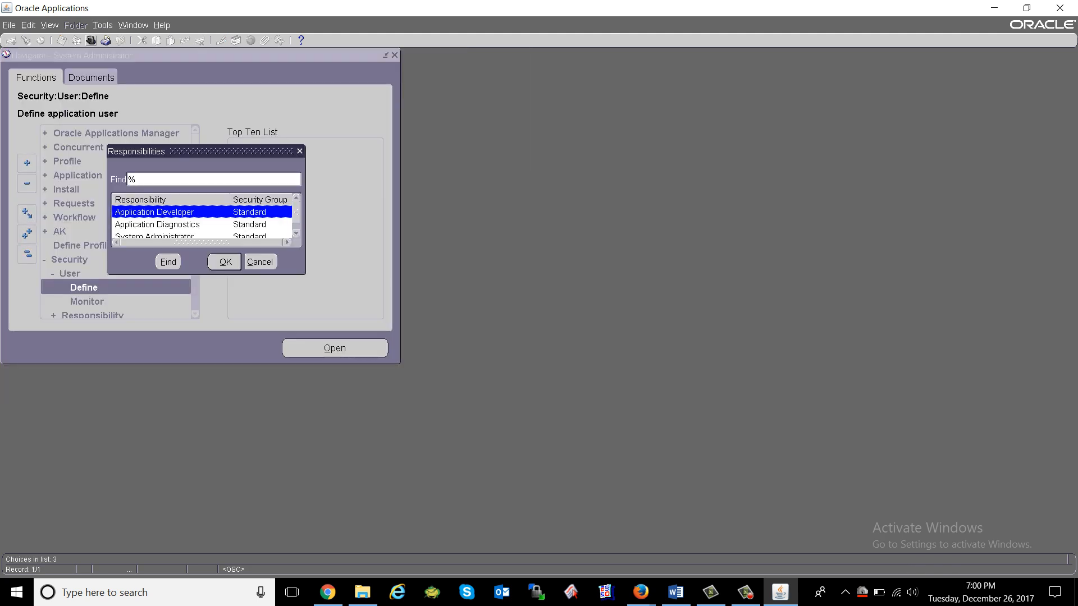
Dismiss the responsibility list, collapse User and Security, and select Oracle Applications Manager.
key(Down)
key(Down)
key(Up)
key(Up)
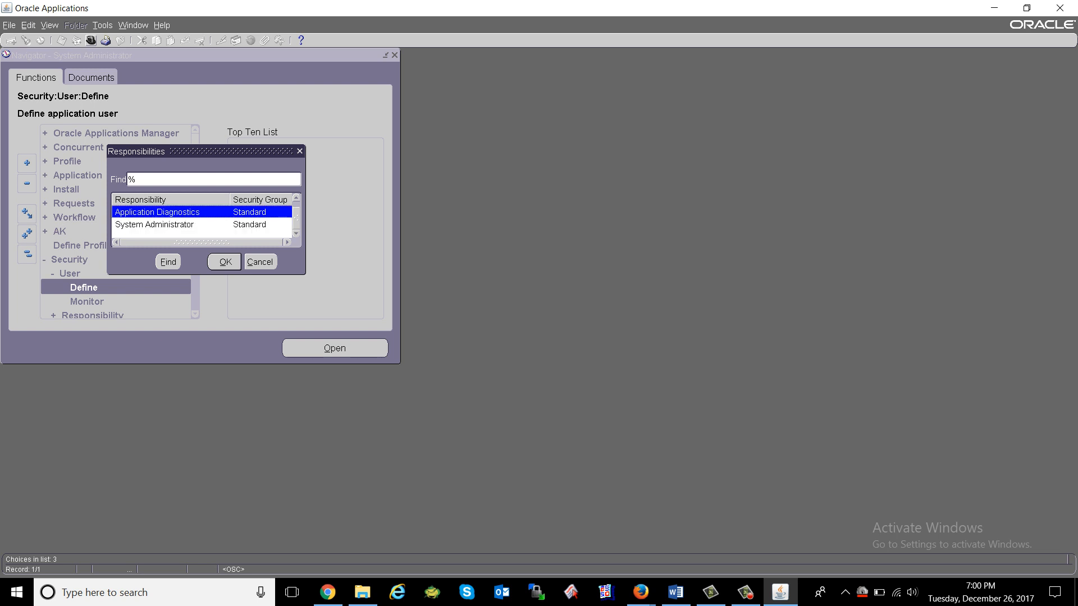
key(Down)
key(Return)
key(Up)
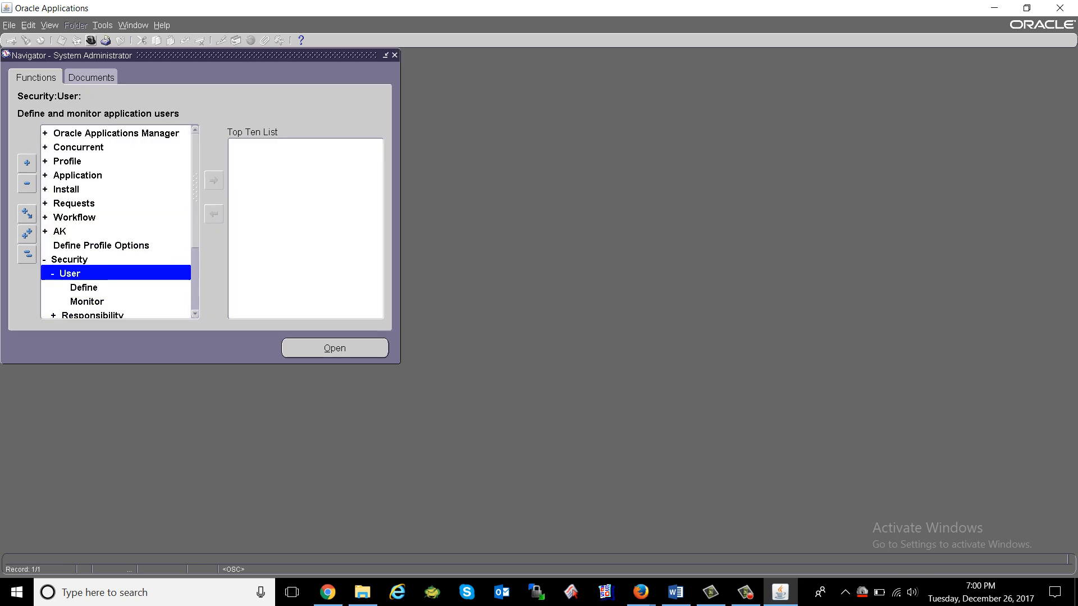
key(Return)
key(Up)
key(Return)
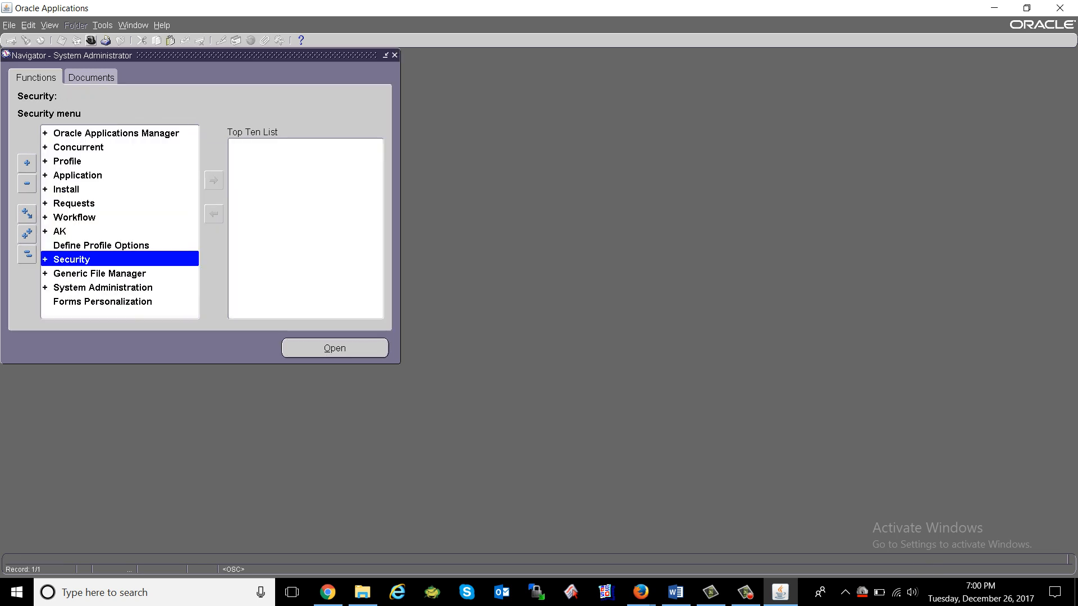
click(116, 133)
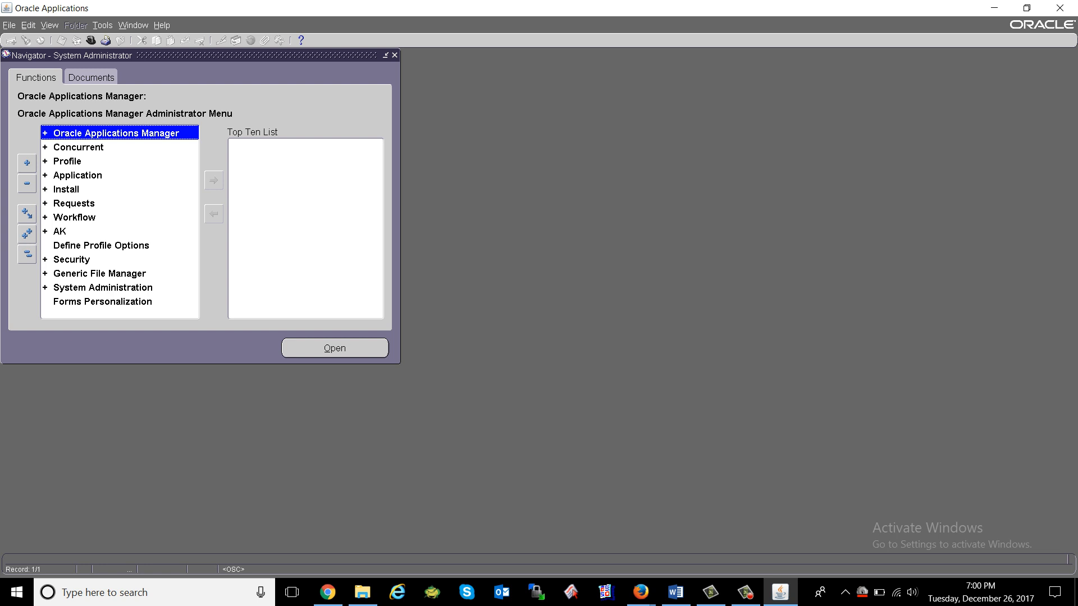
Highlight the Users and Responsibilities lines in the Word course outline, then return to the Navigator.
click(675, 592)
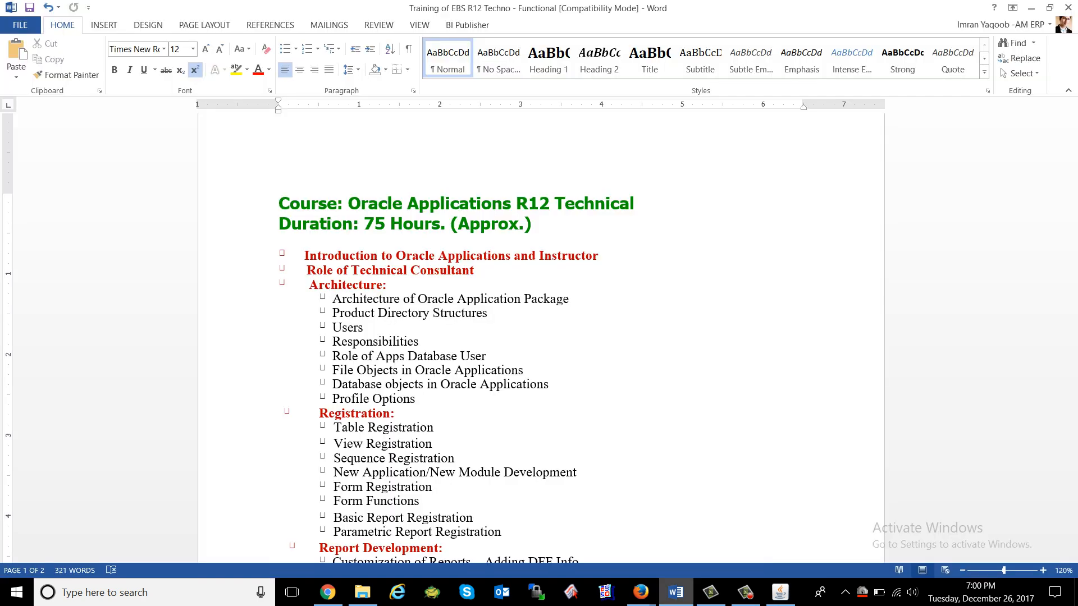
triple_click(342, 327)
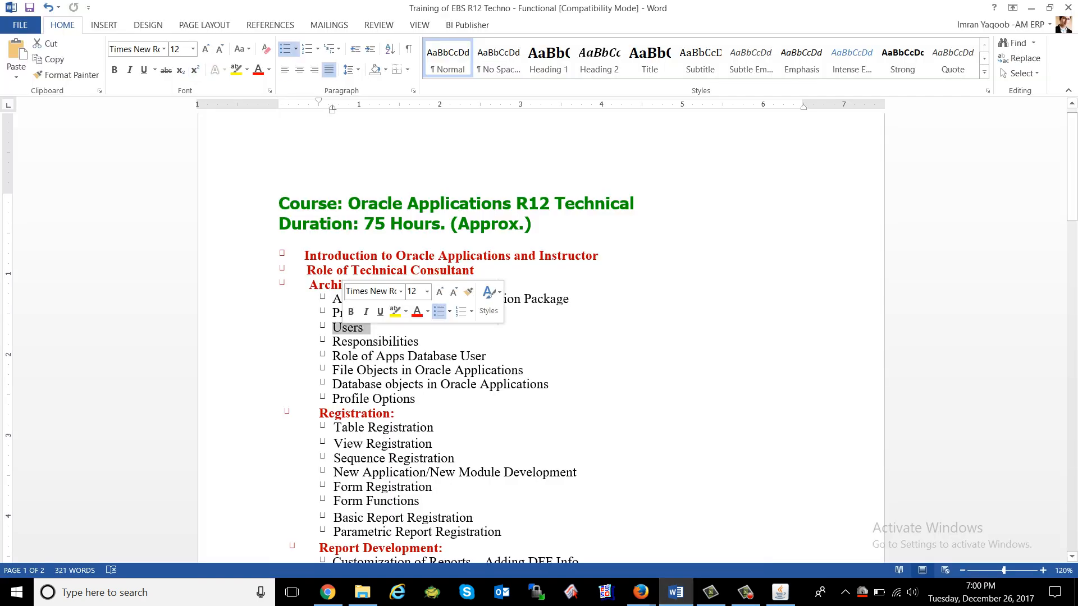
triple_click(389, 342)
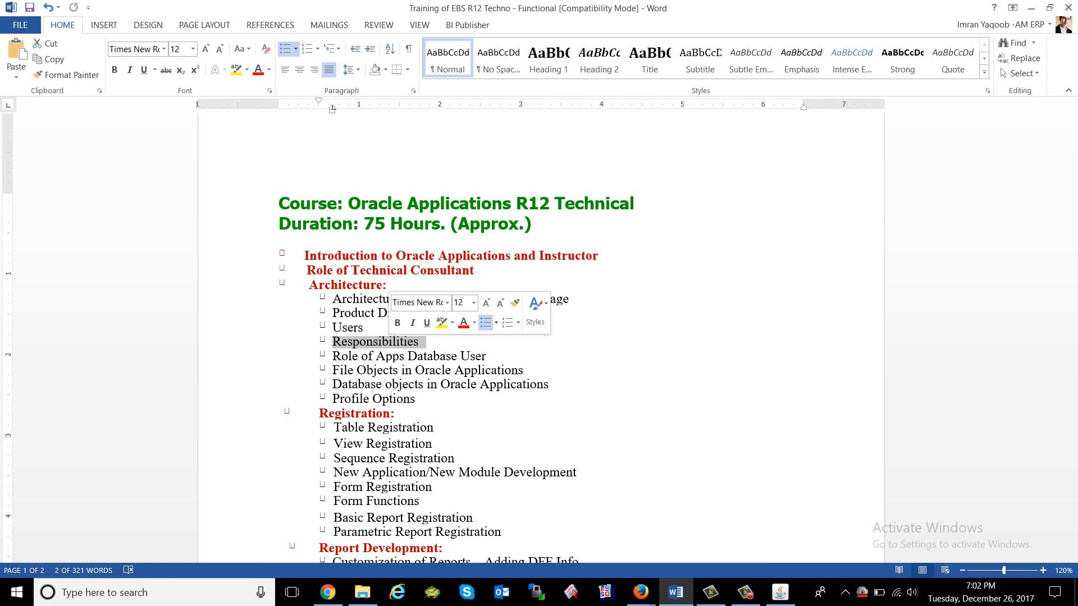
click(780, 592)
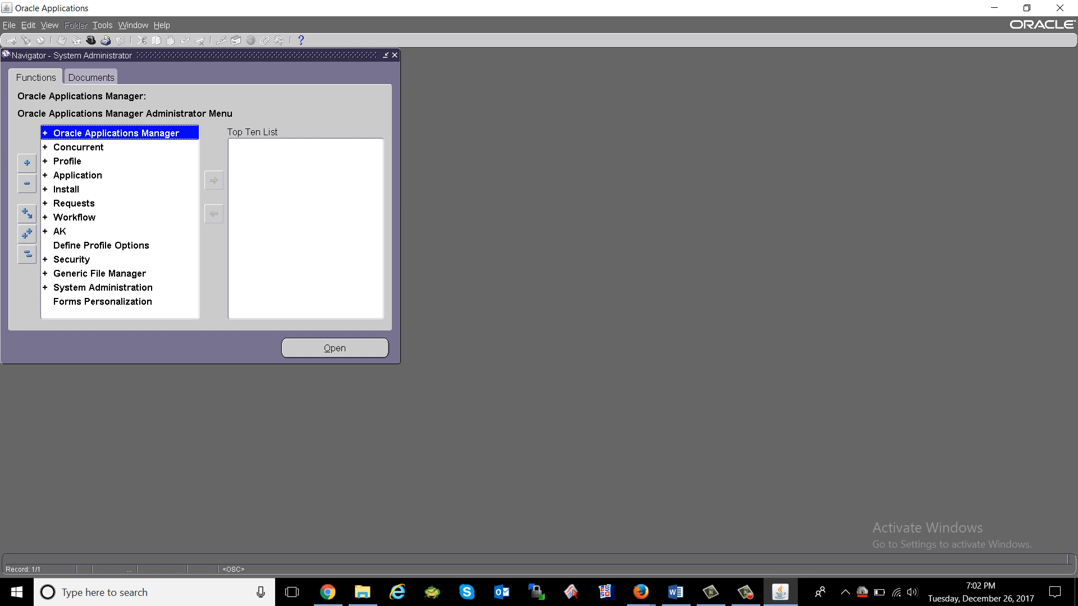
Open the Users form from Security, close it, and collapse the Security branches.
double_click(72, 259)
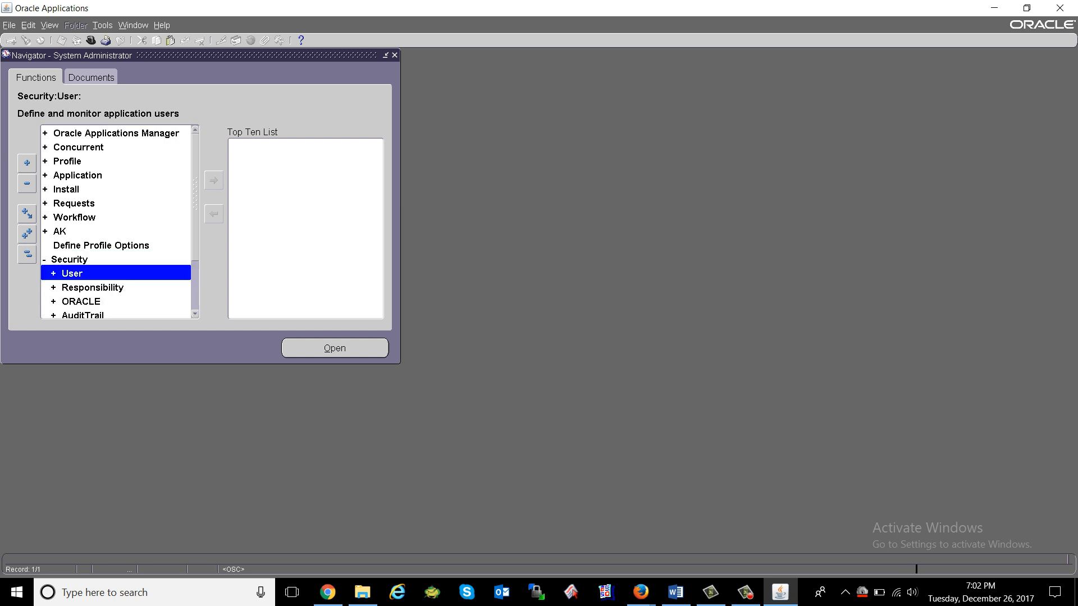
key(Return)
key(Return)
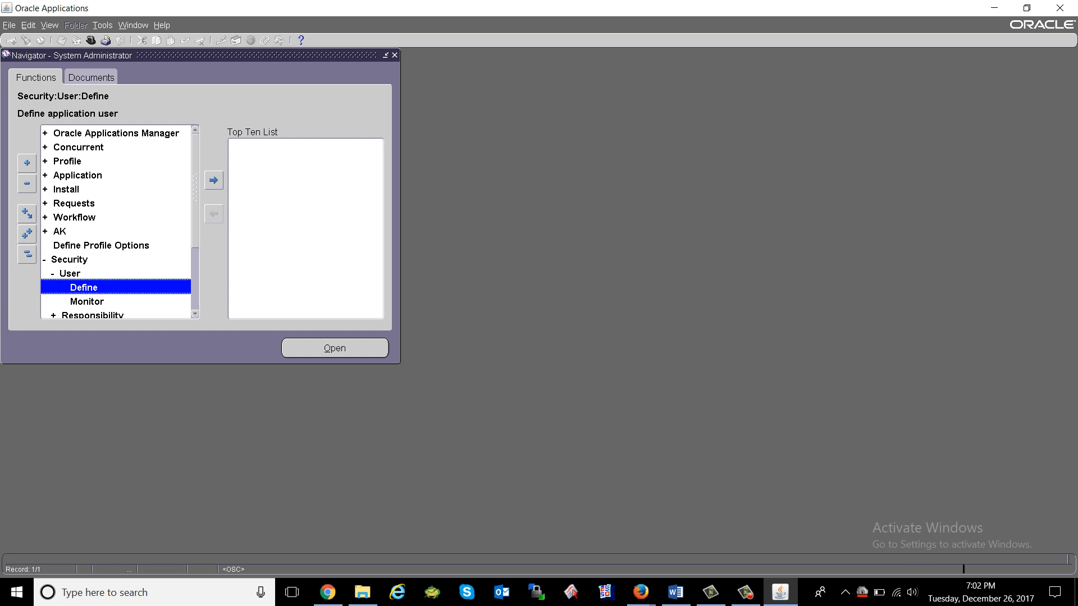
click(120, 41)
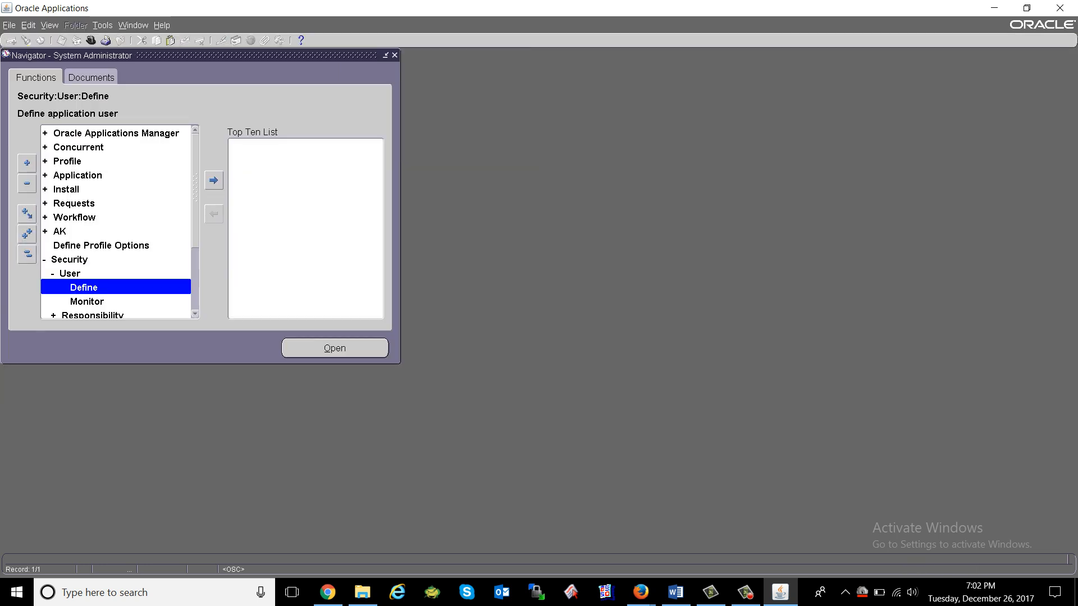
double_click(69, 273)
double_click(69, 259)
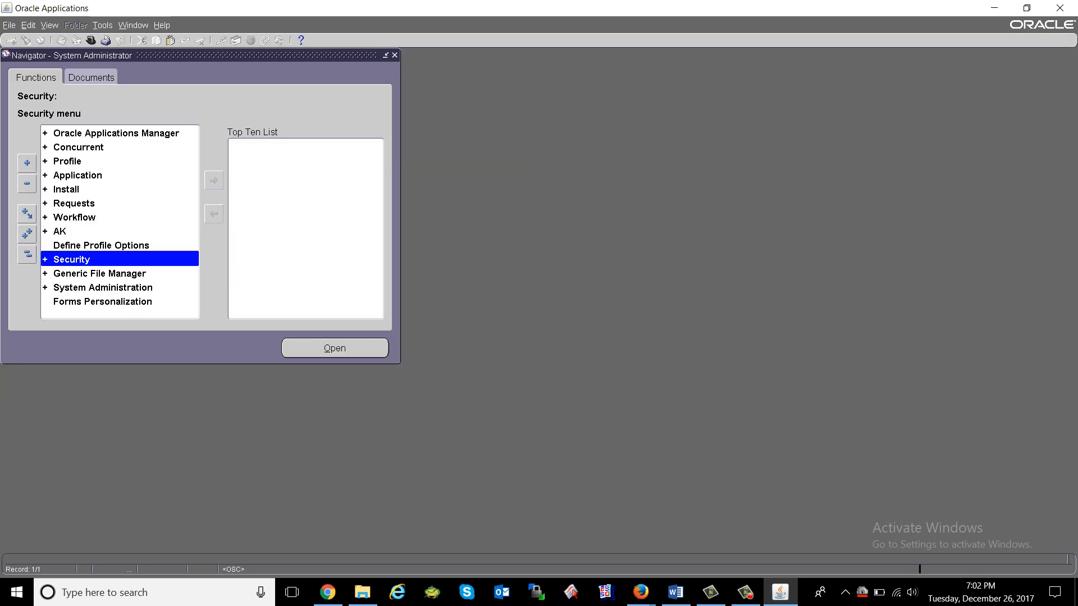
click(103, 288)
click(60, 231)
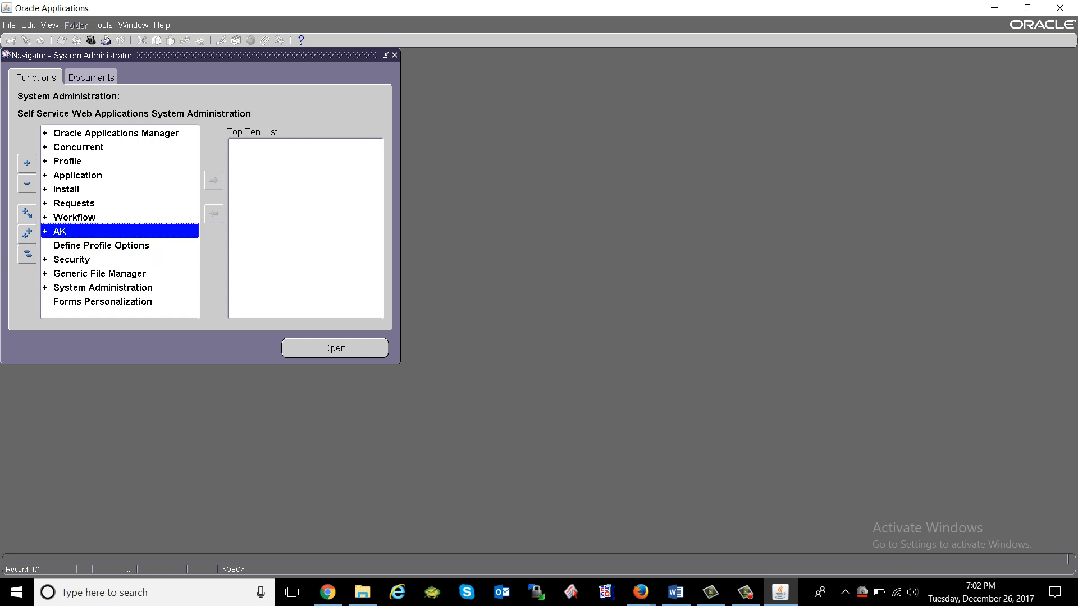
click(67, 161)
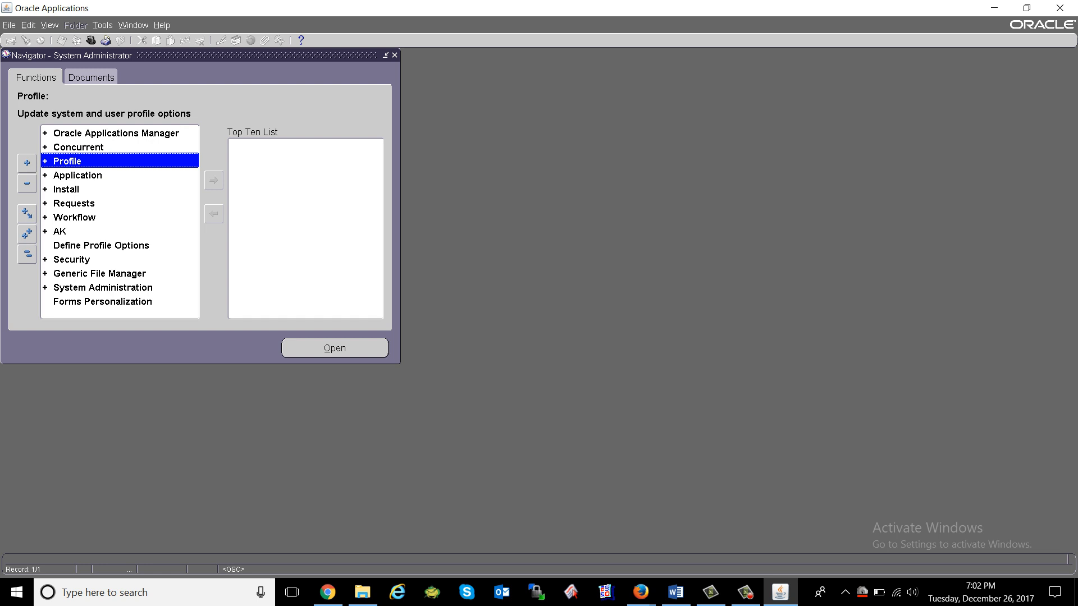
Expand Security > User > Define to reopen the Users form, then close it.
double_click(72, 260)
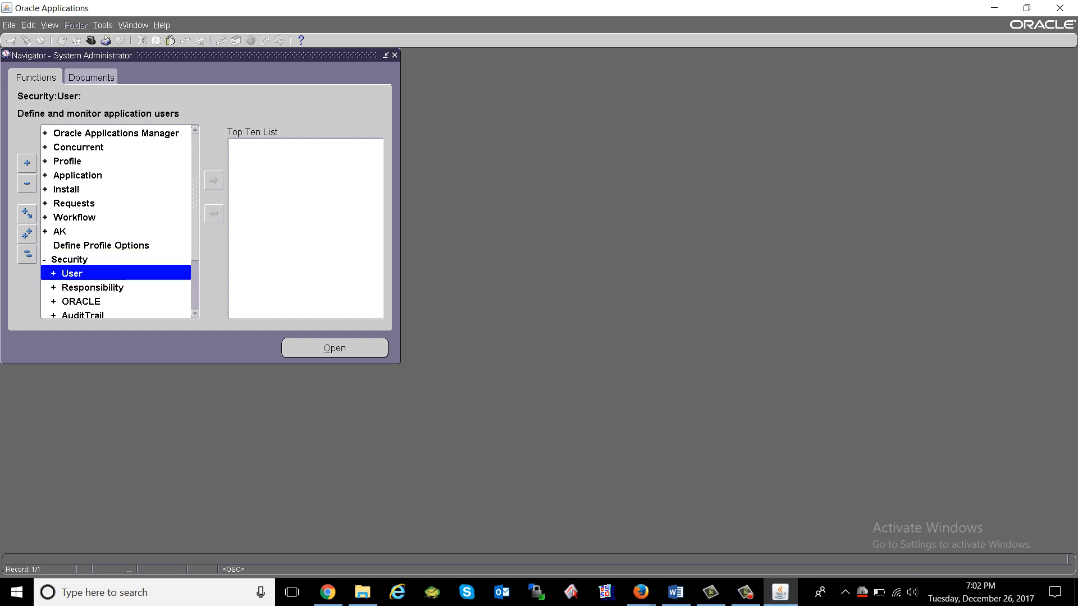
double_click(72, 273)
double_click(83, 287)
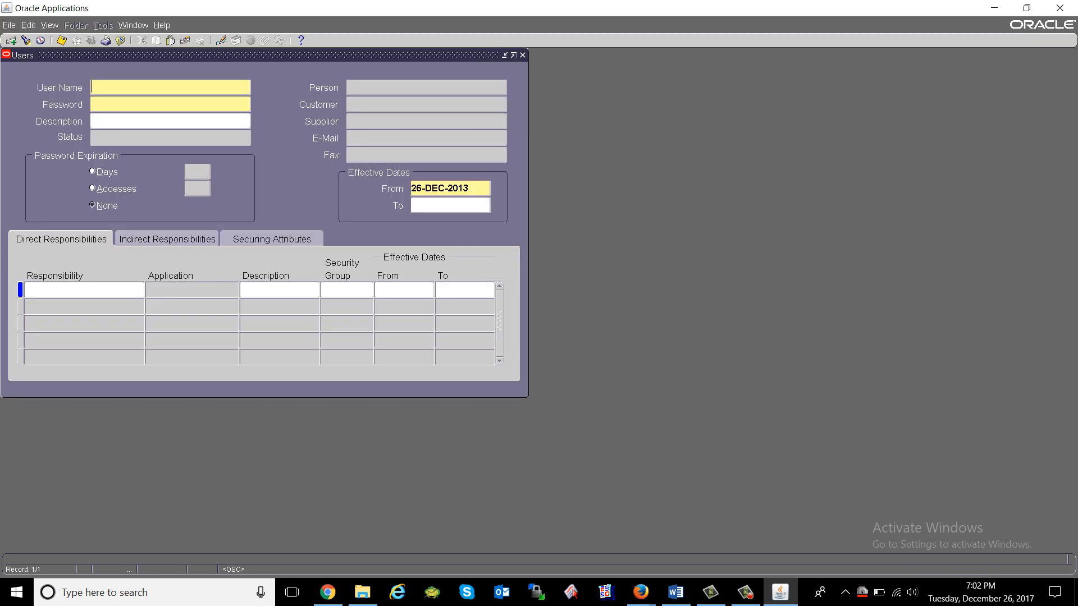
click(120, 40)
Collapse Security, dismiss the functions list, and expand the Oracle Applications Manager functions.
double_click(69, 260)
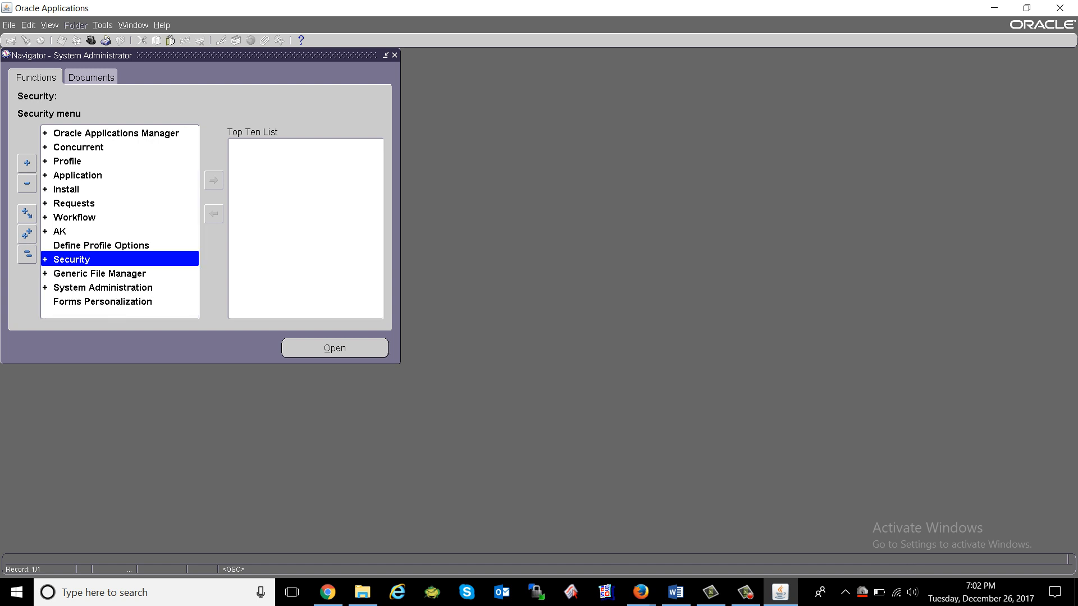
key(ctrl+l)
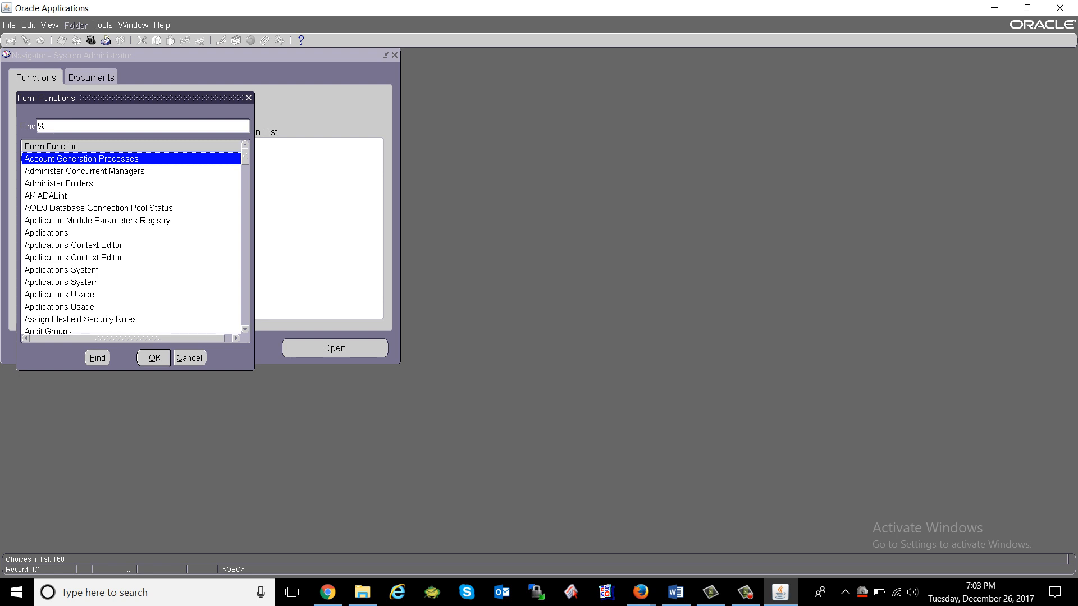
click(190, 358)
click(116, 133)
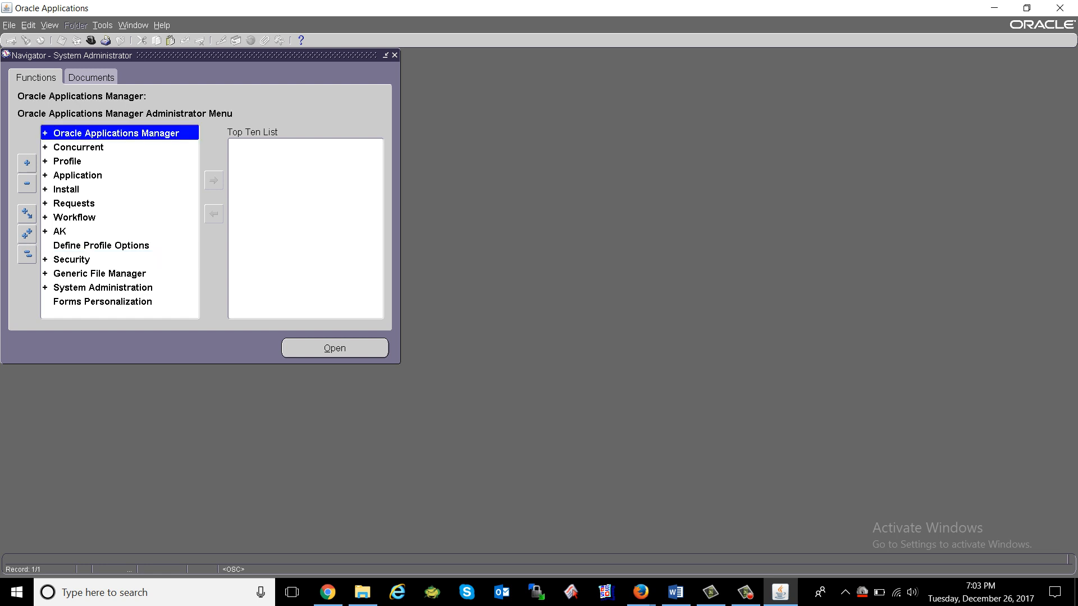
double_click(116, 133)
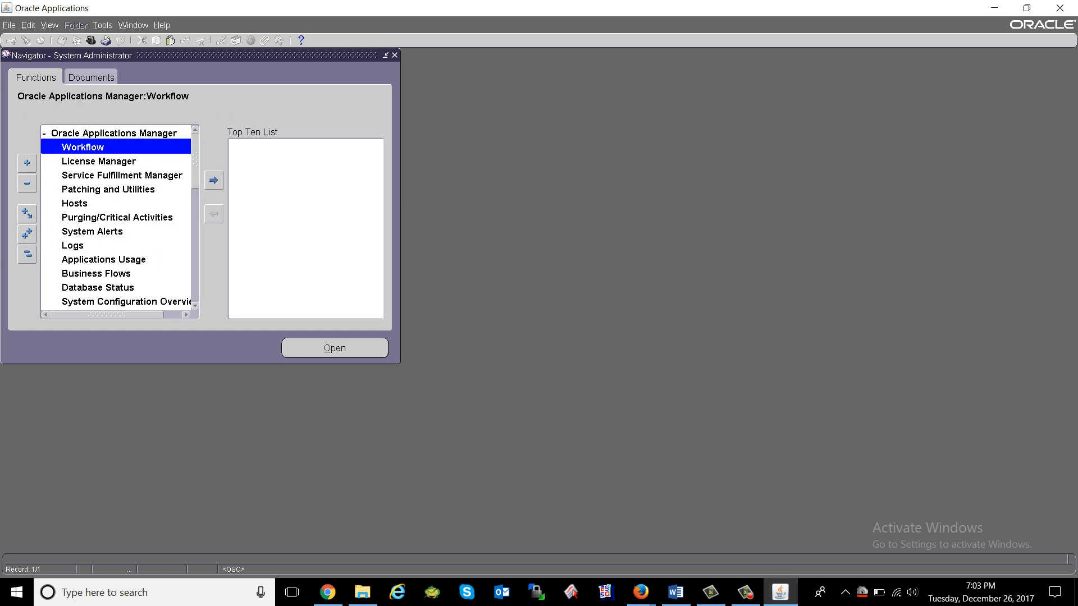
scroll(115, 218, down, 6)
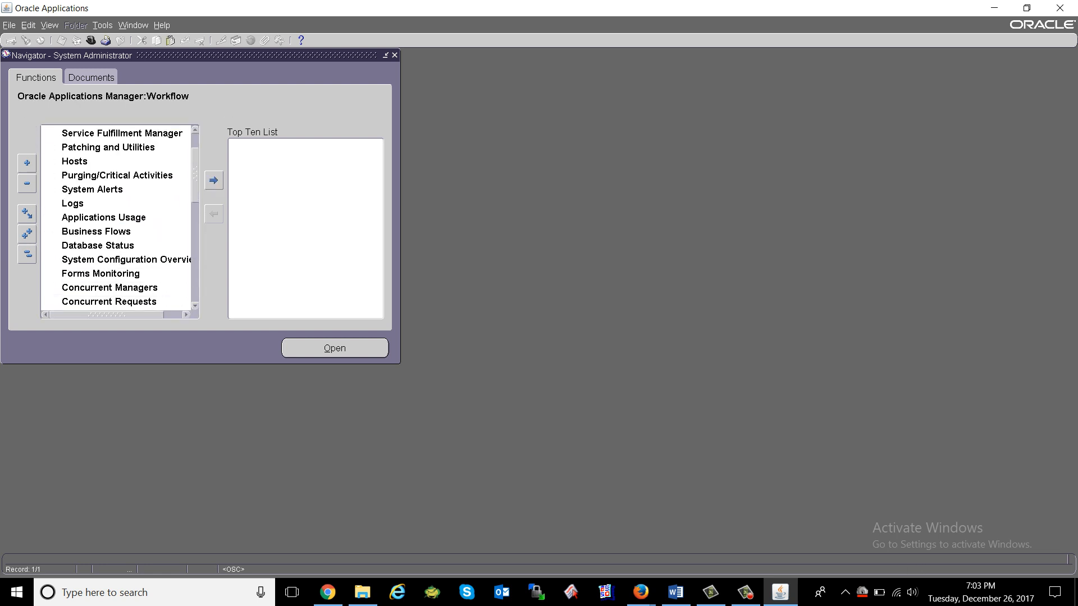
scroll(116, 218, up, 6)
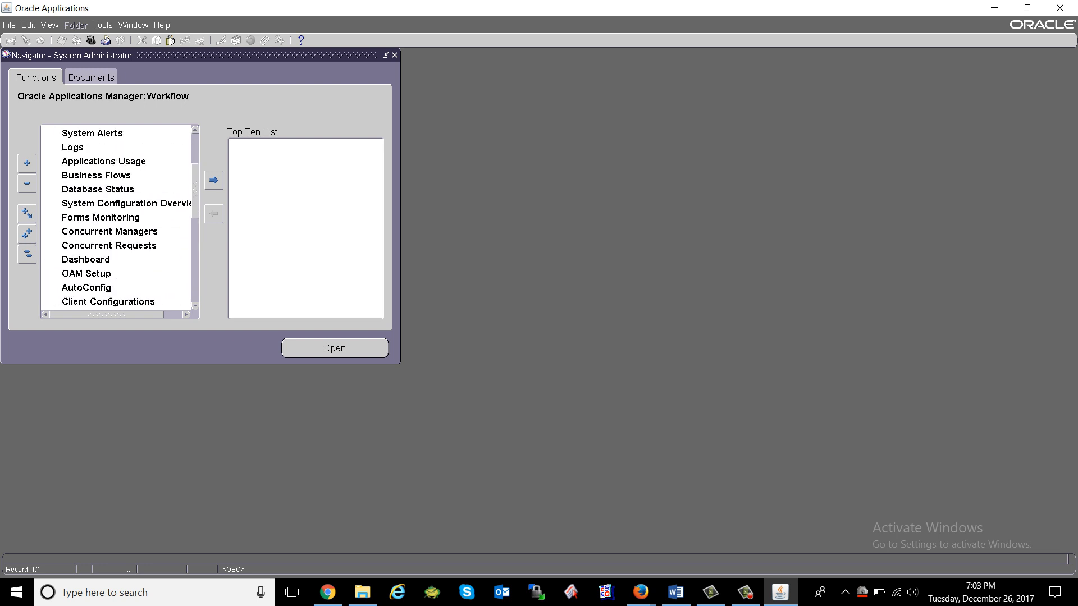
Search the functions list for 'user' and open the Users form from the results.
key(ctrl+l)
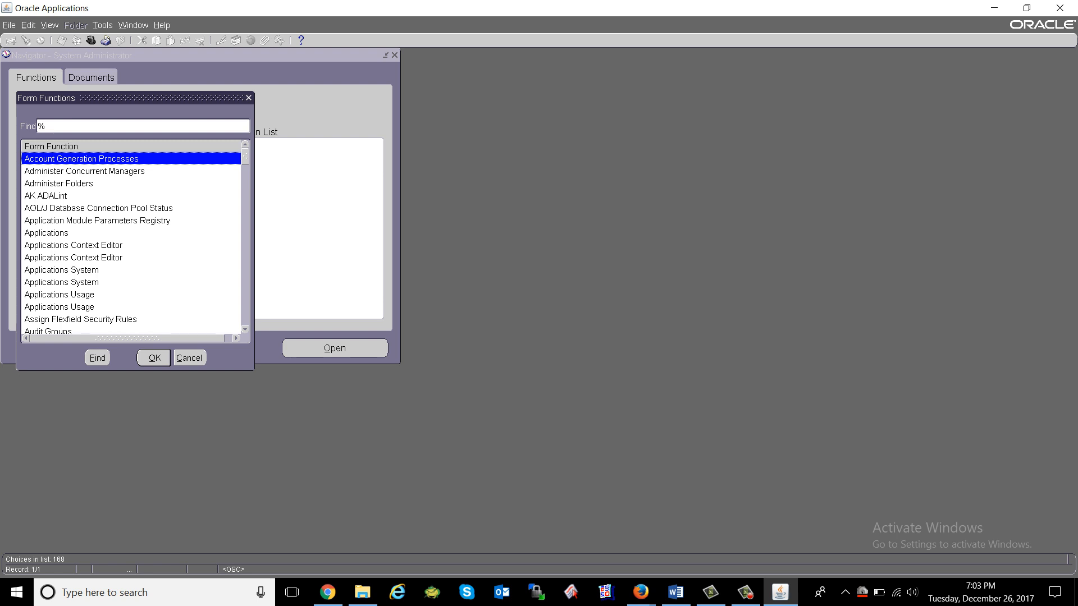
text(user)
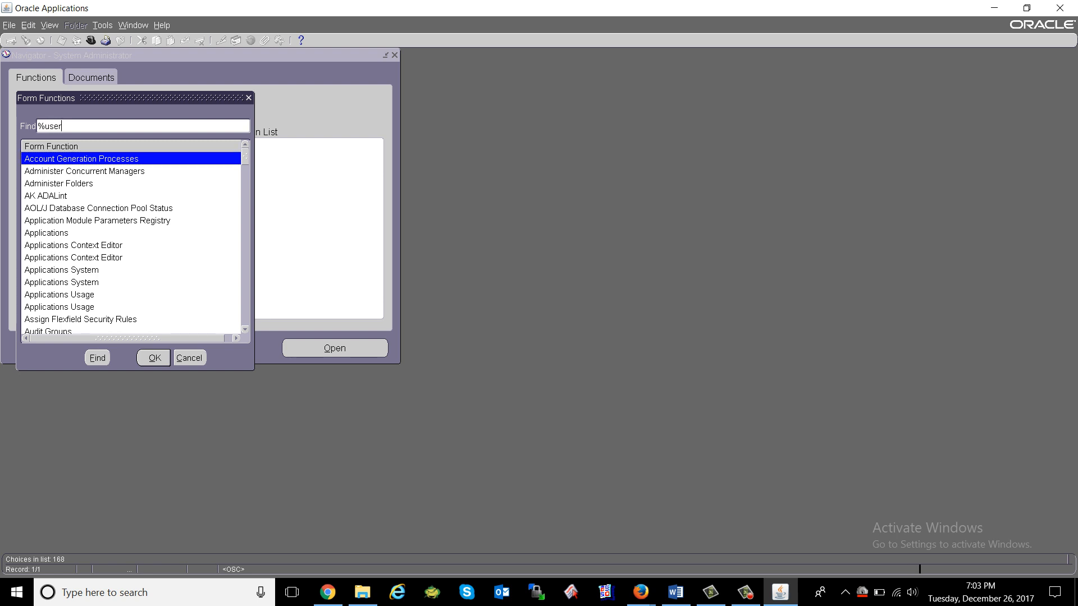
key(Return)
key(Down)
key(Down)
key(Down)
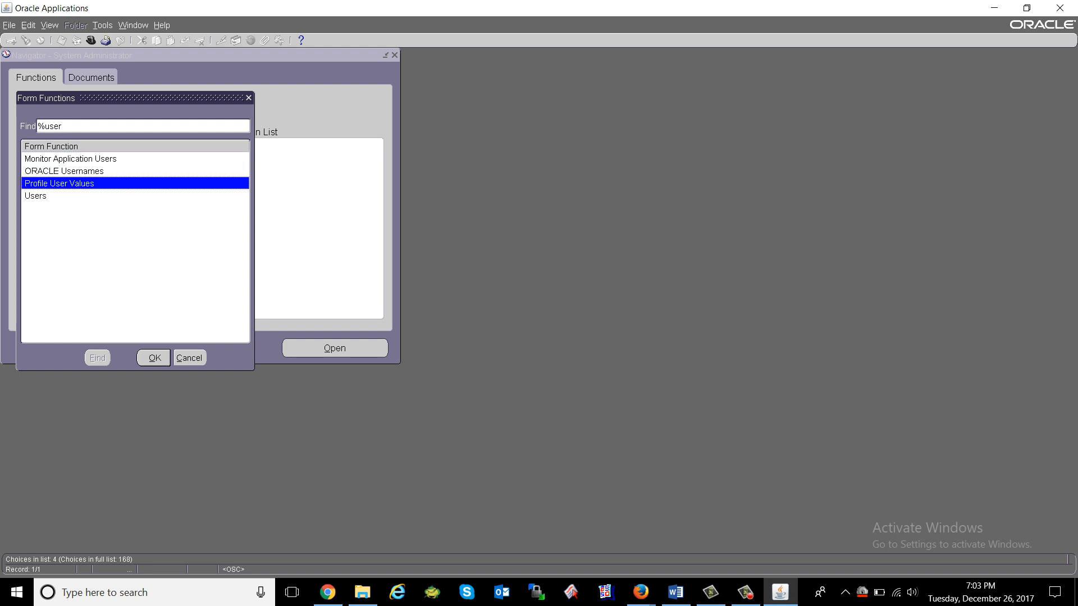
key(Return)
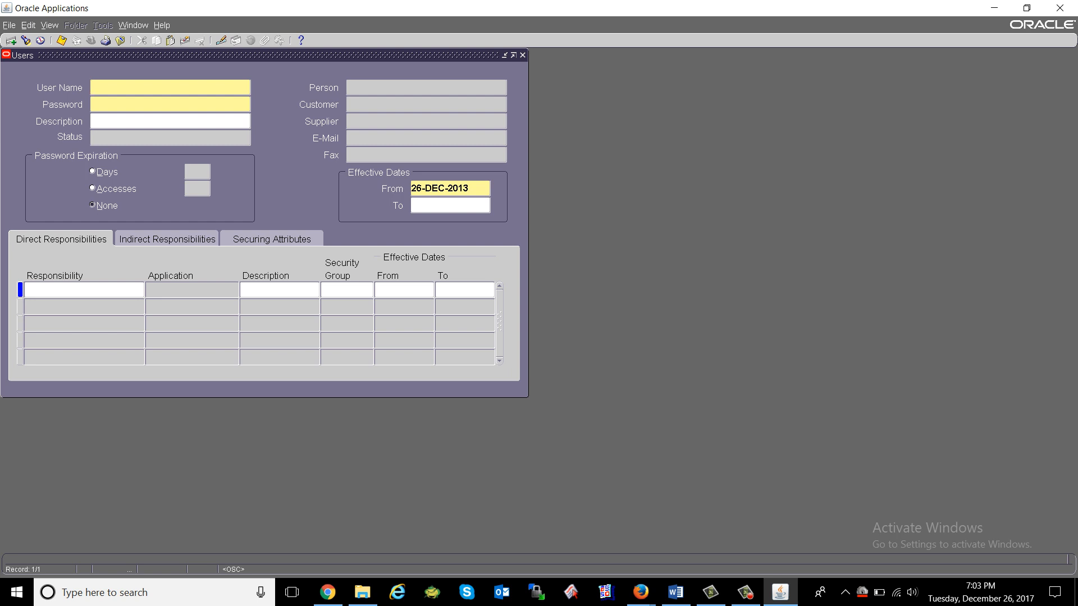
Collapse Oracle Applications Manager, open Users via Security > User > Define with arrow keys, then close it.
key(F4)
key(Down)
key(Down)
key(Up)
key(Up)
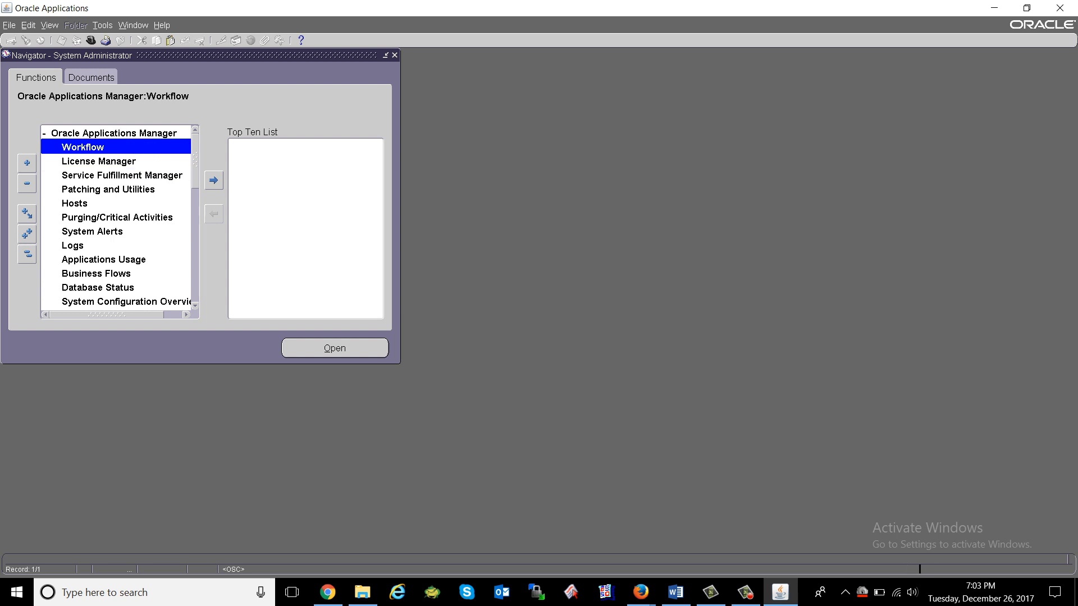
key(Up)
key(Return)
key(Down)
key(Down)
key(Down)
key(Down)
key(Down)
key(Down)
key(Down)
key(Down)
key(Down)
key(Down)
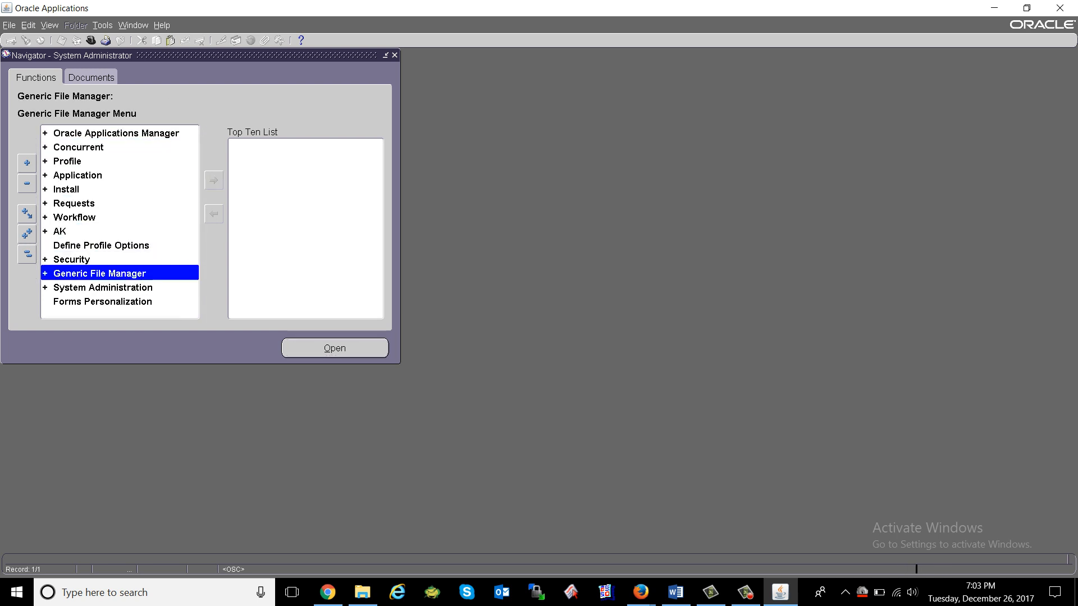
key(Up)
key(Return)
key(Down)
key(Return)
key(Down)
key(Return)
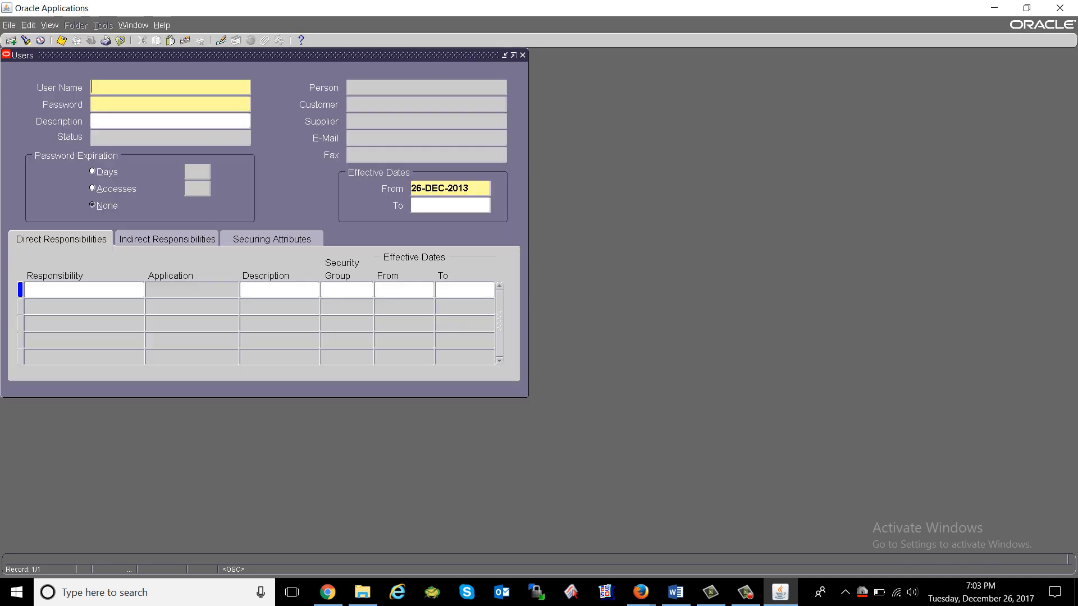
key(F4)
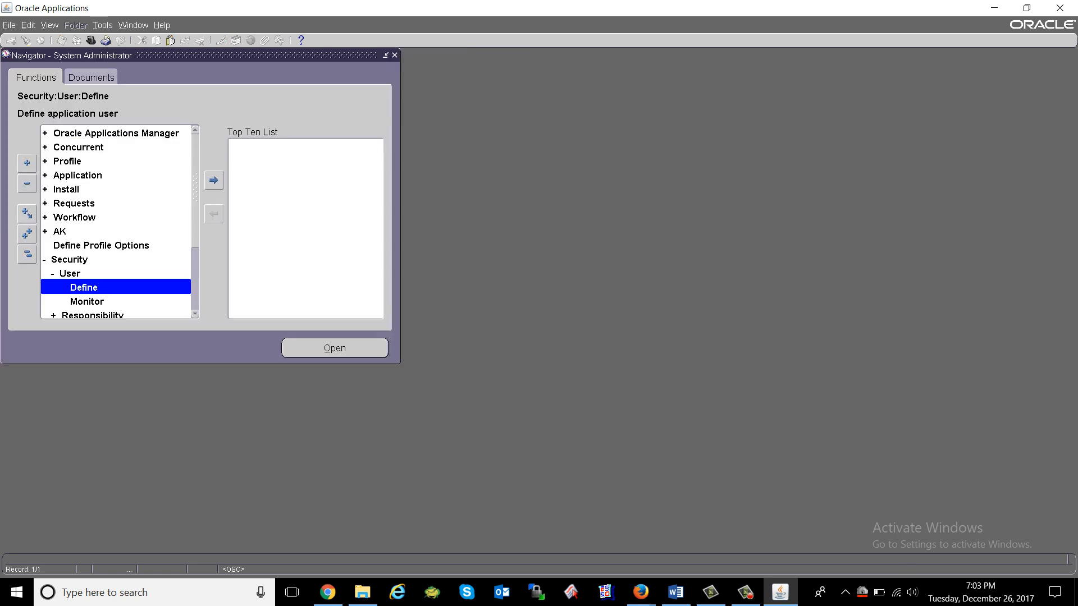
Search the functions list for 'user' and open Profile User Values.
key(ctrl+l)
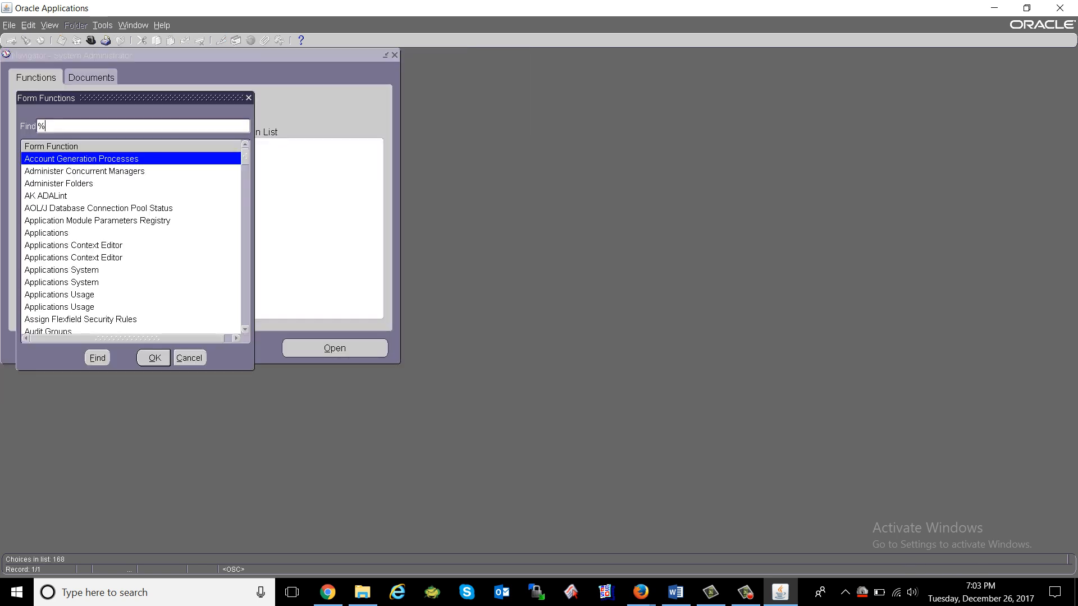
text(user)
key(Return)
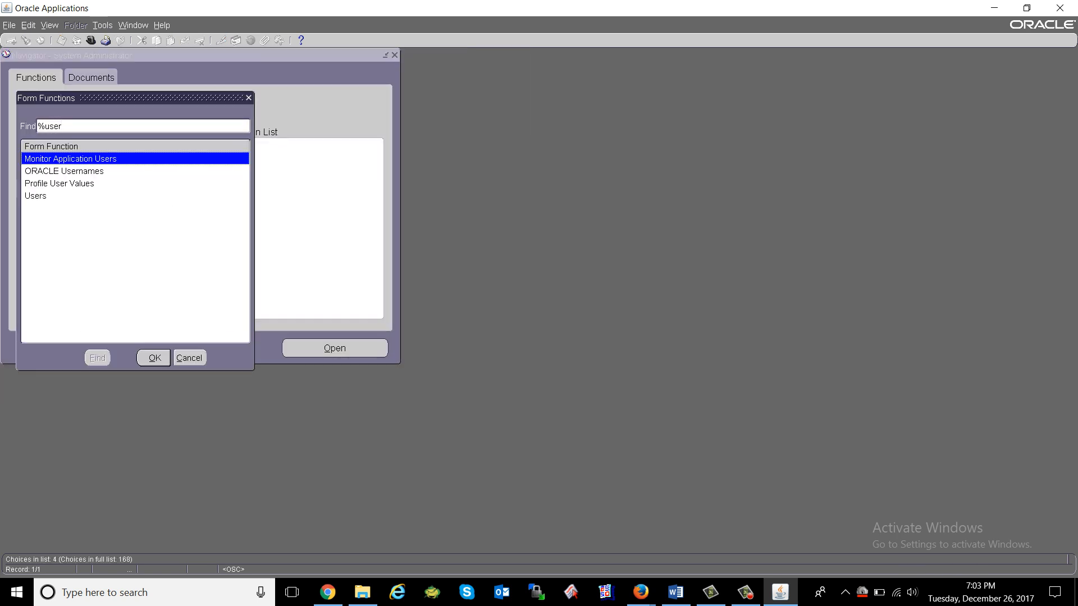
key(Down)
key(Down)
key(Return)
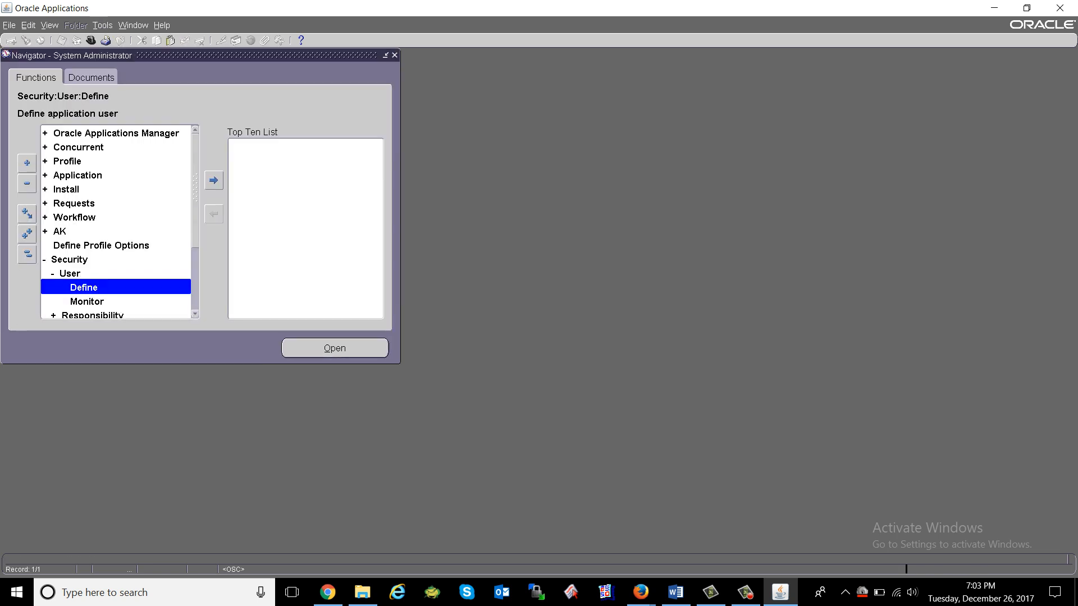
Collapse the User and Security branches, then expand Security again.
key(Up)
key(Up)
key(Down)
key(Return)
key(Up)
key(Return)
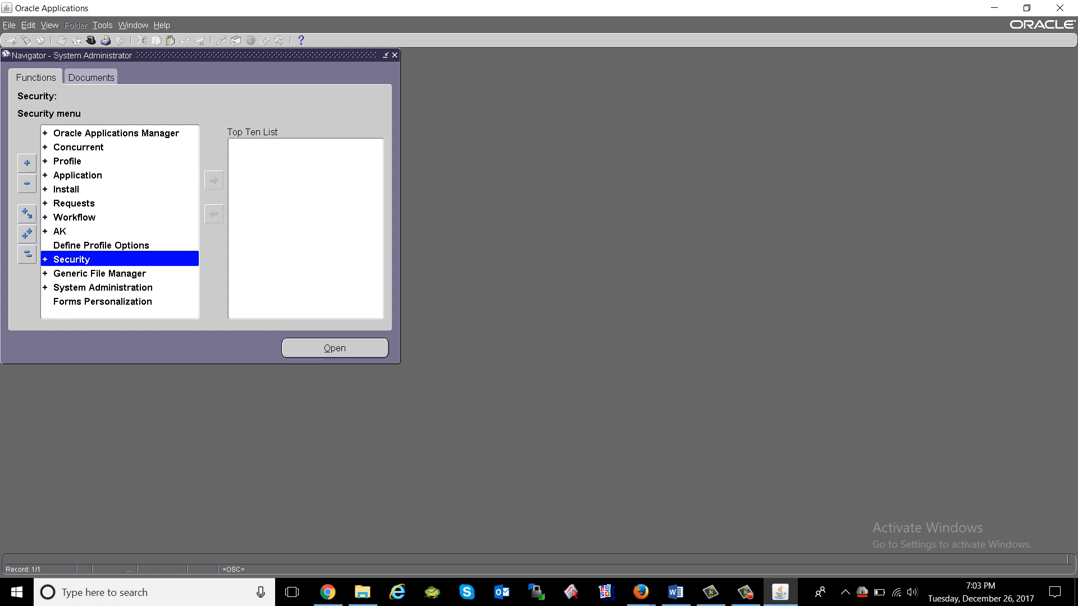
key(Up)
key(Down)
key(Return)
Browse the Security functions, expand User, and open the Monitor users form.
key(Down)
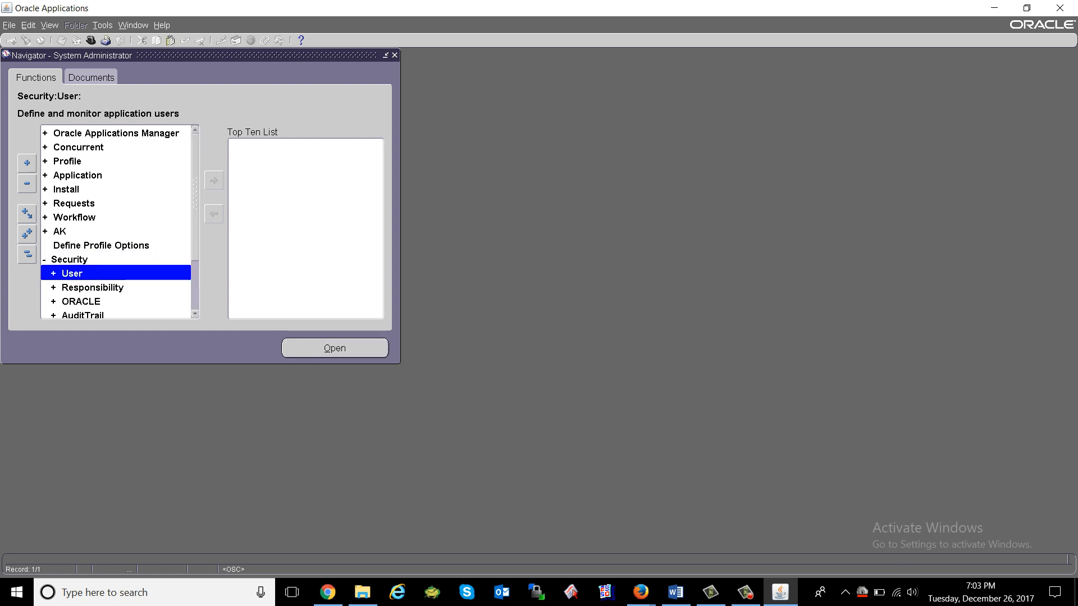
key(Down)
key(Down)
key(Down)
key(Down)
key(Down)
key(Down)
key(Up)
key(Up)
key(Up)
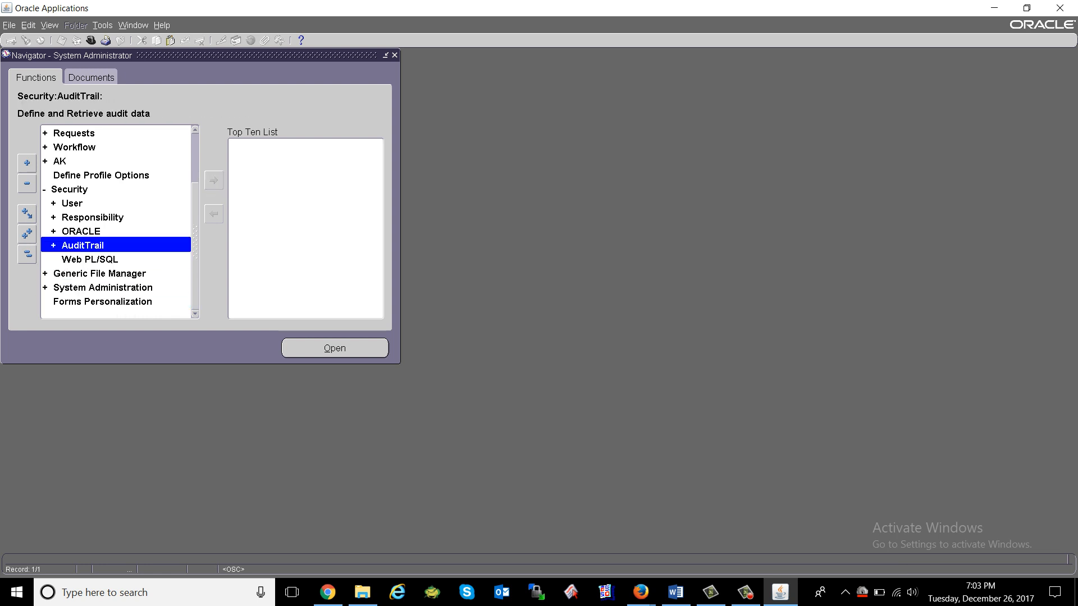
key(Up)
key(Up)
key(Up)
key(Down)
key(Down)
key(Down)
key(Down)
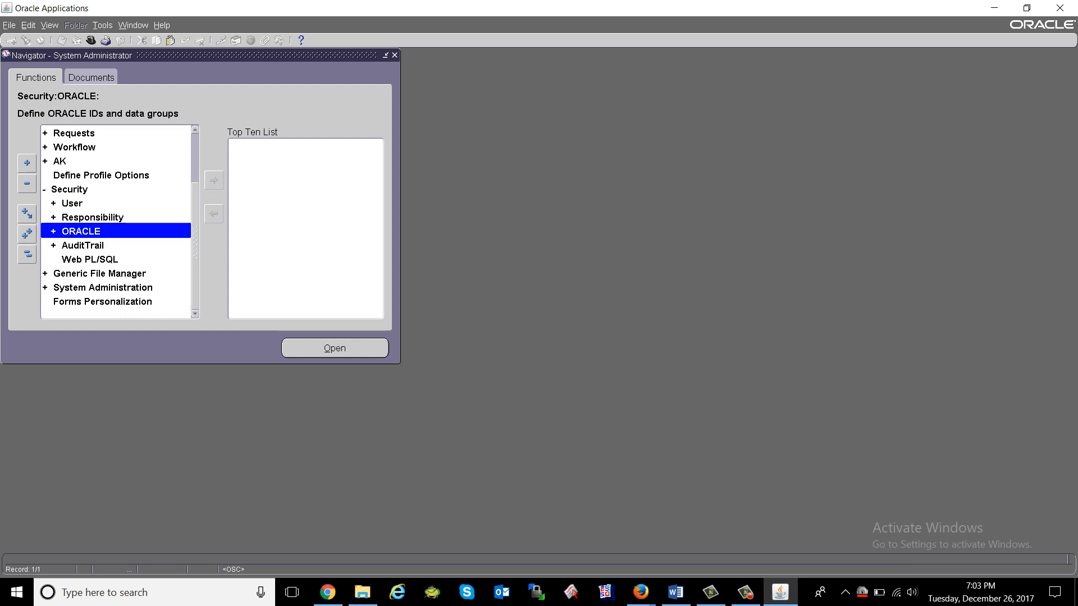
key(Up)
key(Up)
key(Up)
key(Up)
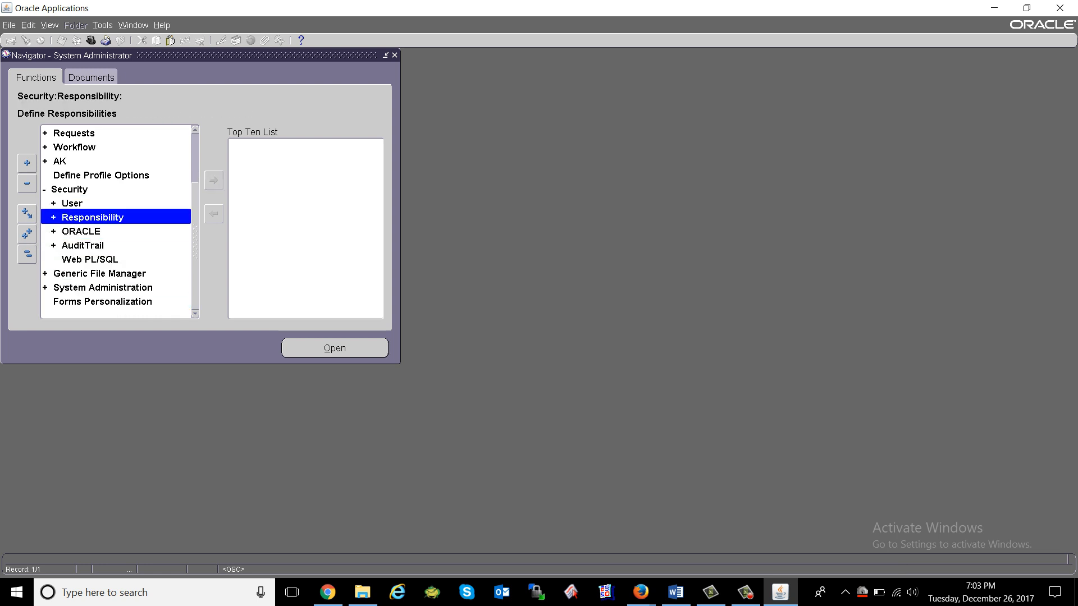
key(Right)
key(Down)
key(Down)
key(Down)
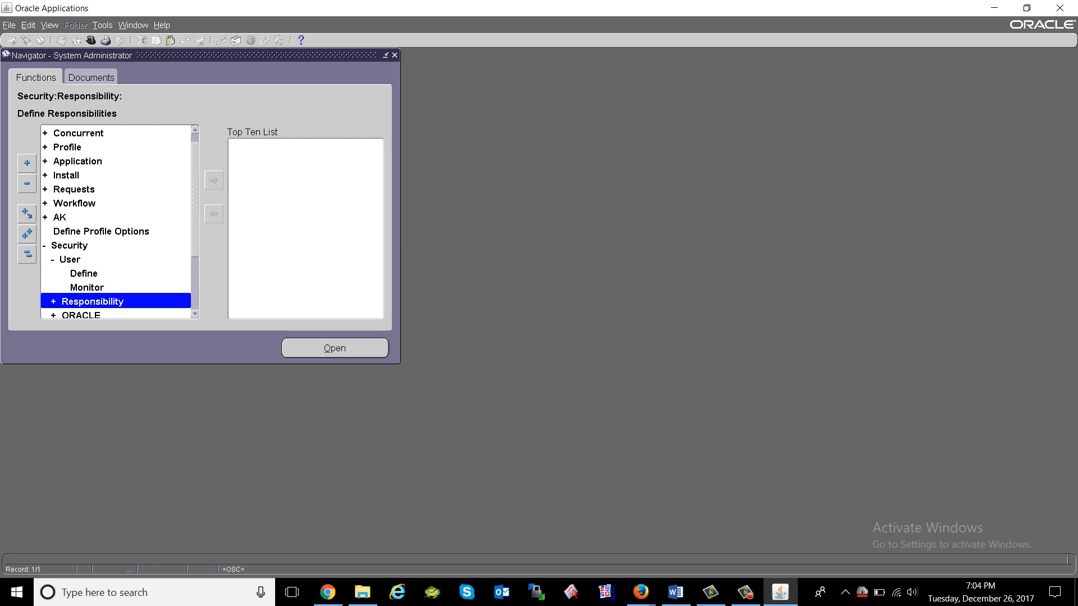
key(Up)
key(Up)
key(Down)
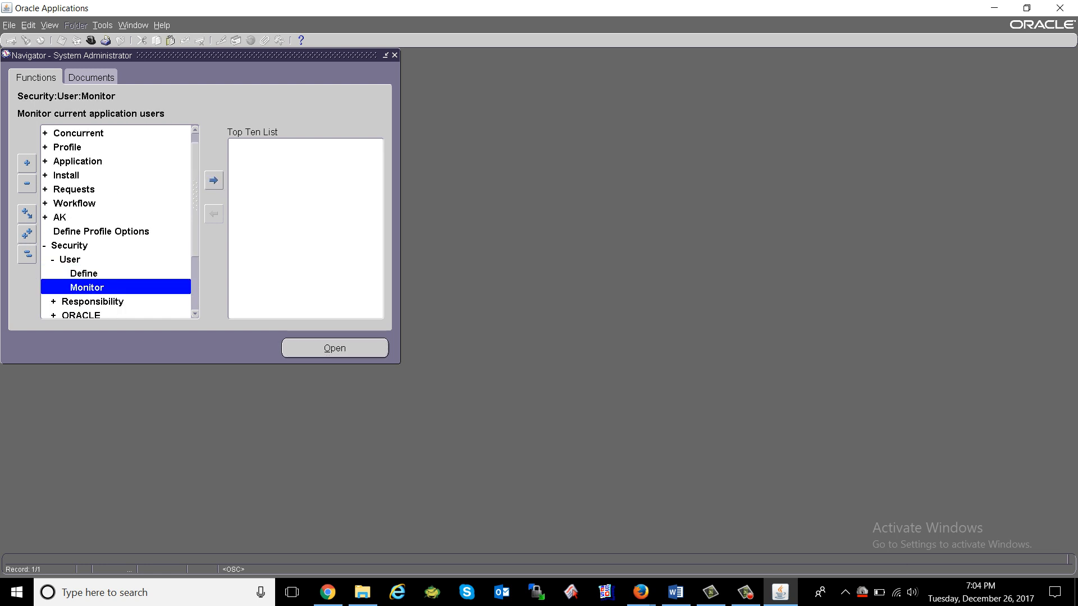
key(Return)
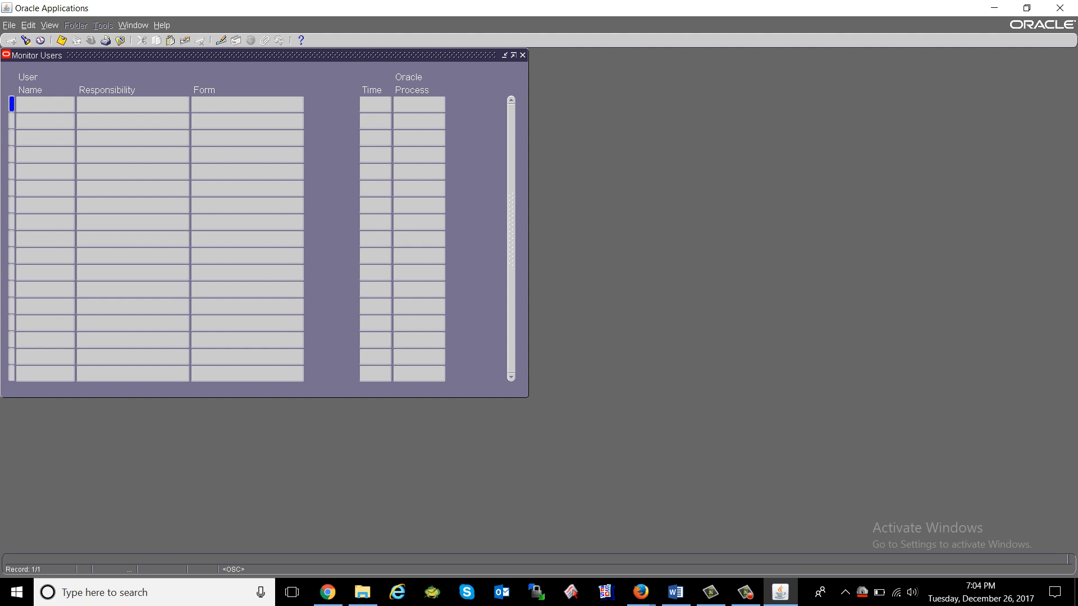
Query all connected users, then re-query using the first row's user name only.
key(ctrl+F11)
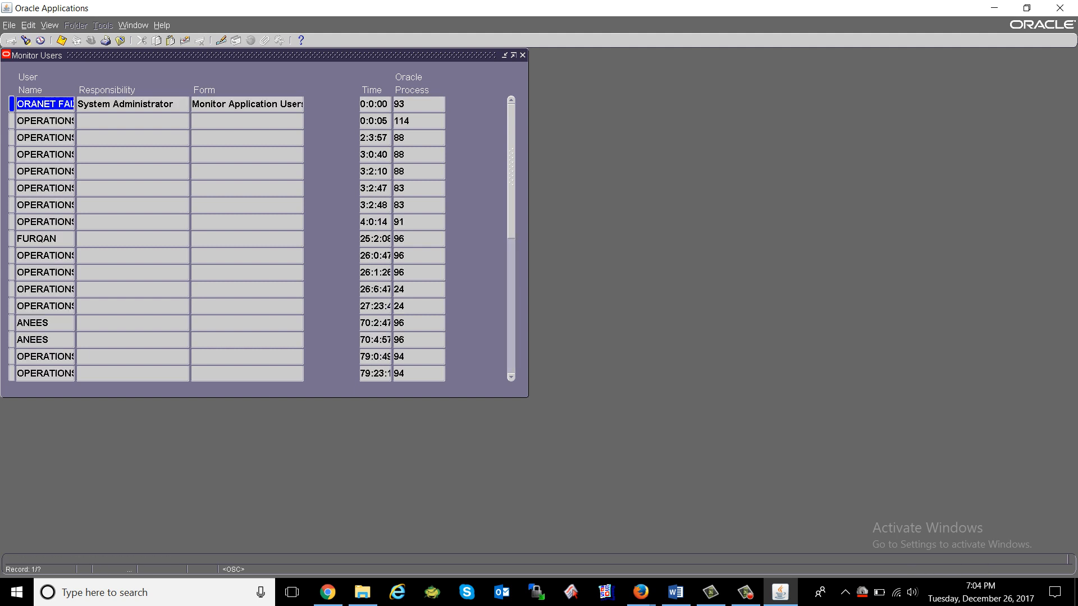
key(Right)
key(Left)
key(Left)
key(Left)
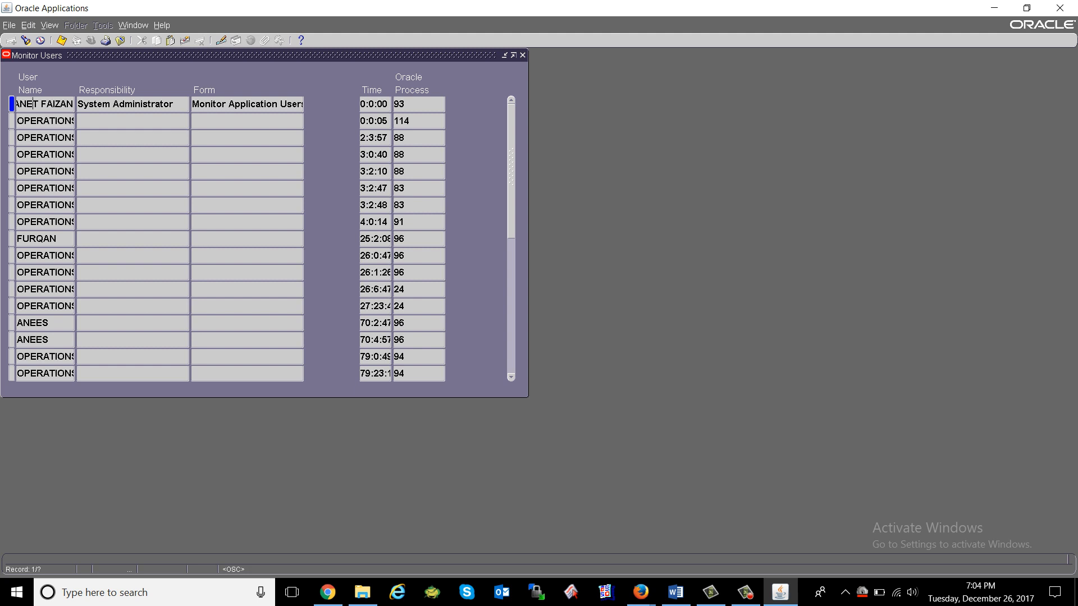
key(Left)
key(Left)
key(Left)
key(Left)
key(Left)
key(shift+Right)
key(shift+Right)
key(shift+Right)
key(shift+Right)
key(shift+Right)
key(shift+Right)
key(shift+Right)
key(shift+Right)
key(shift+Right)
key(shift+Right)
key(shift+Right)
key(shift+Right)
key(shift+Right)
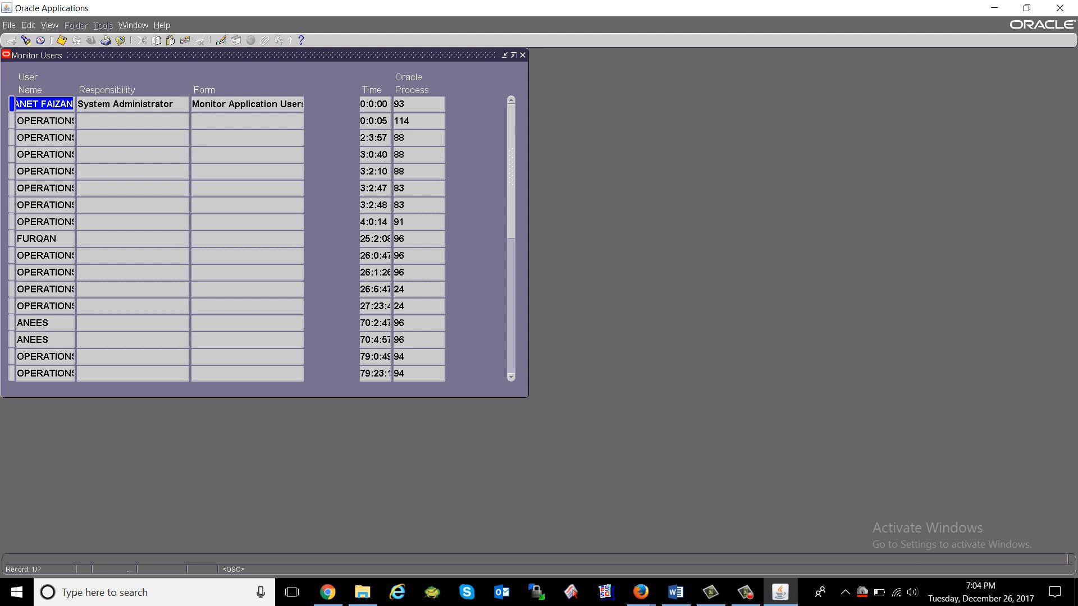
key(F11)
key(ctrl+v)
key(ctrl+F11)
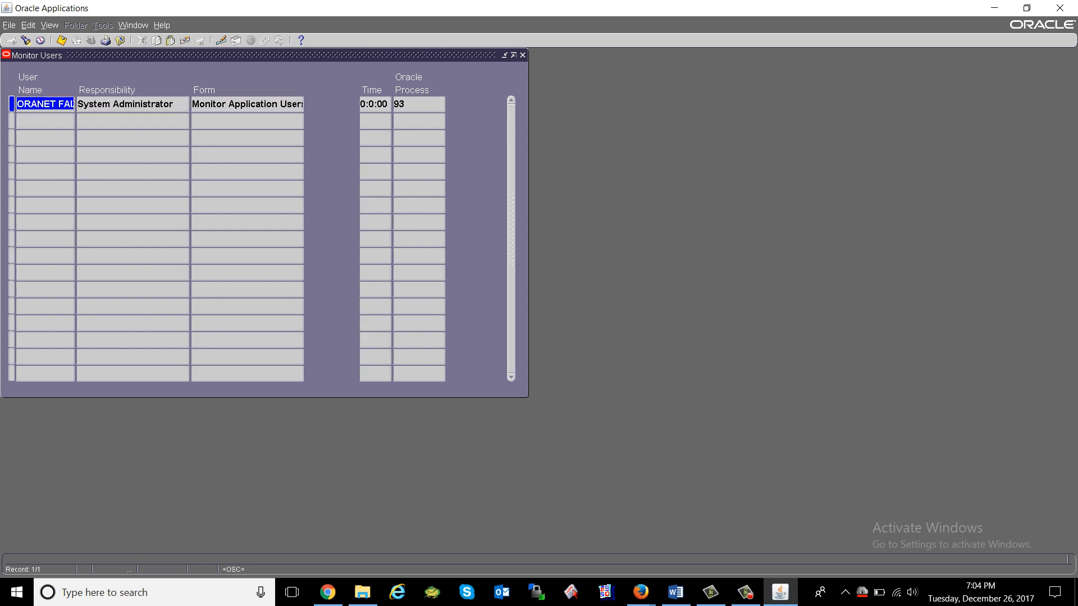
Check the session's responsibility, running form, elapsed time and Oracle process, then close Monitor Users.
key(Tab)
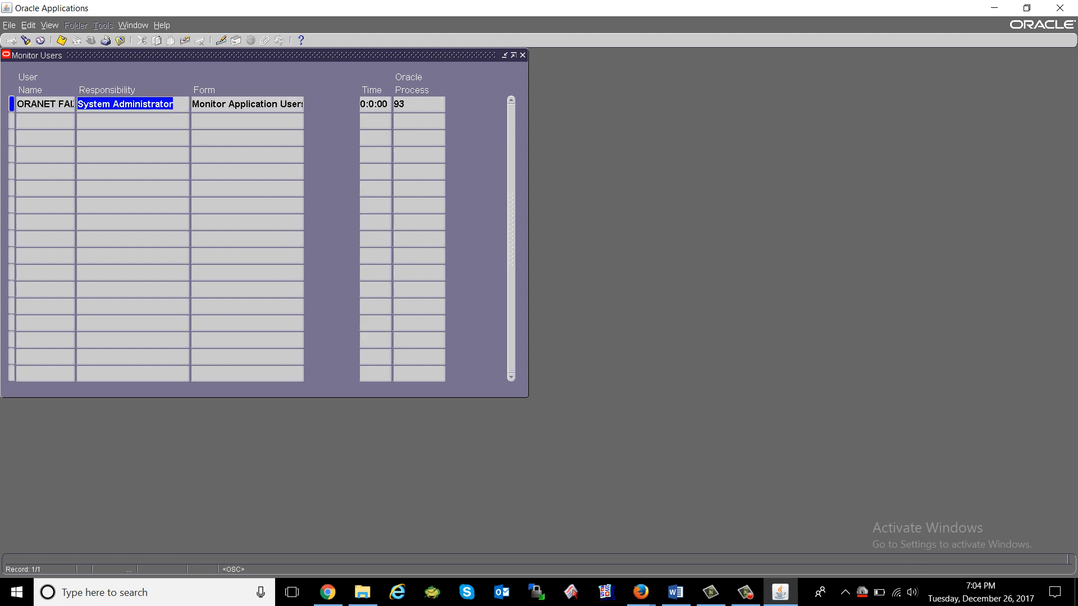
key(Tab)
key(End)
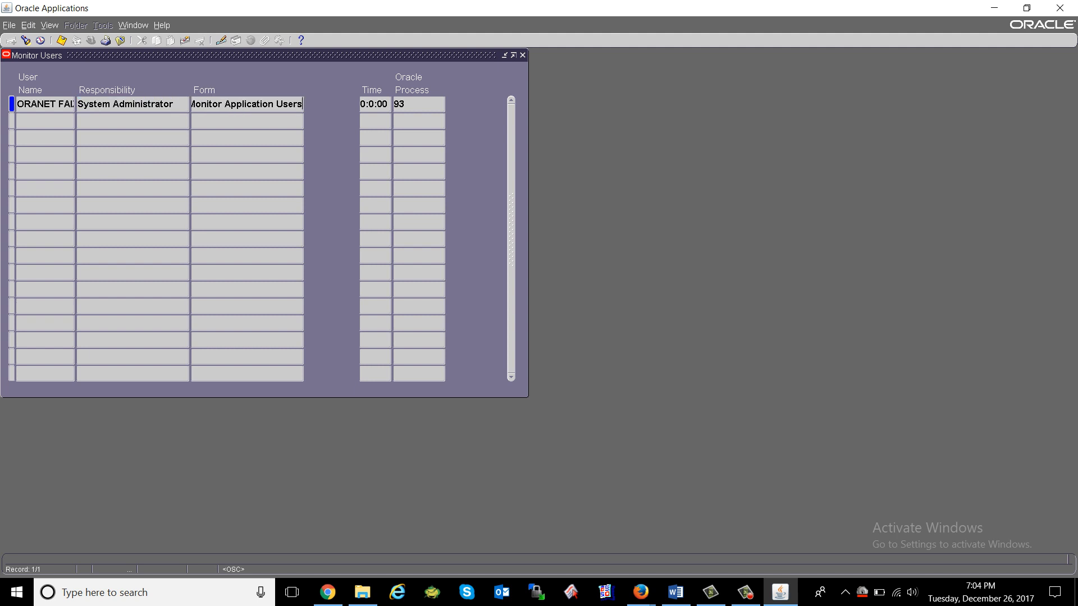
key(Tab)
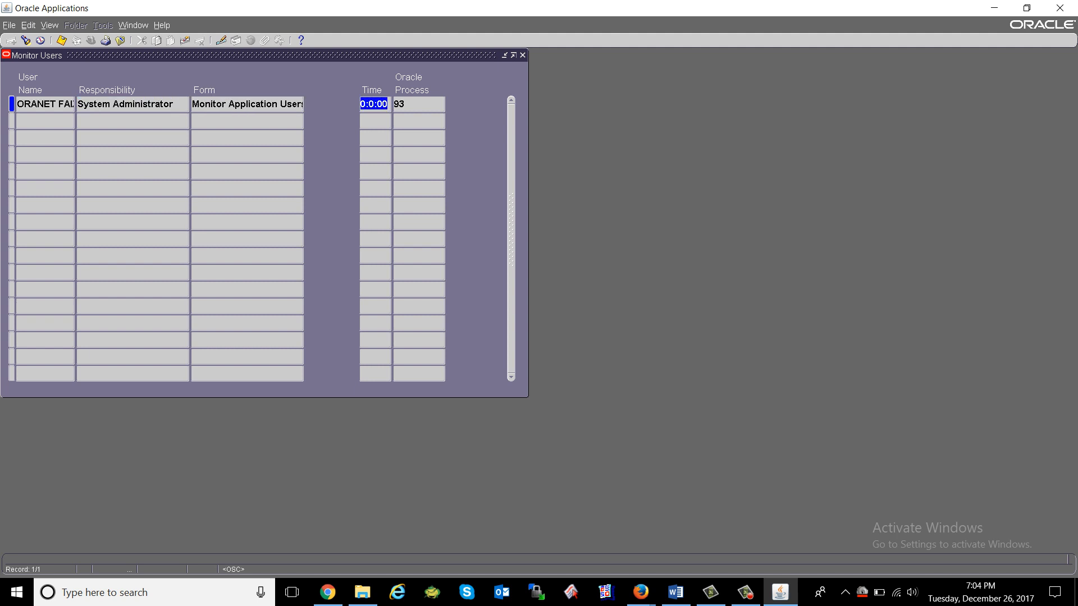
key(Tab)
key(F4)
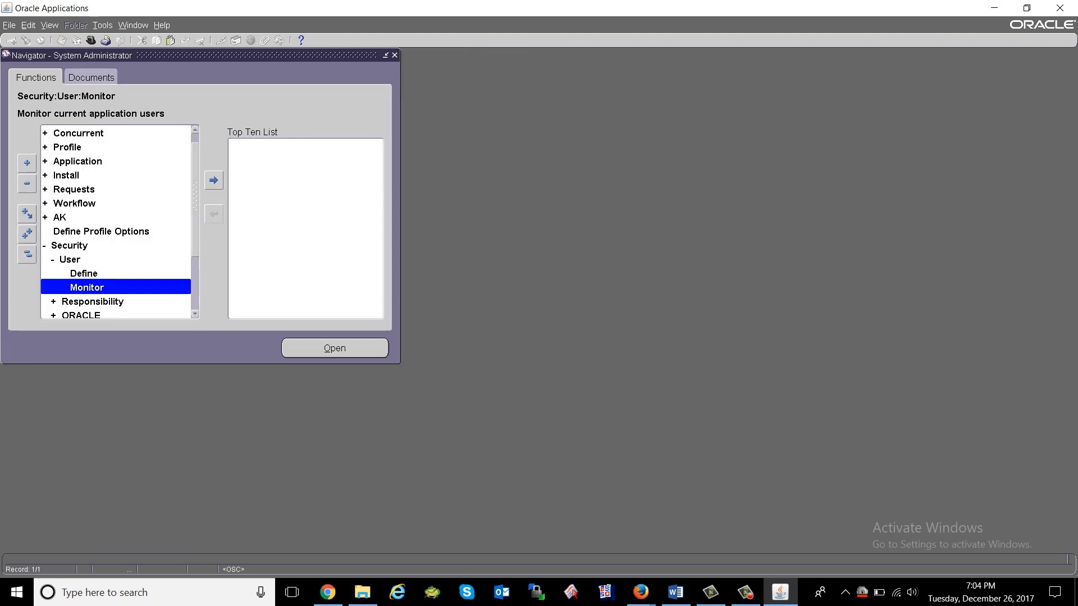
Collapse User, then open Security > Responsibility > Define for a blank Responsibilities form.
key(Up)
key(Up)
key(Left)
key(Down)
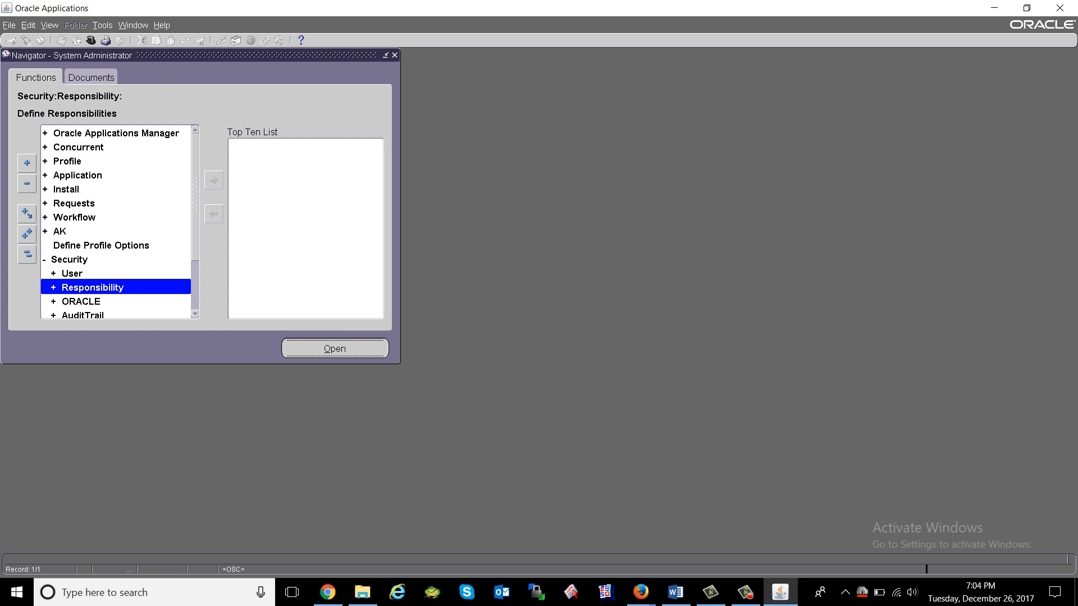
key(Right)
key(Down)
key(Down)
key(Down)
key(Down)
key(Up)
key(Up)
key(Up)
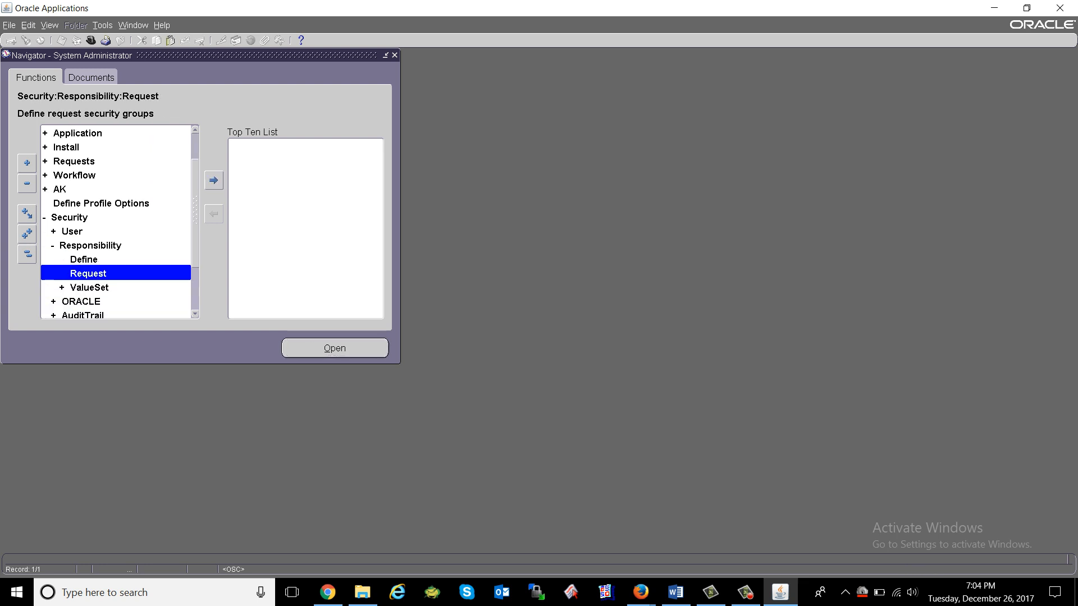
key(Down)
key(Up)
key(Return)
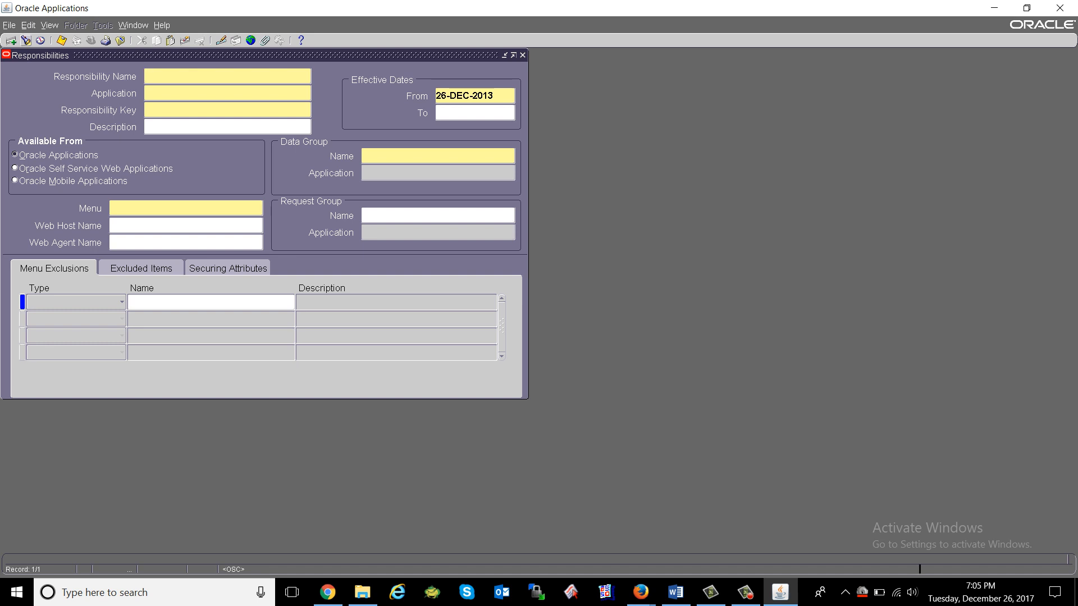
Load the existing responsibility by searching 'system Administrator' in the Responsibility Name list.
click(25, 40)
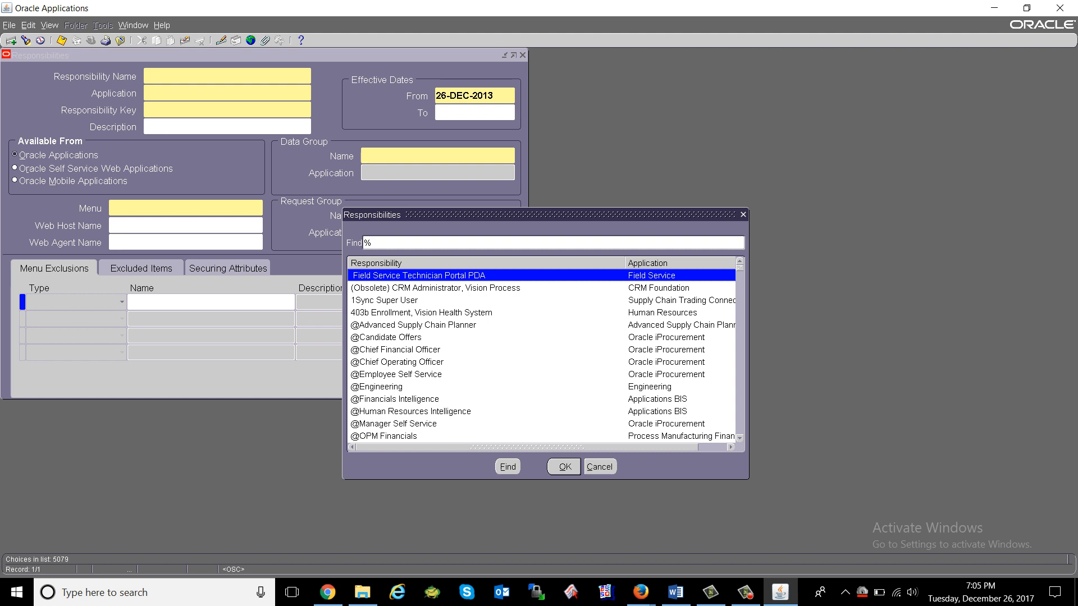
text(system Administrat)
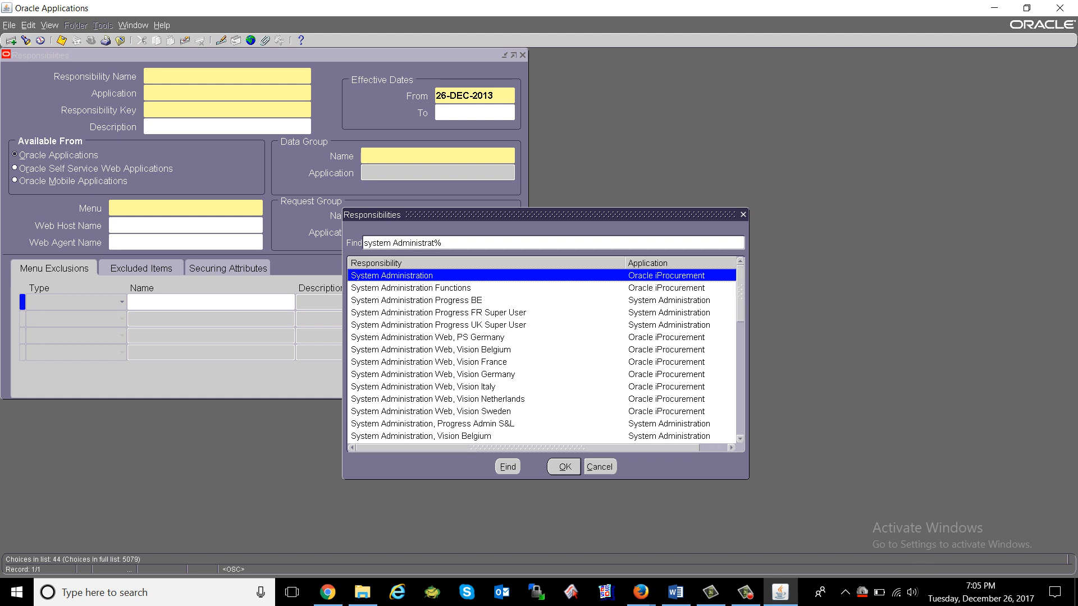
text(or)
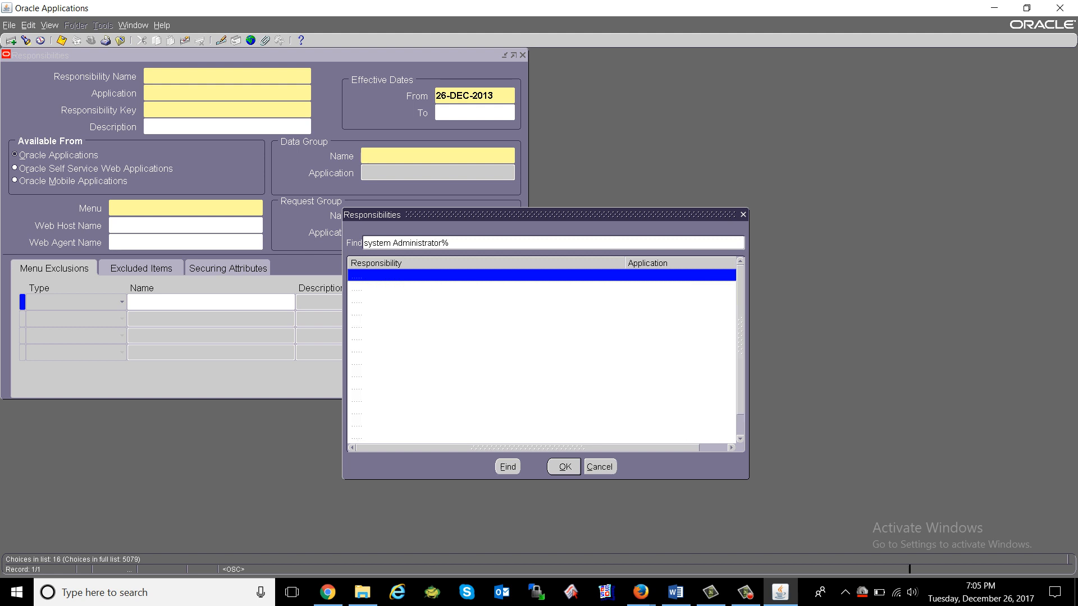
key(Return)
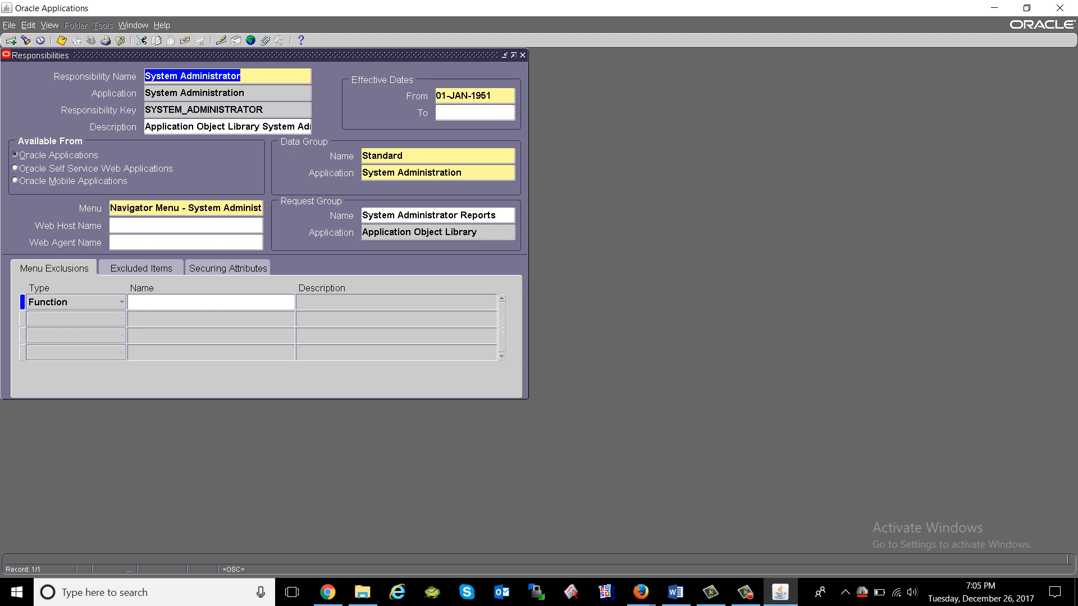
click(464, 96)
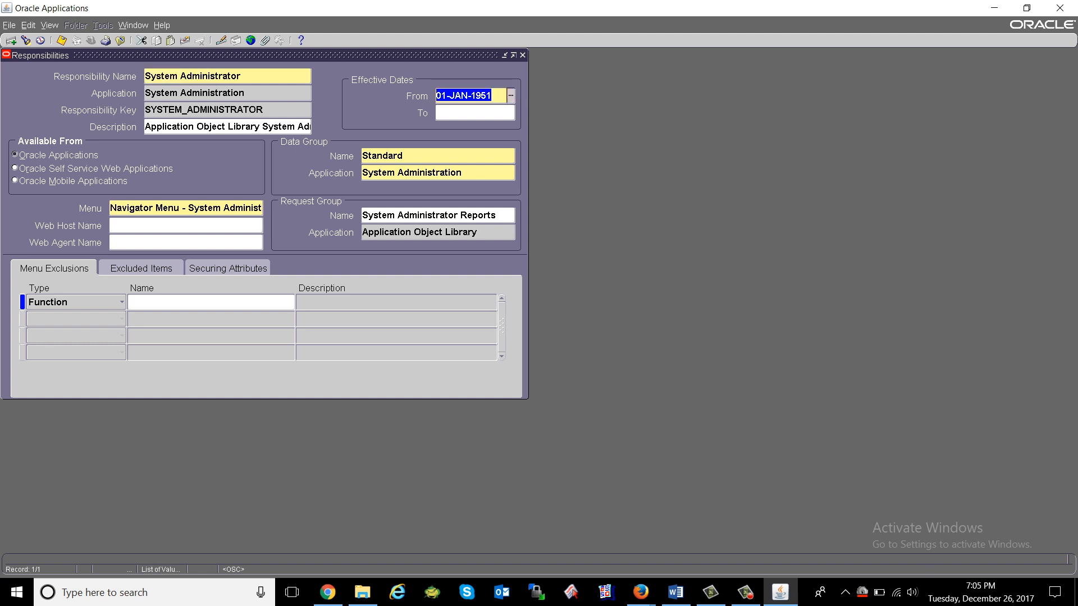
click(492, 96)
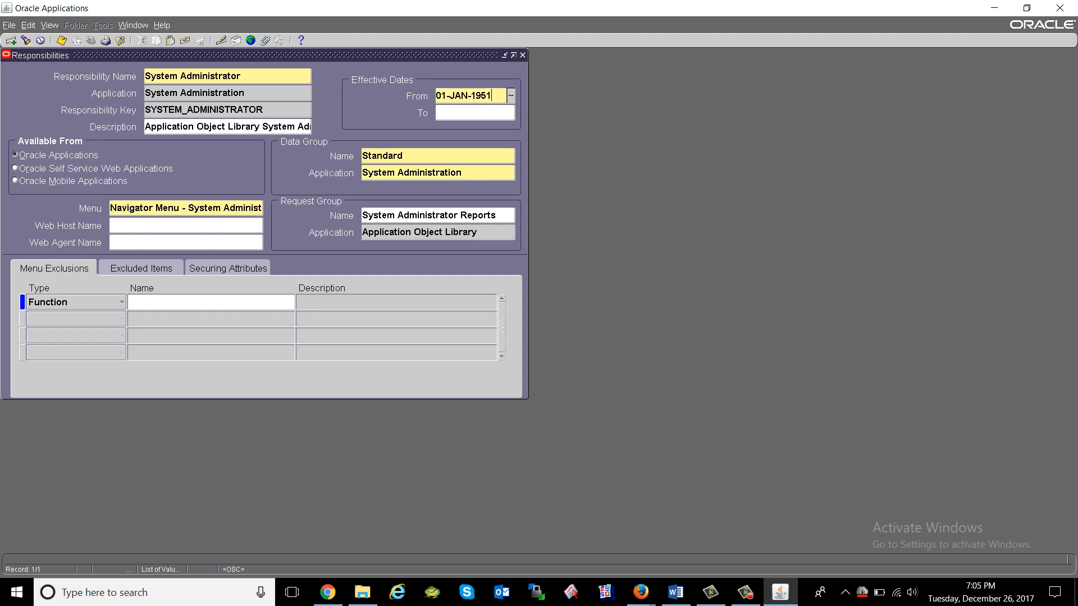
key(BackSpace)
text(0)
key(ctrl+s)
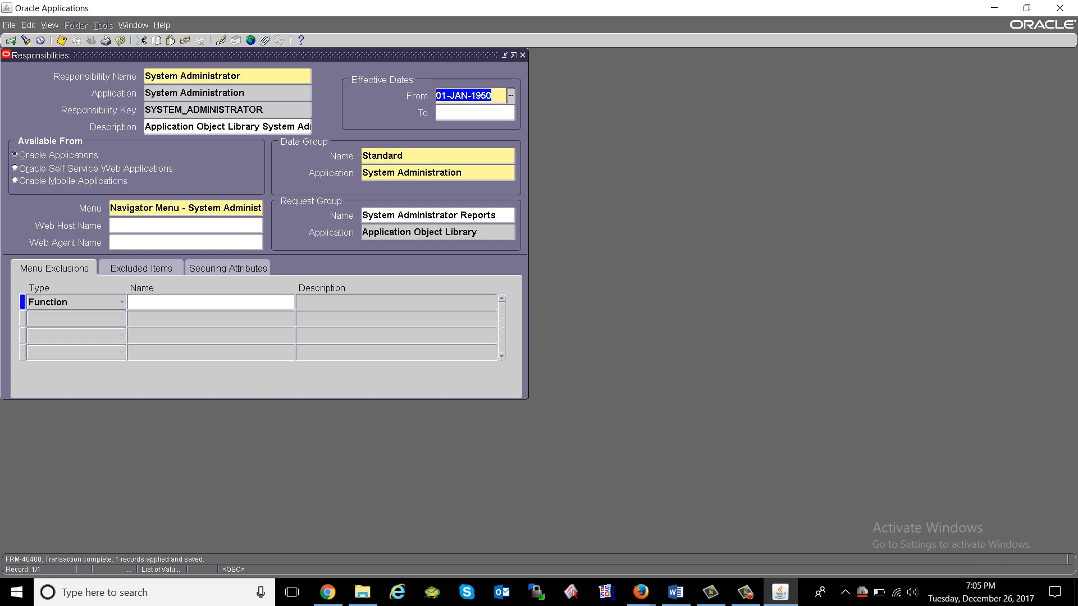
key(End)
key(shift+Left)
text(2)
key(ctrl+s)
key(End)
key(shift+Left)
text(1)
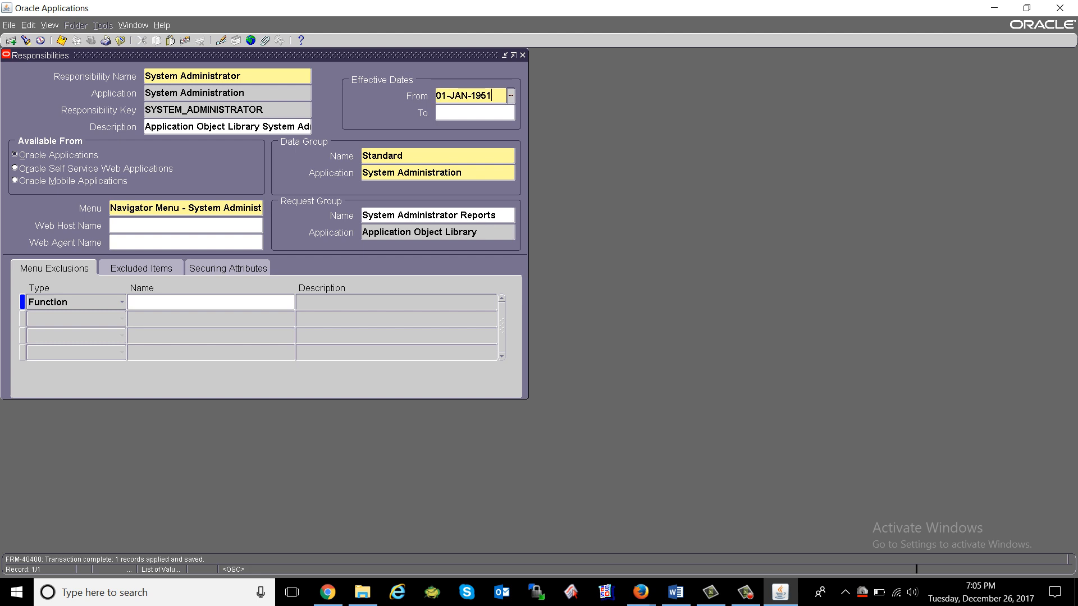
key(ctrl+s)
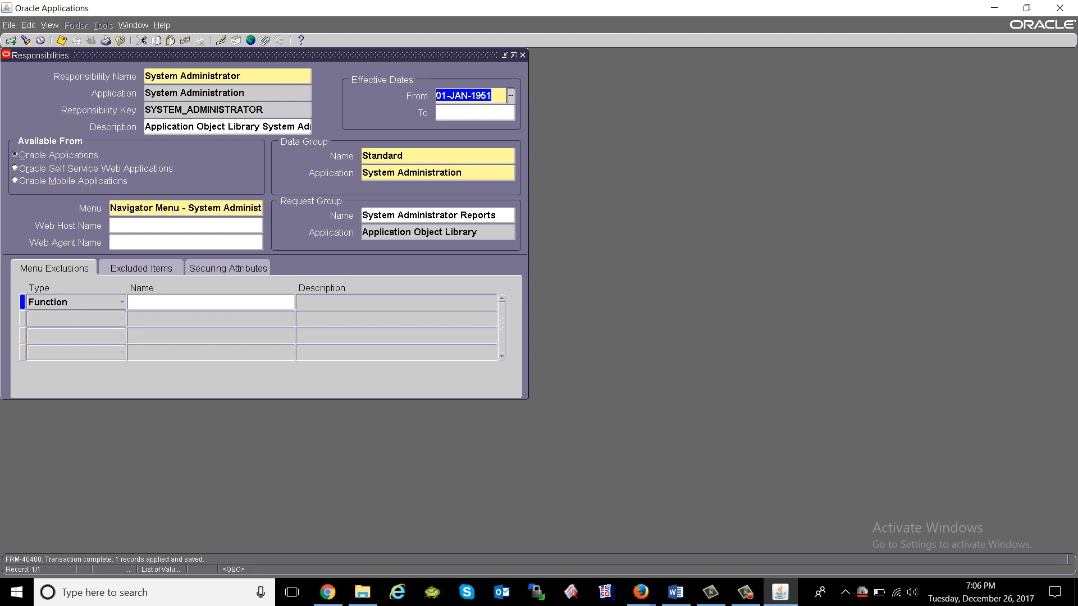
click(492, 95)
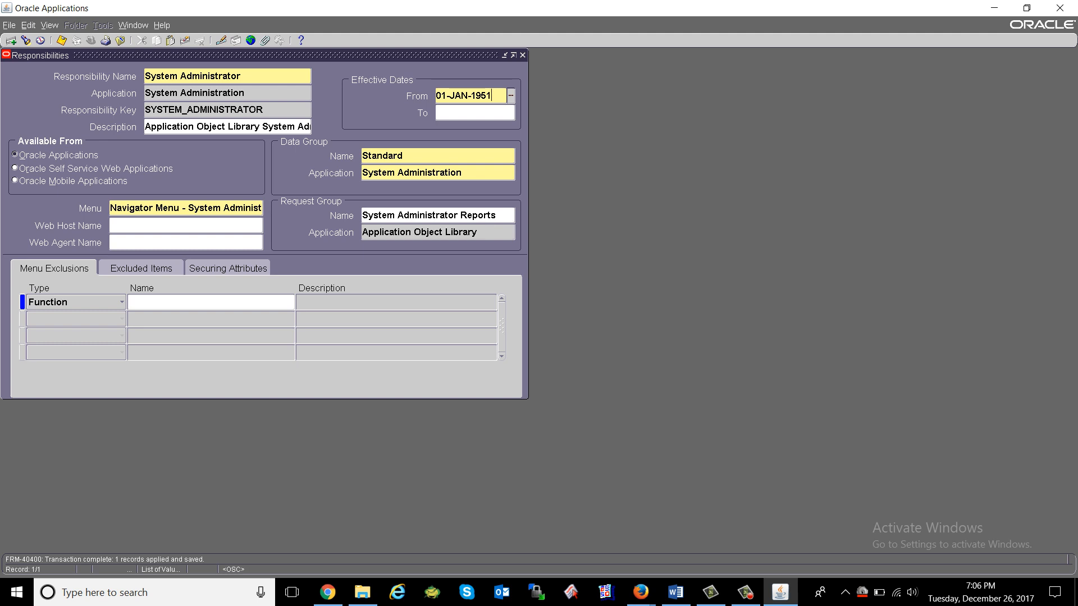
click(11, 41)
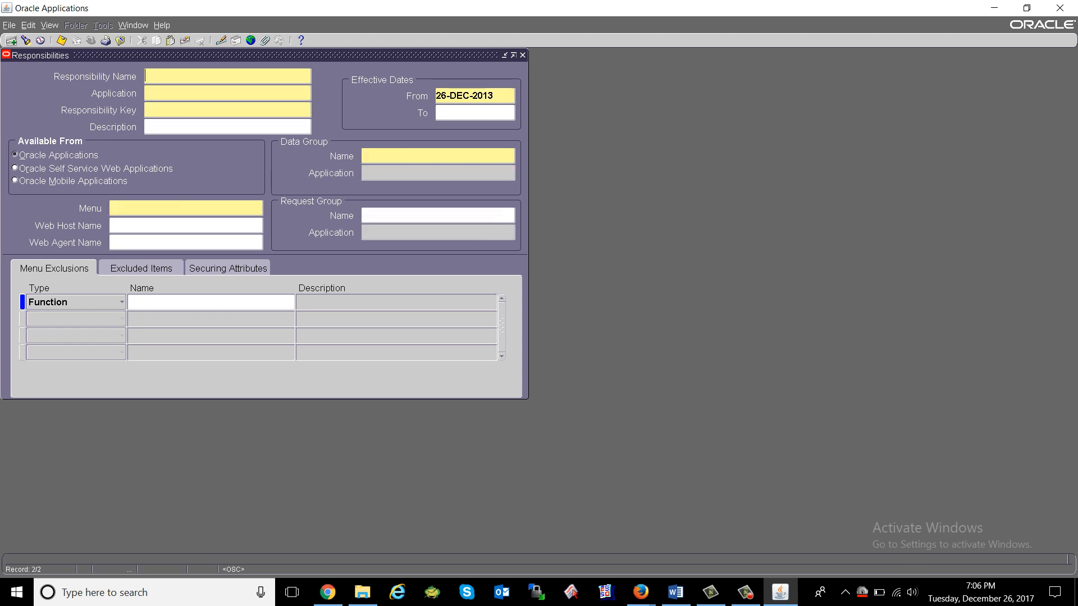
text(oranet faiza)
text(in)
key(Tab)
text(sldjfldj)
key(Tab)
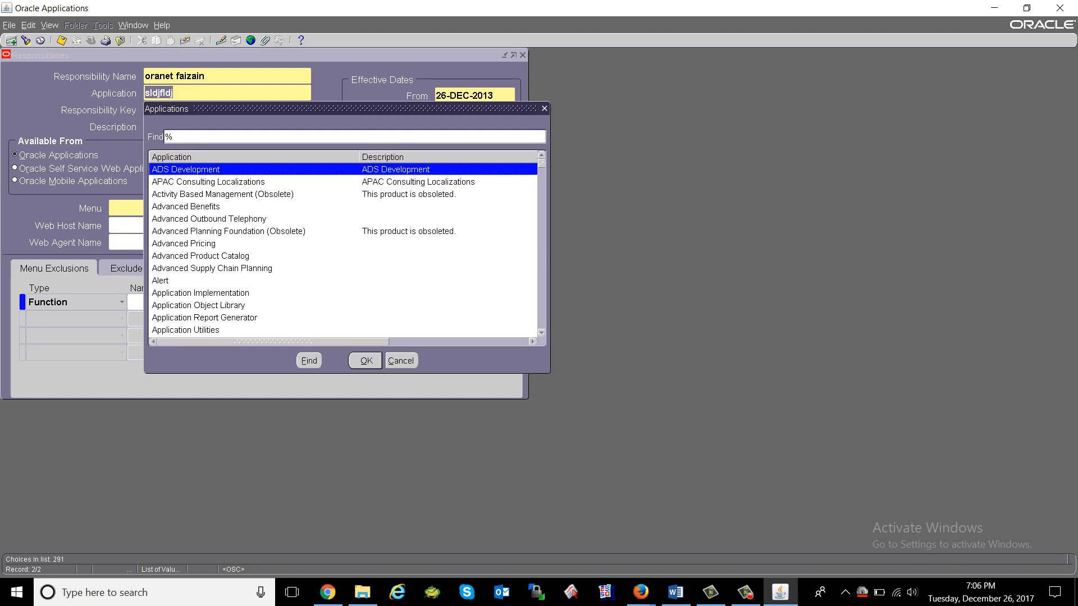
text(re)
key(Return)
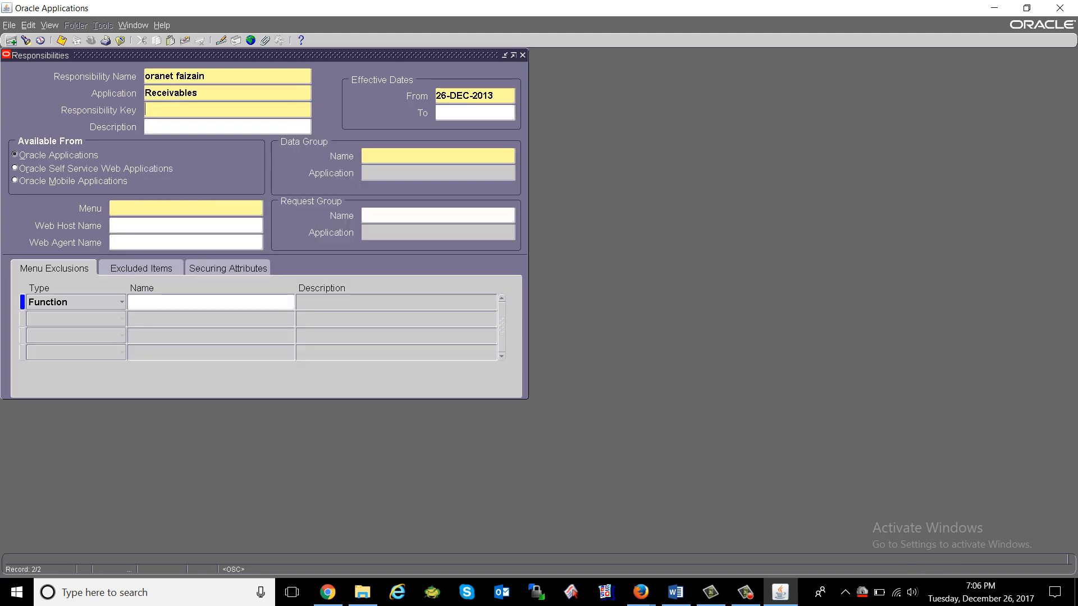
text(LSJFLD)
key(F6)
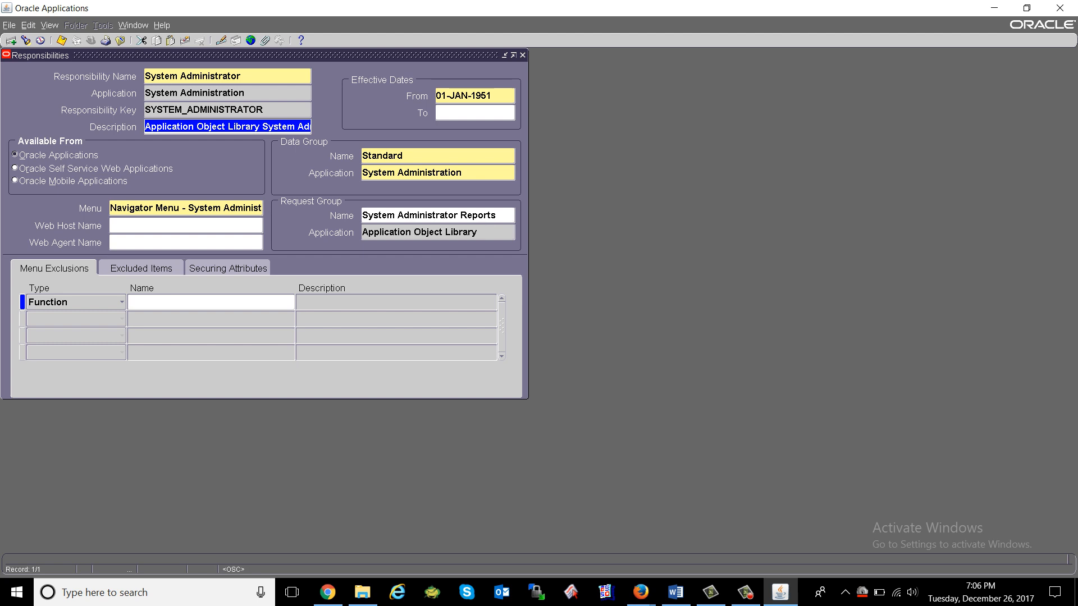
key(shift+Tab)
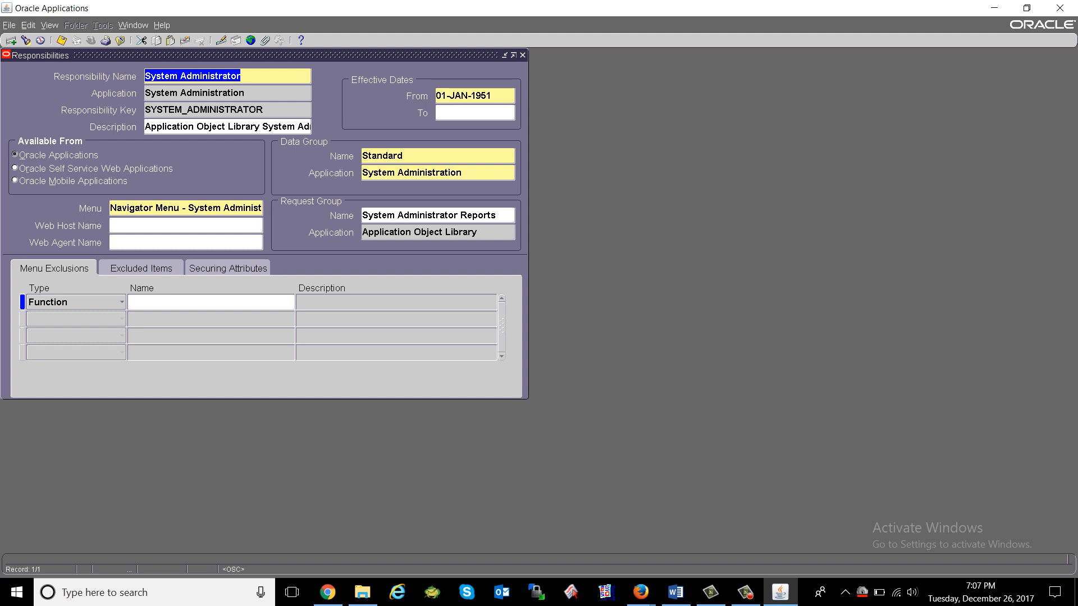
click(177, 93)
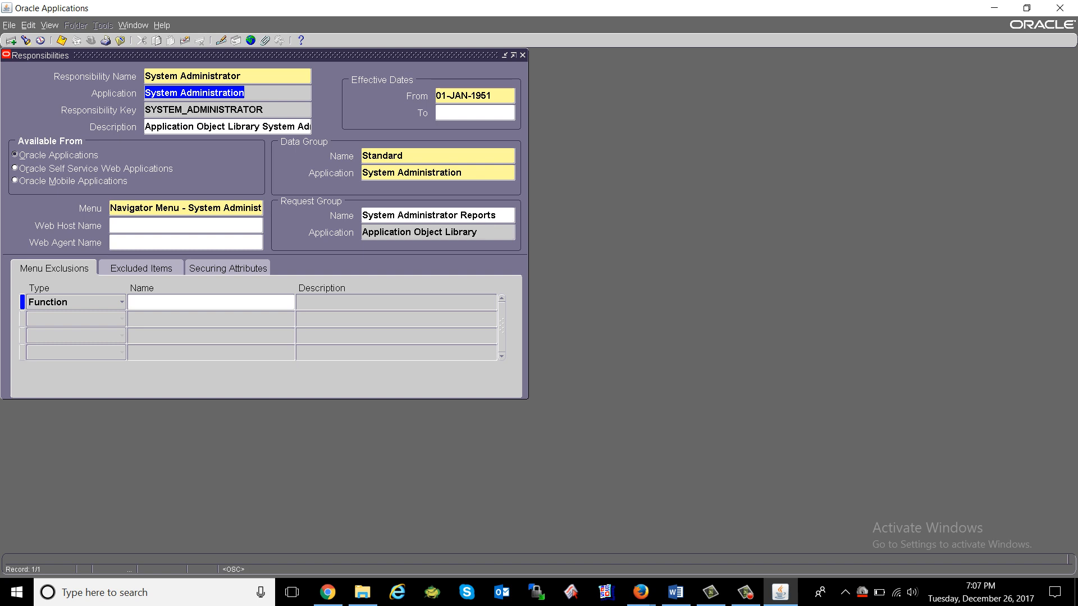
key(shift+Tab)
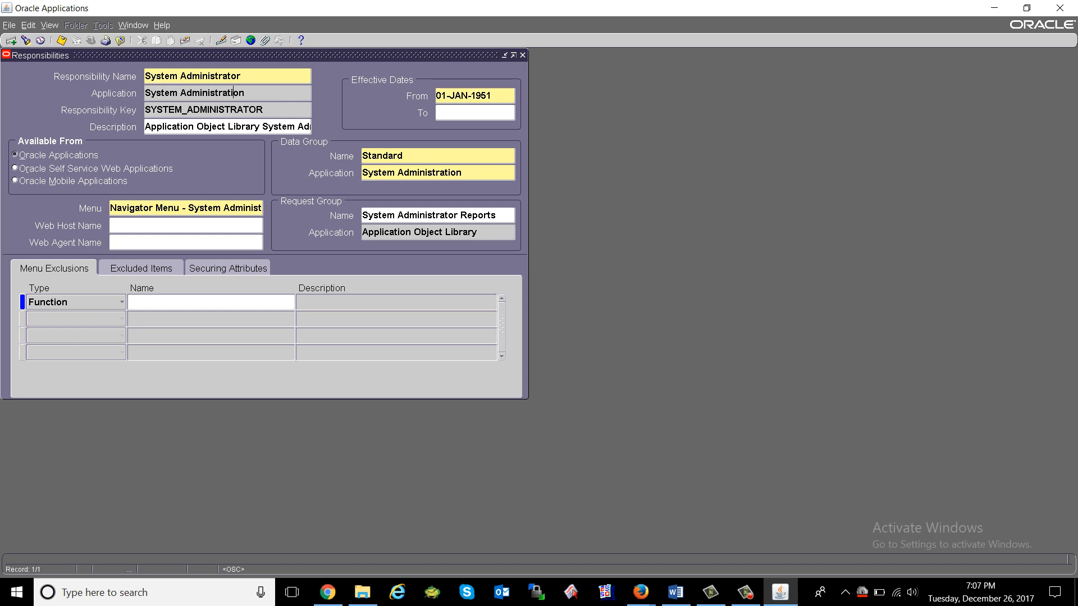
key(Tab)
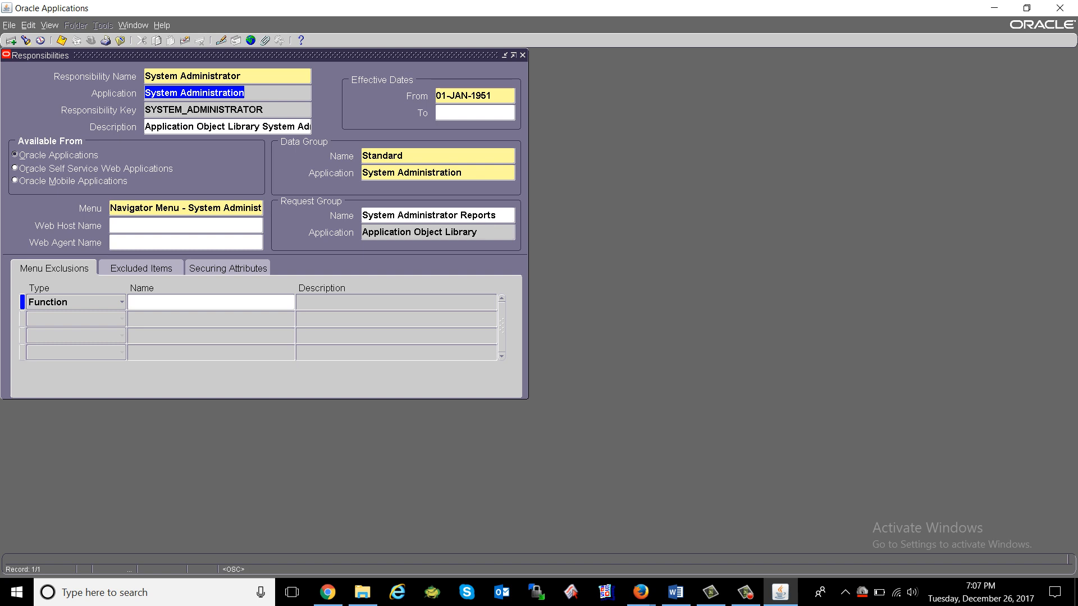
key(shift+Tab)
key(Tab)
key(shift+Tab)
key(Tab)
key(Tab)
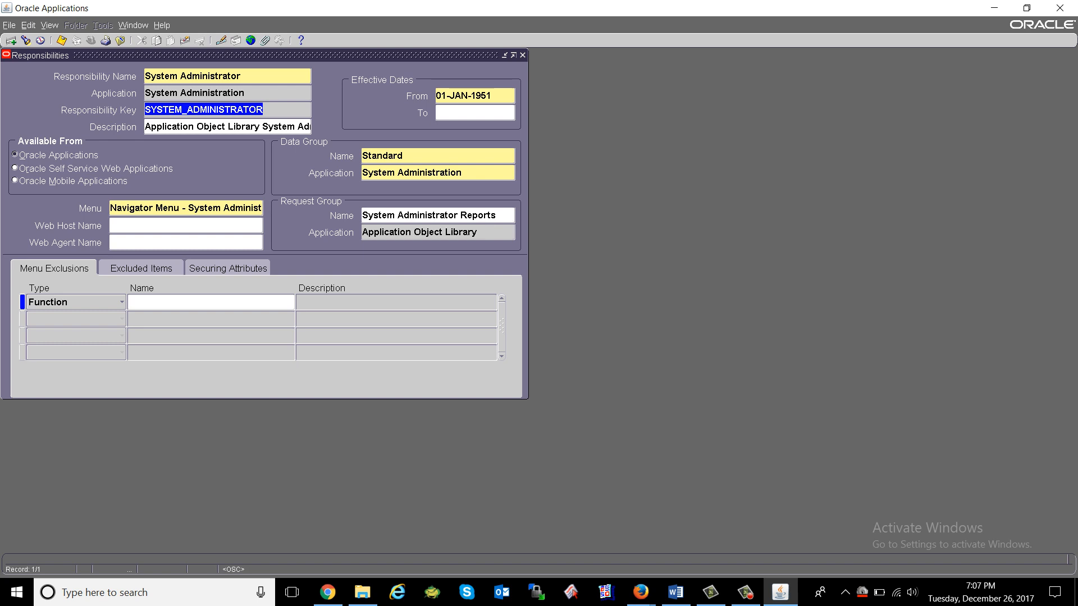
key(Tab)
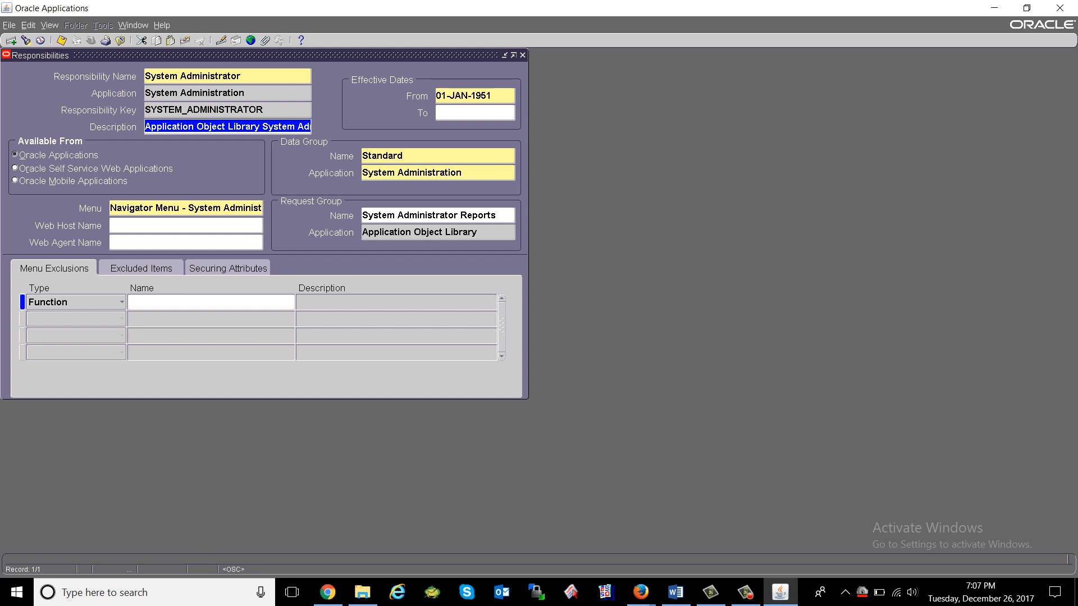
key(Tab)
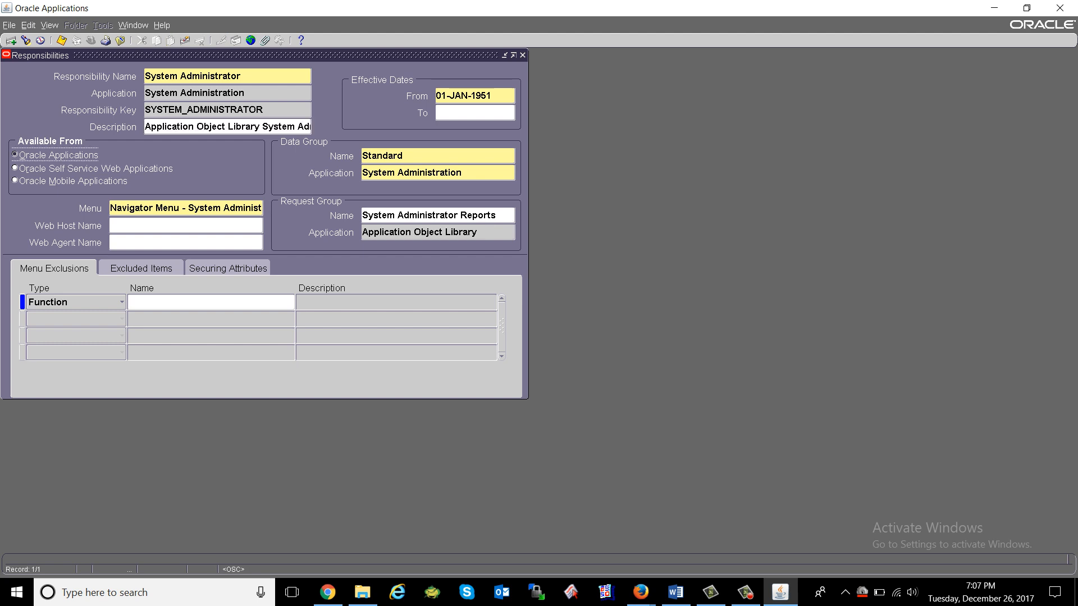
key(Down)
key(Down)
key(Down)
key(Down)
key(Tab)
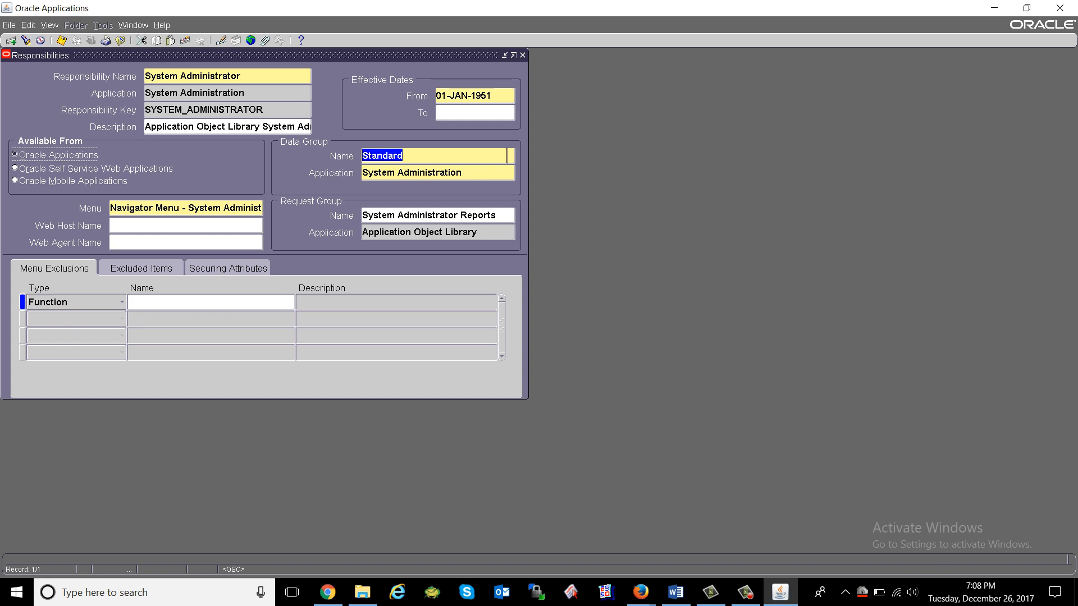
key(Tab)
key(shift+Tab)
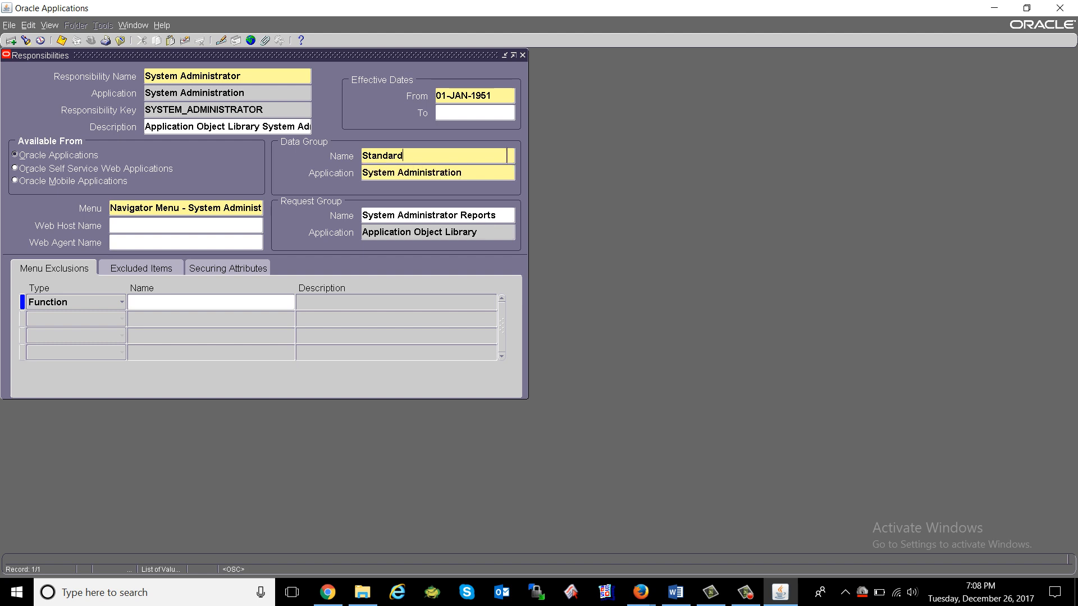
key(Tab)
key(Tab)
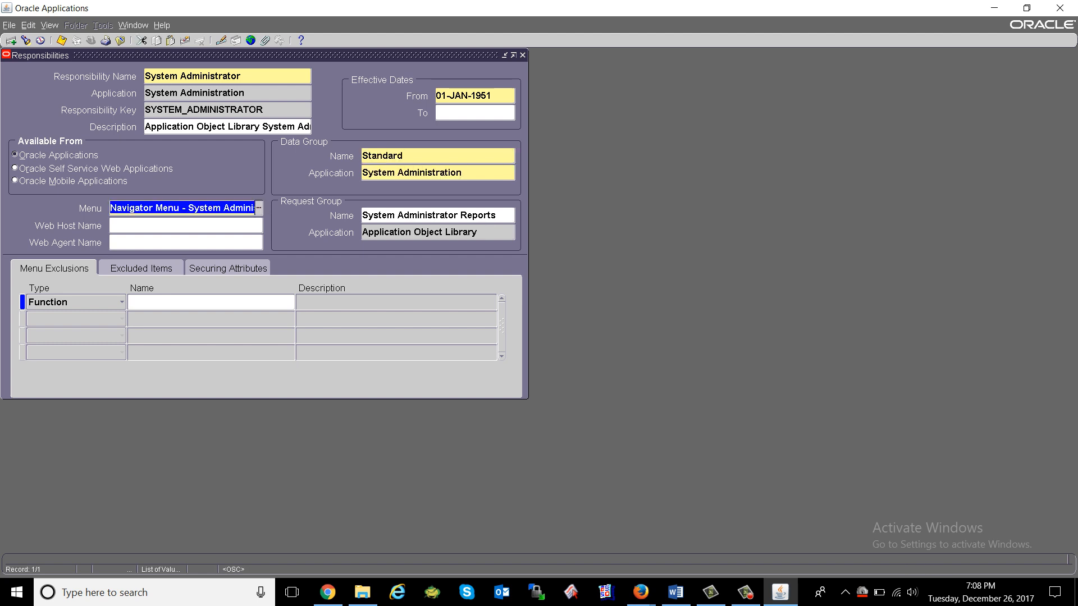
Close the Responsibilities form without saving, then close the Define Profile Options form.
click(120, 41)
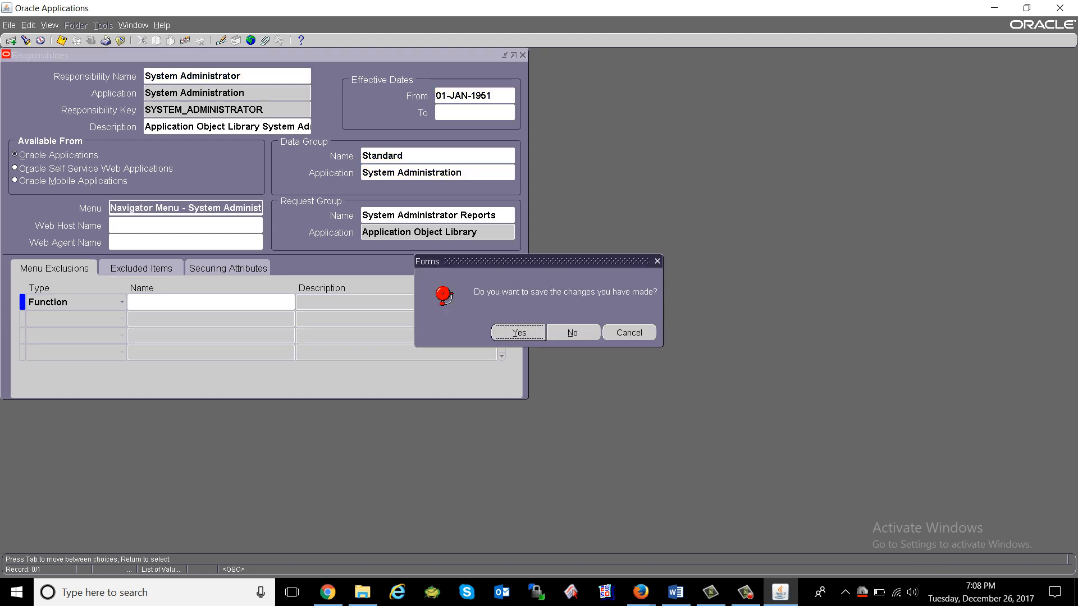
key(Tab)
key(Return)
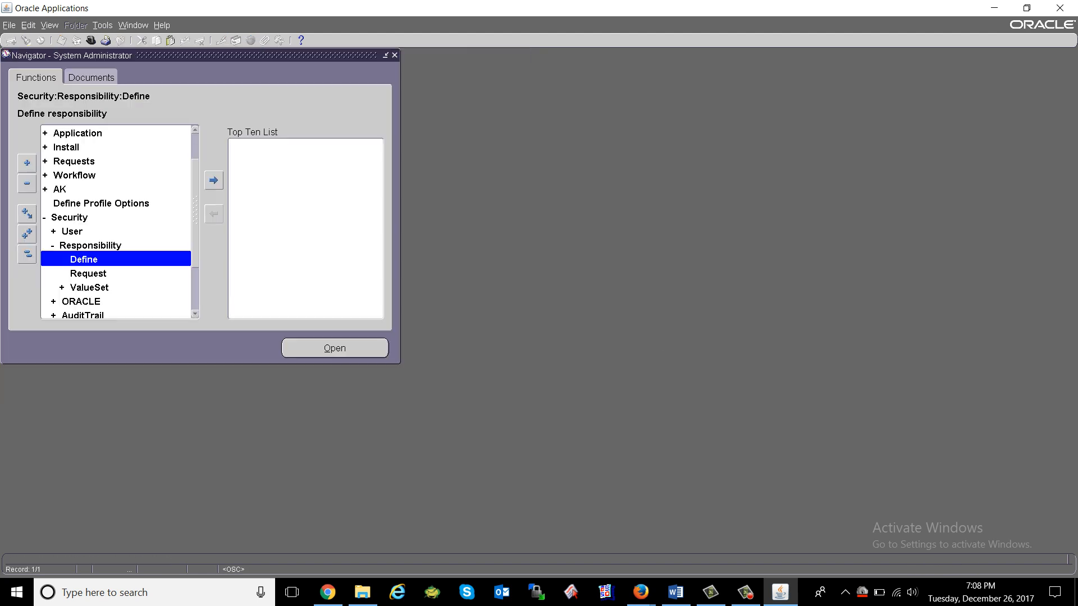
double_click(101, 203)
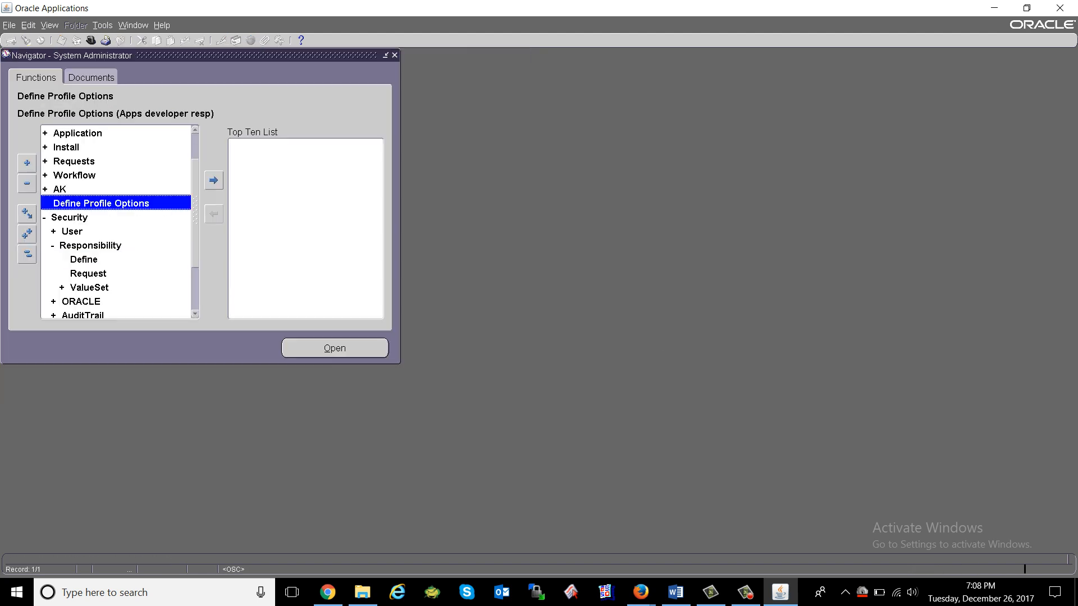
key(F4)
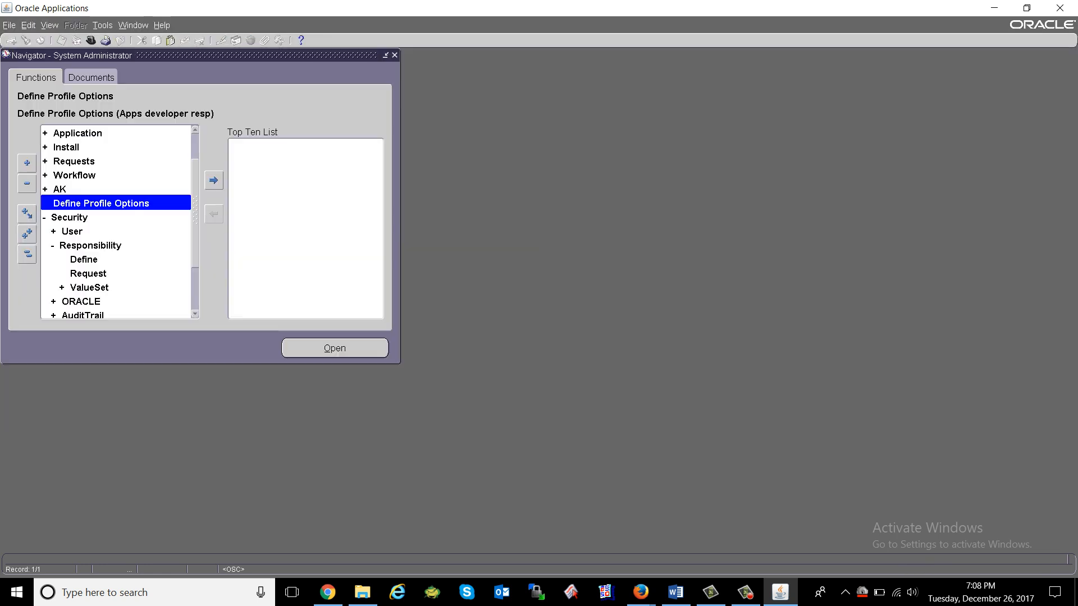
Reopen a fresh Responsibilities form through Security > Responsibility > Define.
click(70, 217)
double_click(69, 218)
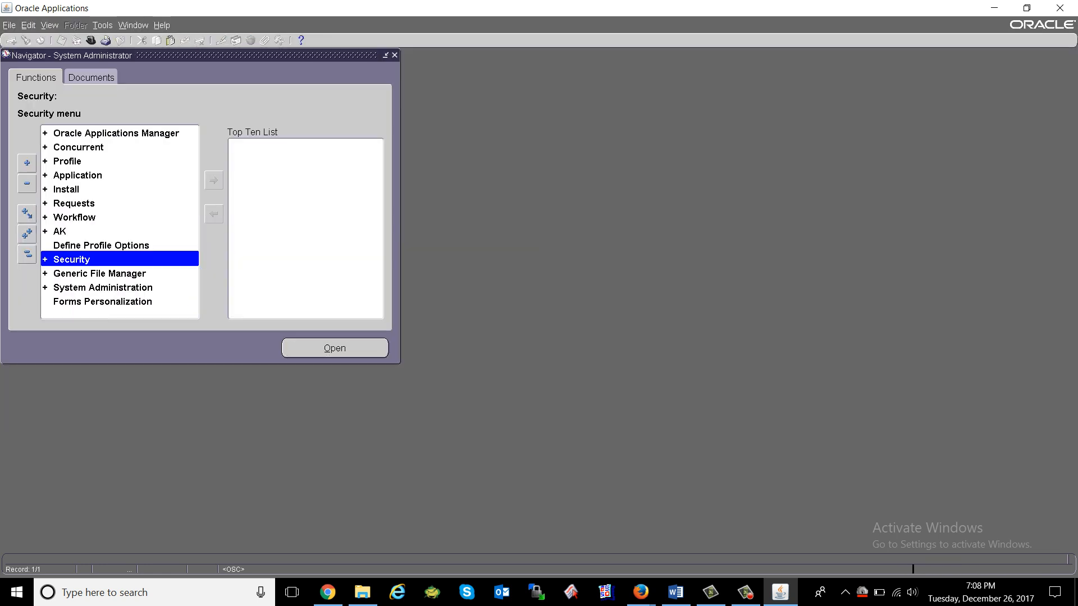
key(Up)
key(Up)
key(Up)
key(Up)
key(Up)
key(Up)
key(Up)
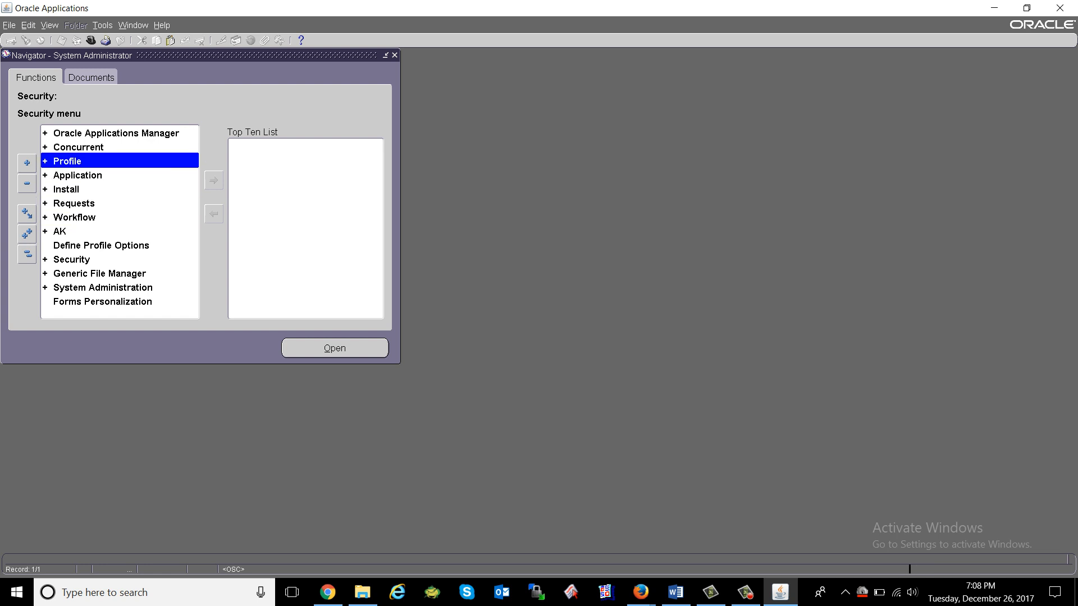
key(Up)
key(Up)
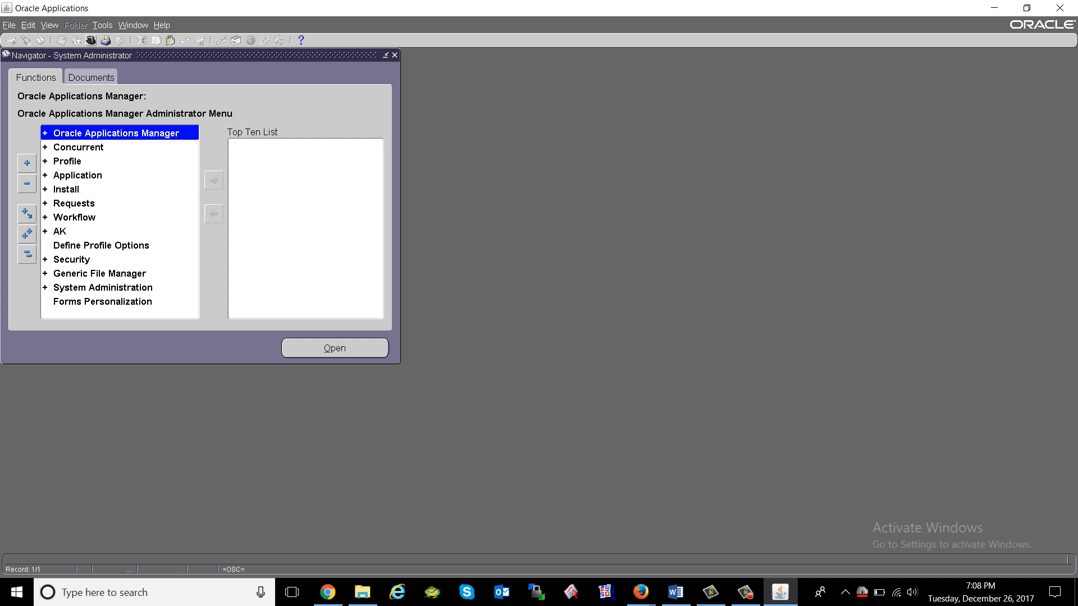
key(Down)
key(Down)
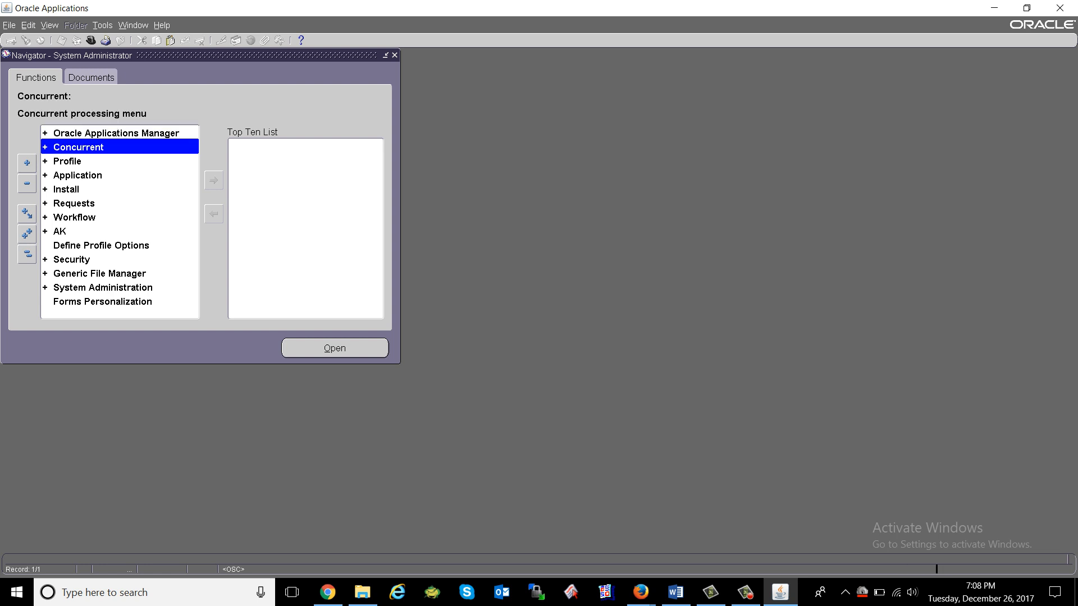
key(Down)
key(Down)
key(Down)
key(Down)
key(Down)
key(Down)
key(Down)
key(Down)
key(Down)
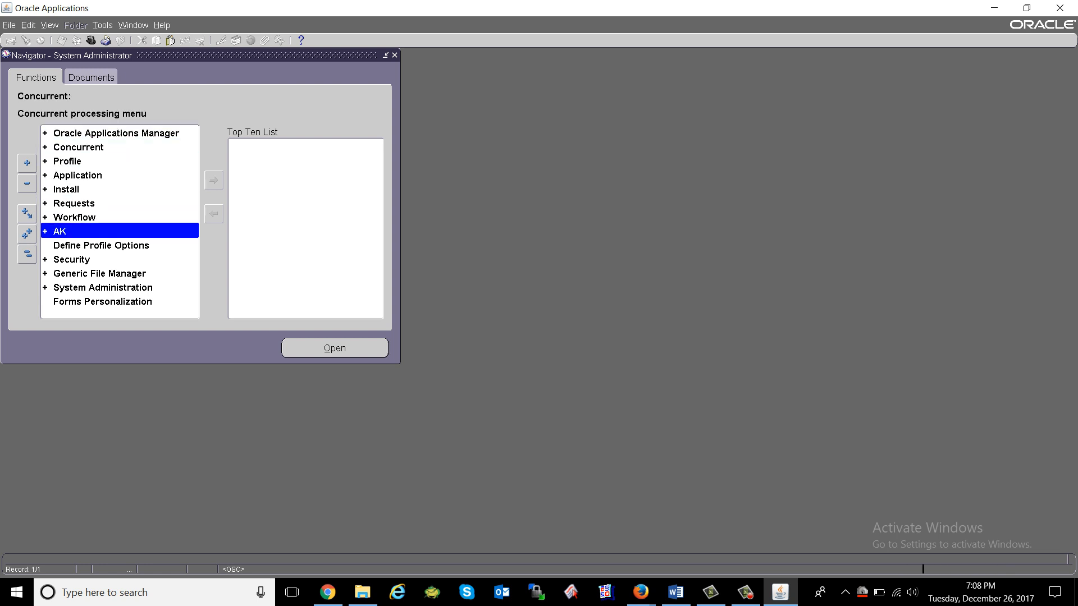
key(Up)
key(Up)
key(Up)
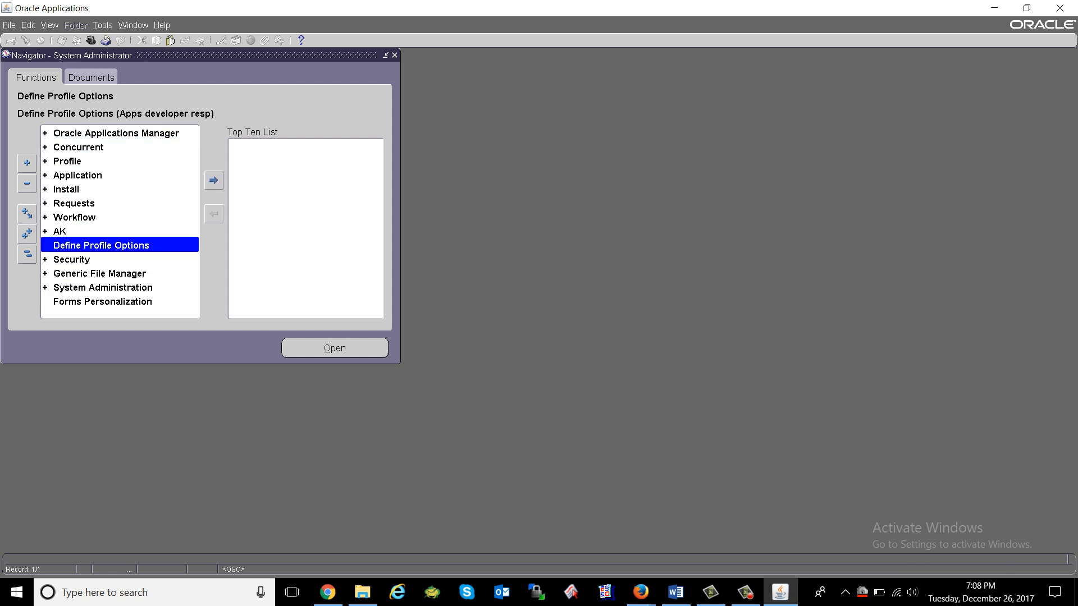
key(Down)
key(Return)
key(Down)
key(Down)
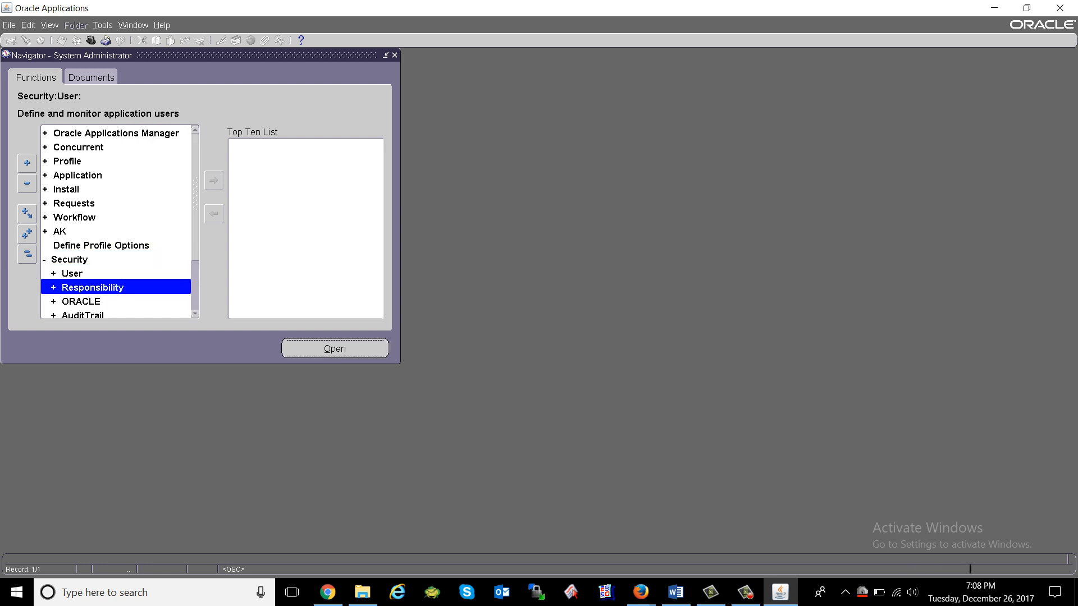
key(Return)
key(Down)
key(Return)
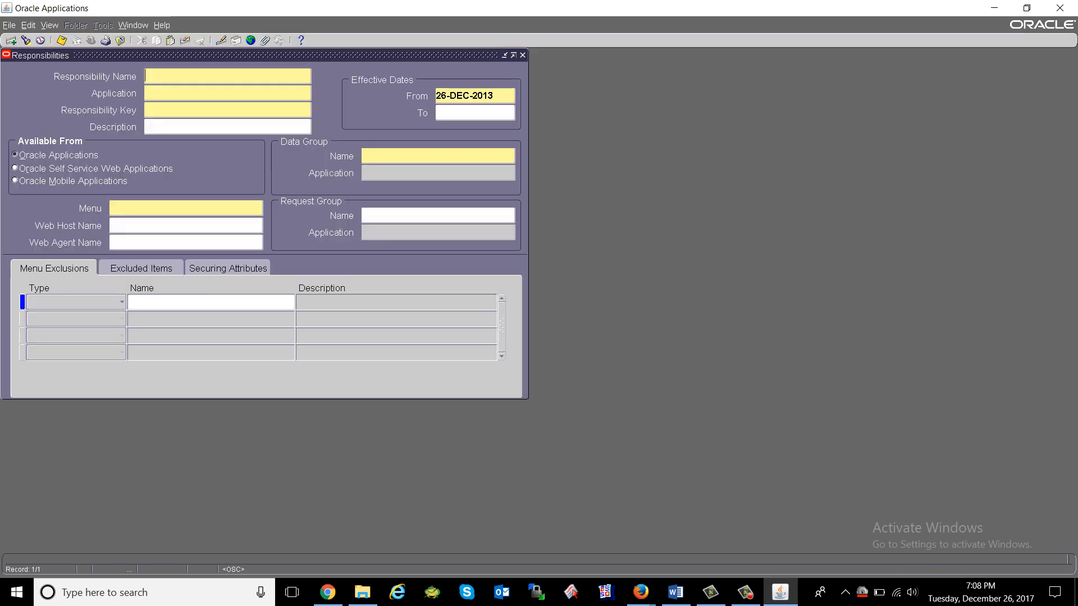
Find and load 'System Administrator' with View > Find, then go to its Menu field.
key(ctrl+s)
key(Return)
key(alt+v)
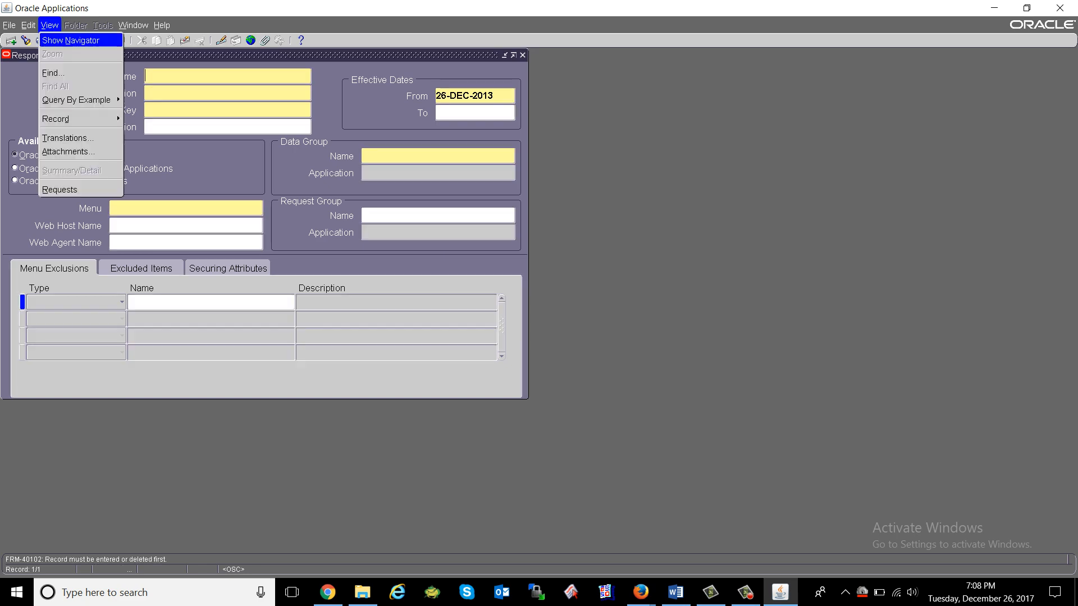
key(Return)
text(System Administrator)
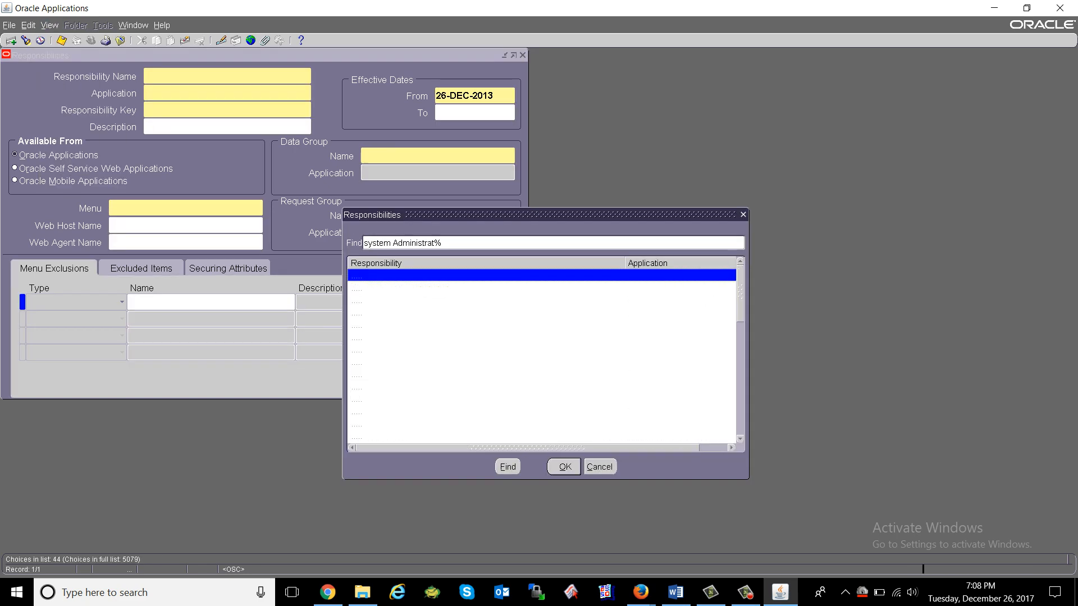
key(Return)
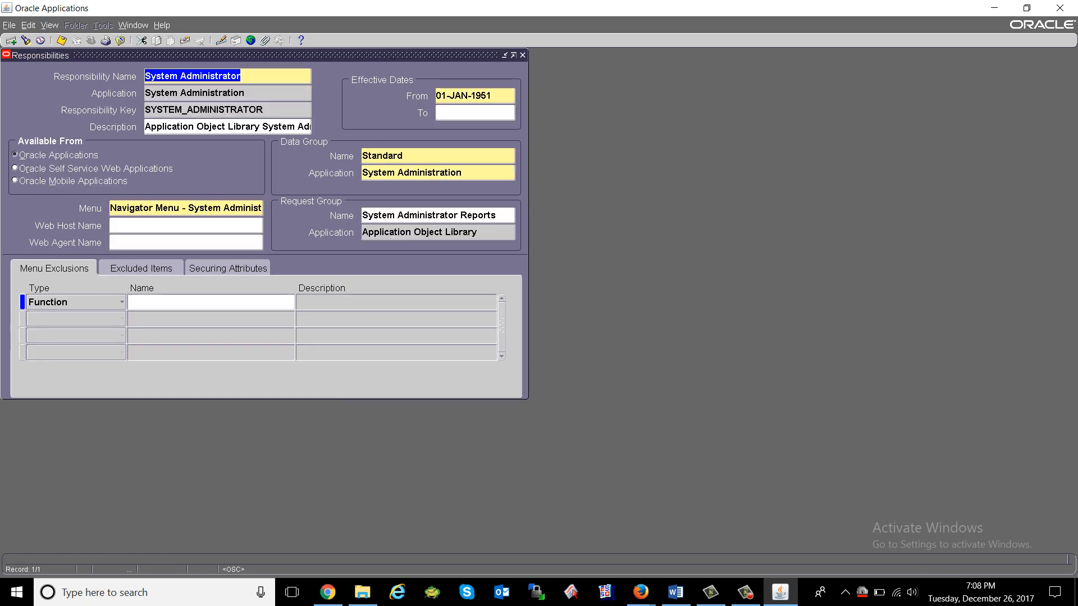
click(182, 208)
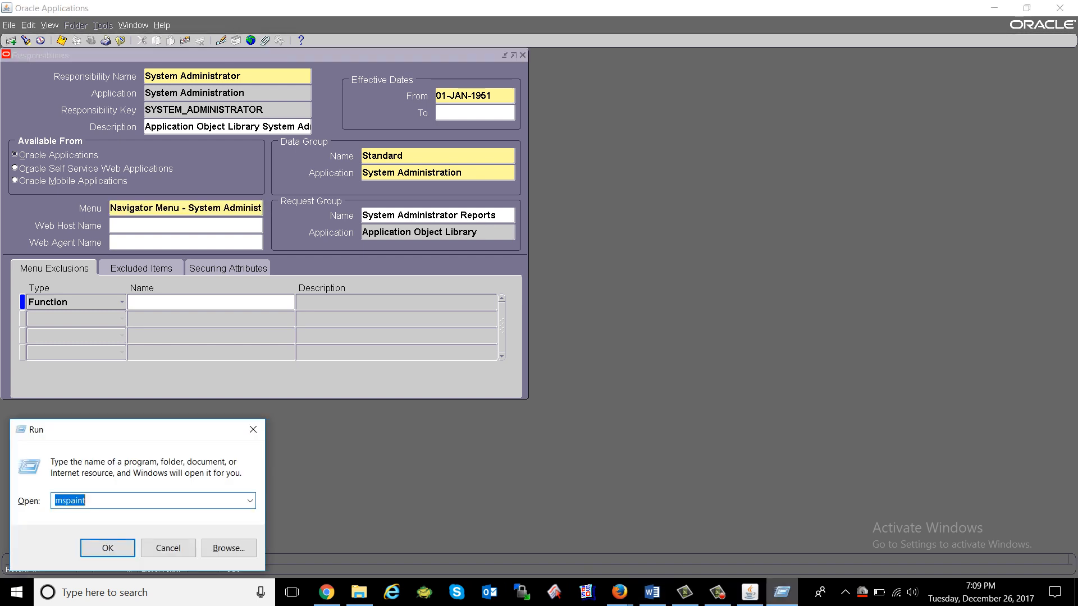
Launch Notepad and paste the menu and the System Administrator Reports request group into it.
text(notepad)
key(Return)
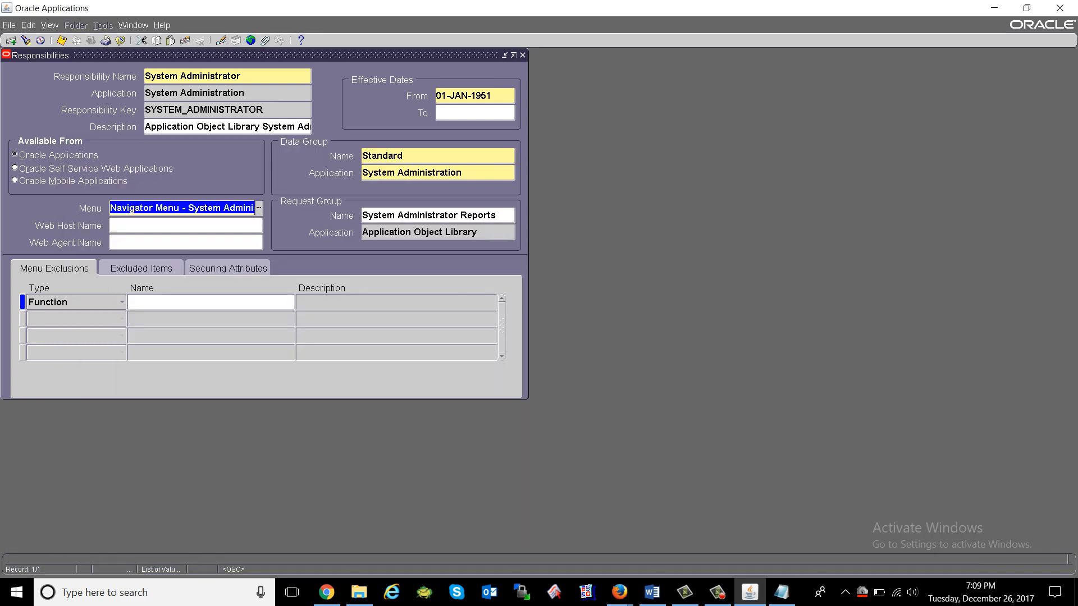
click(417, 215)
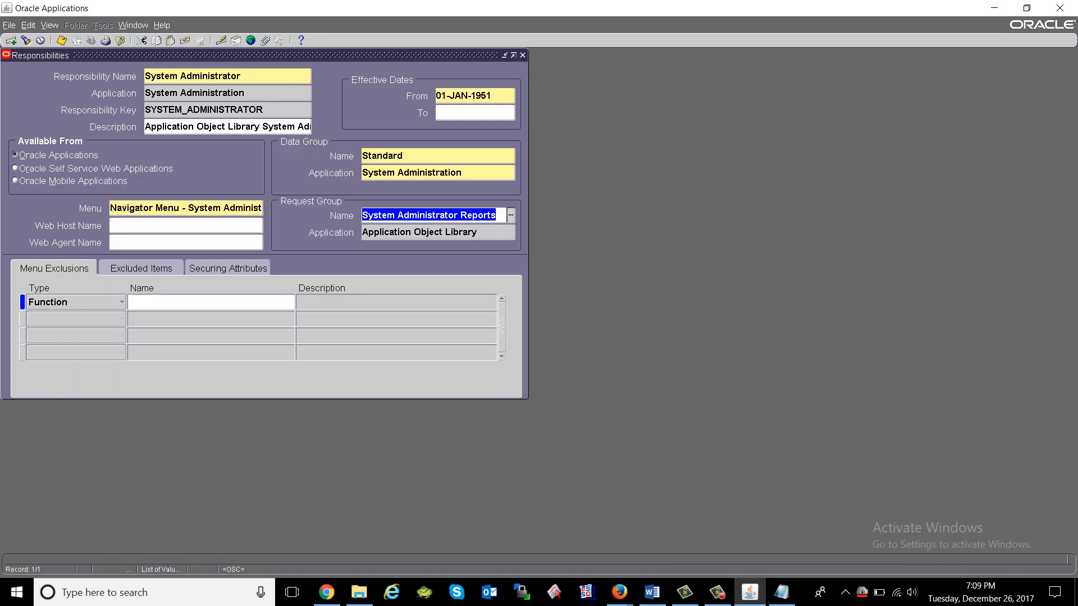
click(186, 208)
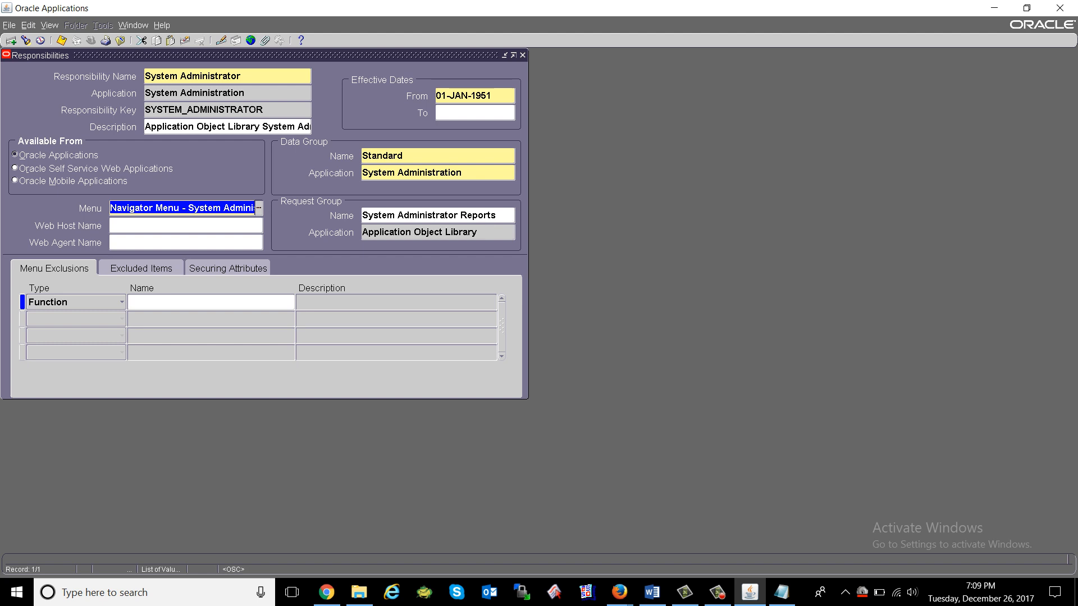
click(394, 216)
key(ctrl+c)
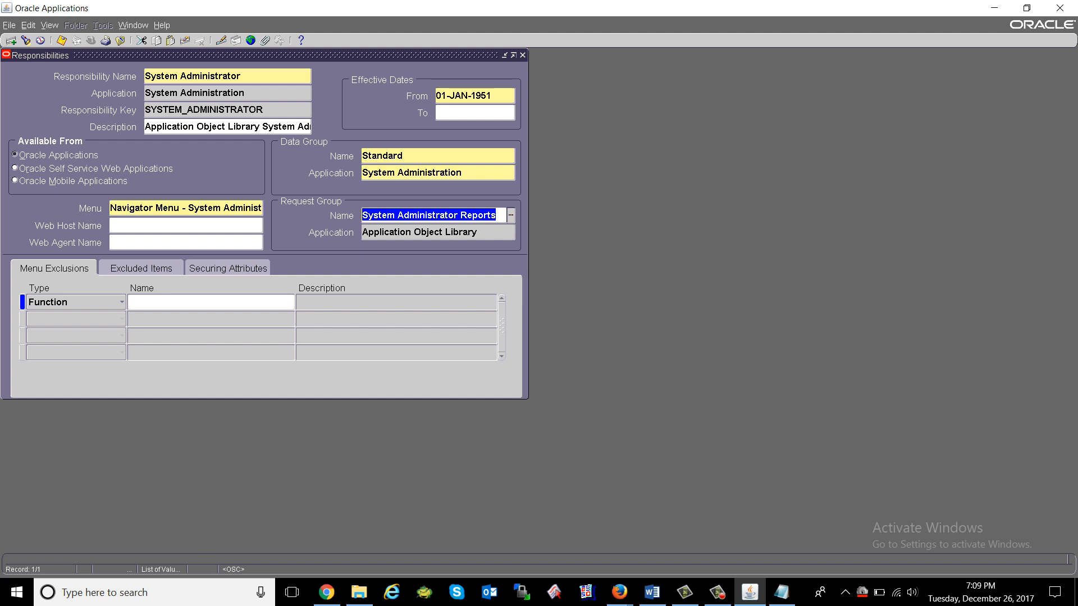
key(alt+Tab)
key(Return)
key(Return)
key(Return)
key(ctrl+v)
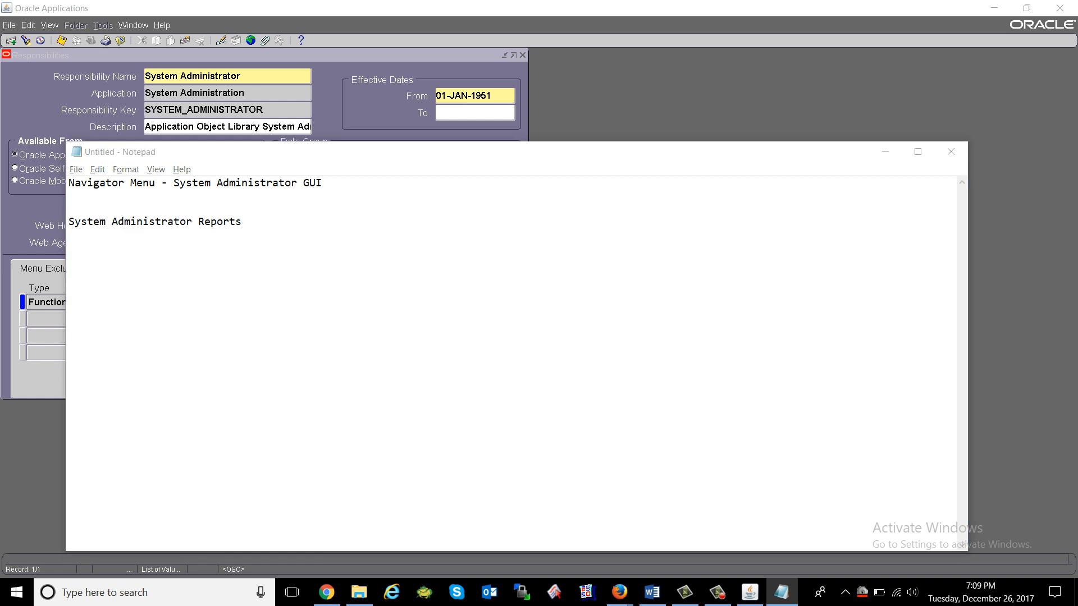
key(alt+Tab)
click(409, 233)
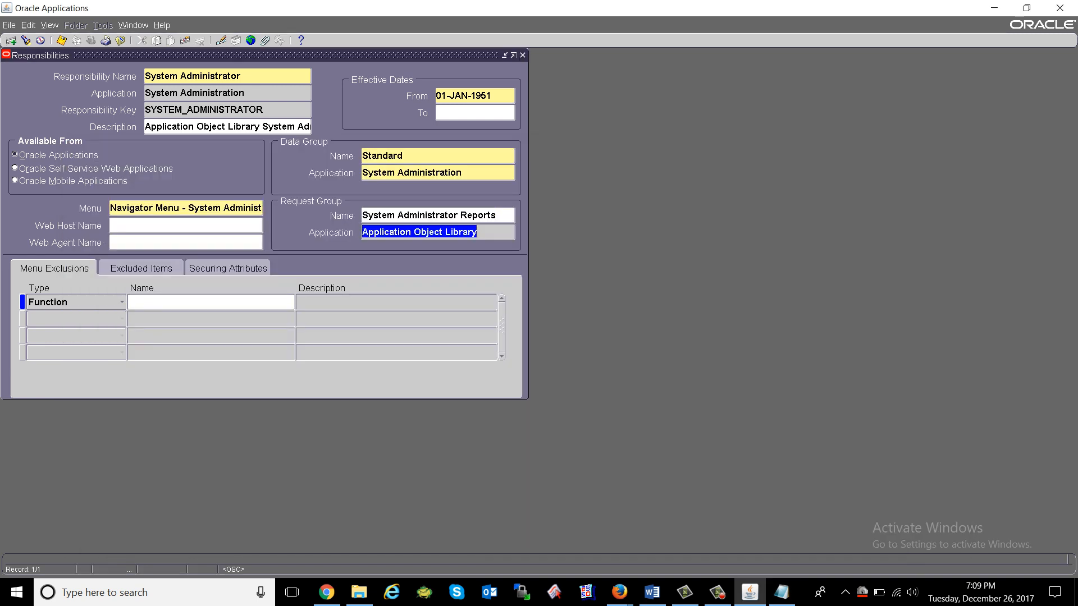
click(429, 216)
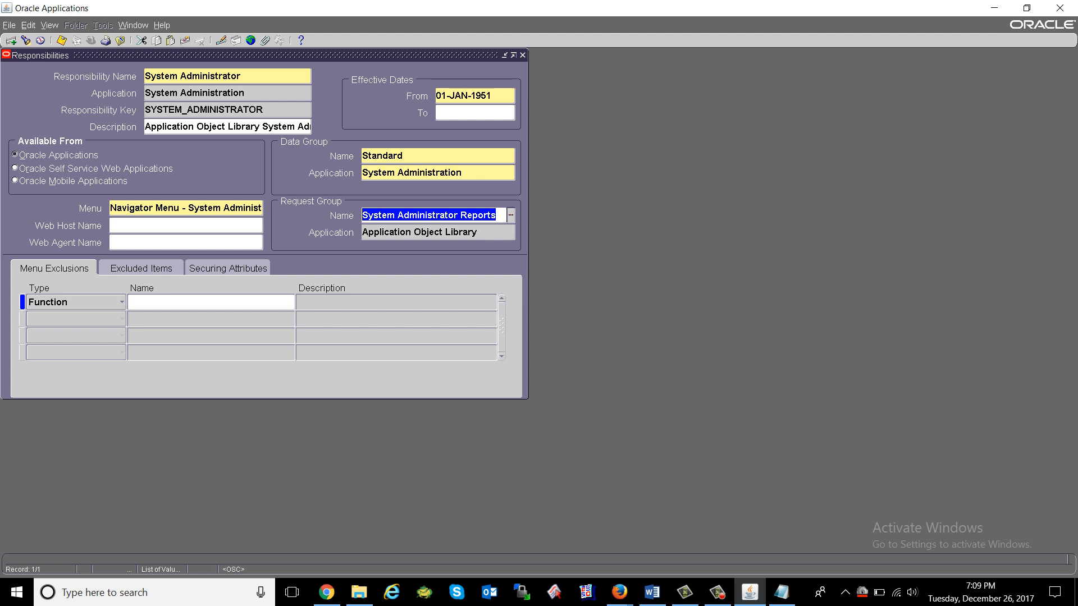
key(Tab)
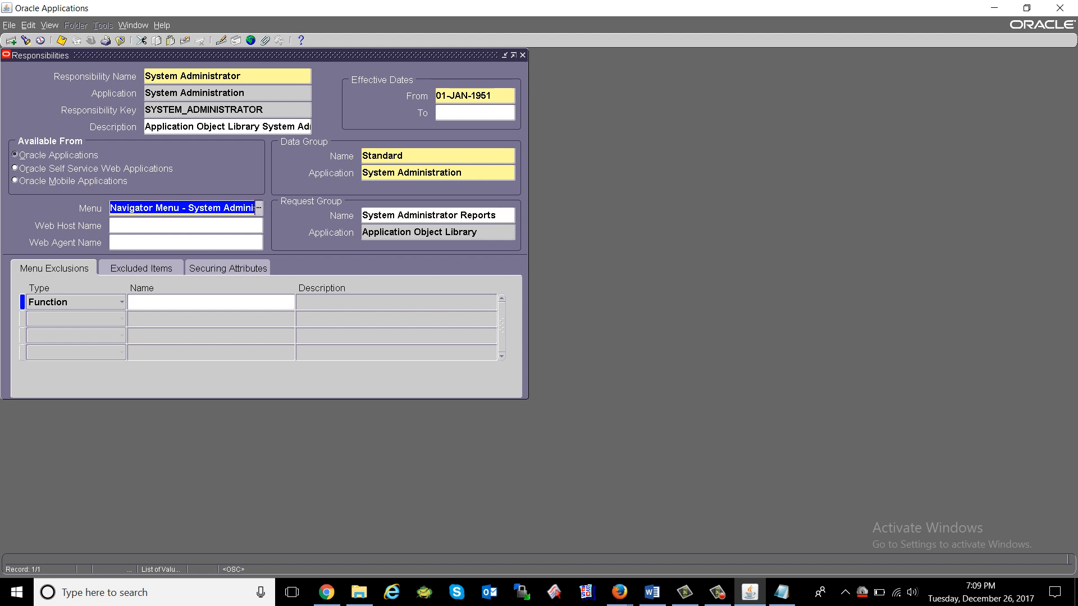
click(429, 216)
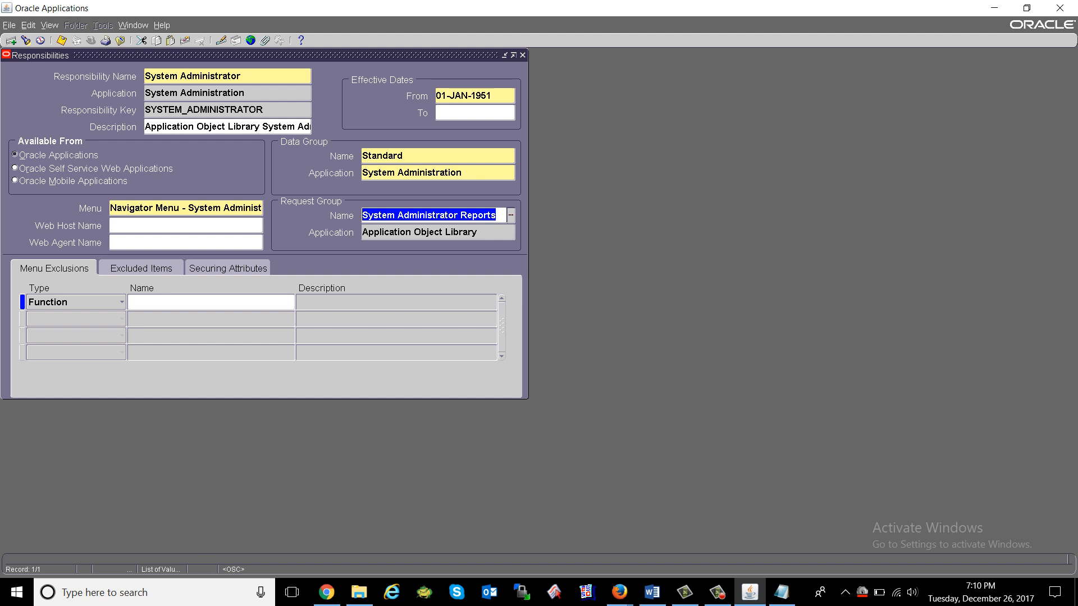
click(54, 269)
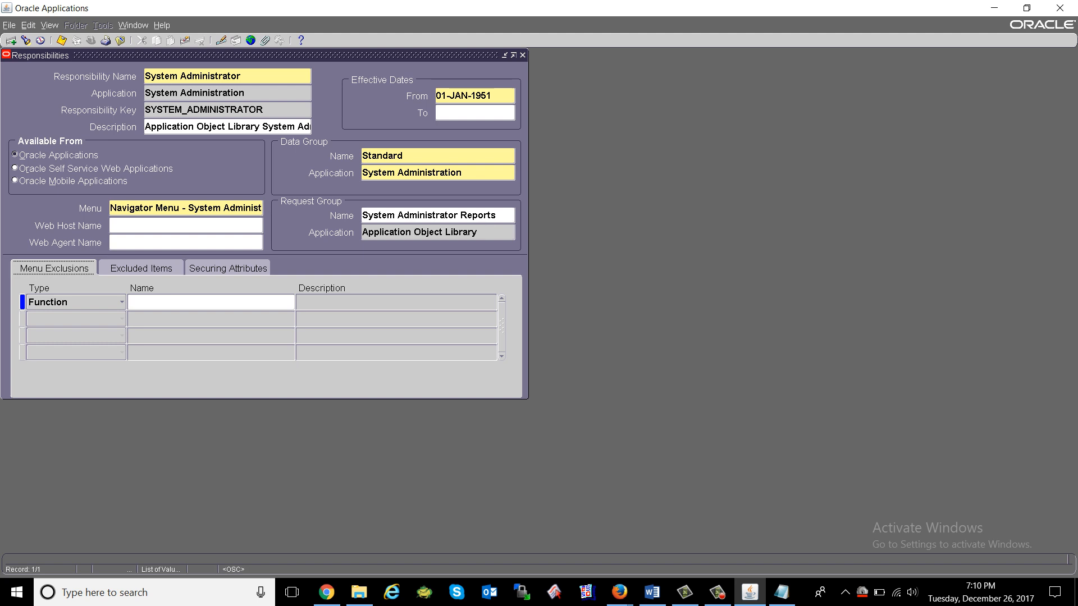
click(141, 268)
click(228, 268)
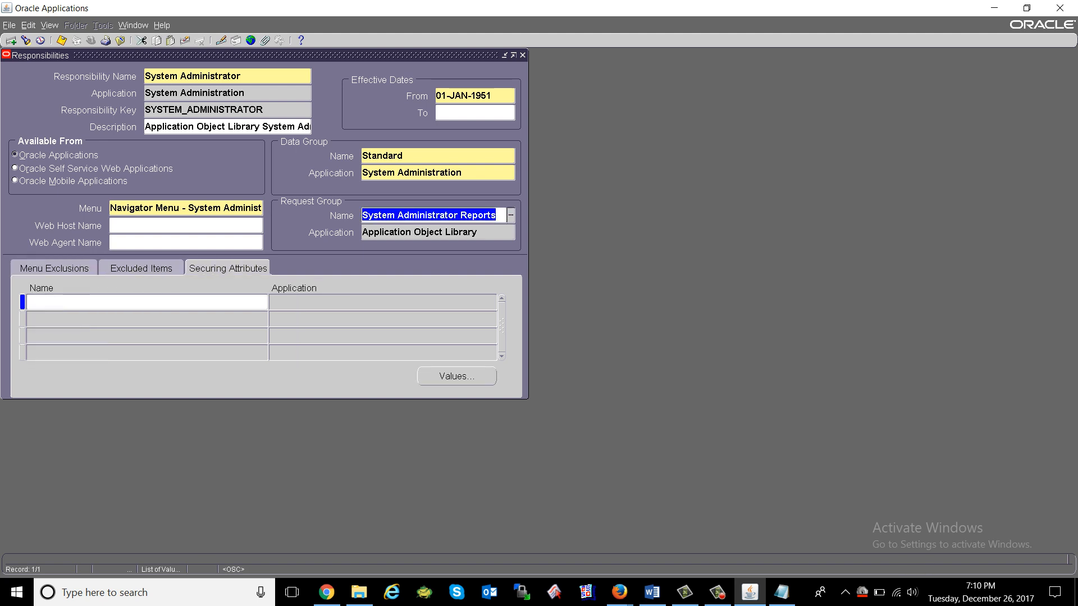
click(140, 268)
click(54, 268)
click(207, 302)
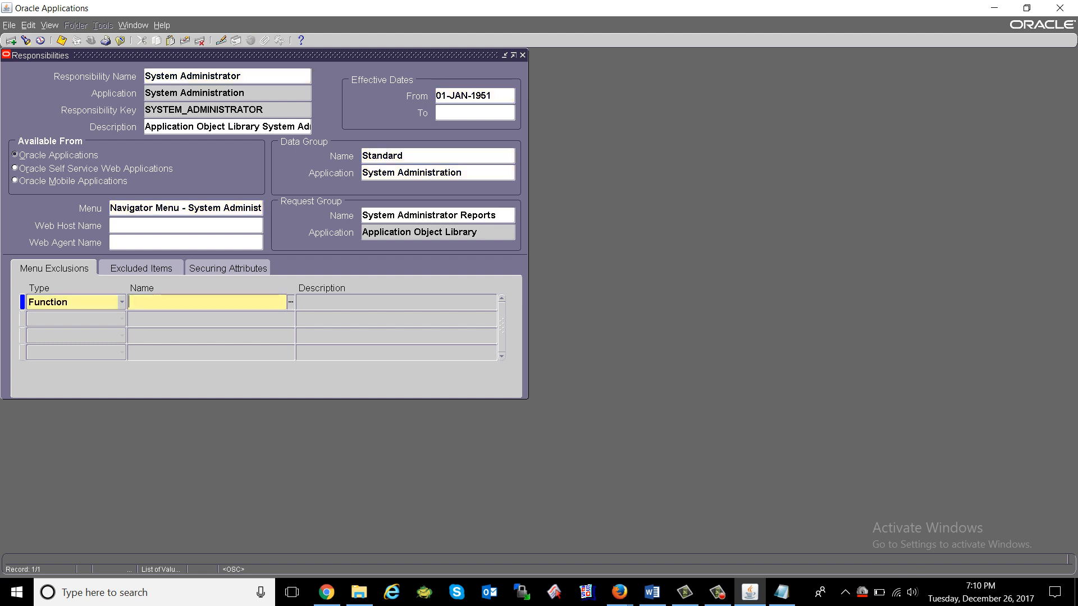
click(54, 268)
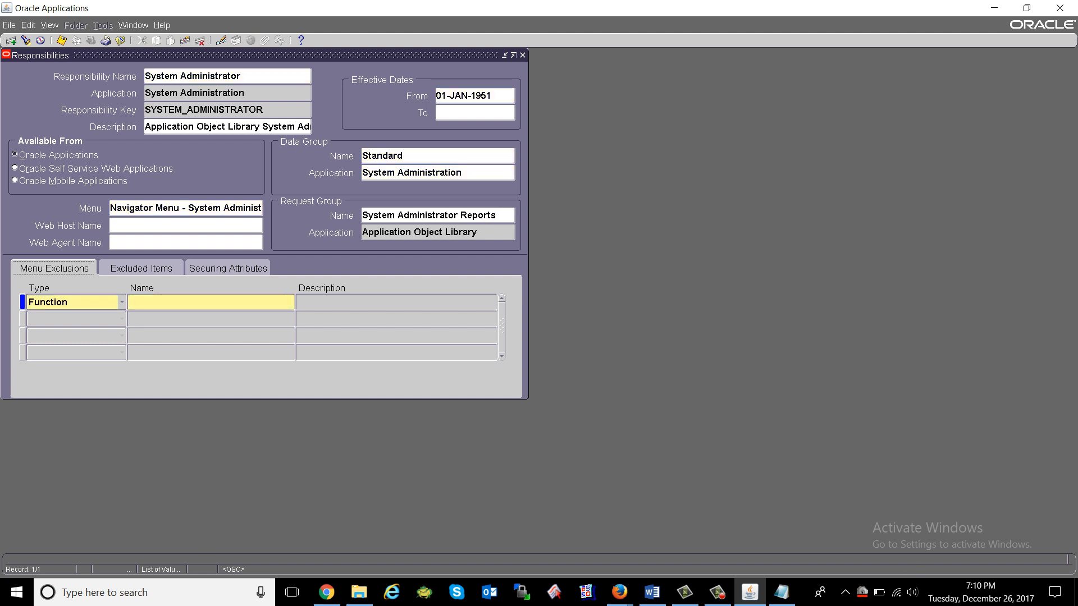
Close the System Administrator form and reopen Define under Security > Responsibility.
click(227, 76)
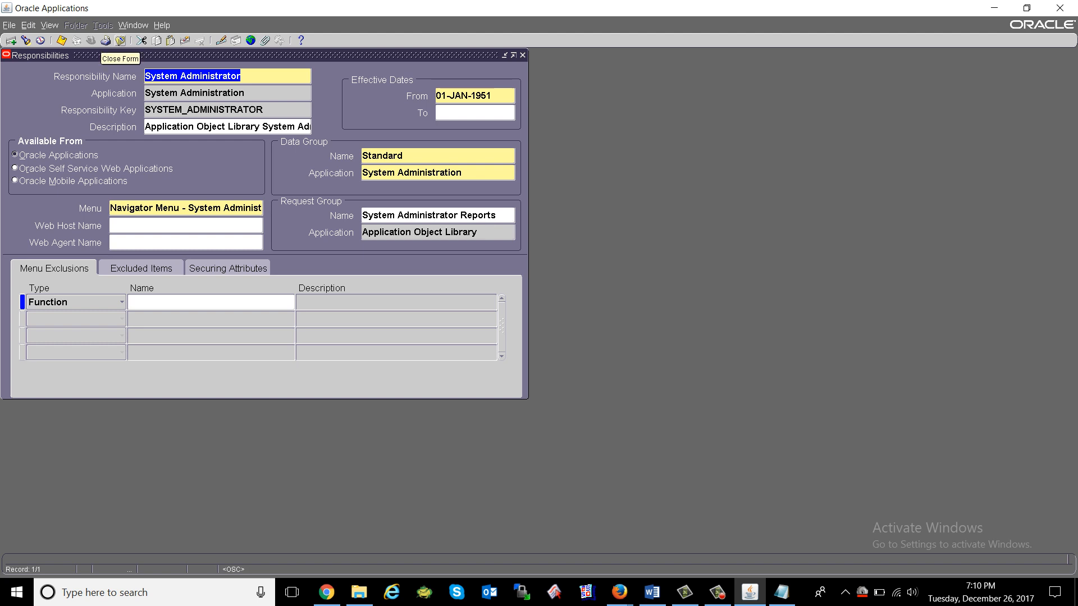
click(120, 40)
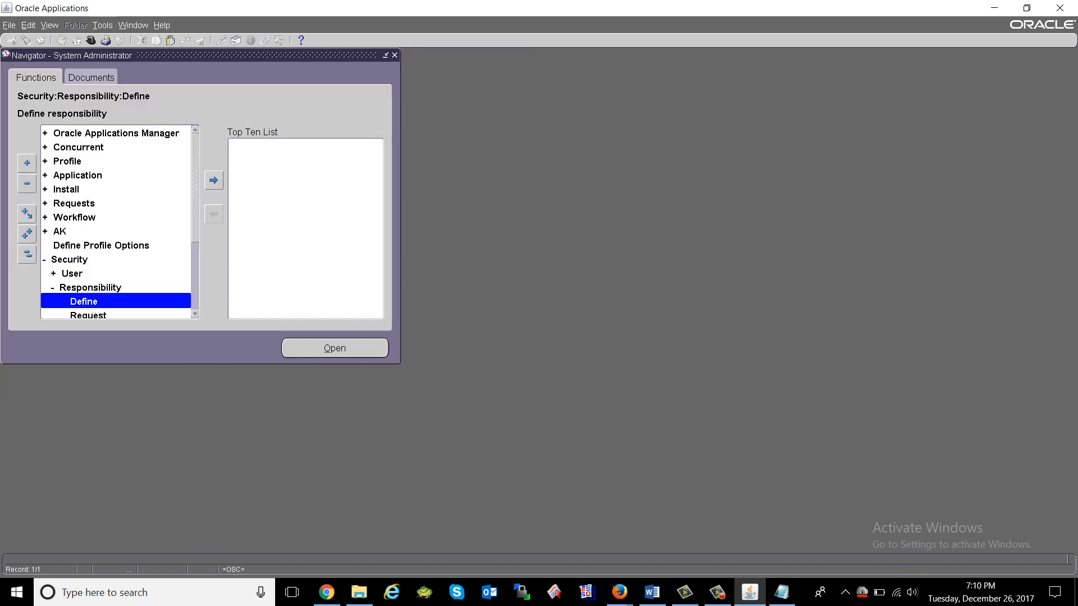
click(72, 274)
double_click(90, 287)
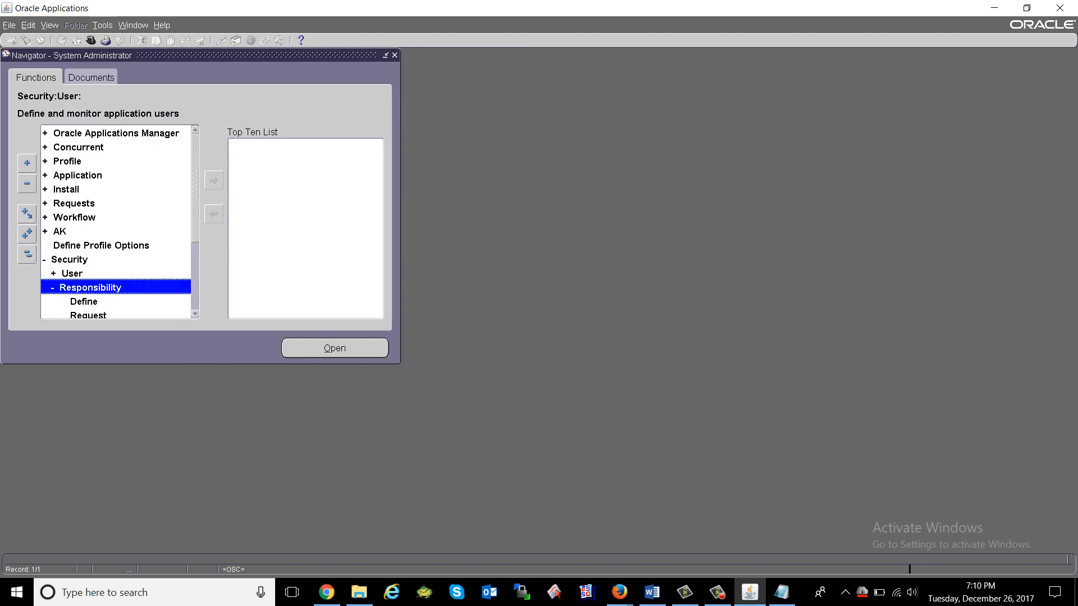
double_click(70, 259)
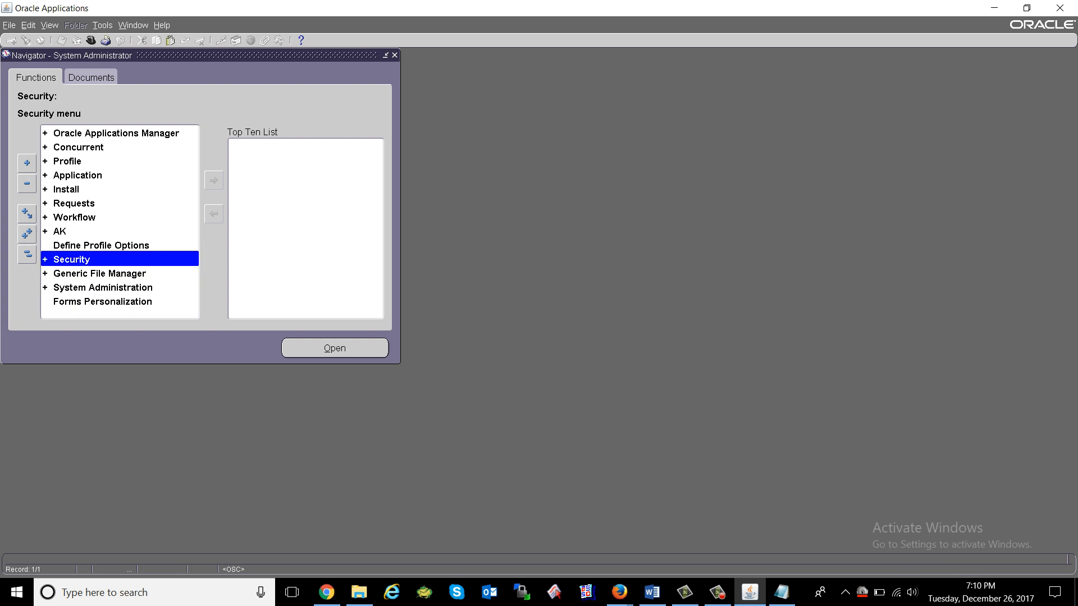
double_click(72, 259)
double_click(92, 287)
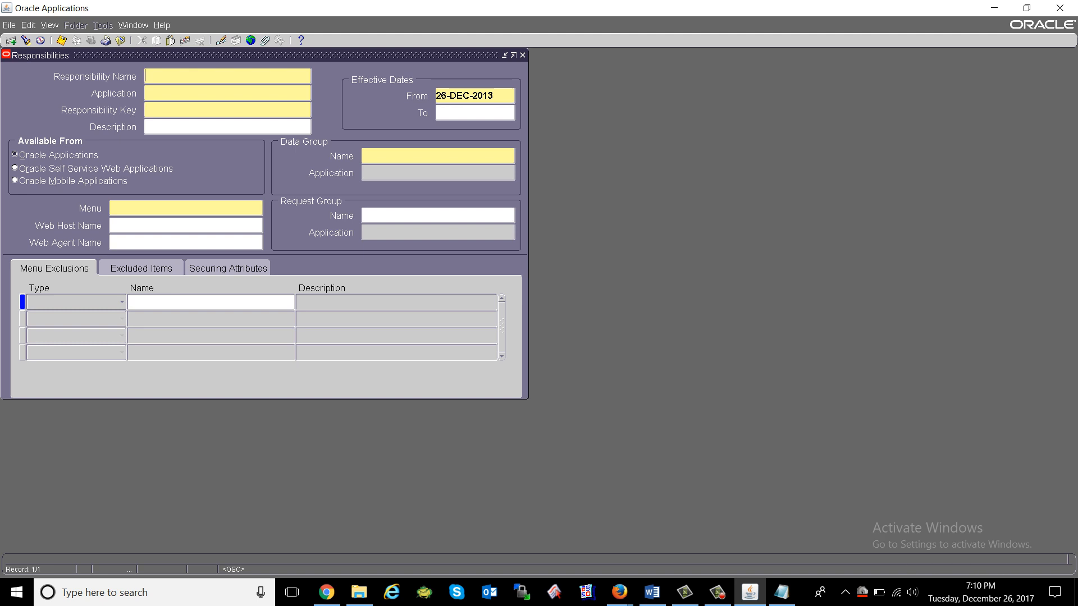
Enter 'HR Officer - Oranet' as the name and choose Human Resources from a 'human' search.
text(hr)
key(BackSpace)
text(HR Officer - Oranet)
click(223, 94)
text(human)
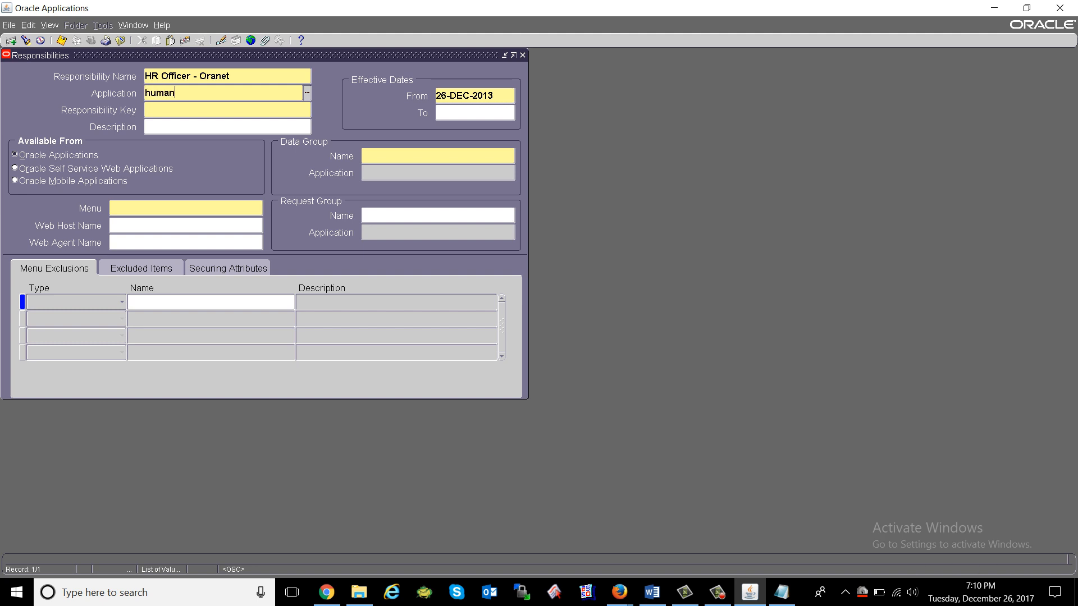
key(Tab)
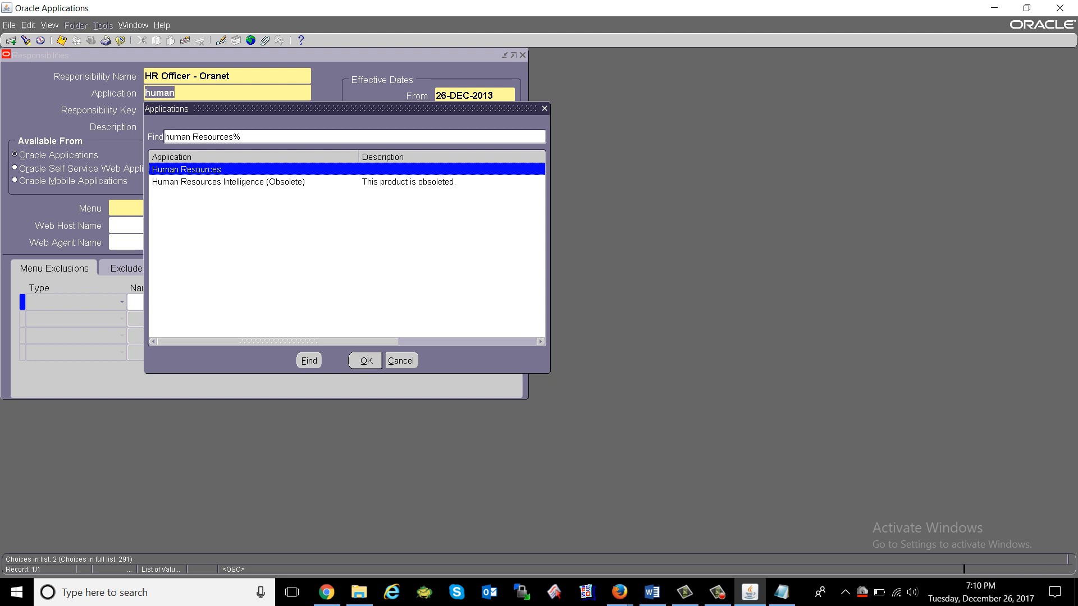
key(Return)
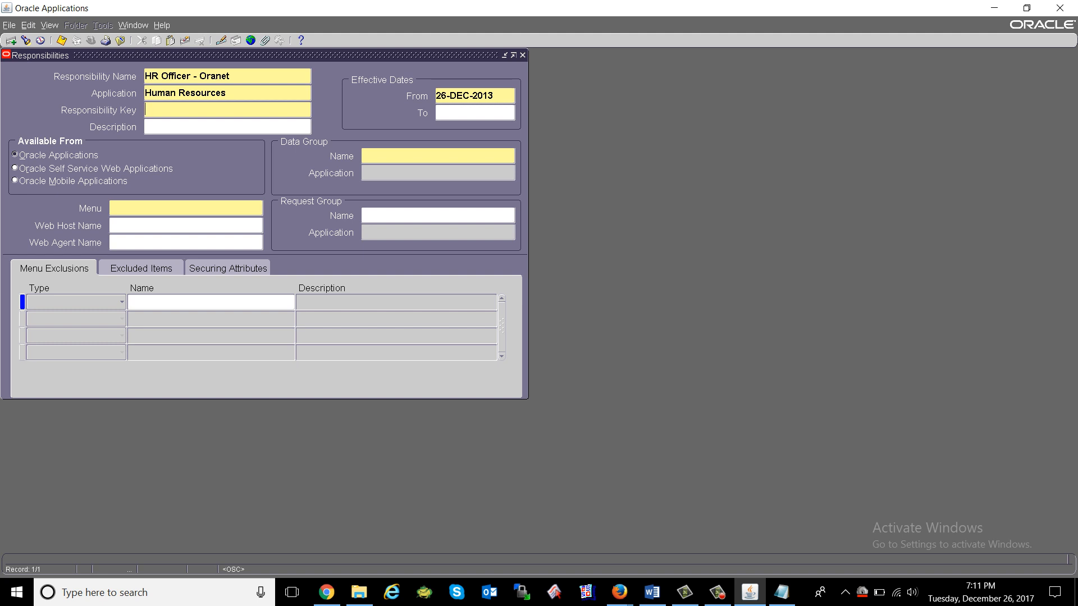
Enter HR_OFFICER_ORA as the Responsibility Key, trimming NET off HR_OFFICER_ORANET.
text(HR_OFFICER_ORANET)
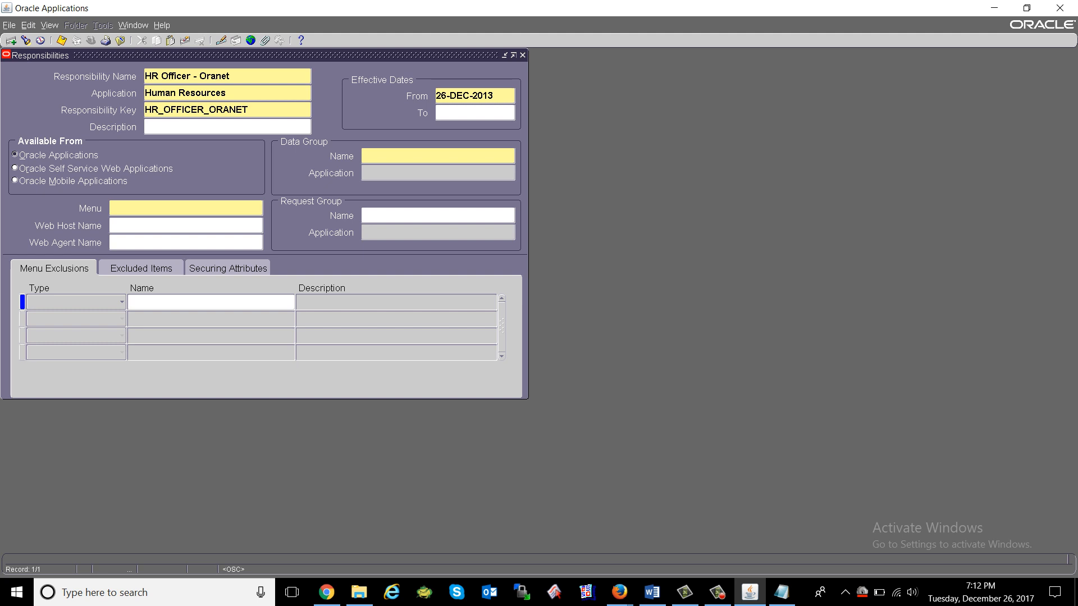
key(shift+Left)
key(shift+Left)
key(shift+Left)
key(BackSpace)
key(shift+Left)
key(shift+Left)
key(shift+Left)
key(shift+Left)
key(shift+Left)
key(shift+Left)
key(shift+Left)
key(shift+Left)
key(shift+Left)
key(shift+Left)
key(shift+Left)
key(shift+Left)
key(shift+Left)
key(shift+Left)
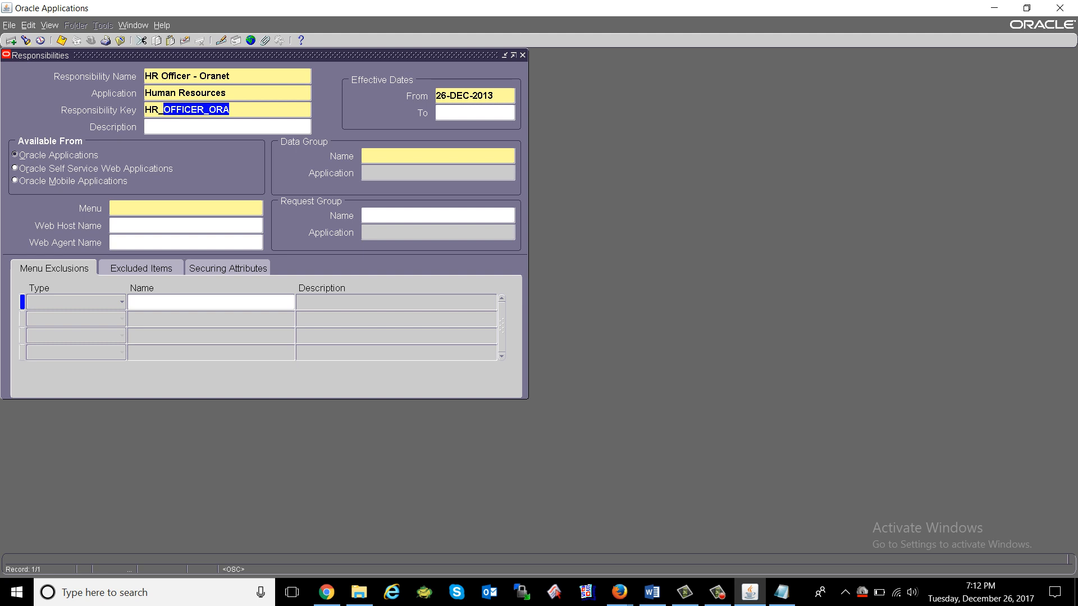
key(Right)
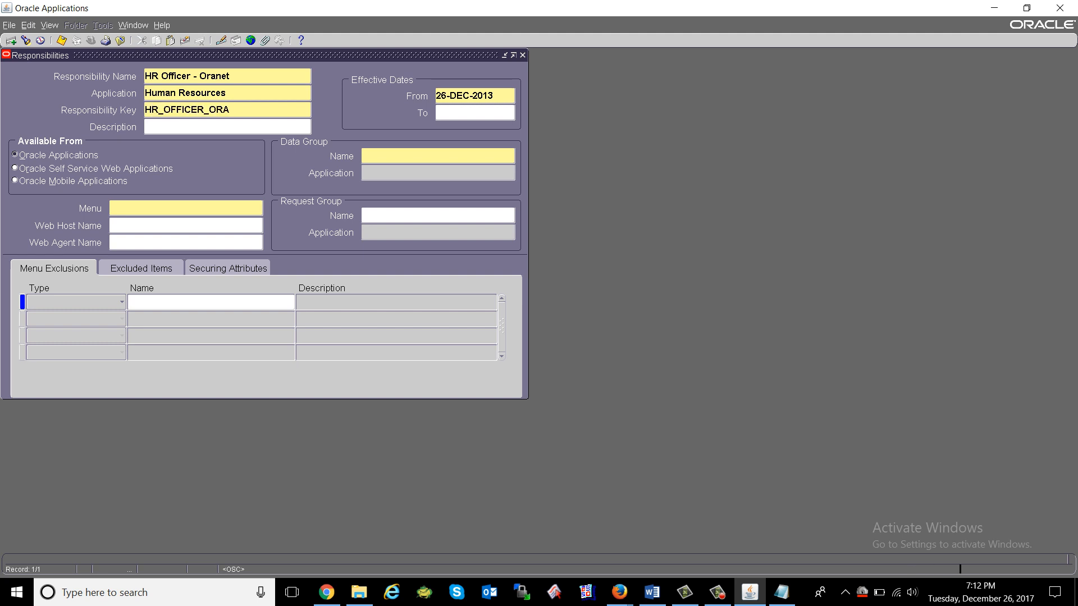
key(Tab)
key(Tab)
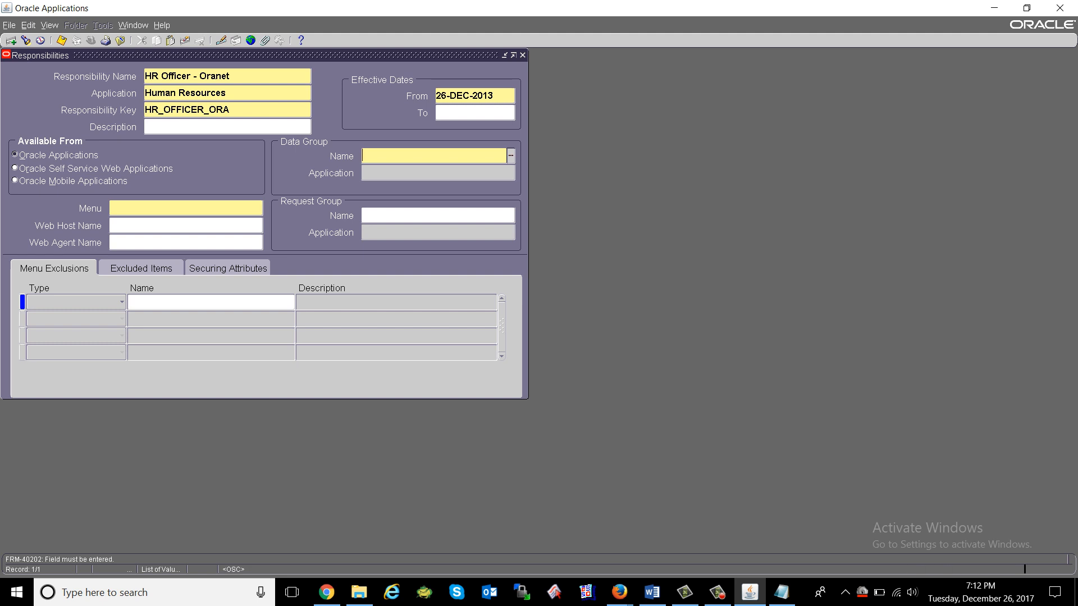
Set the Data Group Name to Standard, replacing the mistaken Multiple Reporting Currencies choice.
key(ctrl+l)
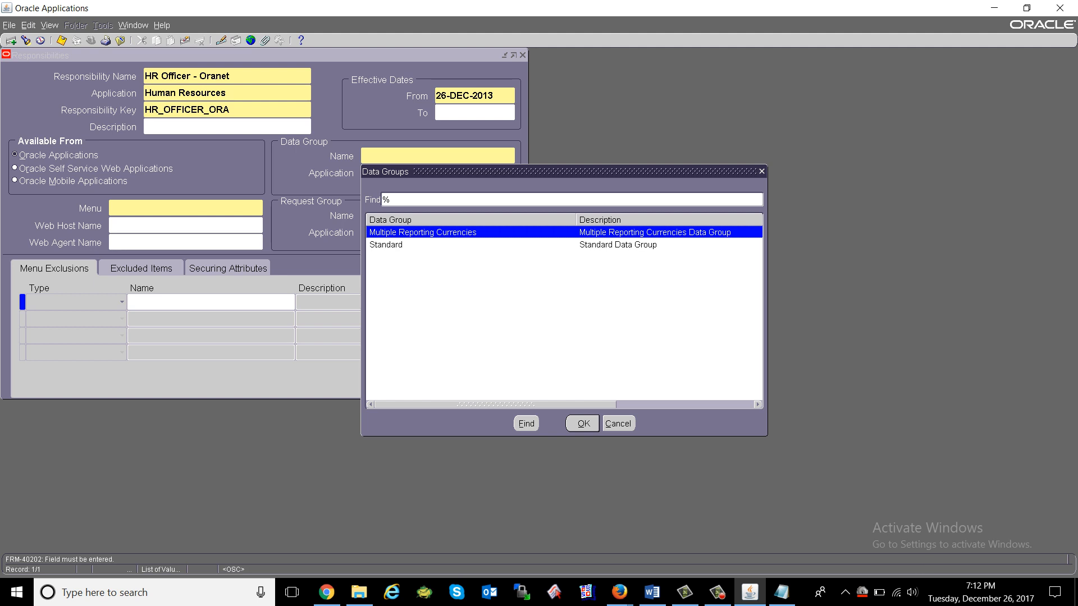
click(386, 244)
key(Up)
key(Down)
key(Up)
key(Down)
key(Up)
key(Down)
key(Up)
key(Down)
key(Up)
key(Return)
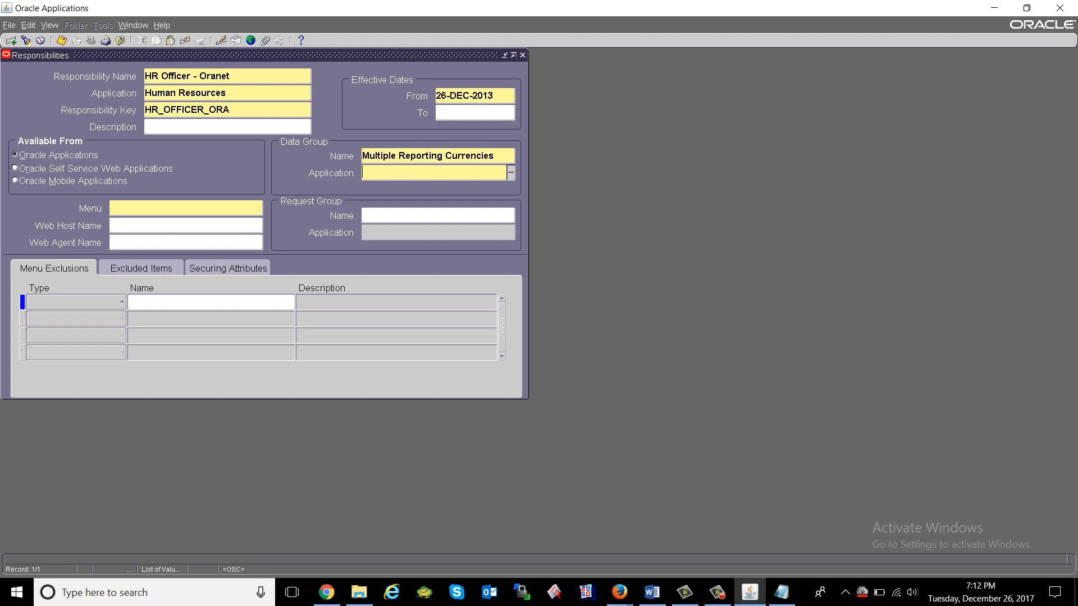
key(shift+Tab)
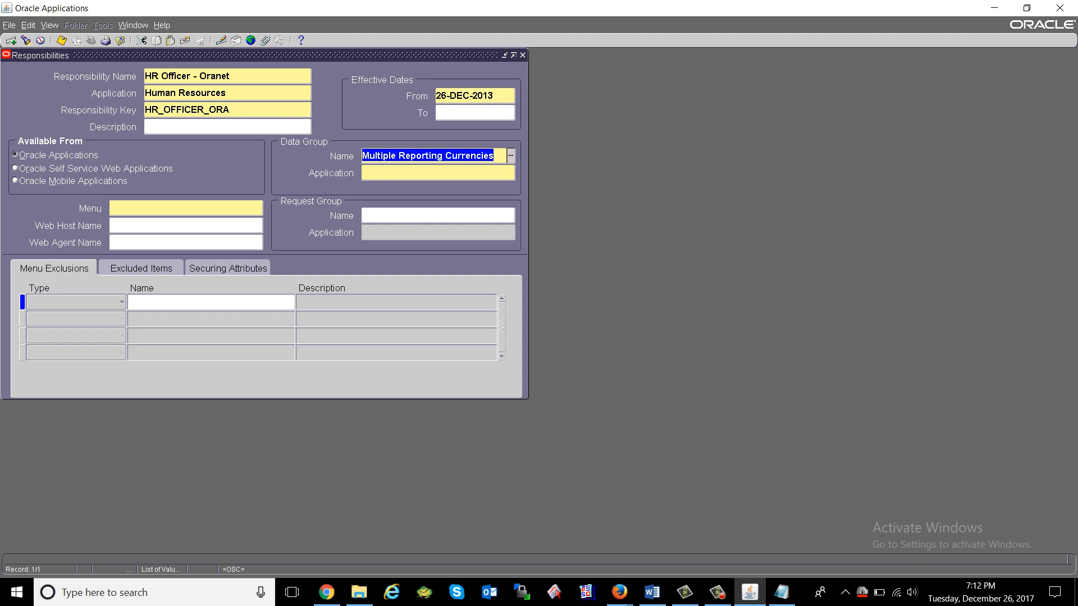
key(ctrl+l)
key(Down)
key(Return)
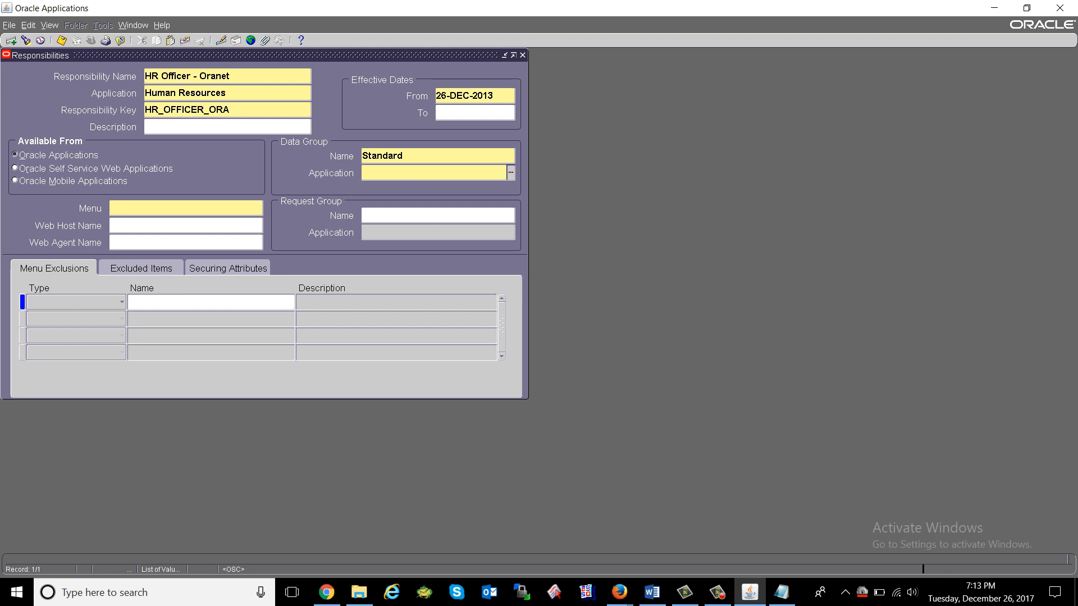
Choose Application Object Library as the data group application from an 'app' search.
key(ctrl+l)
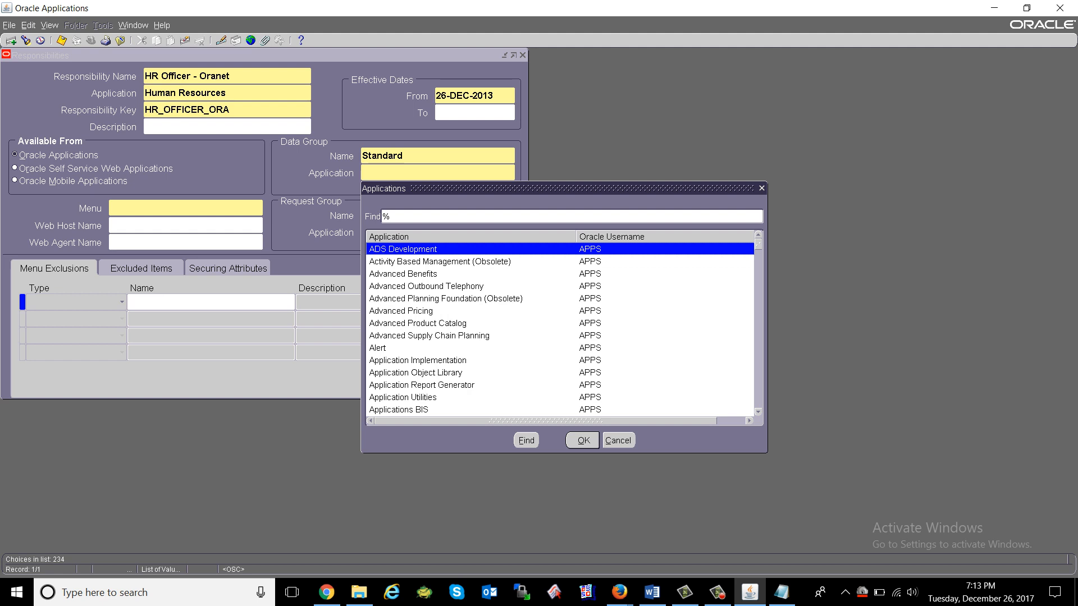
text(app)
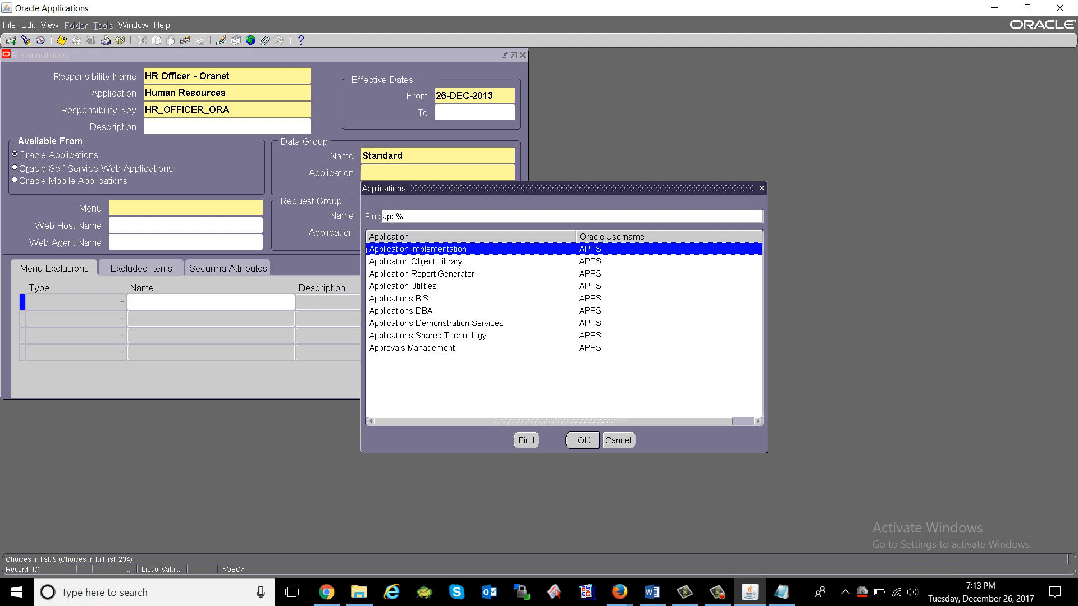
key(Down)
key(Return)
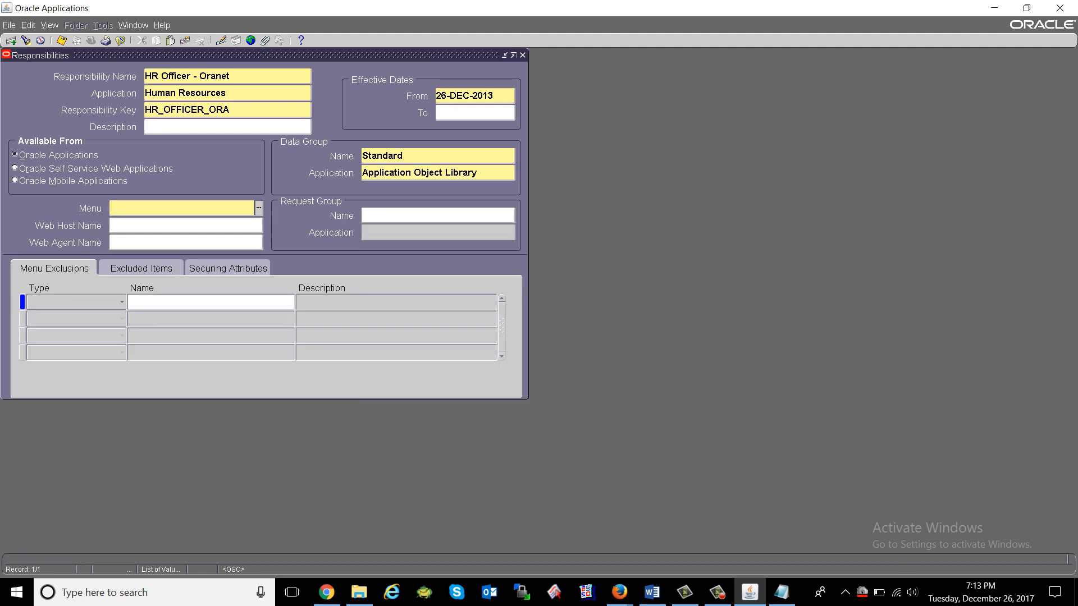
key(Tab)
Search the Menu list of values for 'payab' menus.
click(404, 156)
click(181, 209)
text(%)
key(Tab)
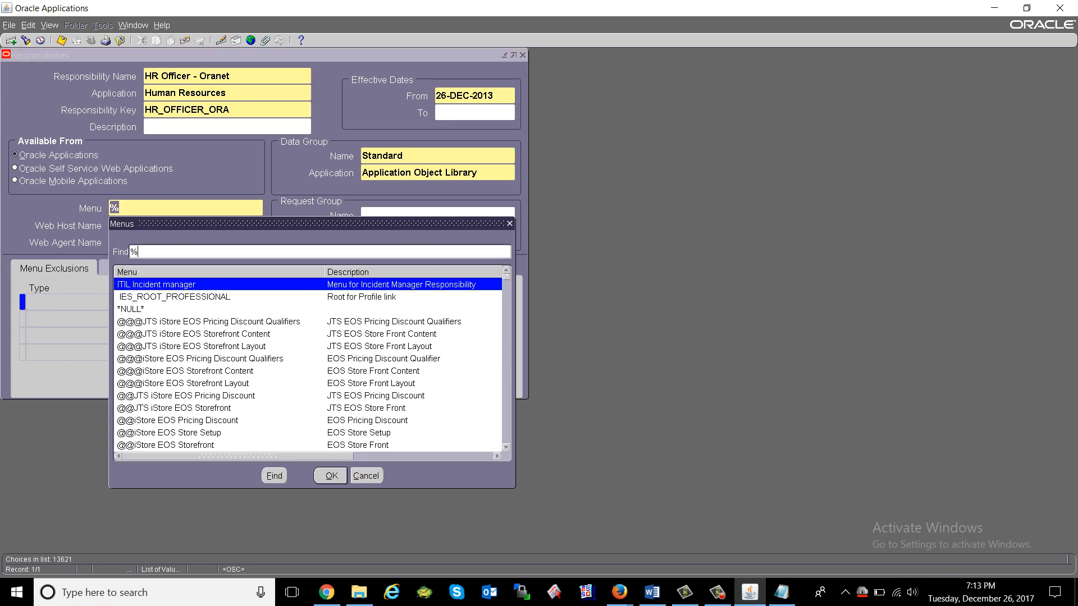
text(pay)
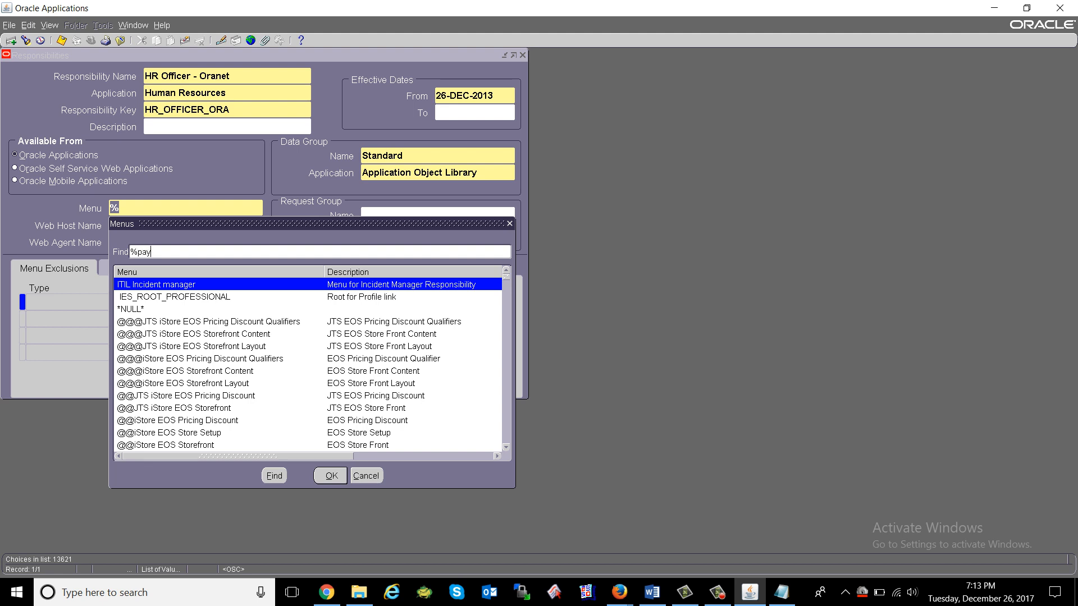
text(ab)
key(Return)
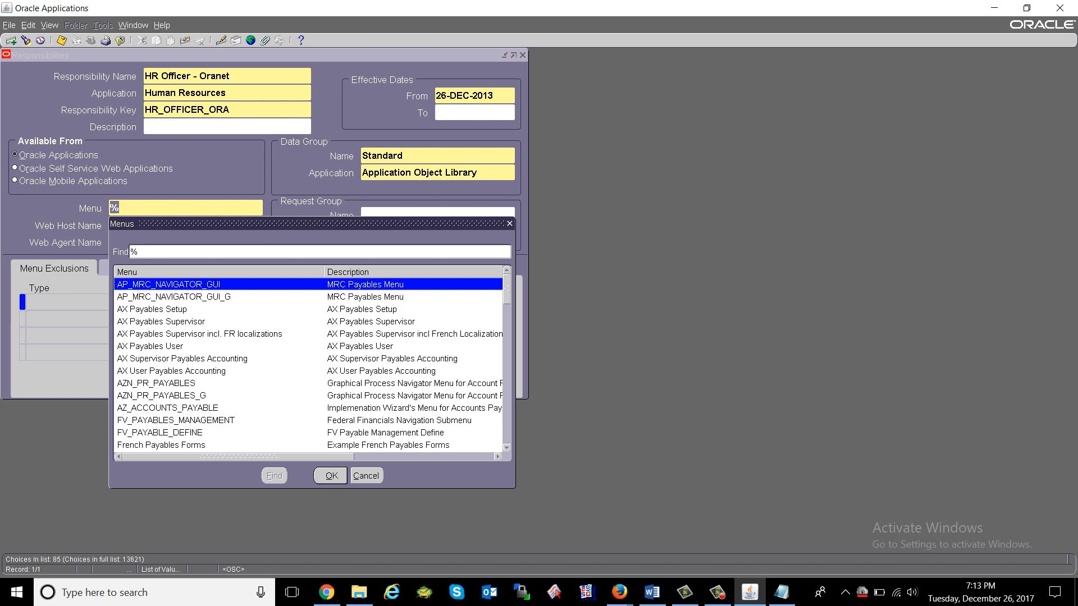
Pick a payables menu from the results, then clear the unfinished record with F6.
key(Down)
key(Down)
key(Down)
key(Down)
key(Down)
key(Down)
key(Down)
key(Down)
key(Down)
key(Down)
key(Down)
key(Down)
key(Down)
key(Down)
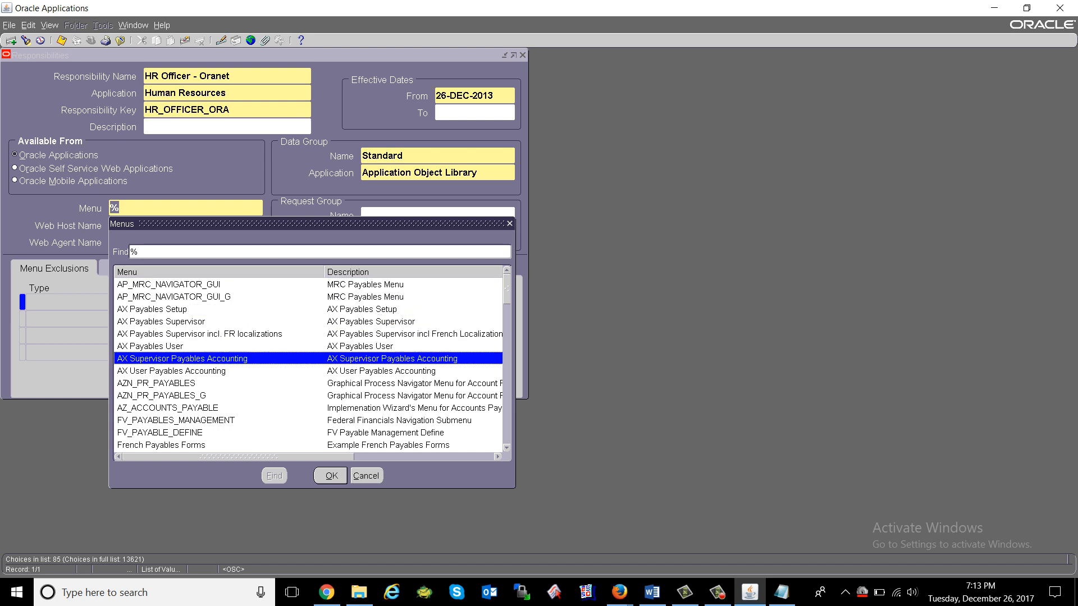
key(Down)
key(Down)
key(Down)
key(Down)
key(Down)
key(Down)
key(Down)
key(Down)
key(Down)
key(Down)
key(Down)
key(Down)
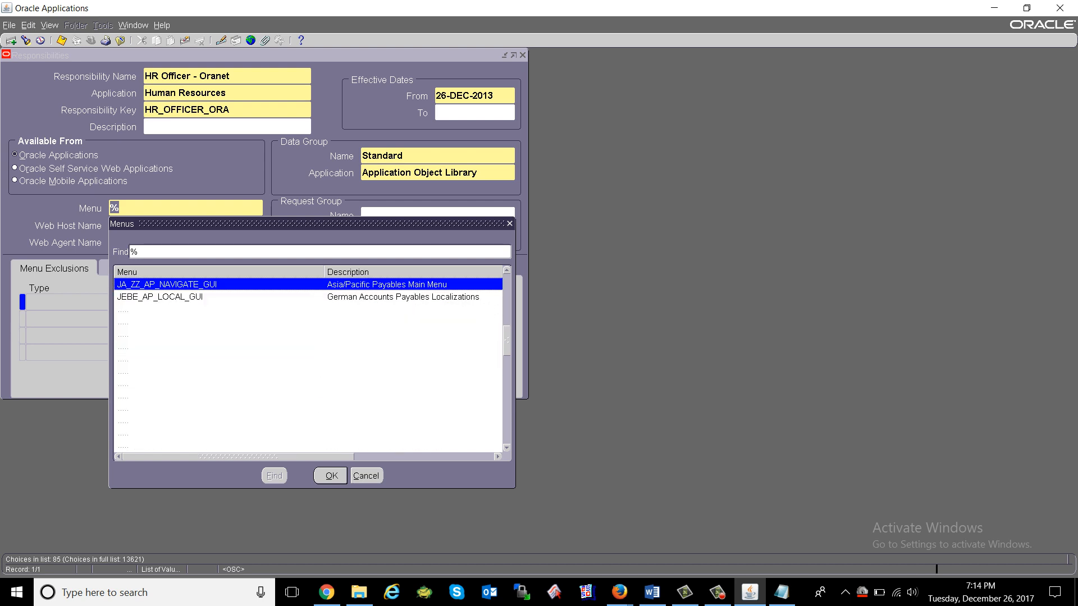
key(Down)
key(Down)
key(Down)
key(Down)
key(Down)
key(Down)
key(Down)
key(Down)
key(Down)
key(Down)
key(Down)
key(Down)
key(Down)
key(Down)
key(Down)
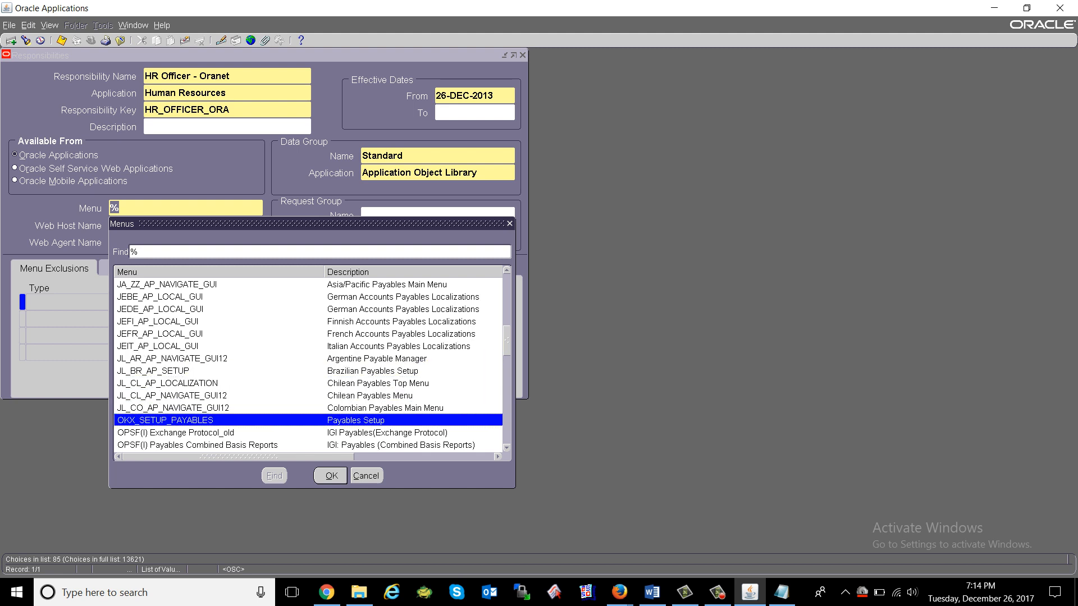
key(Down)
key(Return)
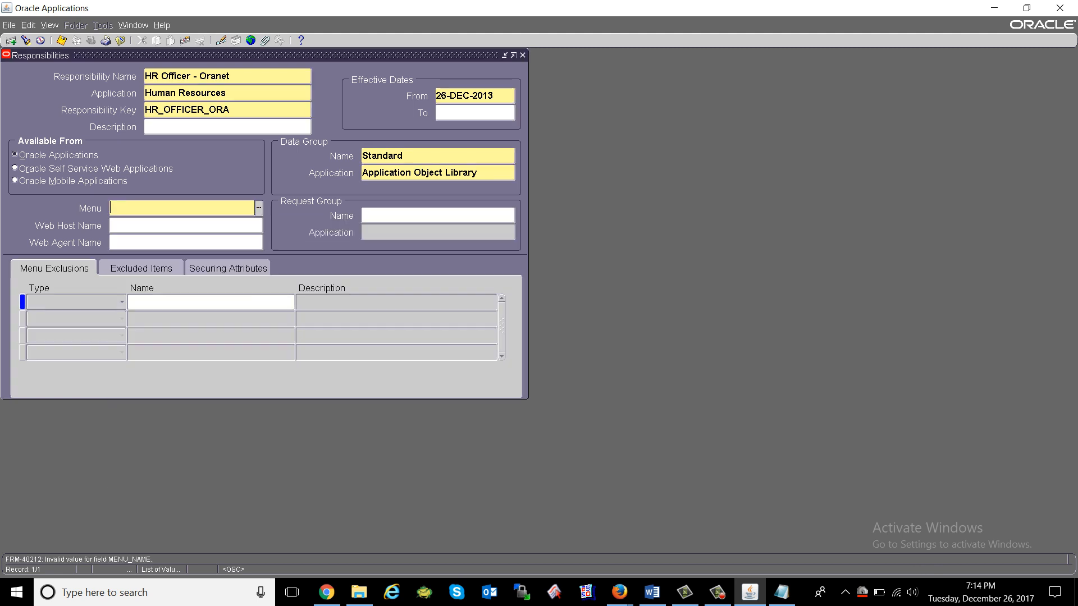
key(F6)
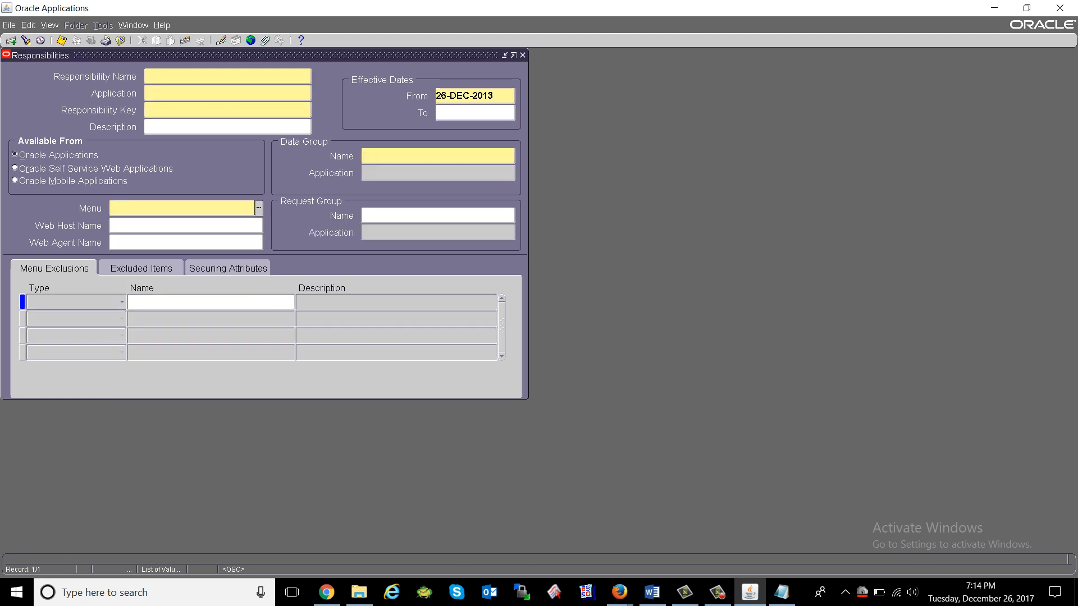
Clear the record, reopen the Responsibilities form and search for 'pay%of%'.
key(F4)
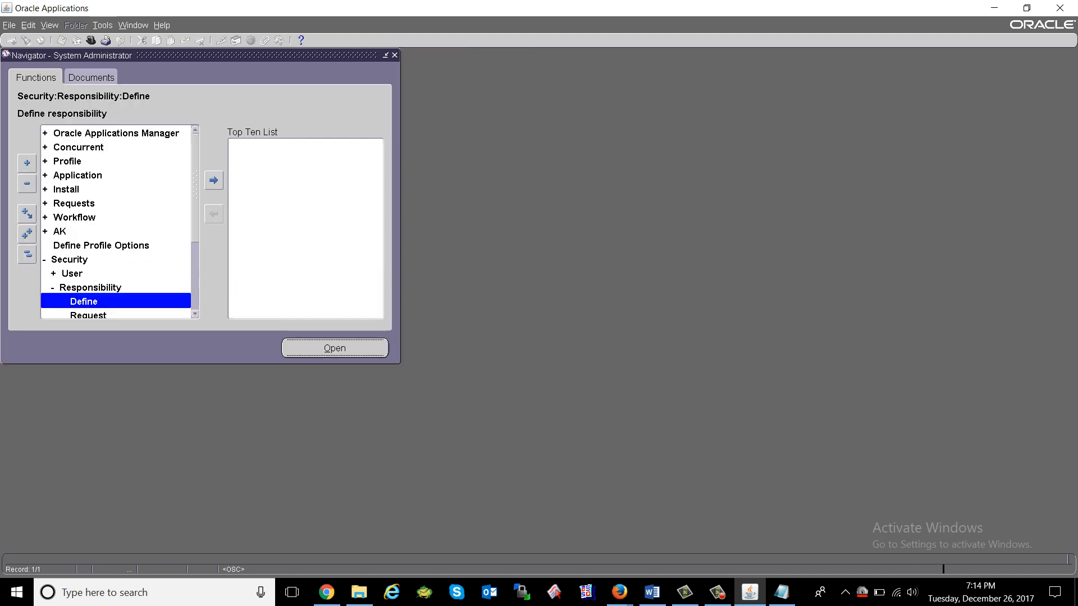
key(Return)
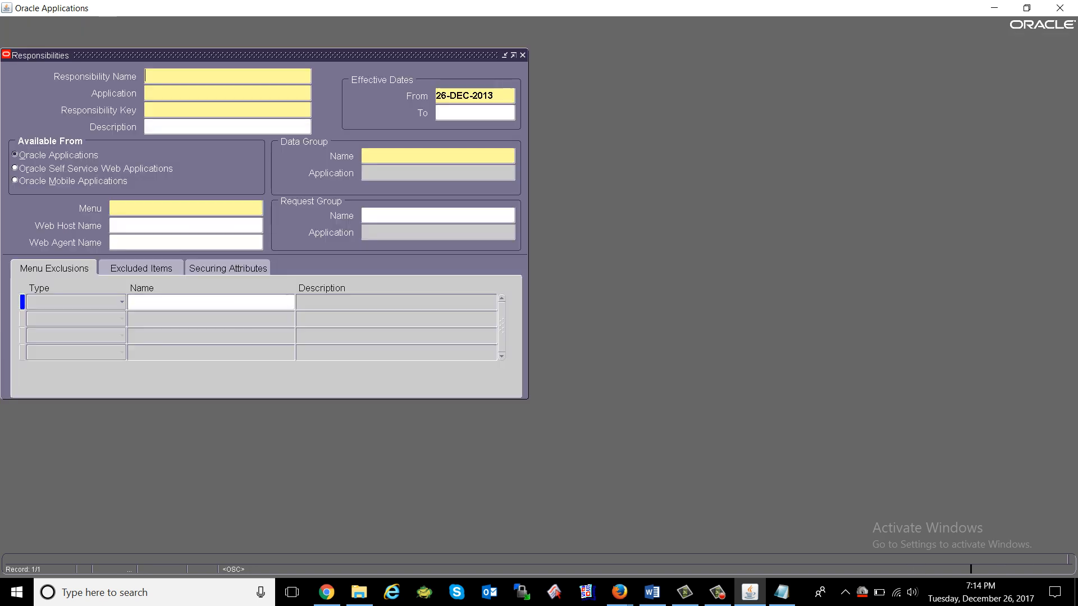
key(alt+v)
key(f)
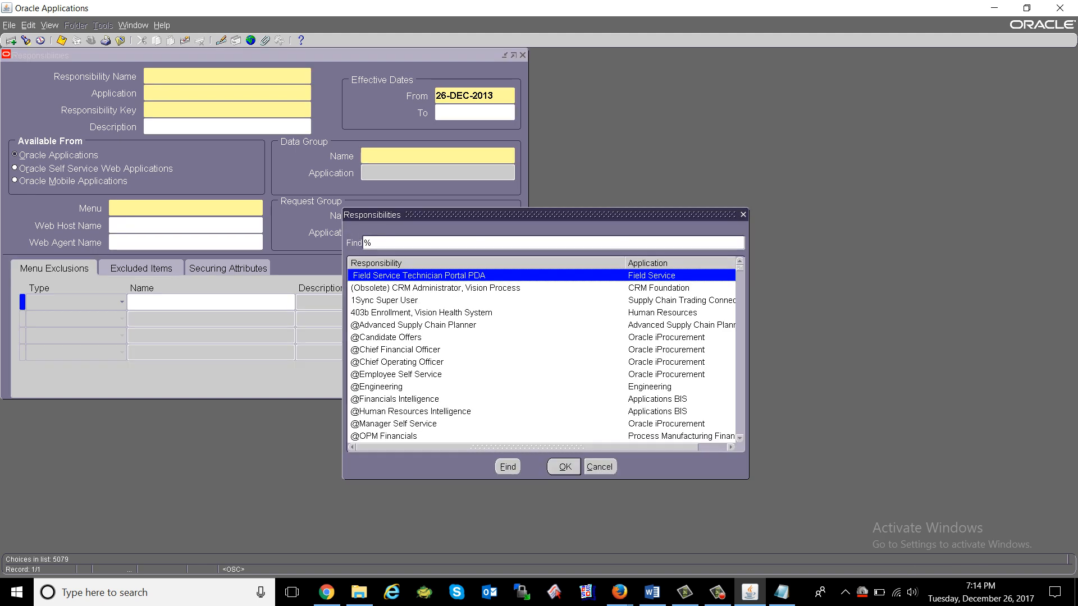
text(pay%of)
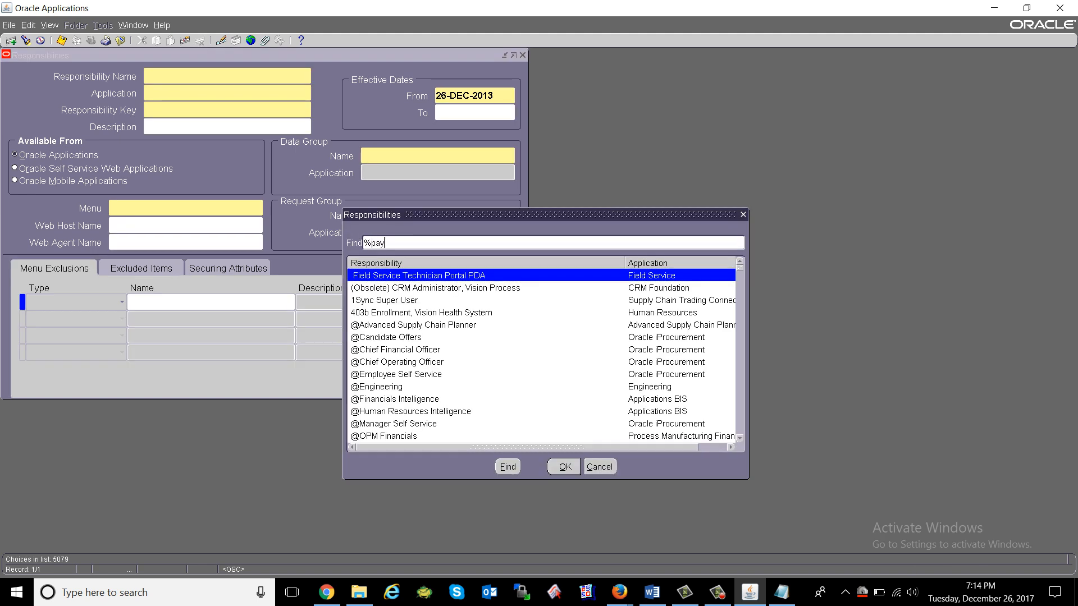
text(%off%)
key(Return)
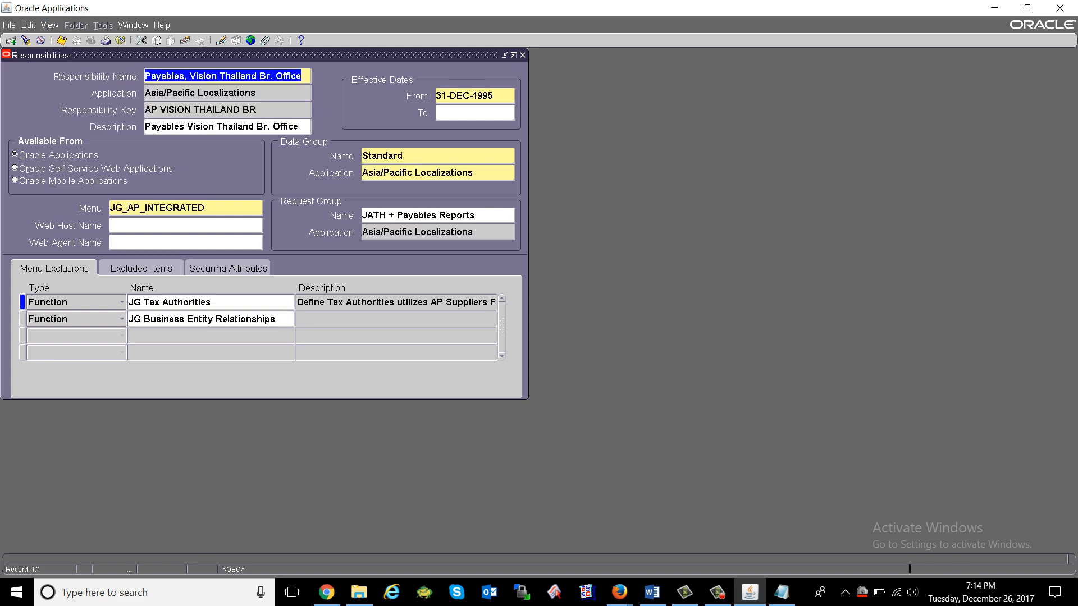
Search again with 'pay%ables manager' to load the Payables Manager responsibility.
key(ctrl+l)
text(pay%)
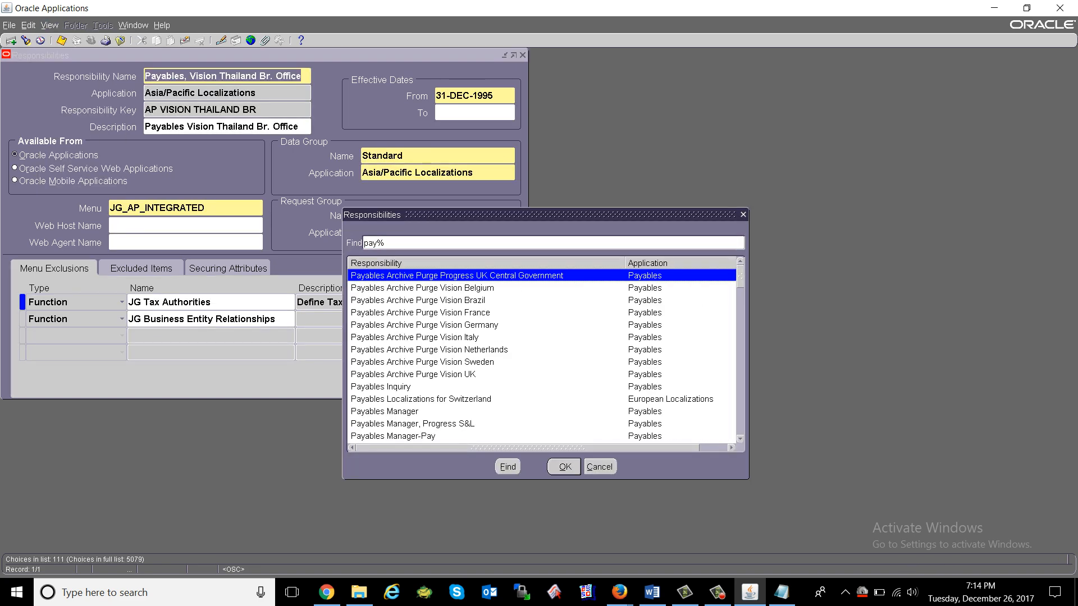
text(ables)
text( manager)
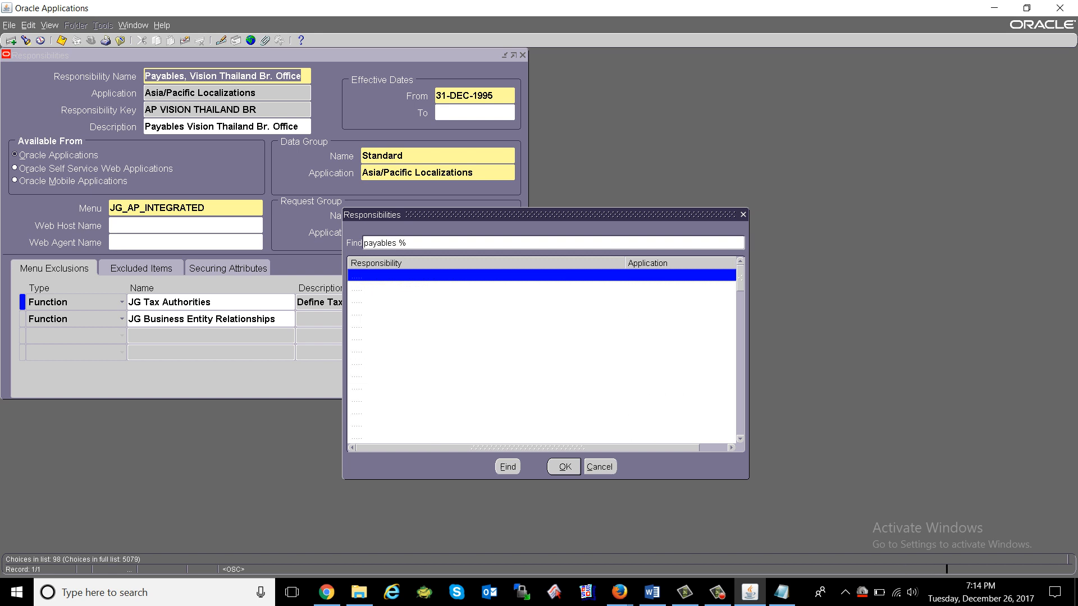
key(Return)
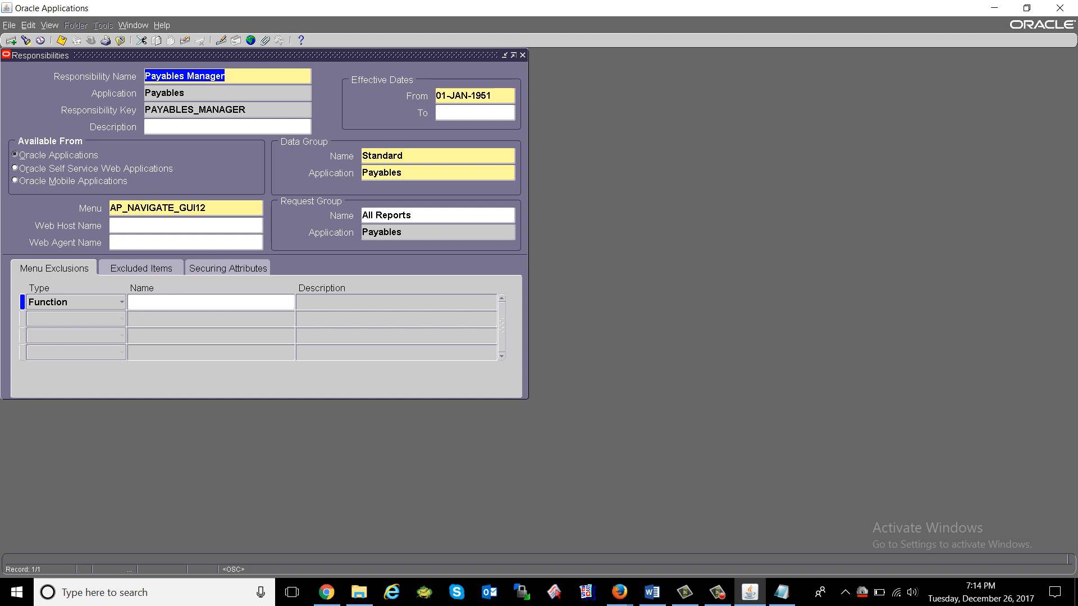
click(393, 156)
key(ctrl+c)
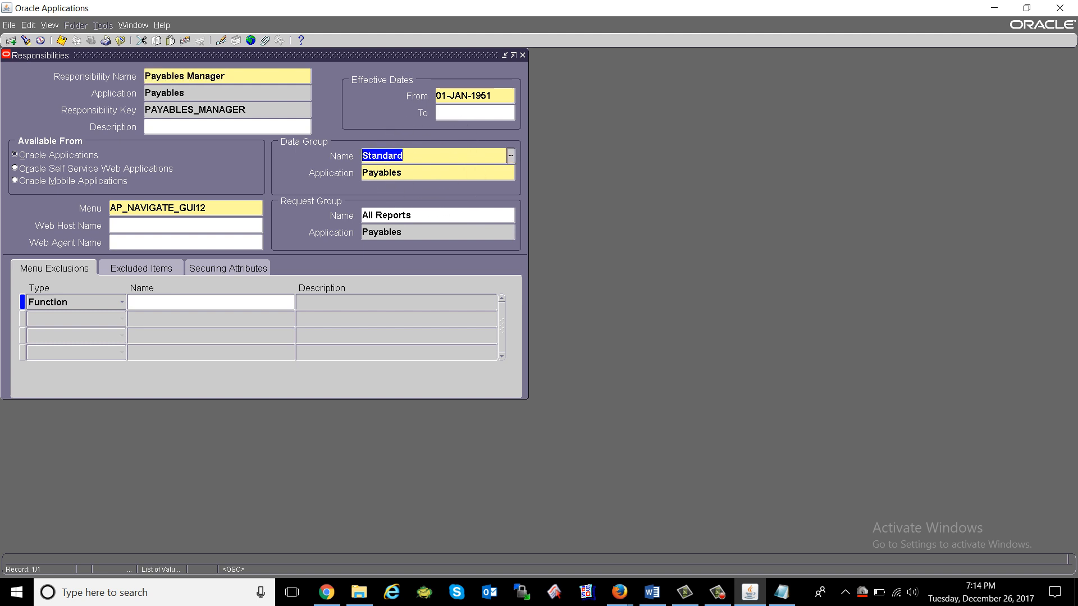
Paste the data group name Standard into the Notepad notes.
click(782, 592)
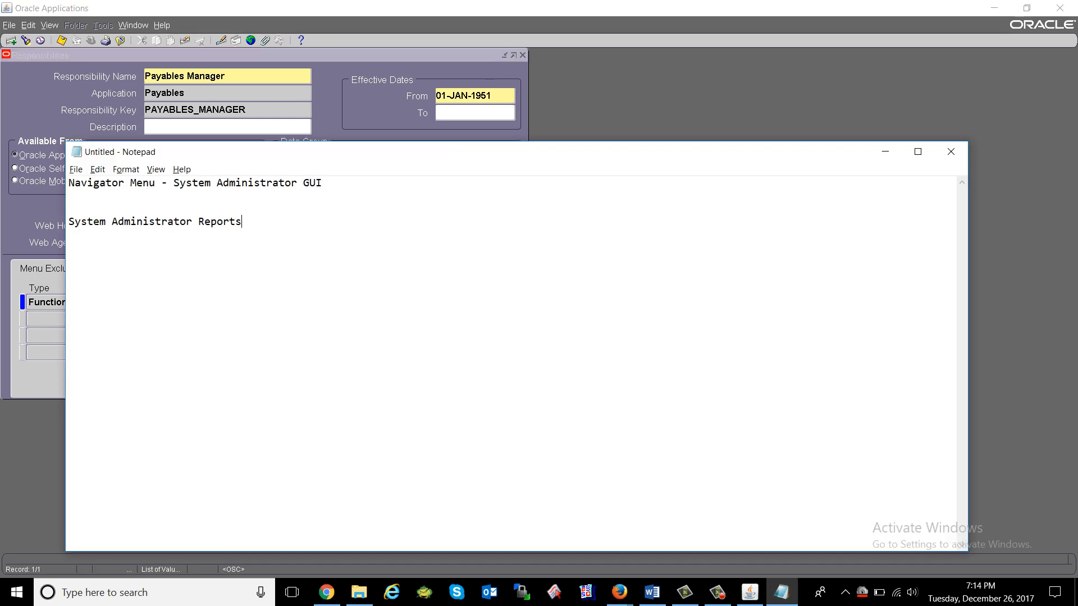
key(ctrl+v)
key(alt+Tab)
key(Tab)
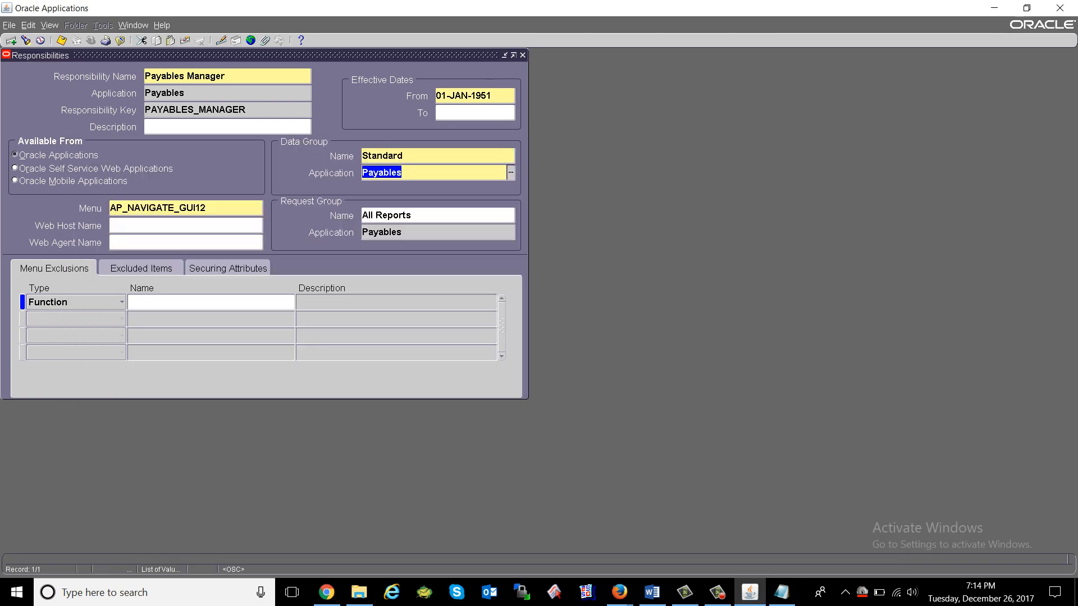
Copy application Payables and menu AP_NAVIGATE_GUI12 into the notes on new lines.
key(alt+Tab)
key(alt+Tab)
key(Tab)
key(ctrl+c)
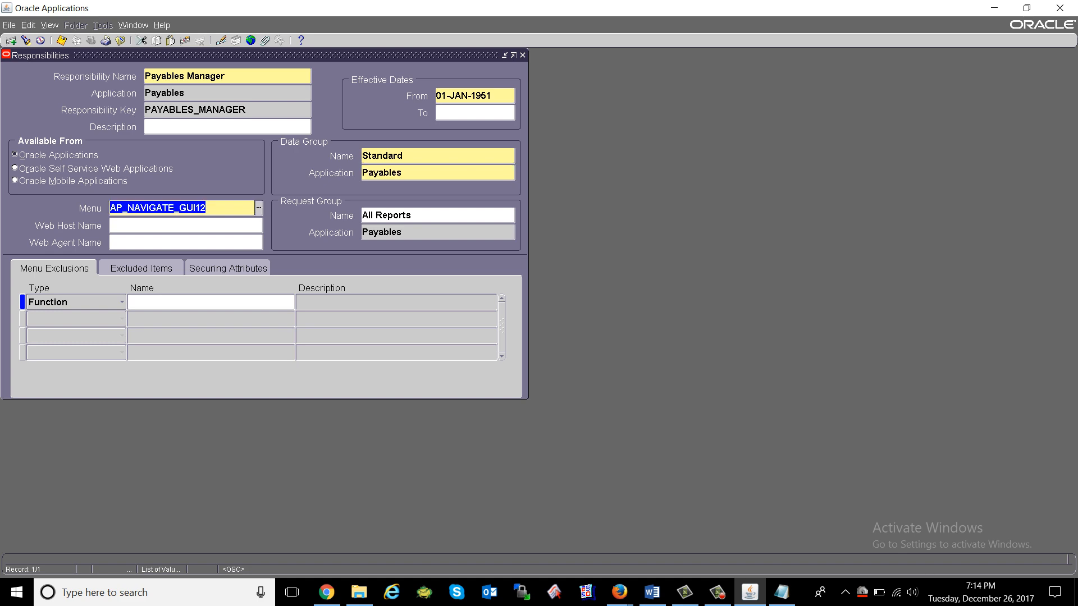
key(alt+Tab)
key(Return)
text(Payables)
key(Return)
key(Return)
key(ctrl+v)
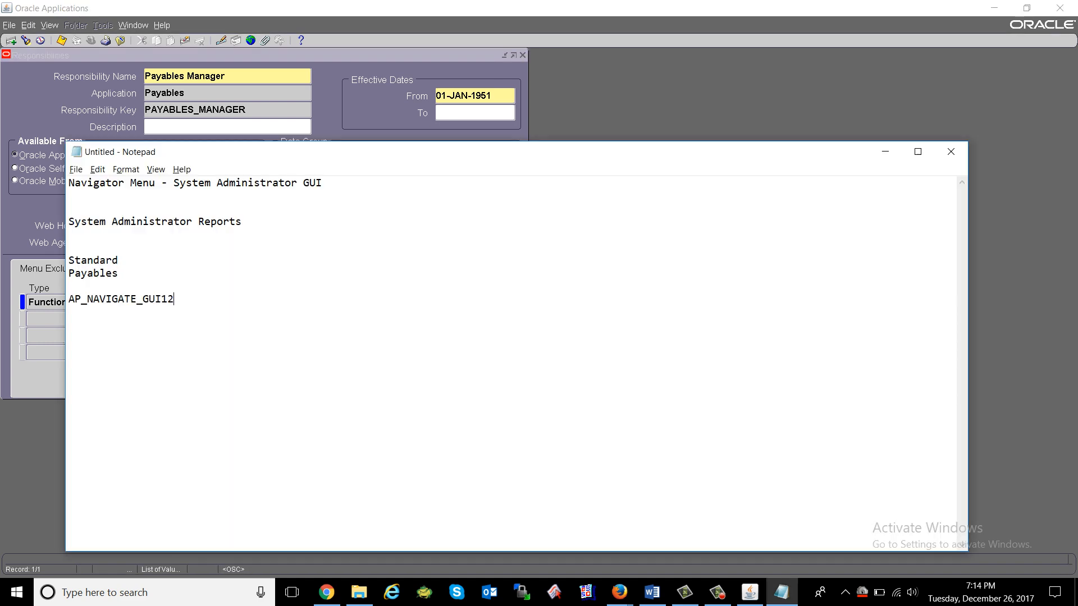
Return to the Responsibilities form and clear the Payables Manager record.
key(alt+Tab)
click(186, 76)
key(ctrl+c)
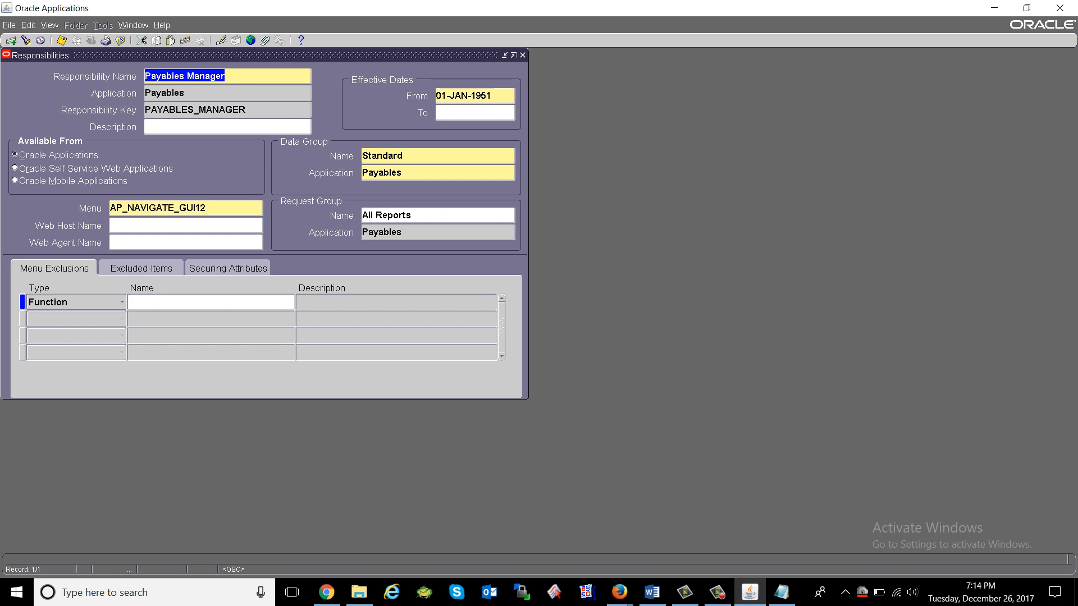
key(F4)
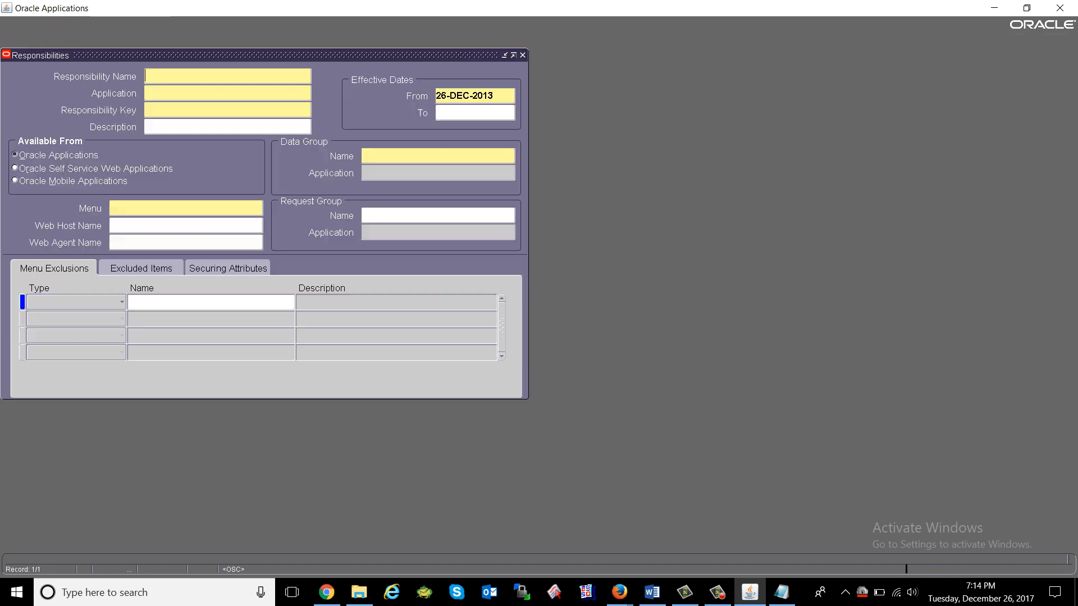
Open the Users definition form from the Security branch and clear the stray entry.
double_click(90, 287)
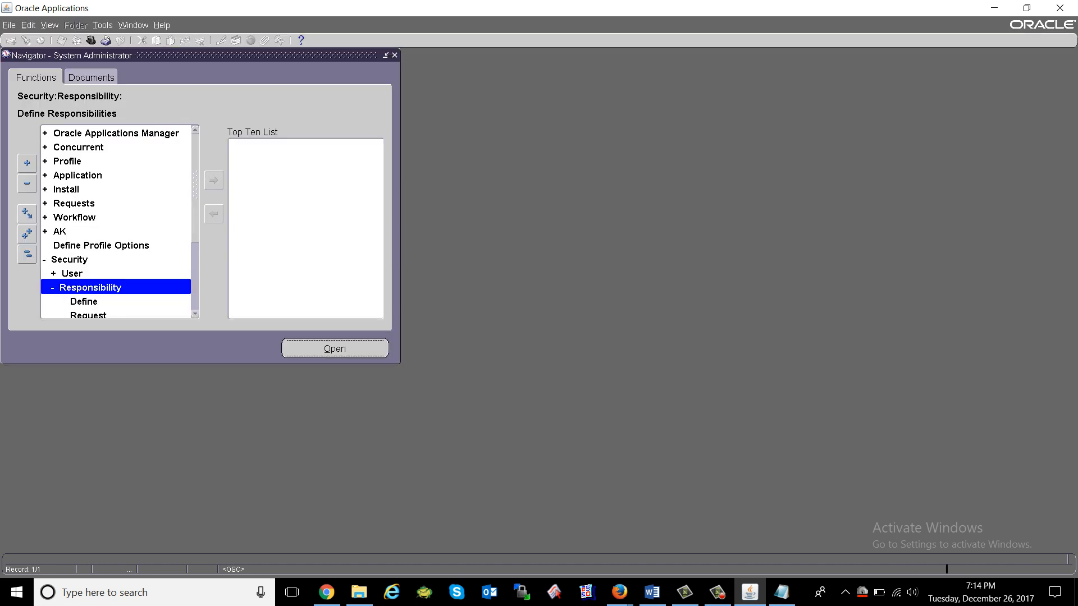
double_click(72, 273)
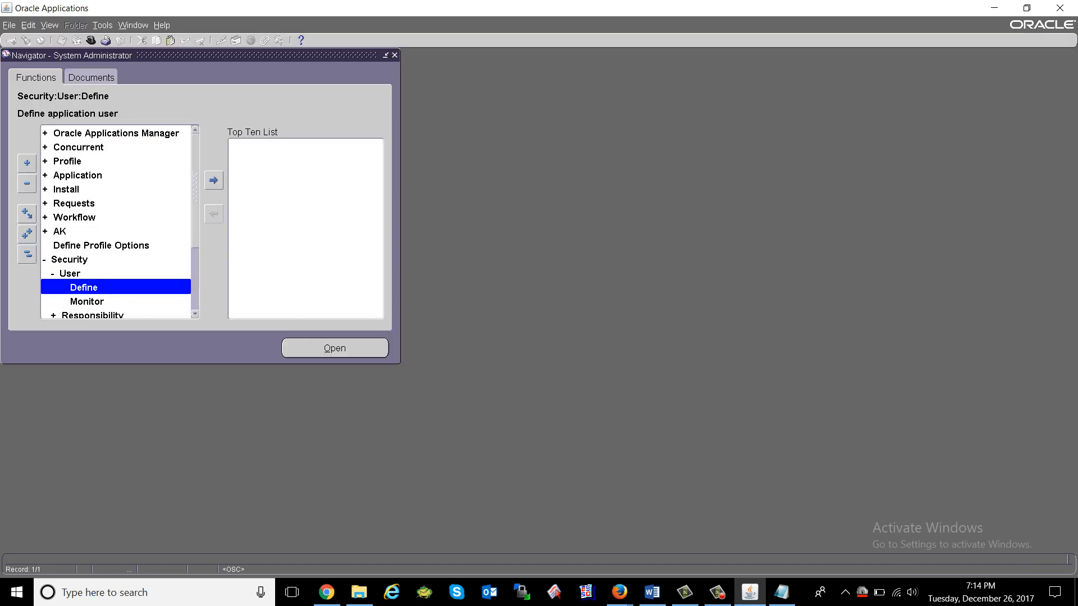
double_click(71, 273)
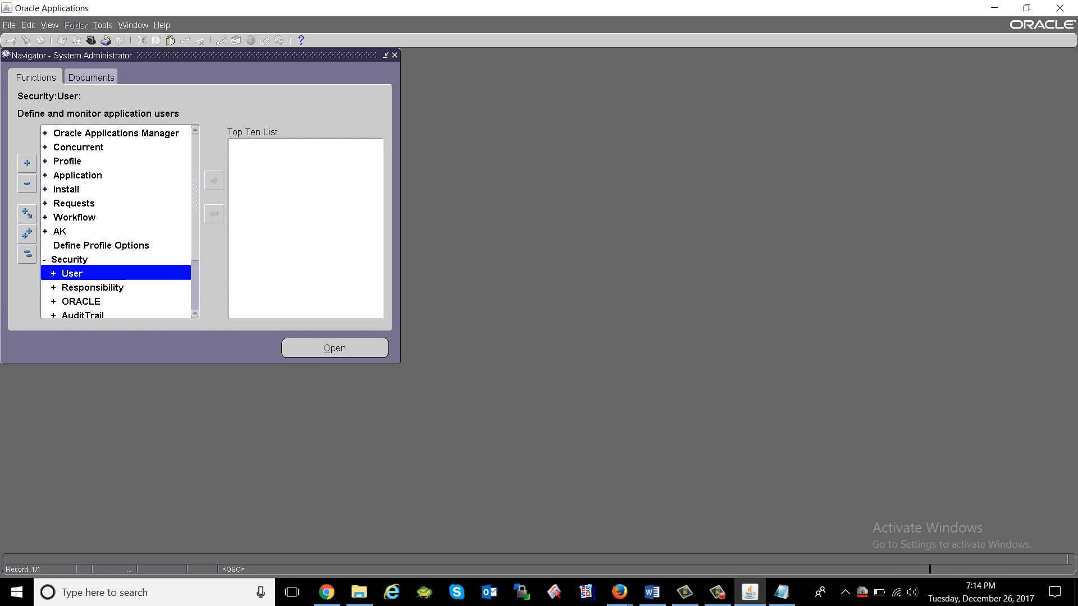
key(Up)
key(Up)
key(Down)
key(Return)
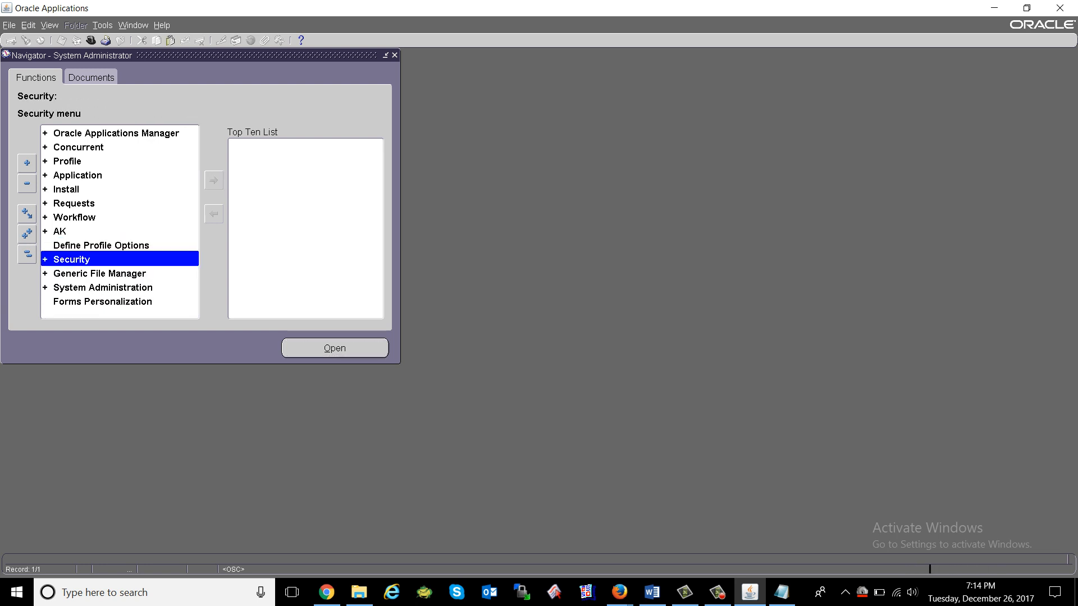
key(ctrl+l)
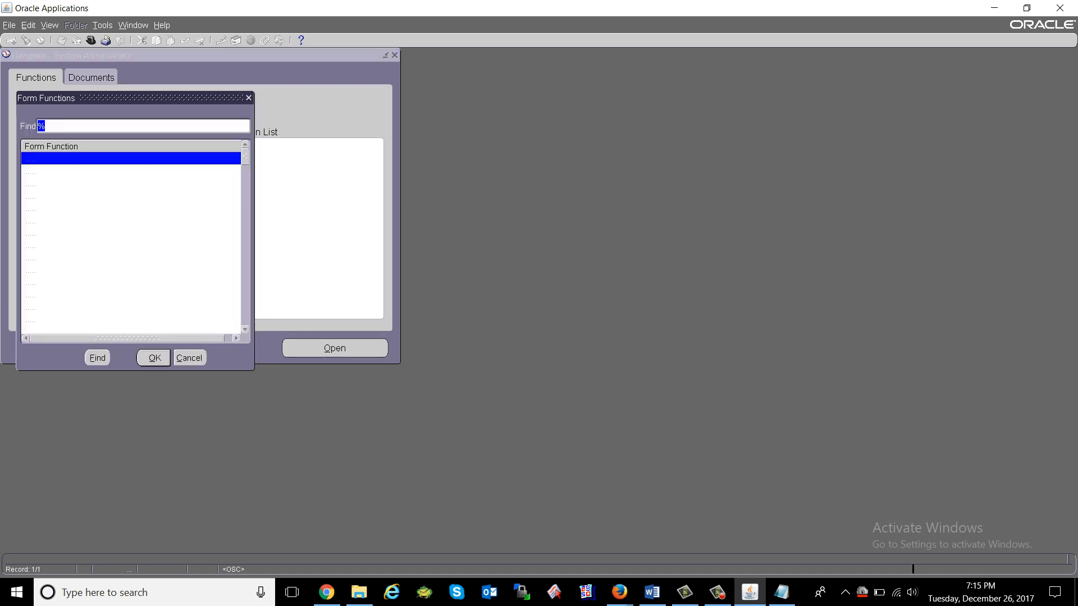
key(Escape)
text(S)
key(Tab)
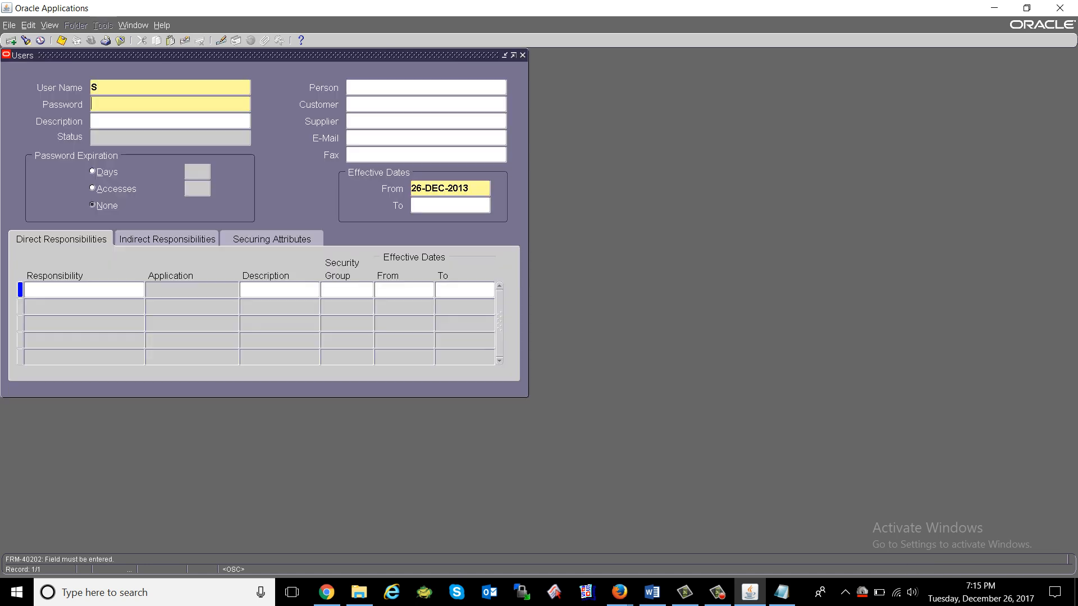
text(**)
key(BackSpace)
key(BackSpace)
key(F6)
Query the user account, add Payables Manager as a direct responsibility, save and close.
key(F11)
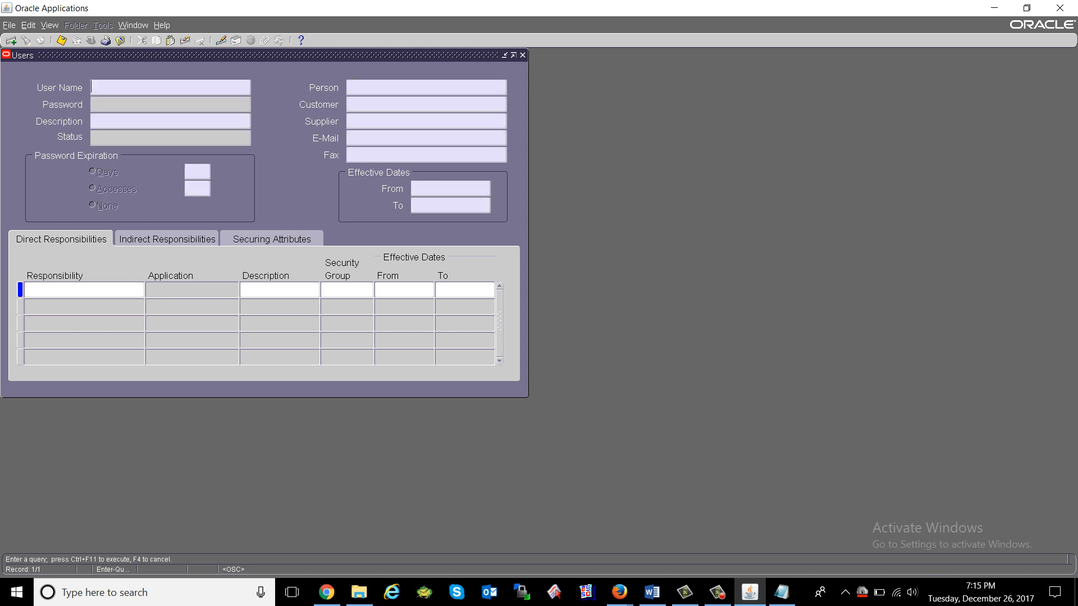
text(ORANET FAIZAN)
key(ctrl+F11)
click(81, 324)
key(ctrl+v)
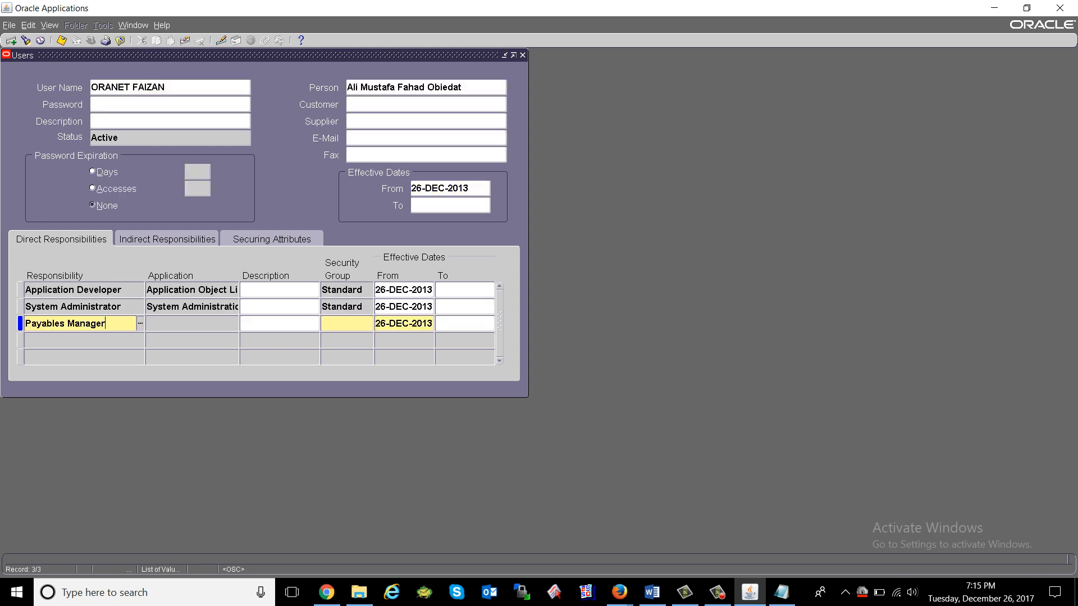
key(ctrl+s)
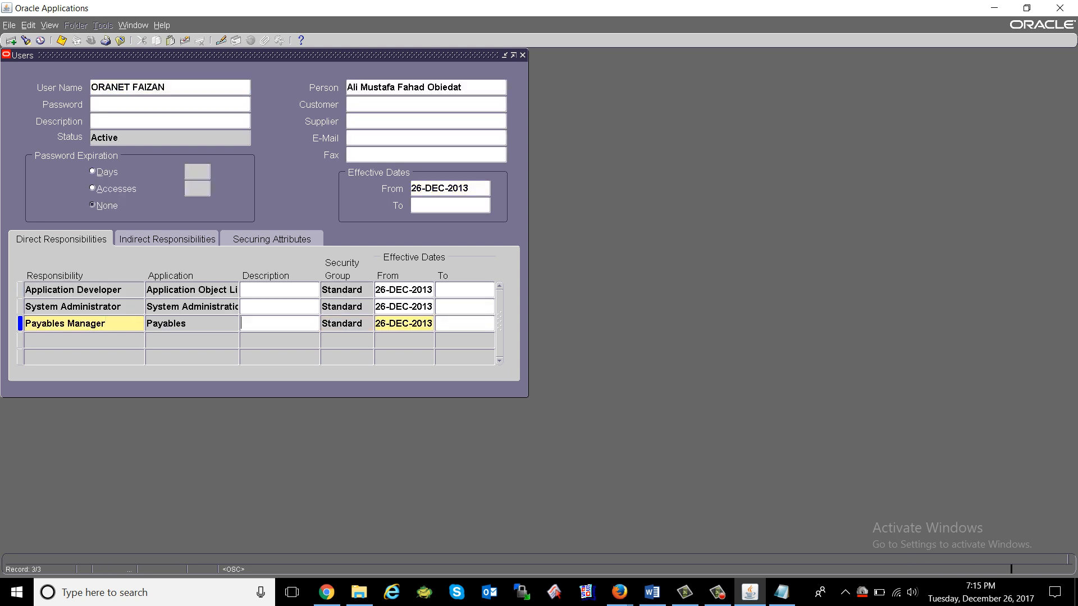
click(120, 41)
click(90, 40)
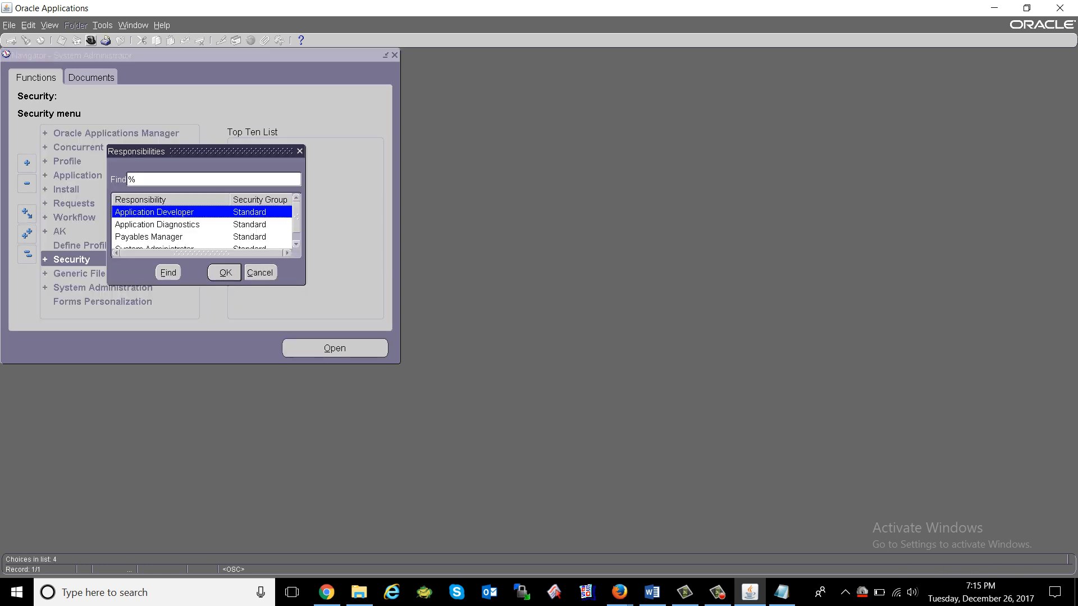
Switch into the Payables Manager responsibility and browse its functions.
key(Down)
key(Down)
key(Down)
key(Up)
key(Up)
key(Up)
key(Down)
key(Down)
key(Return)
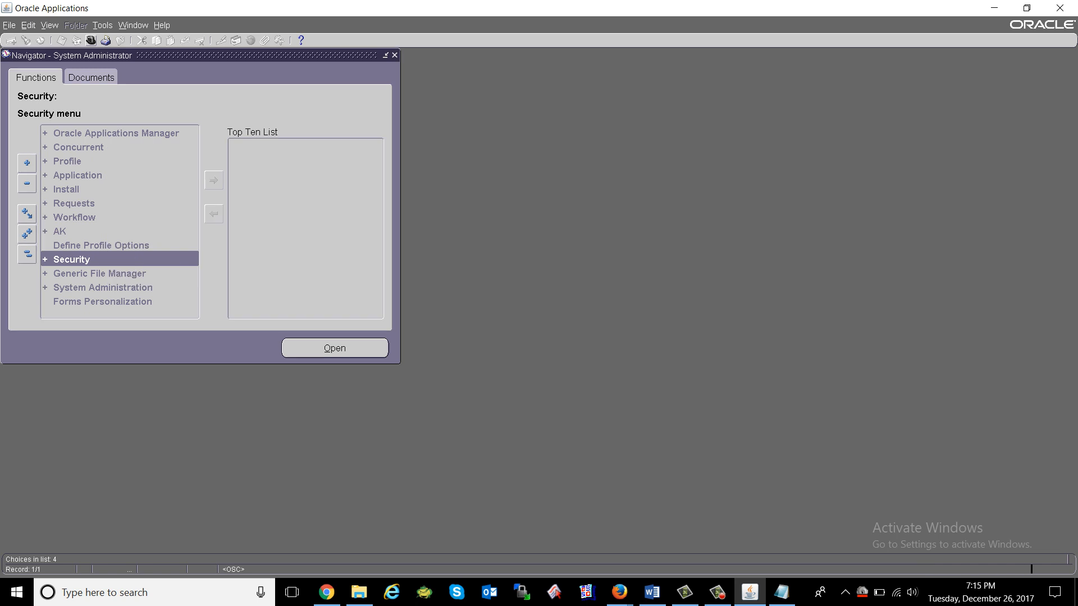
key(Down)
key(Down)
key(Down)
key(Down)
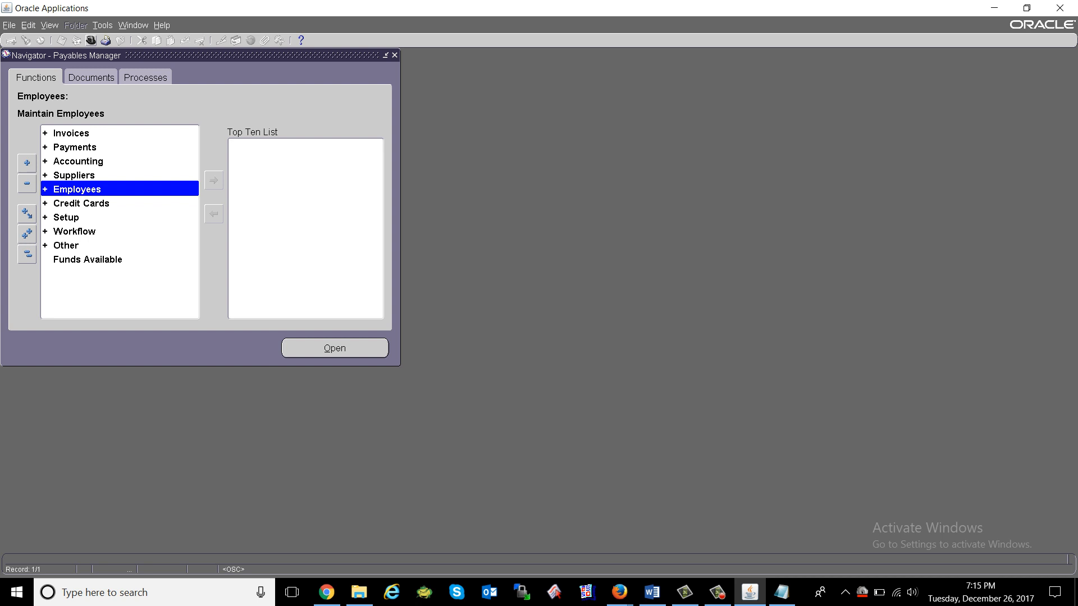
Switch back to the System Administrator responsibility.
key(alt+f)
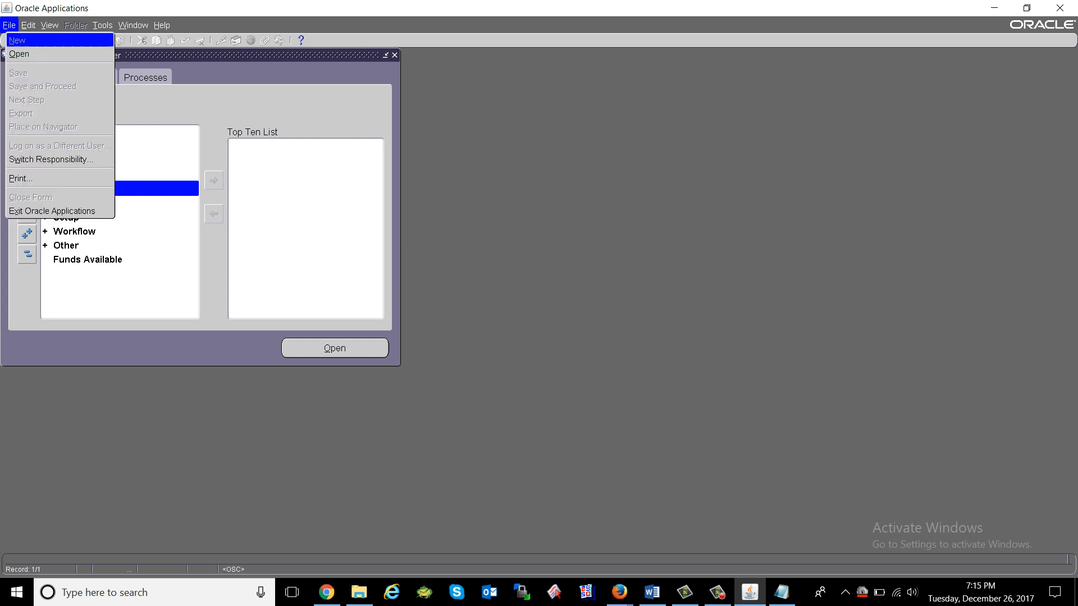
key(w)
key(Down)
key(Down)
key(Down)
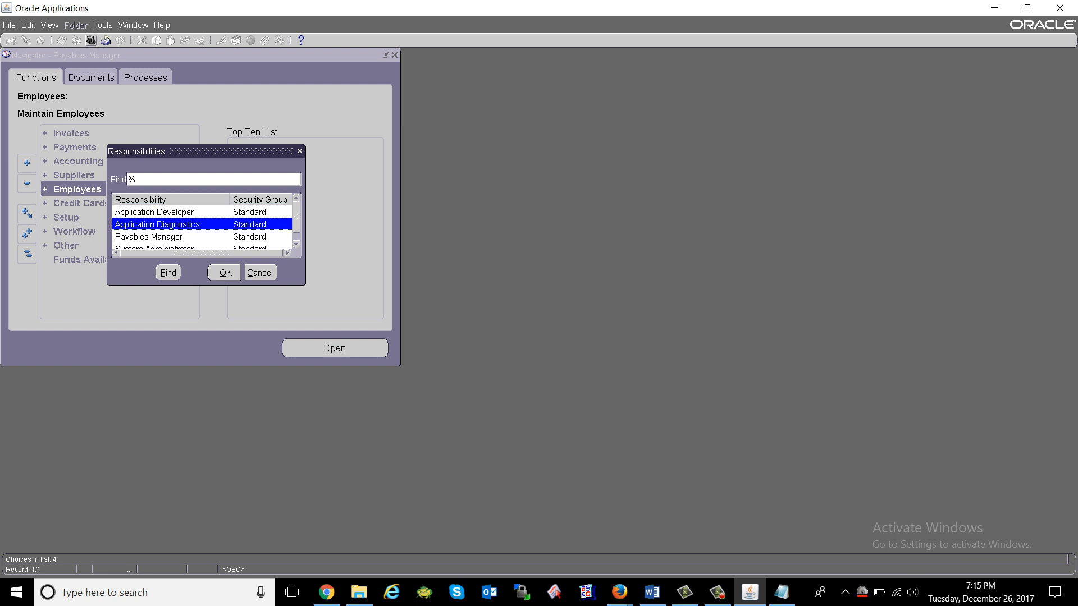
key(Return)
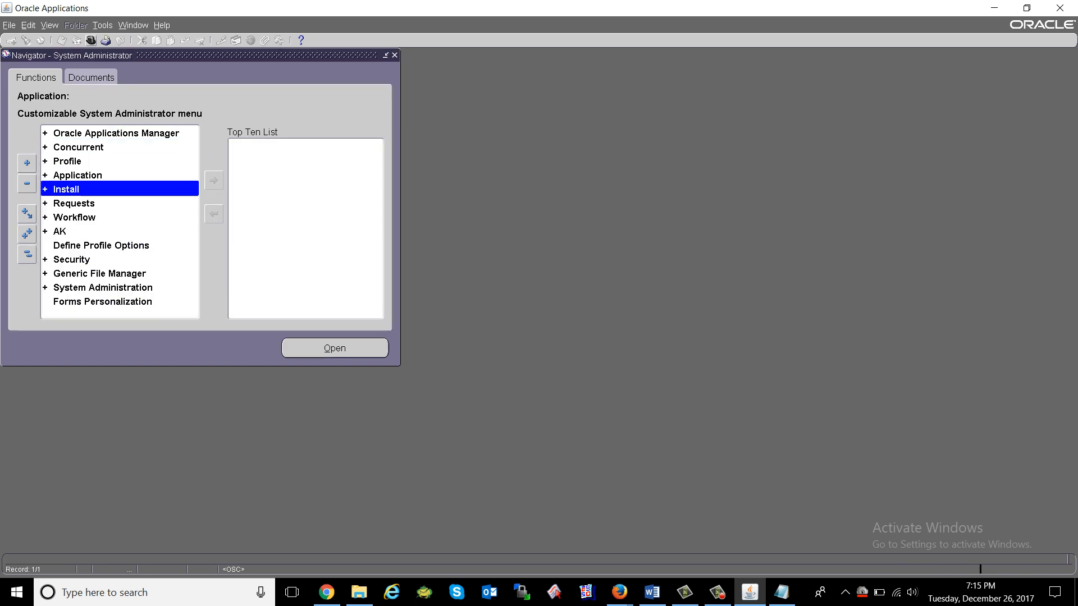
Expand Security > Responsibility and open Define.
key(Down)
key(Down)
key(Down)
key(Down)
key(Down)
key(Down)
key(Down)
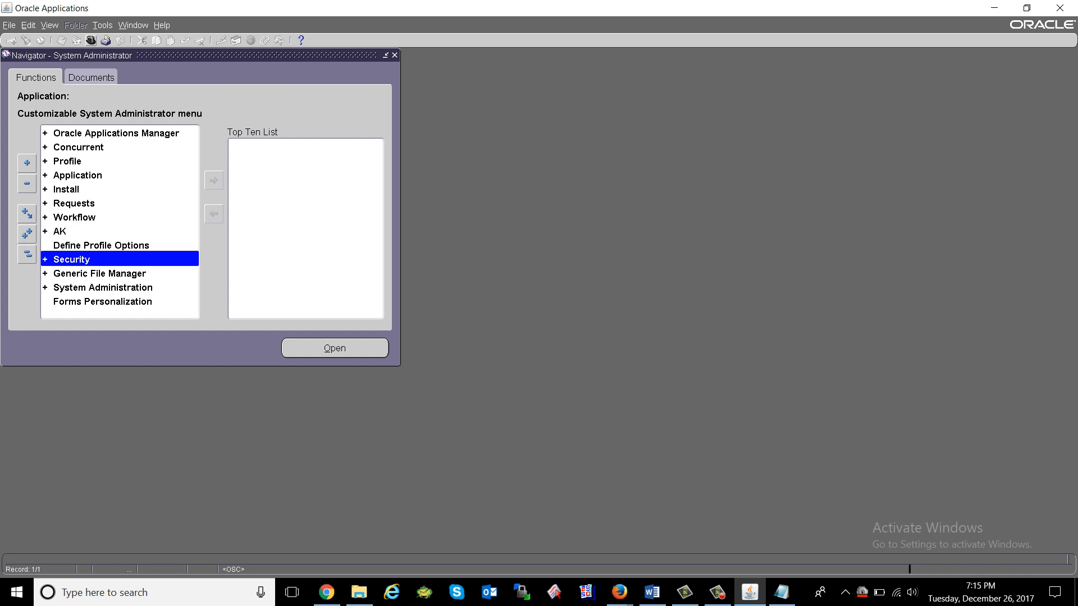
key(Up)
key(Up)
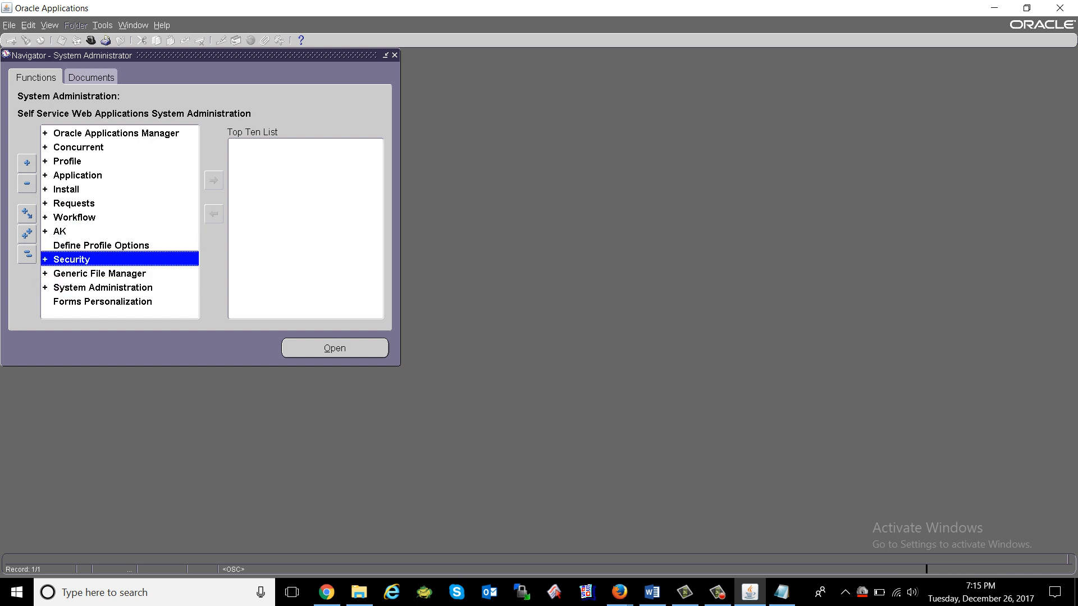
key(Return)
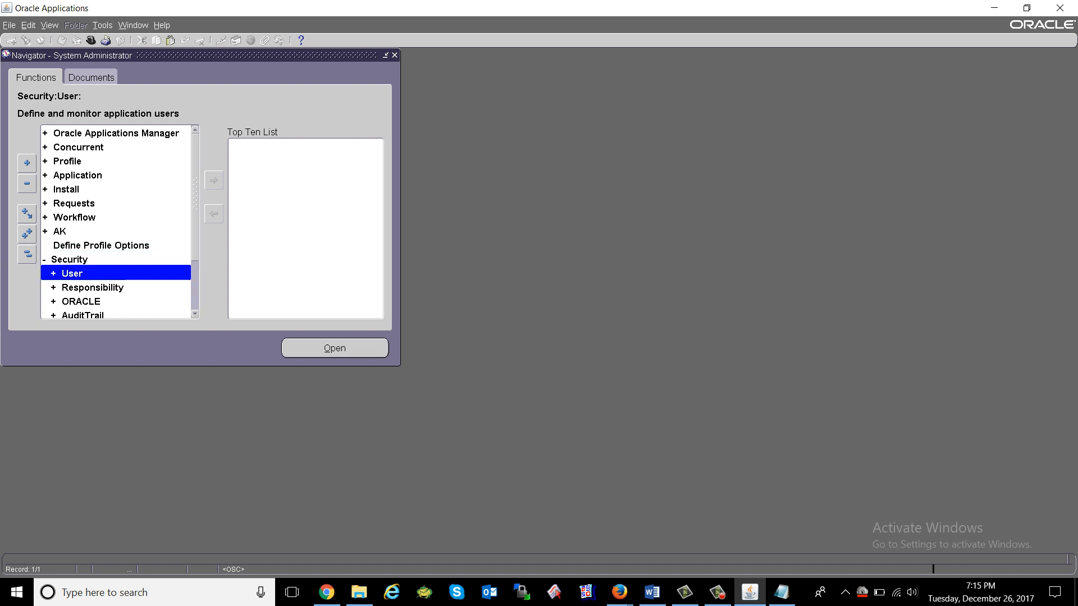
key(Down)
key(Return)
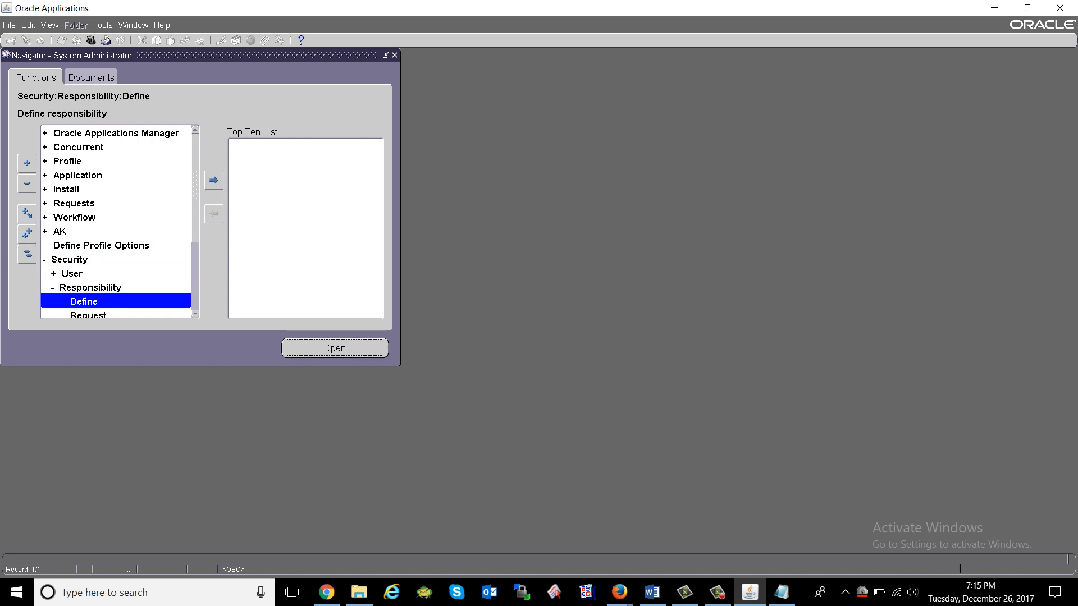
key(Return)
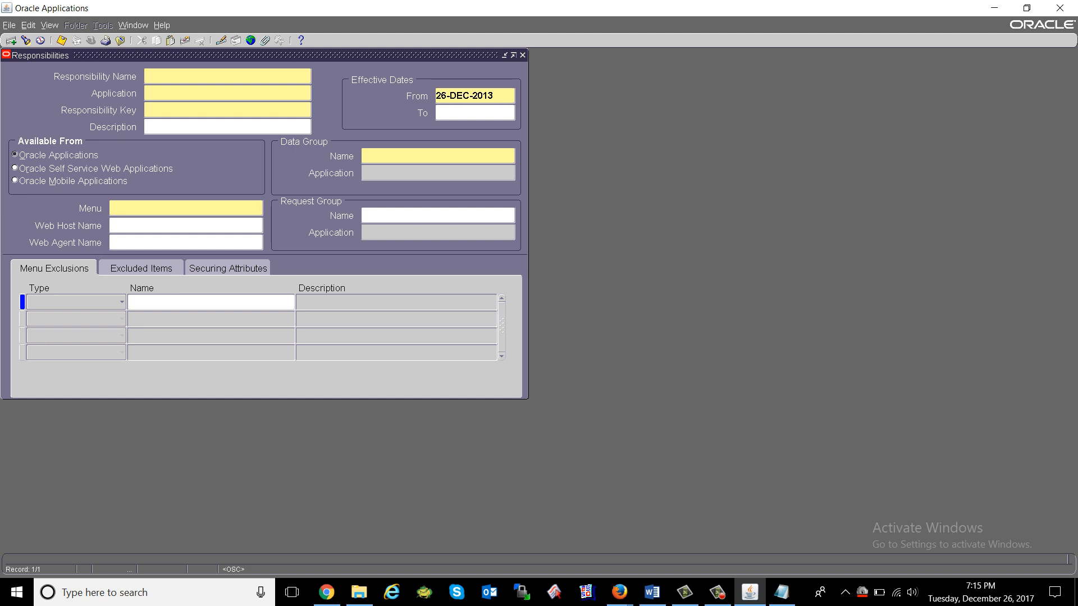
Name the responsibility 'Payables Manager - Oranet' with application Payables.
text(Payables Manager - Oranet)
key(Tab)
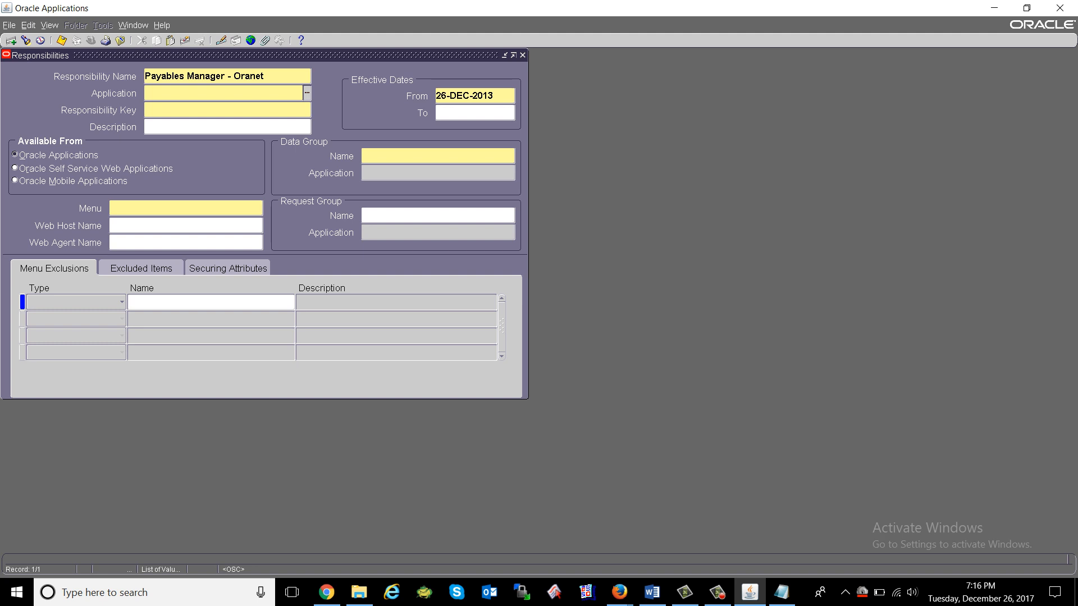
text(payab)
key(Tab)
Enter the responsibility key PAY_MANAGER_ORANET.
text(PAYAB)
key(BackSpace)
key(BackSpace)
key(BackSpace)
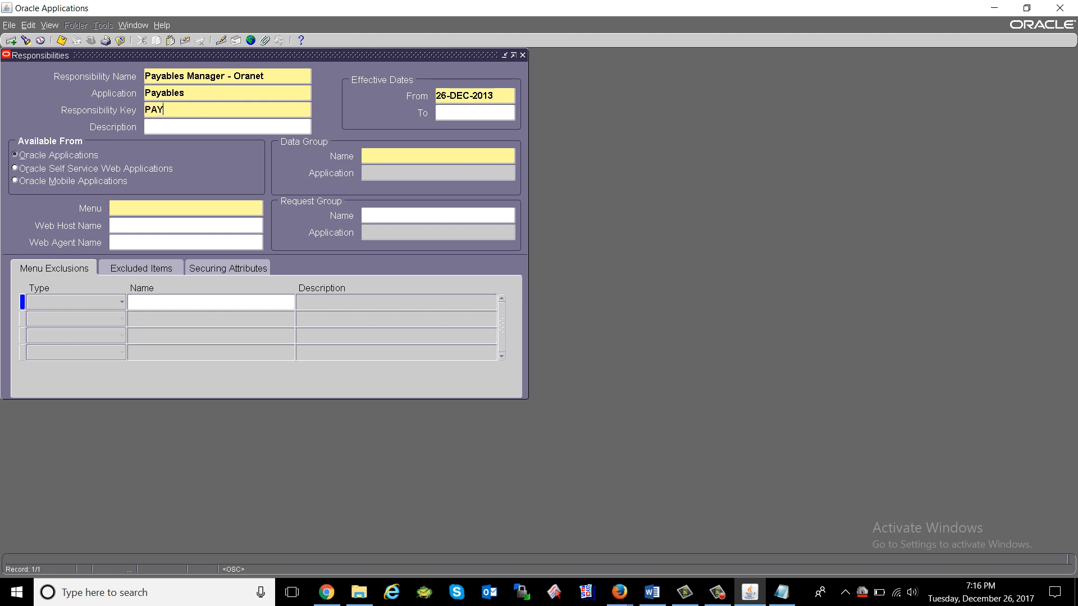
key(BackSpace)
key(BackSpace)
text(PAYA)
key(BackSpace)
text(_MANAG)
key(BackSpace)
key(BackSpace)
text(AGER_OR)
text(A)
text(NH)
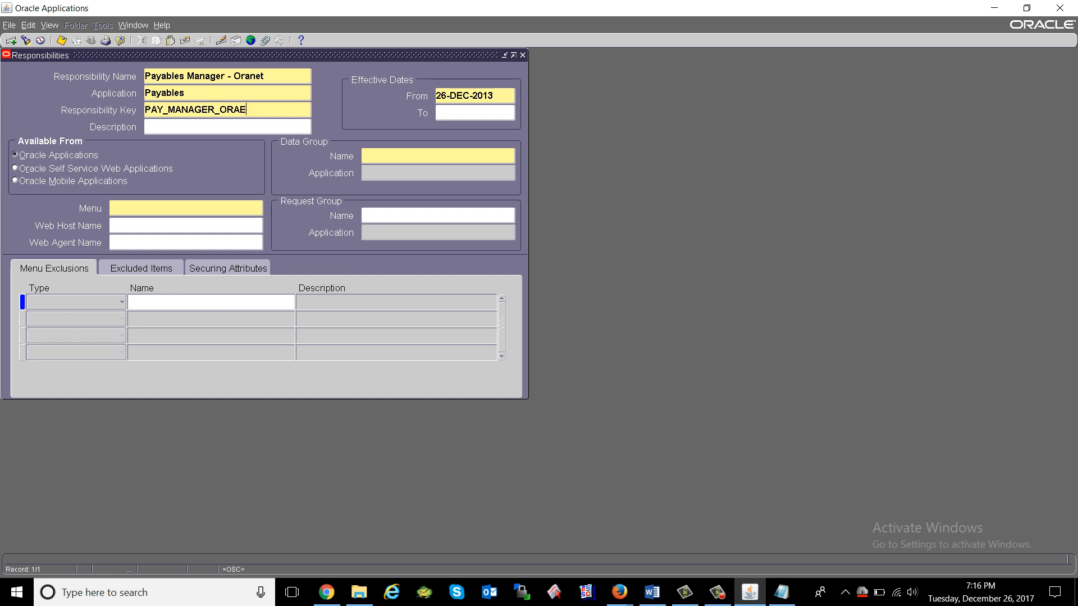
key(BackSpace)
key(BackSpace)
text(NET)
Set the data group to Standard with application Payables.
click(434, 156)
text(s)
key(Tab)
text(pay)
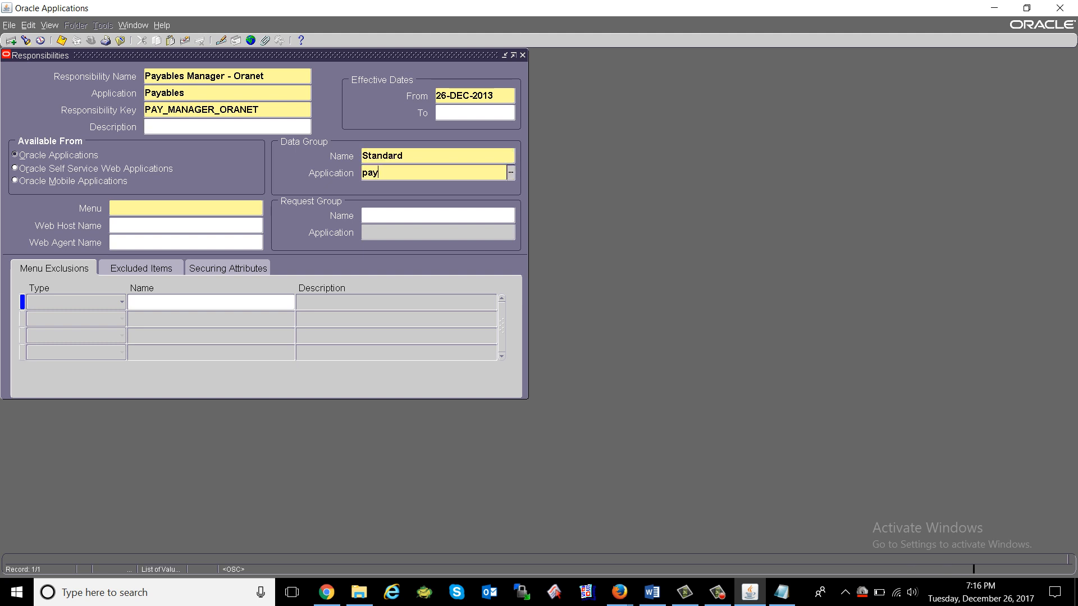
key(Tab)
key(Return)
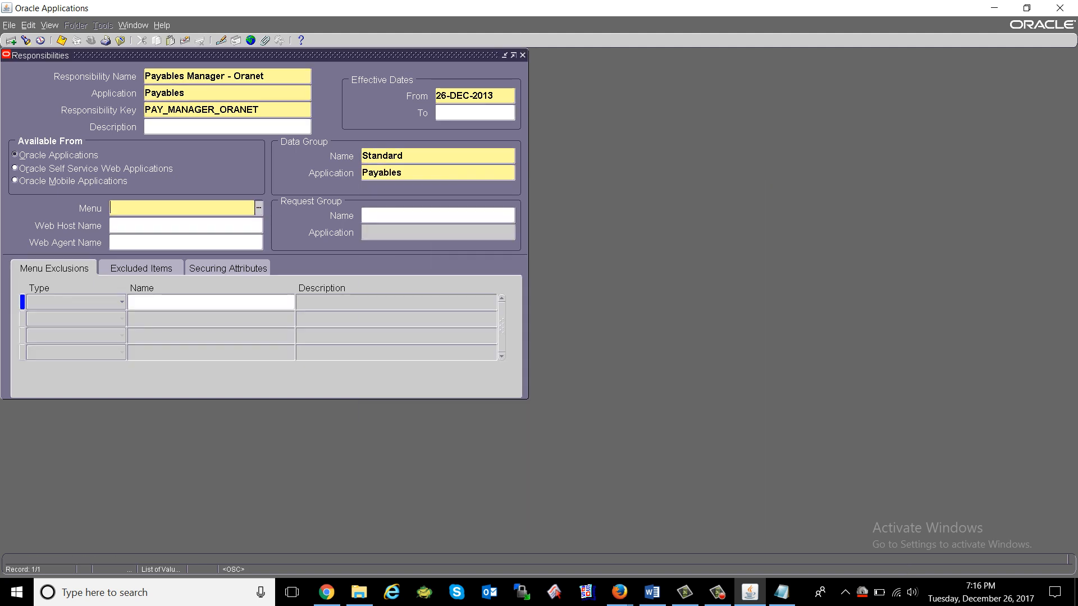
Paste menu AP_NAVIGATE_GUI12 from the notes and save the responsibility.
click(781, 593)
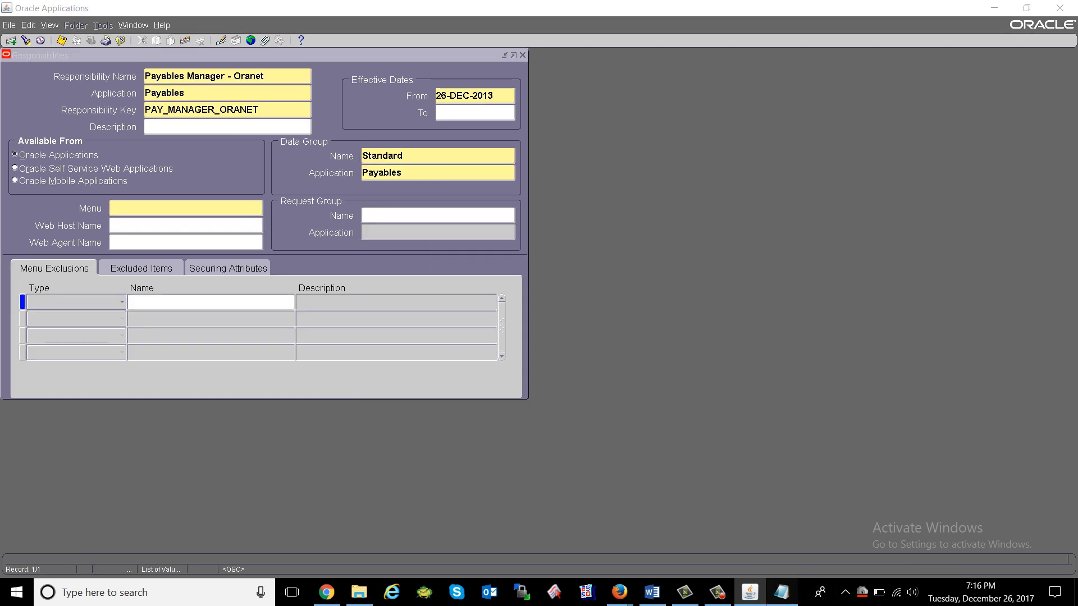
drag(82, 299, 69, 299)
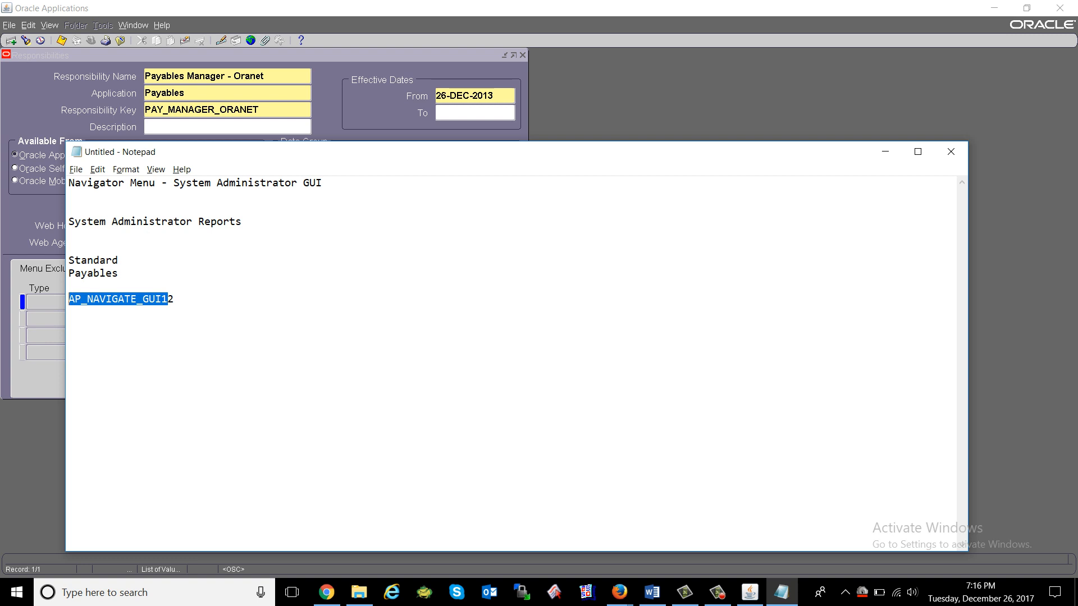
double_click(70, 299)
key(ctrl+c)
key(alt+Tab)
key(ctrl+v)
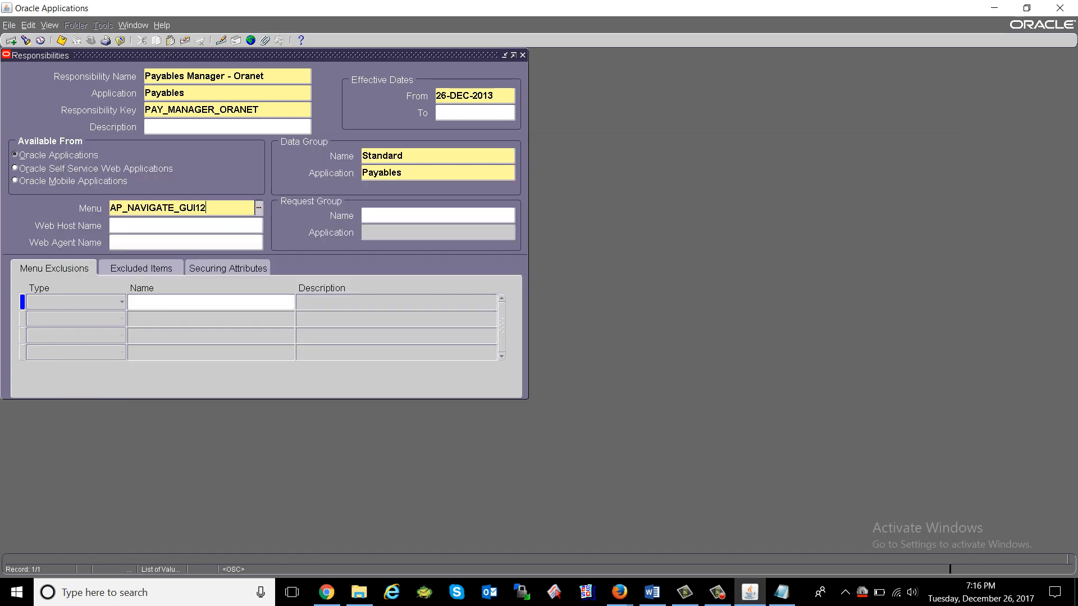
key(Tab)
key(ctrl+s)
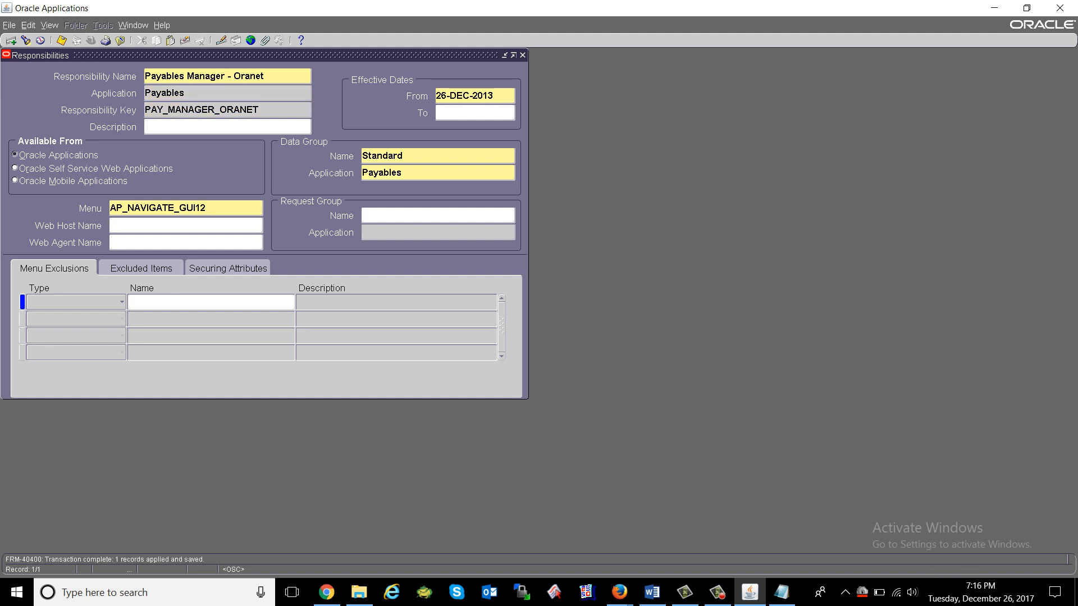
Check the menu value and close the Responsibilities form.
click(194, 208)
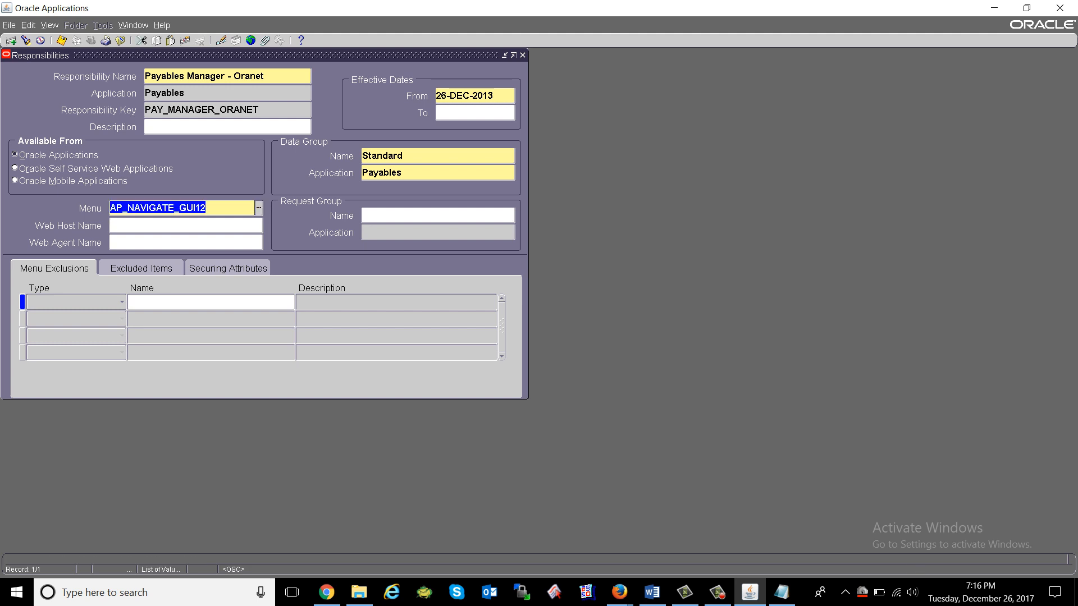
click(205, 77)
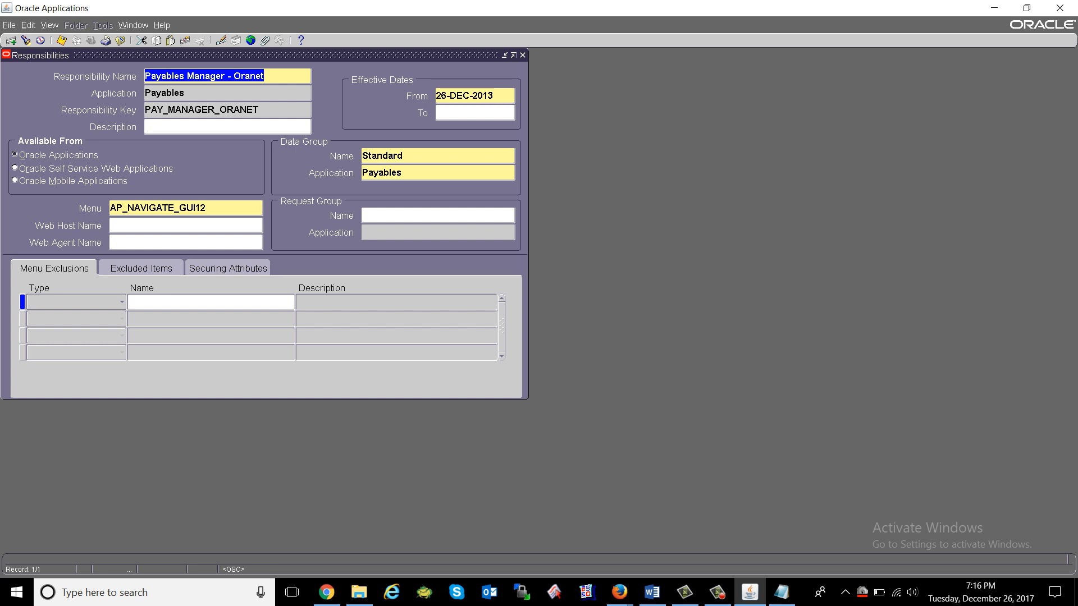
key(F4)
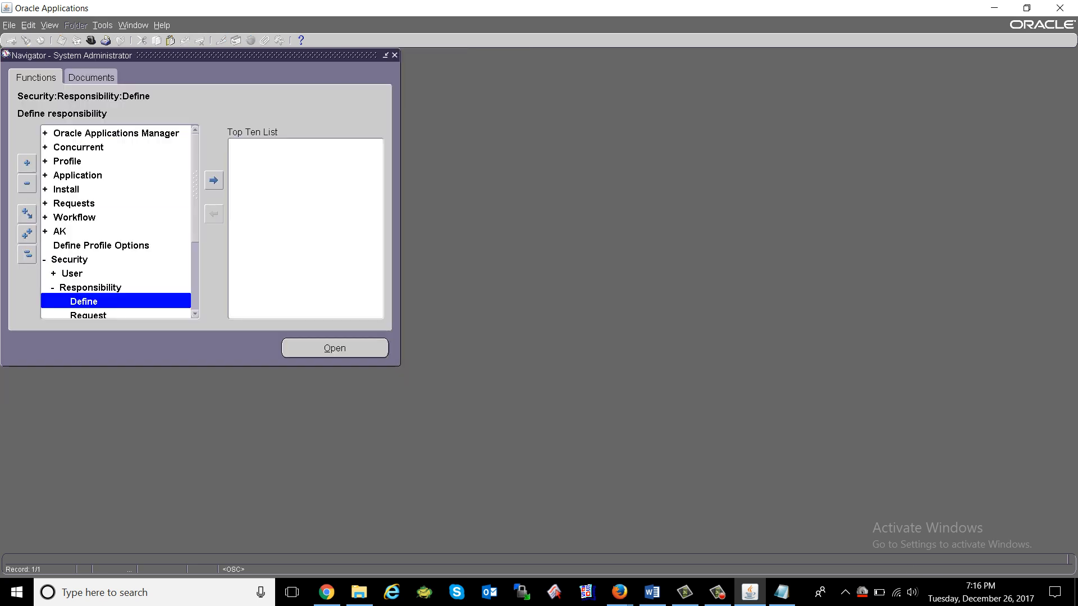
Open Security > User > Define and query the user account.
double_click(72, 273)
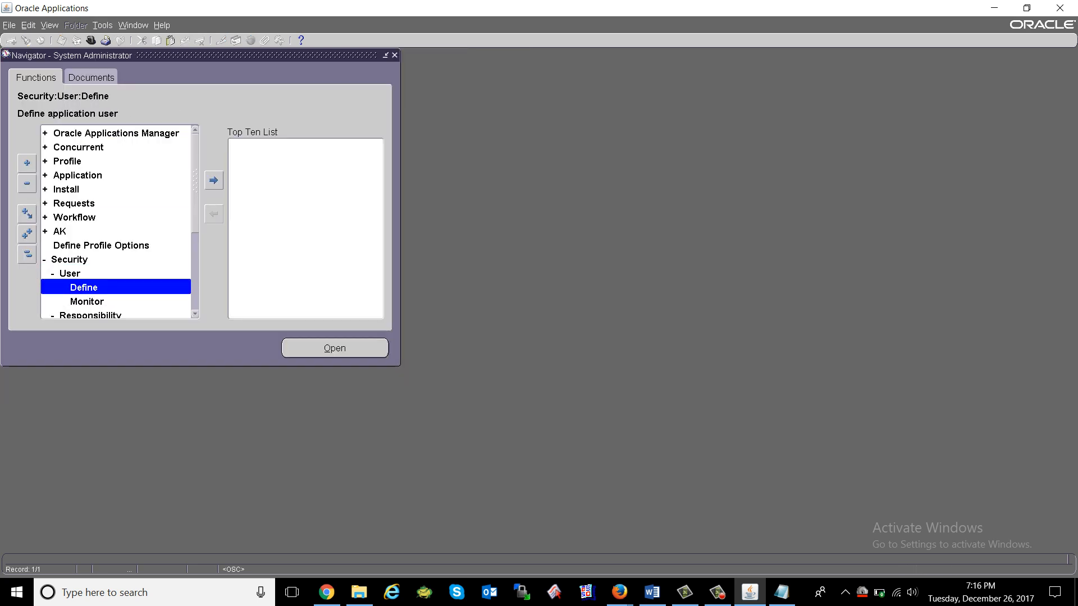
double_click(84, 287)
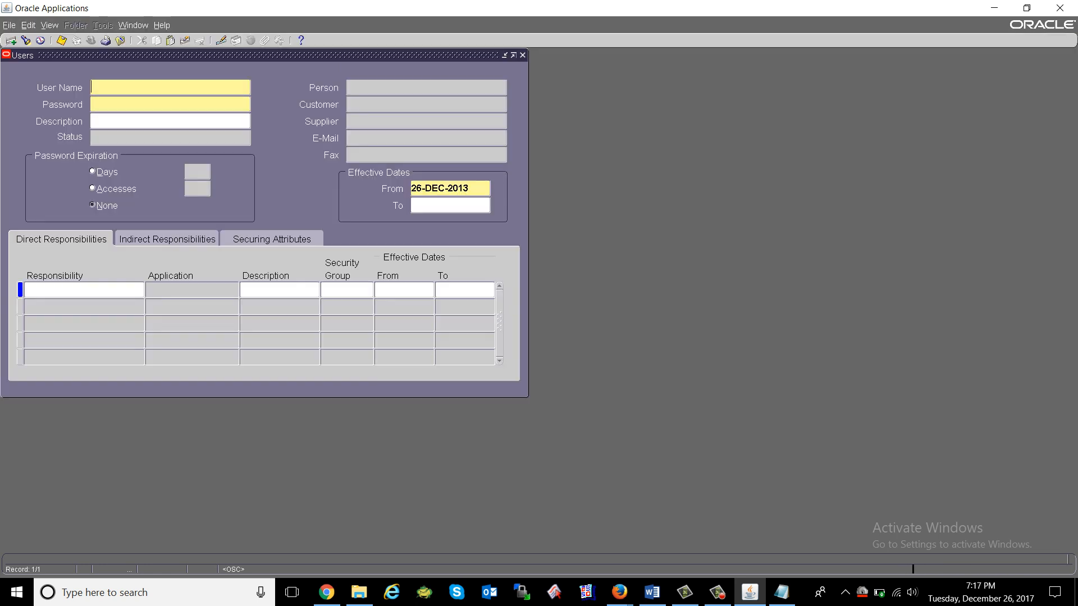
key(F11)
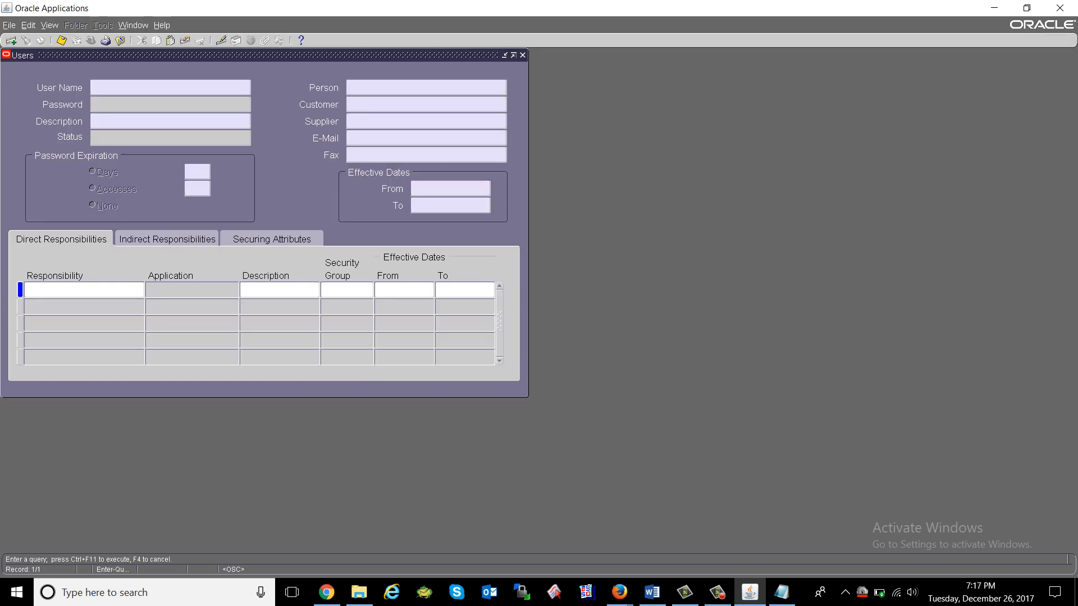
text(ORANET FAIZAN)
key(ctrl+F11)
Add Payables Manager - Oranet in a new responsibility row, save and close.
click(83, 340)
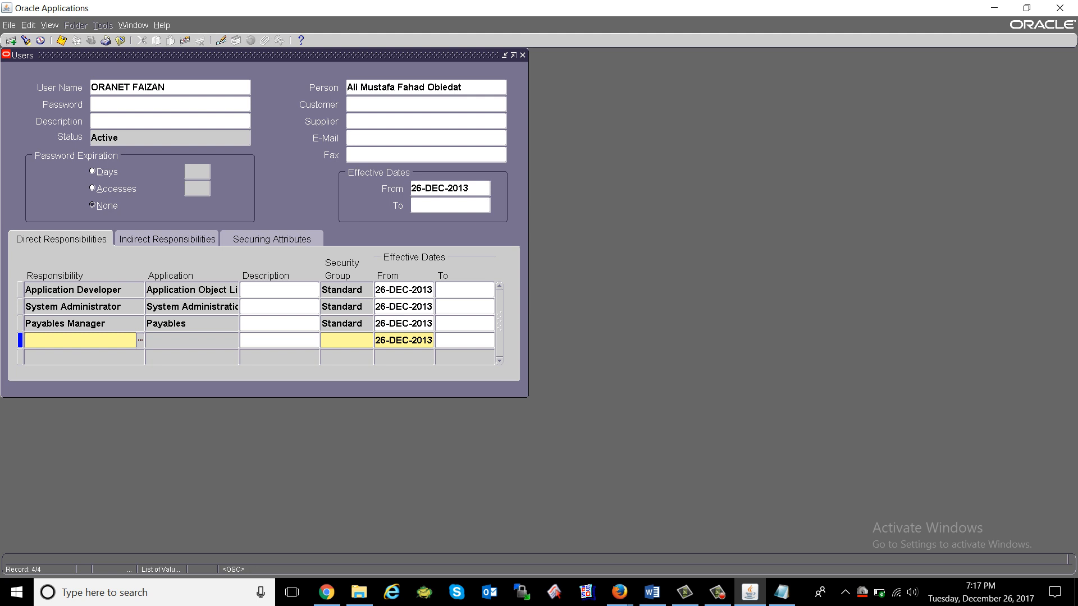
key(ctrl+v)
key(Tab)
key(ctrl+s)
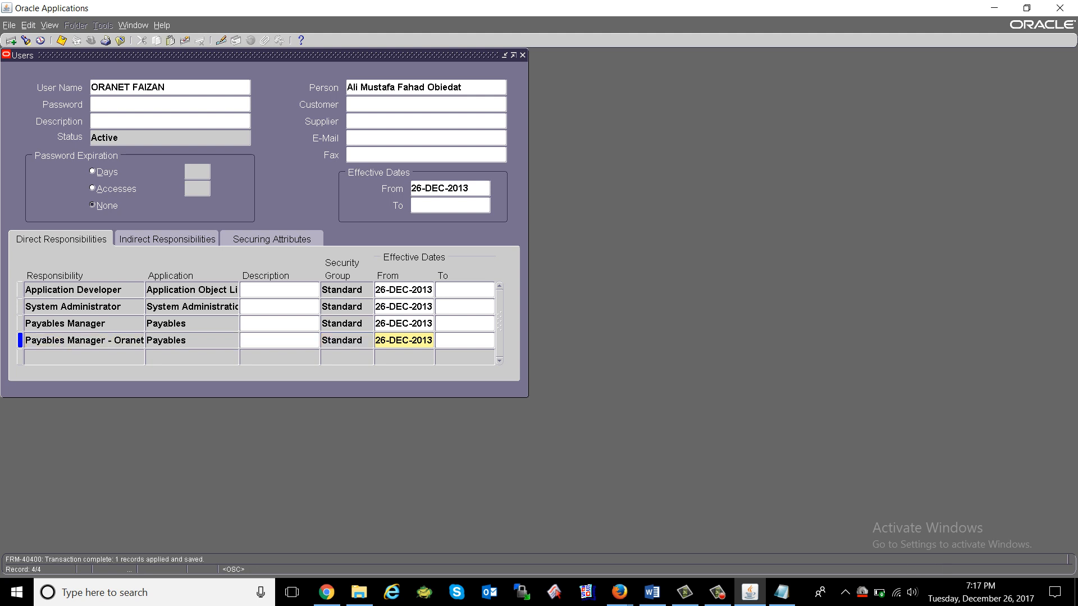
click(120, 41)
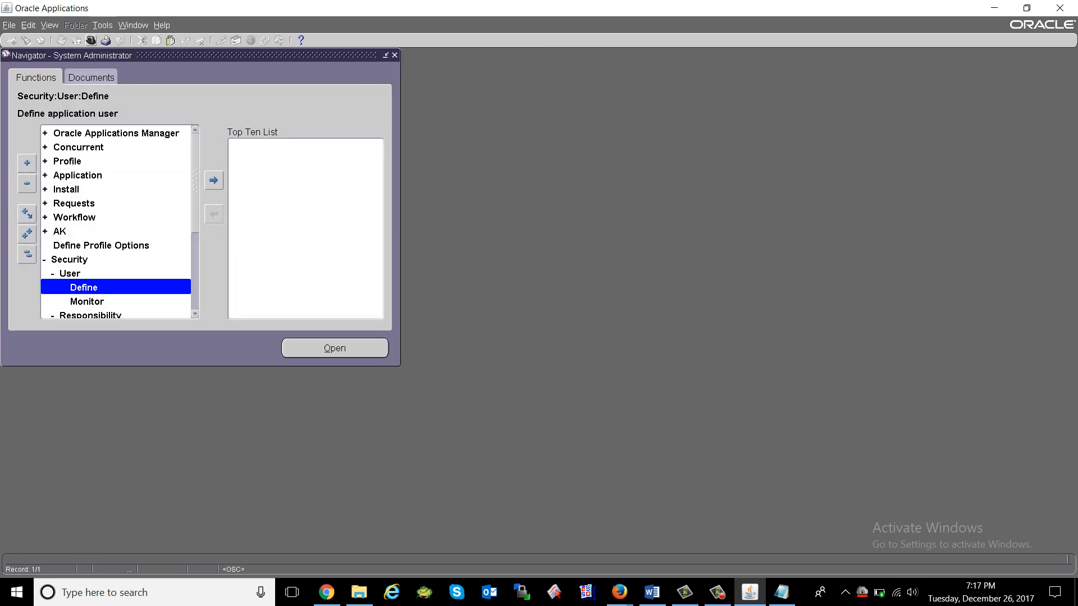
Switch to Payables Manager - Oranet and bring Oracle Applications back in front of Word.
click(91, 41)
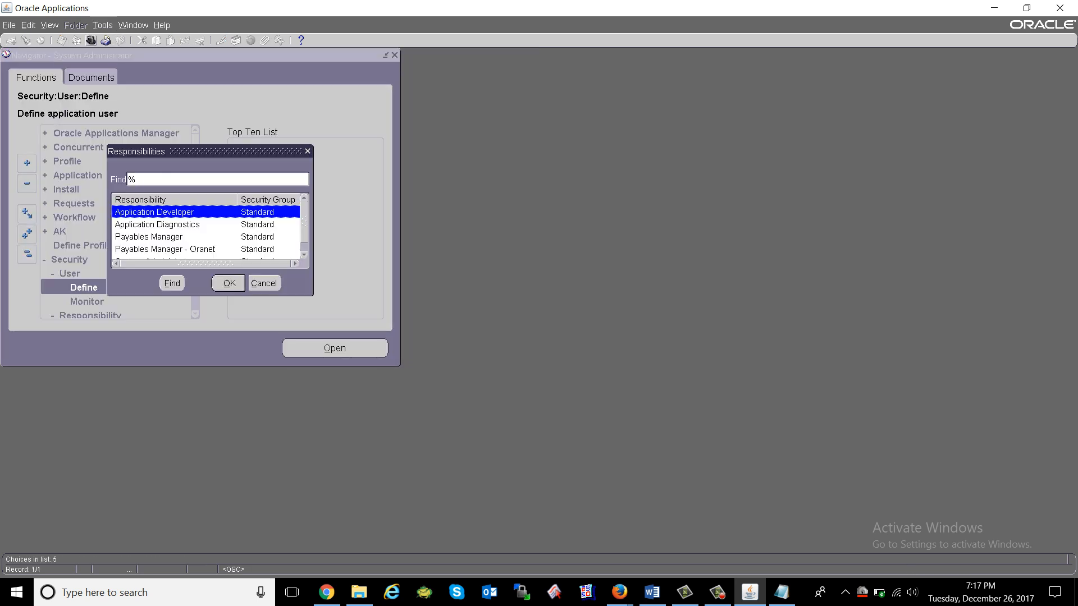
key(Down)
key(Down)
key(Down)
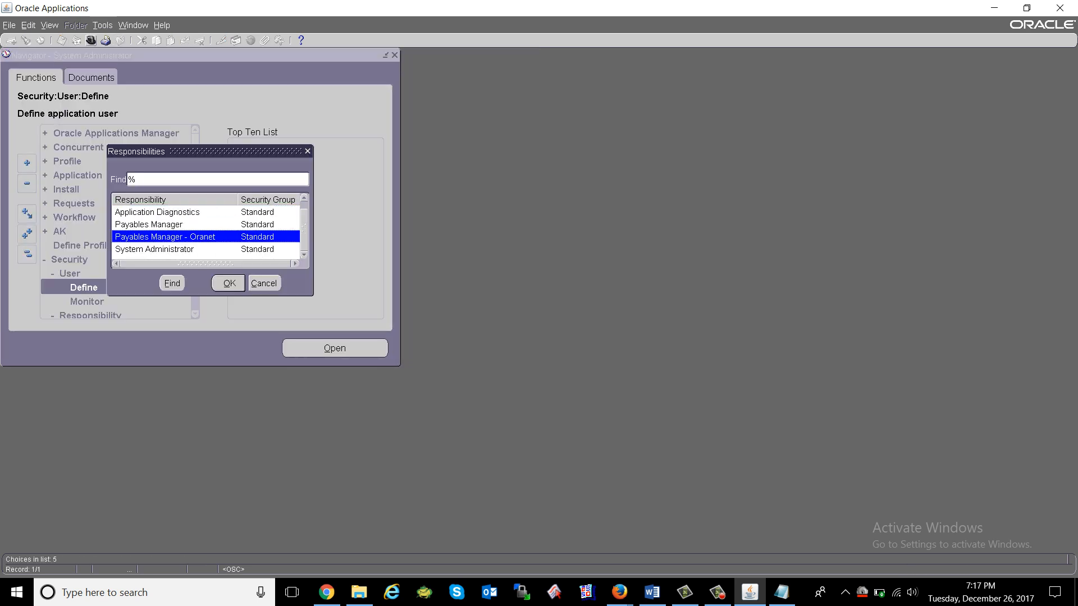
key(Return)
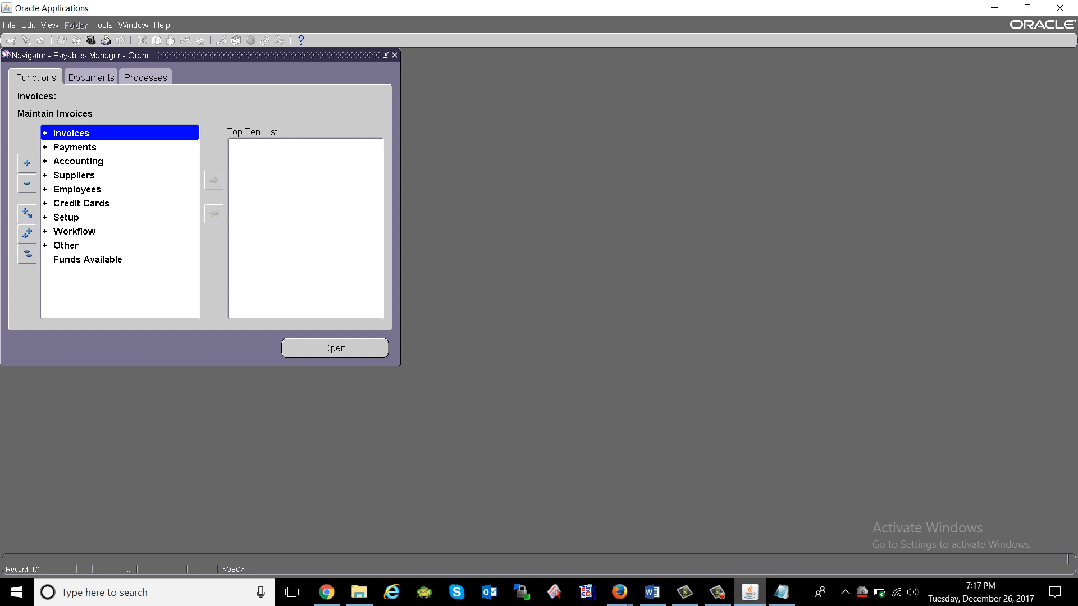
click(653, 592)
click(652, 592)
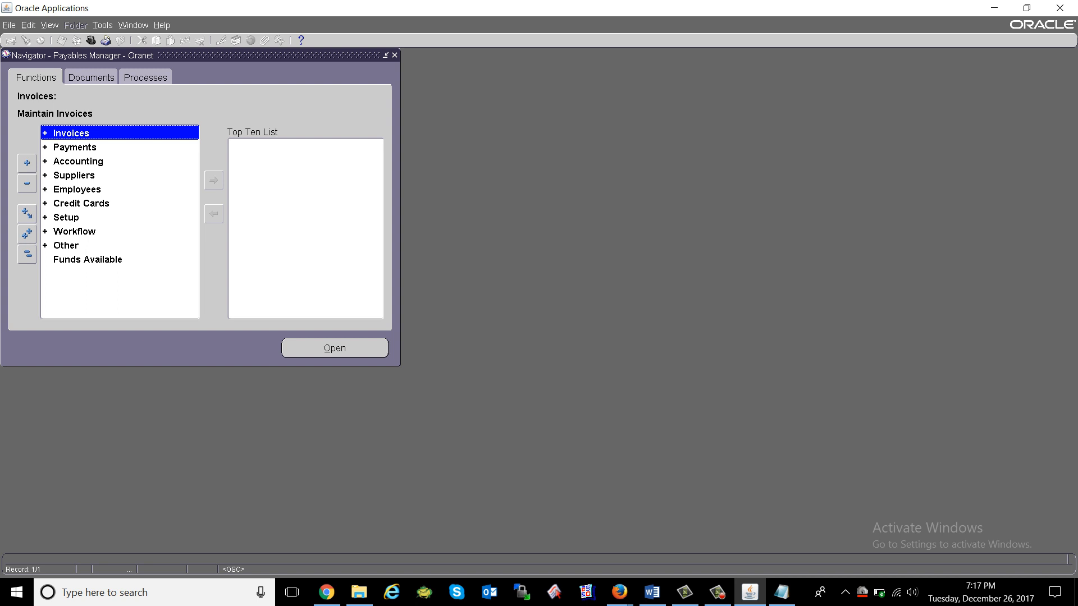
click(717, 592)
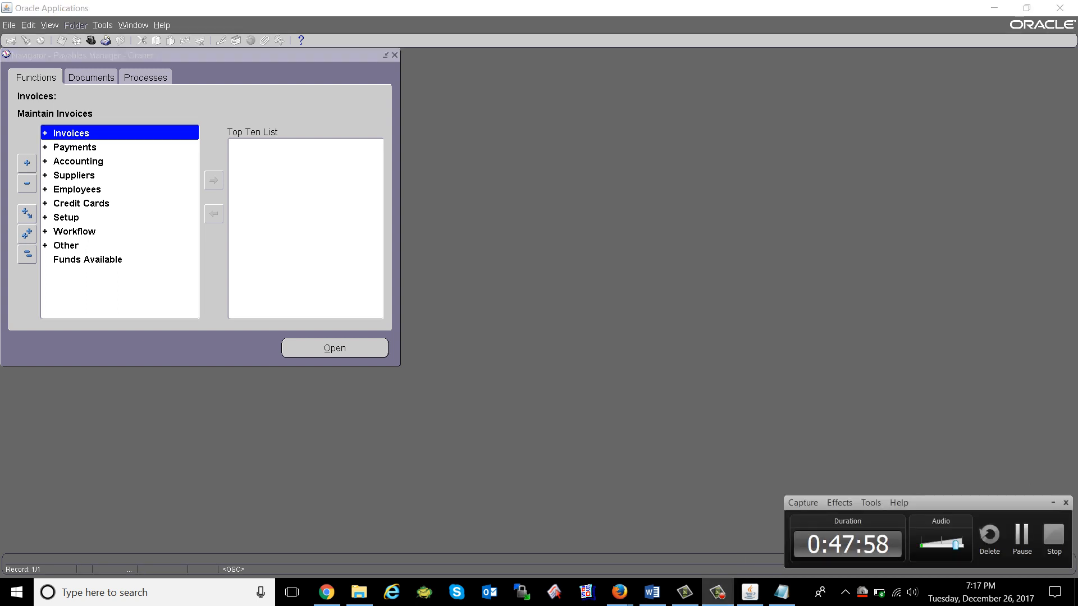